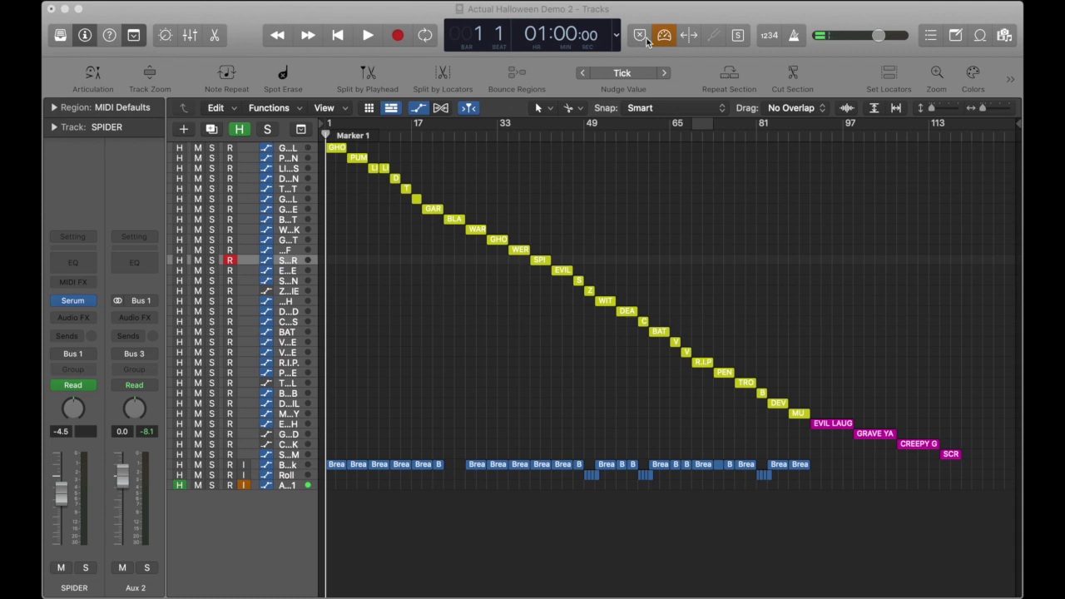
Step: Play the Halloween demo arrangement from bar 1 through the MUMMY region, stop playback, and return to the start
{"action": "key", "text": "space"}
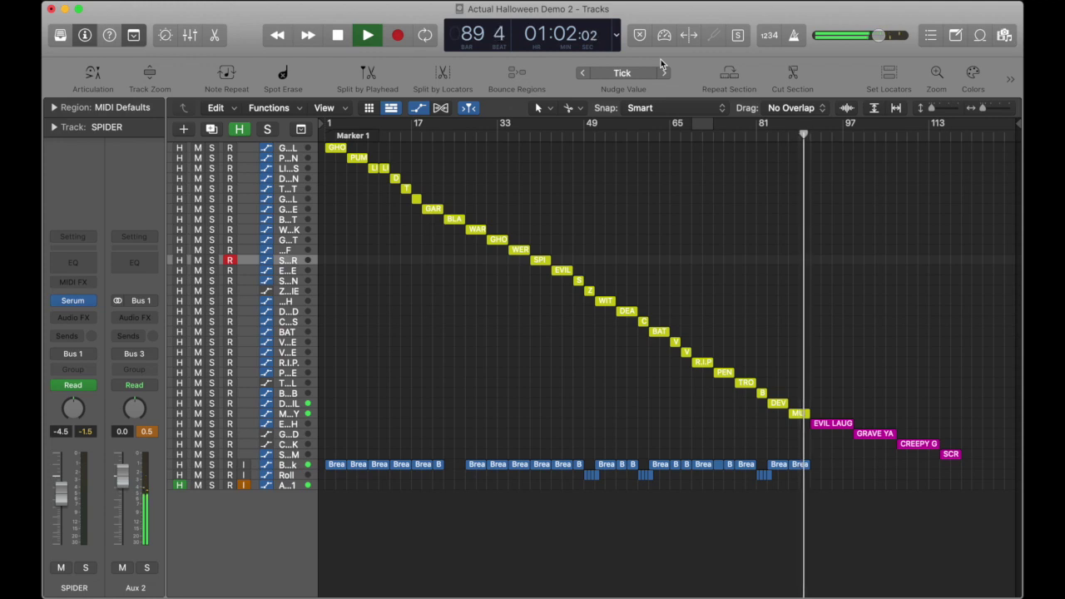
{"action": "key", "text": "space"}
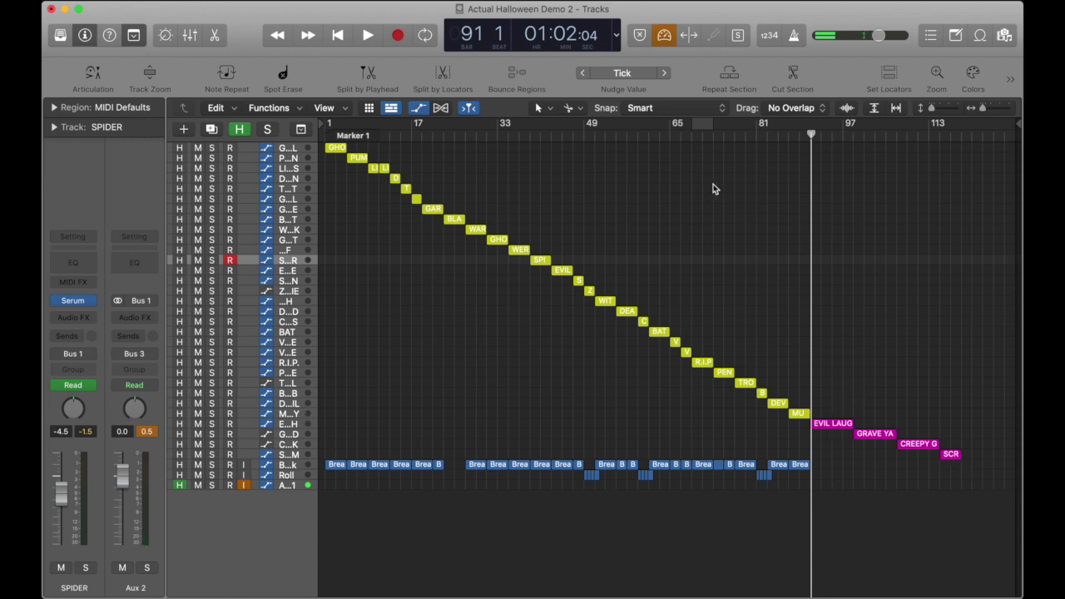
{"action": "key", "text": "Return"}
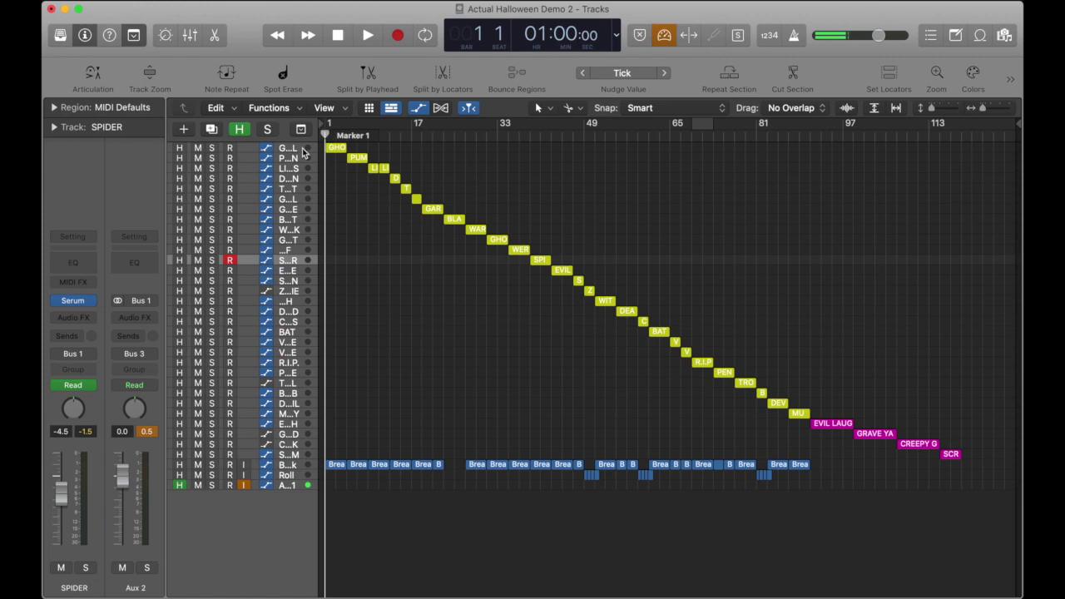
Step: Open the GHOUL track's Serum instrument, enlarge the timeline around its region, and select the region with the plug-in window moved clear of it
{"action": "left_click", "coordinate": [304, 150]}
{"action": "key", "text": "ctrl+z"}
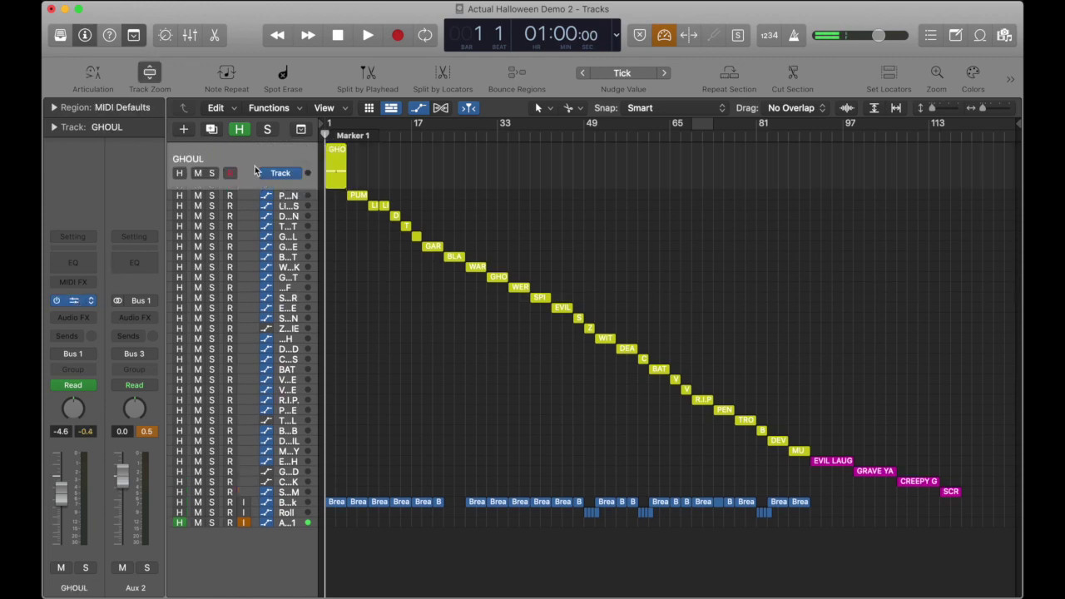
{"action": "key", "text": "v"}
{"action": "key", "text": "super+Right"}
{"action": "key", "text": "super+Right"}
{"action": "key", "text": "super+Right"}
{"action": "key", "text": "super+Right"}
{"action": "key", "text": "super+Right"}
{"action": "key", "text": "super+Right"}
{"action": "key", "text": "super+Right"}
{"action": "key", "text": "super+Right"}
{"action": "key", "text": "super+Right"}
{"action": "key", "text": "super+Right"}
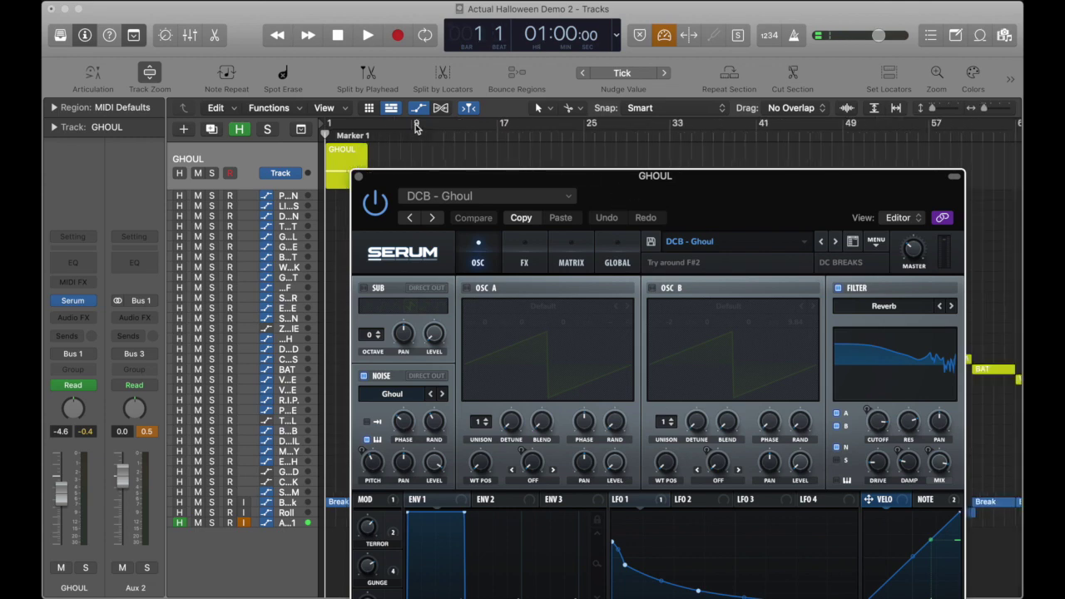
{"action": "left_click_drag", "start_coordinate": [382, 182], "coordinate": [371, 225]}
{"action": "left_click", "coordinate": [378, 156]}
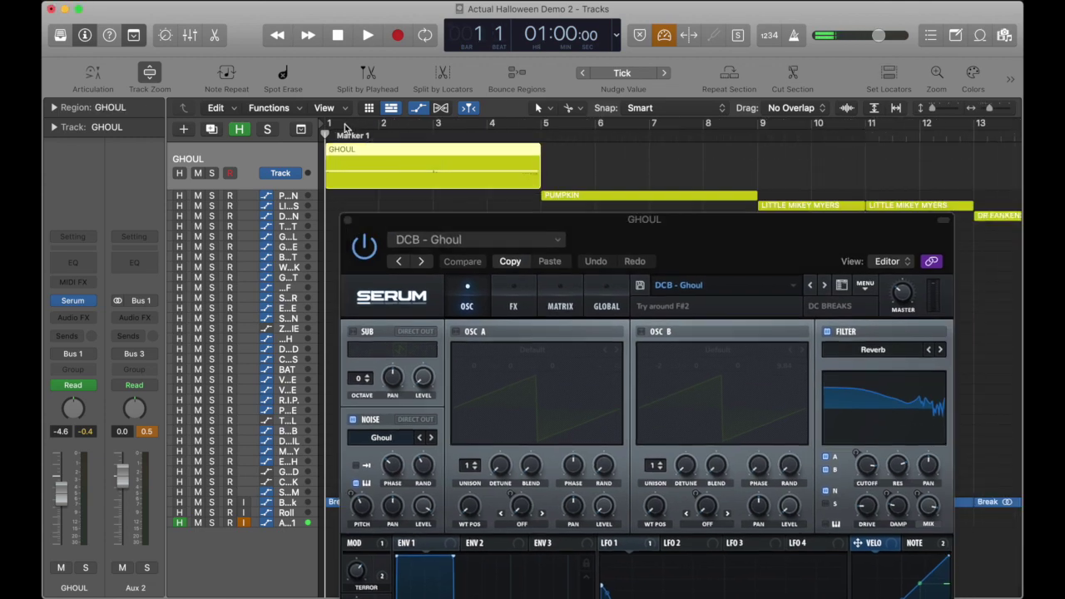
Step: Play the GHOUL region in solo, then examine the full Serum window and its FX page before returning to the oscillator page
{"action": "key", "text": "space"}
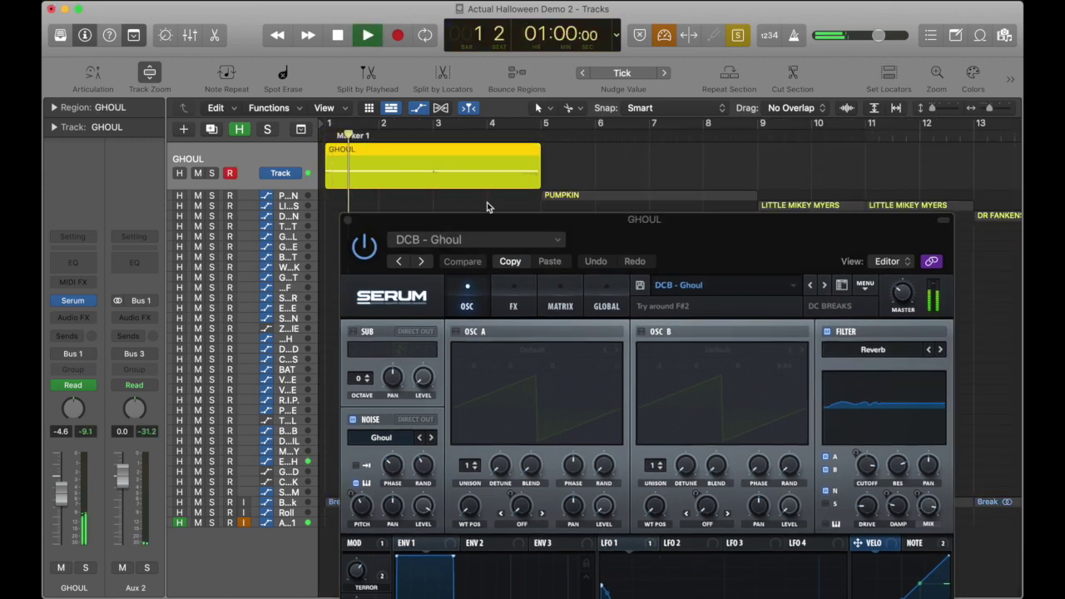
{"action": "left_click", "coordinate": [521, 224]}
{"action": "left_click_drag", "start_coordinate": [521, 225], "coordinate": [509, 56]}
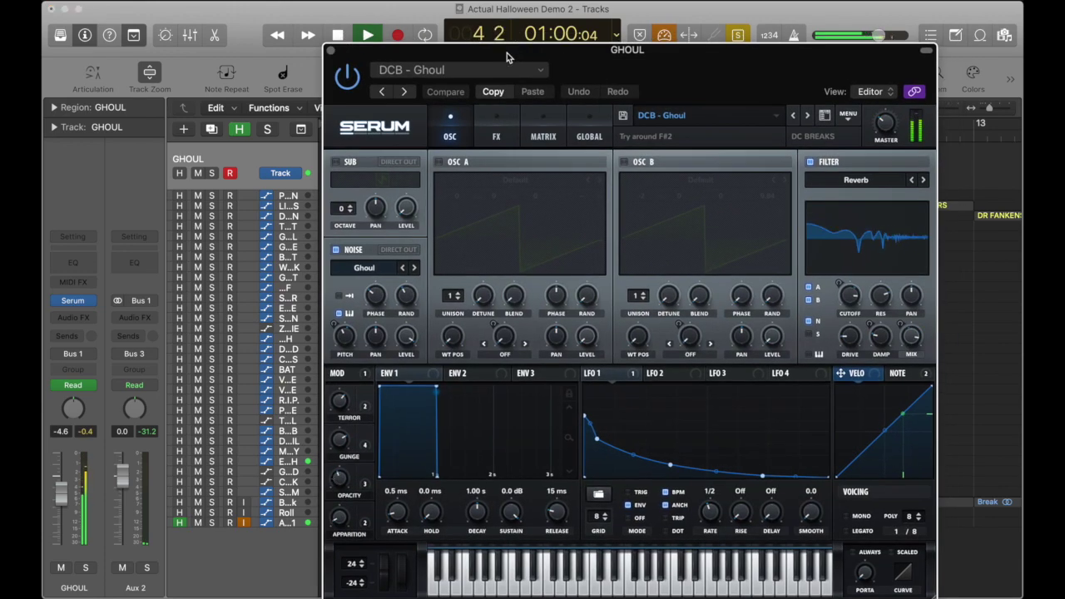
{"action": "key", "text": "space"}
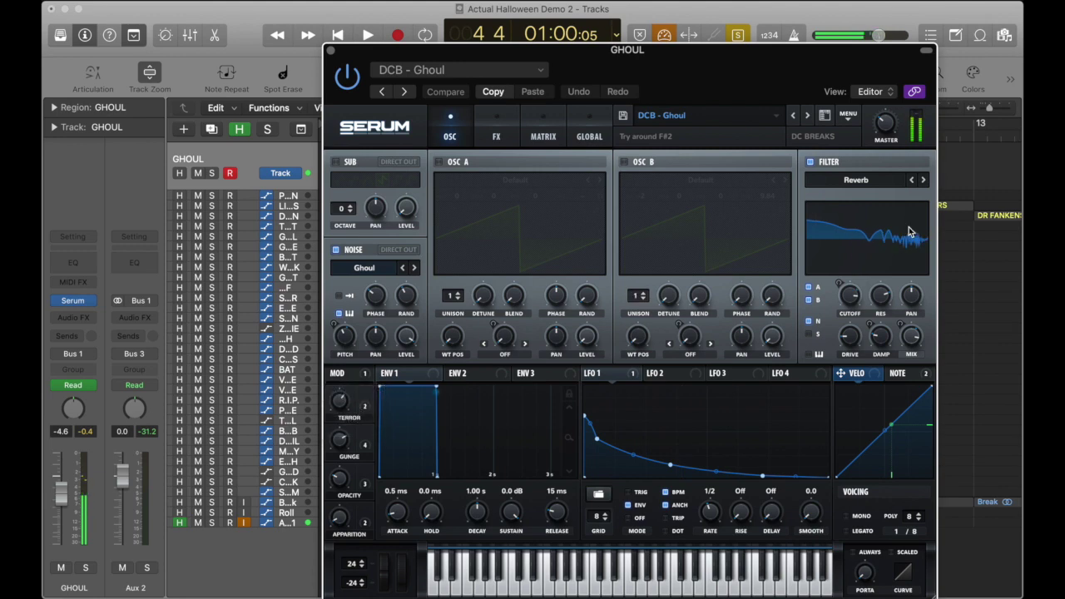
{"action": "left_click", "coordinate": [510, 136]}
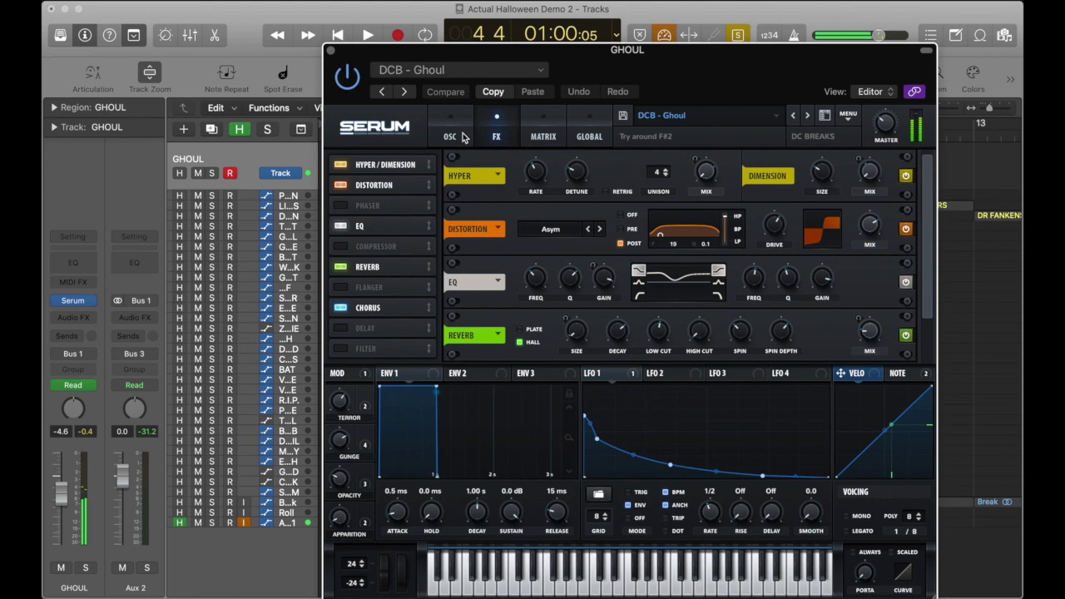
{"action": "left_click", "coordinate": [463, 137]}
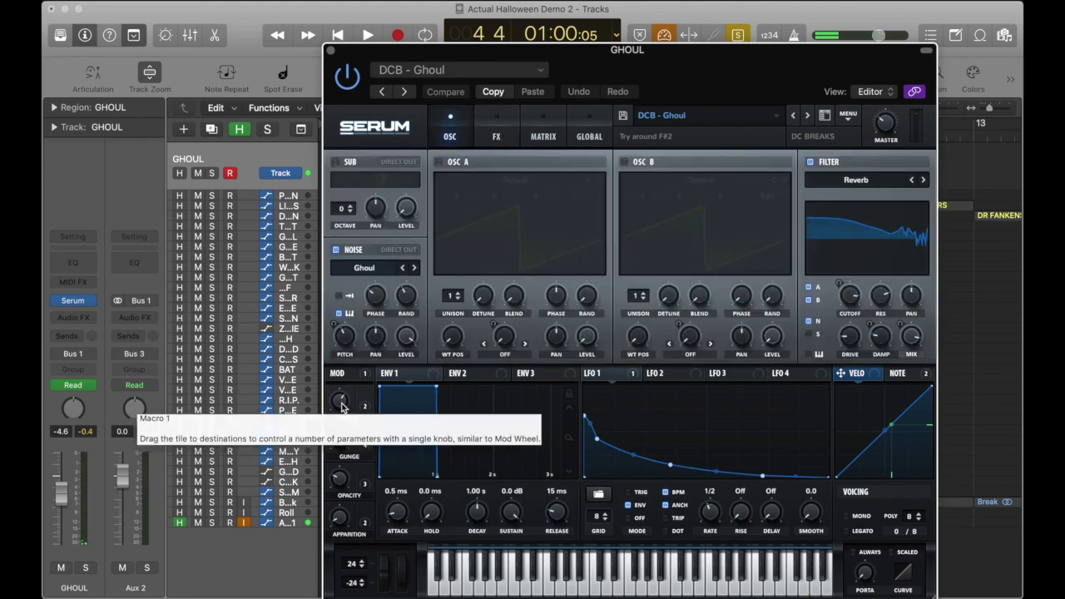
Step: Adjust the Ghoul preset's Terror, Gunge, Opacity and Apparition macros while auditioning the sound
{"action": "mouse_move", "coordinate": [341, 403]}
{"action": "left_mouse_down"}
{"action": "mouse_move", "coordinate": [344, 361]}
{"action": "mouse_move", "coordinate": [340, 407]}
{"action": "left_mouse_up"}
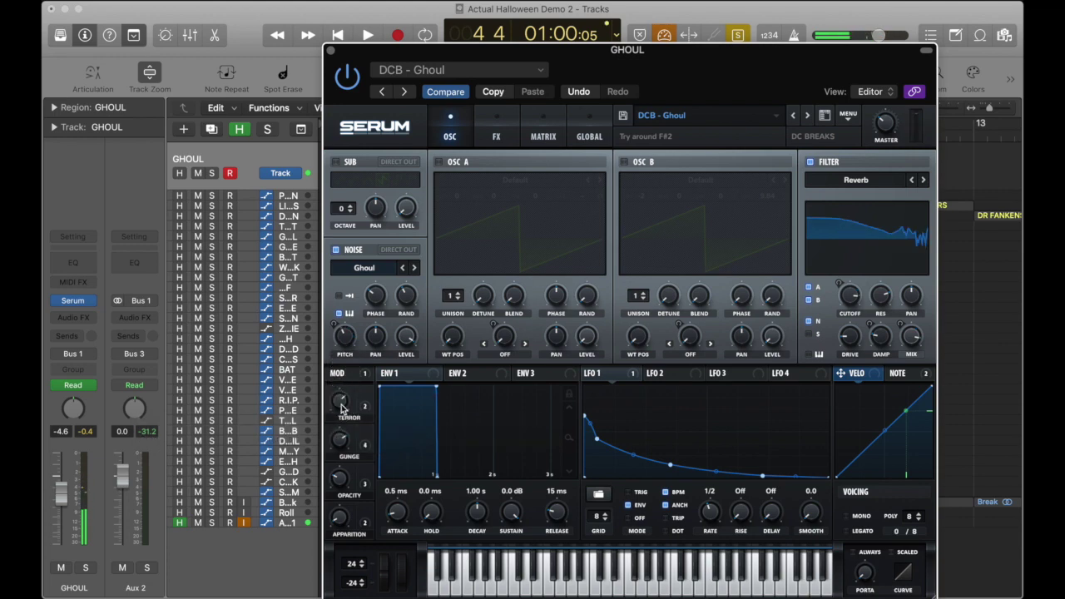
{"action": "left_click_drag", "start_coordinate": [339, 453], "coordinate": [342, 488]}
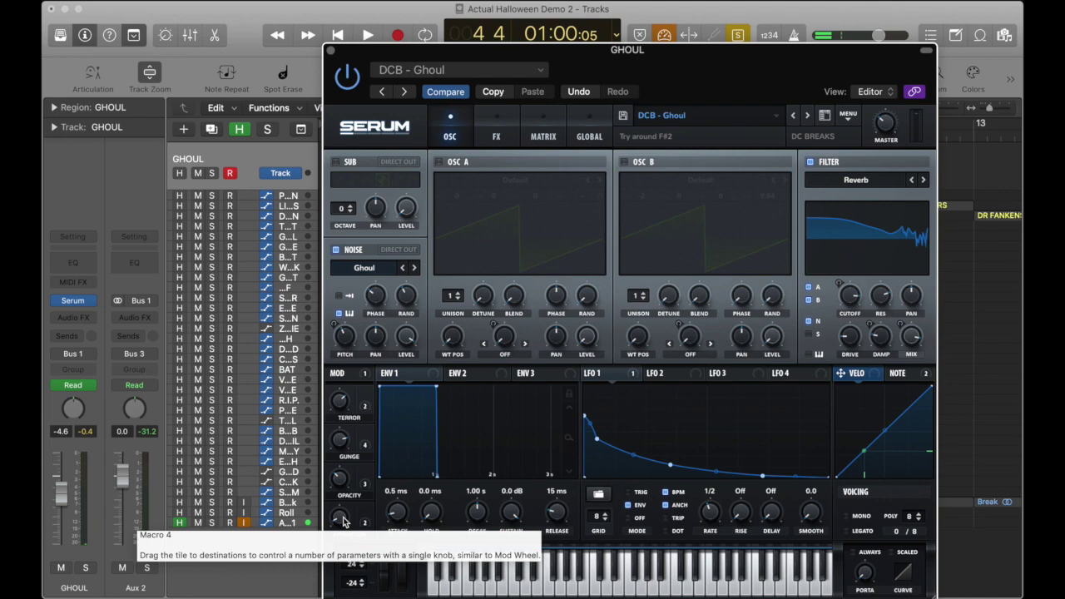
{"action": "left_click", "coordinate": [345, 524]}
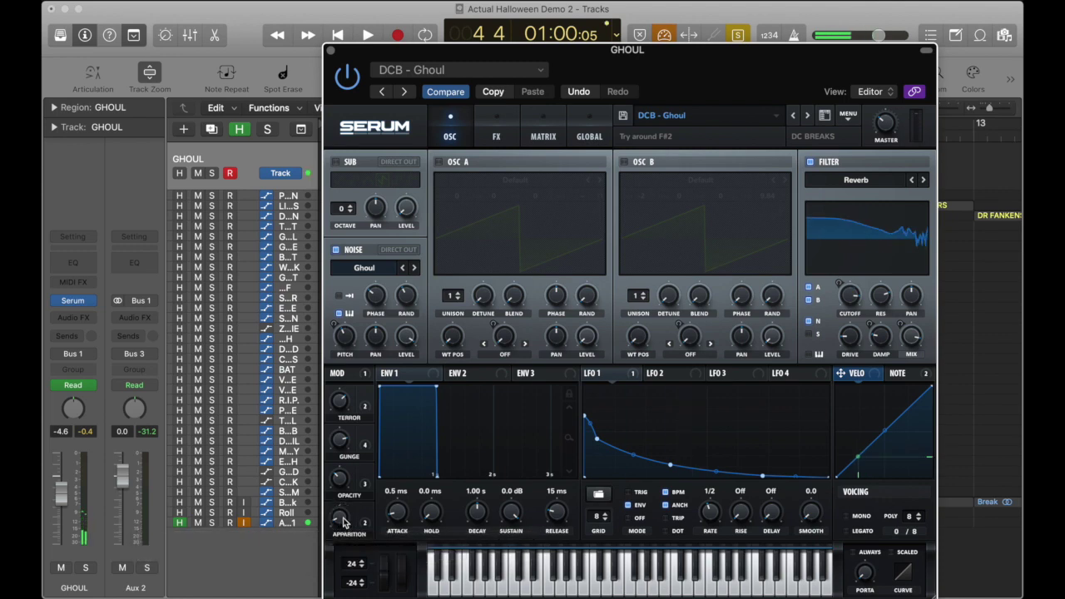
{"action": "left_click", "coordinate": [343, 521]}
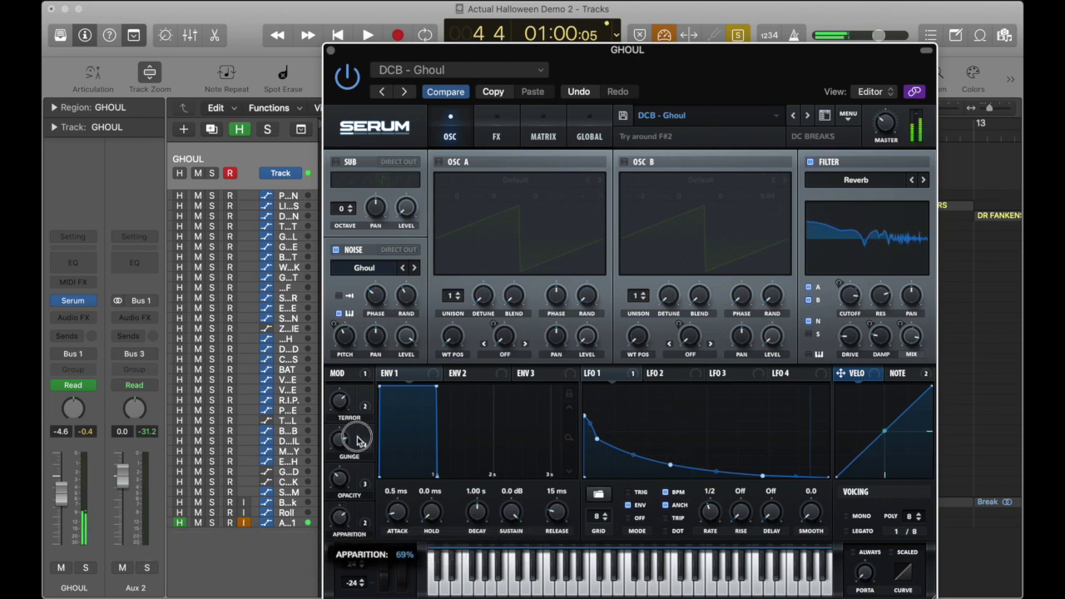
{"action": "left_click_drag", "start_coordinate": [360, 414], "coordinate": [356, 424]}
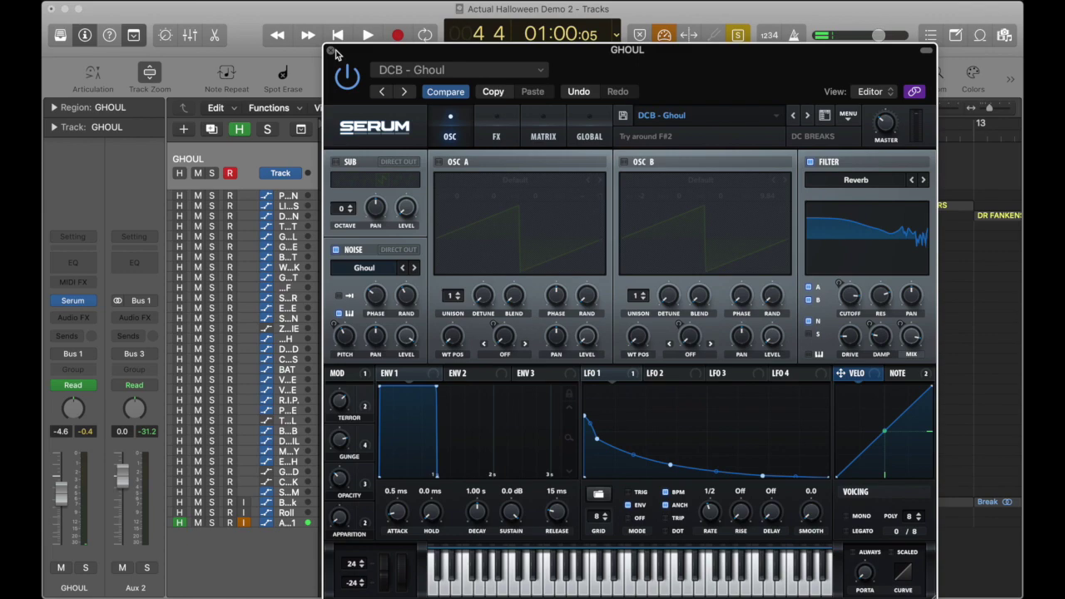
Step: Switch to the PUMPKIN track and play its region in solo with a cycle range from bar 5 to bar 9
{"action": "key", "text": "Down"}
{"action": "left_click_drag", "start_coordinate": [360, 52], "coordinate": [380, 251]}
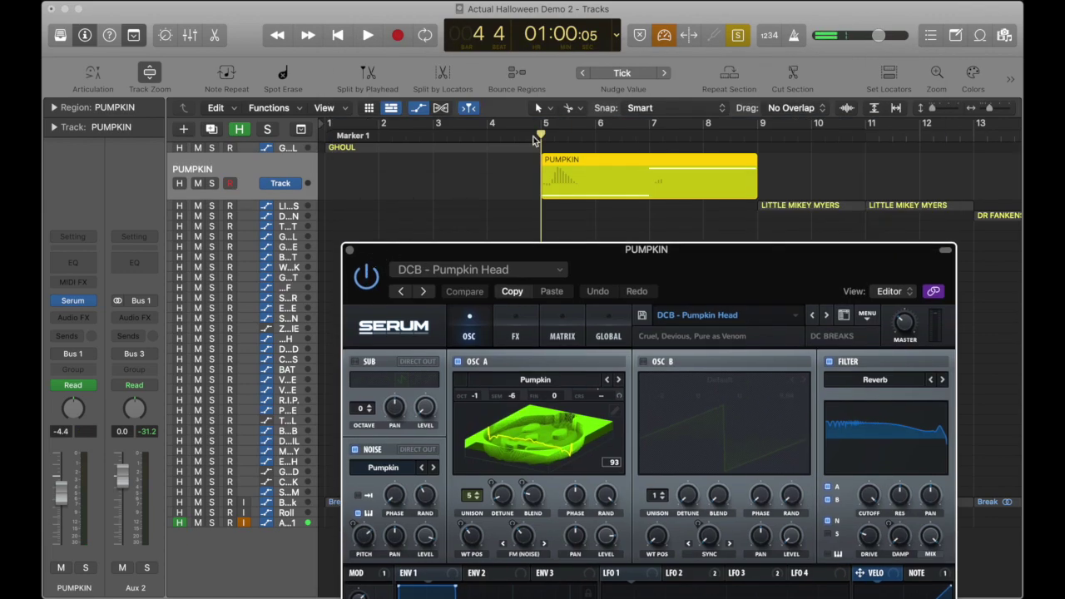
{"action": "key", "text": "space"}
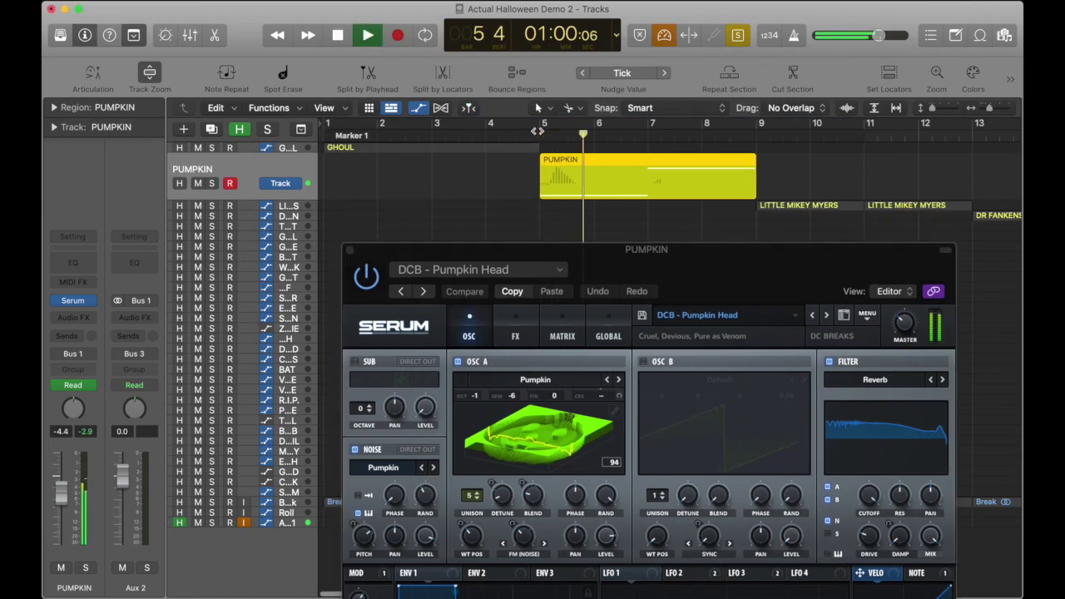
{"action": "left_click_drag", "start_coordinate": [536, 130], "coordinate": [759, 130]}
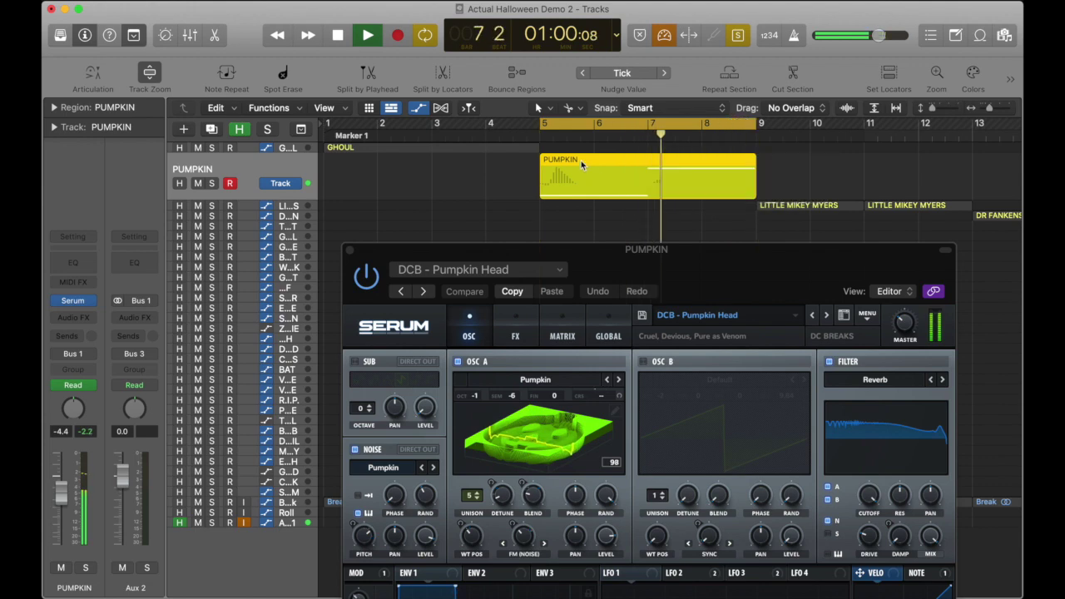
{"action": "key", "text": "space"}
Step: Open the PUMPKIN region in an enlarged Piano Roll to reveal its pitch bend curve, and display the track's Macro 1 automation
{"action": "double_click", "coordinate": [582, 164]}
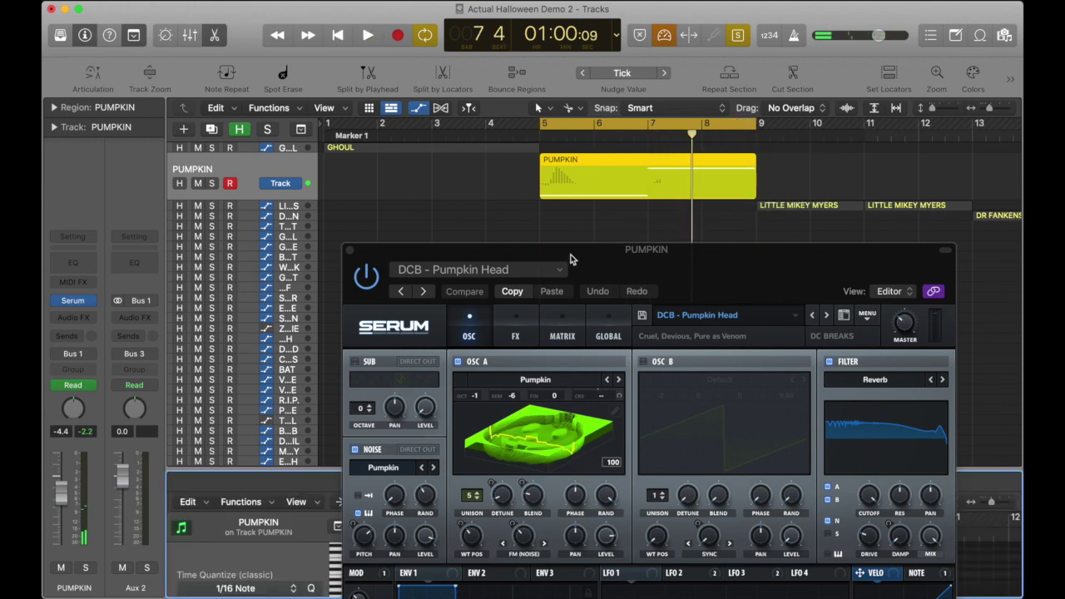
{"action": "left_click_drag", "start_coordinate": [571, 259], "coordinate": [620, 120]}
{"action": "left_click_drag", "start_coordinate": [362, 477], "coordinate": [363, 250]}
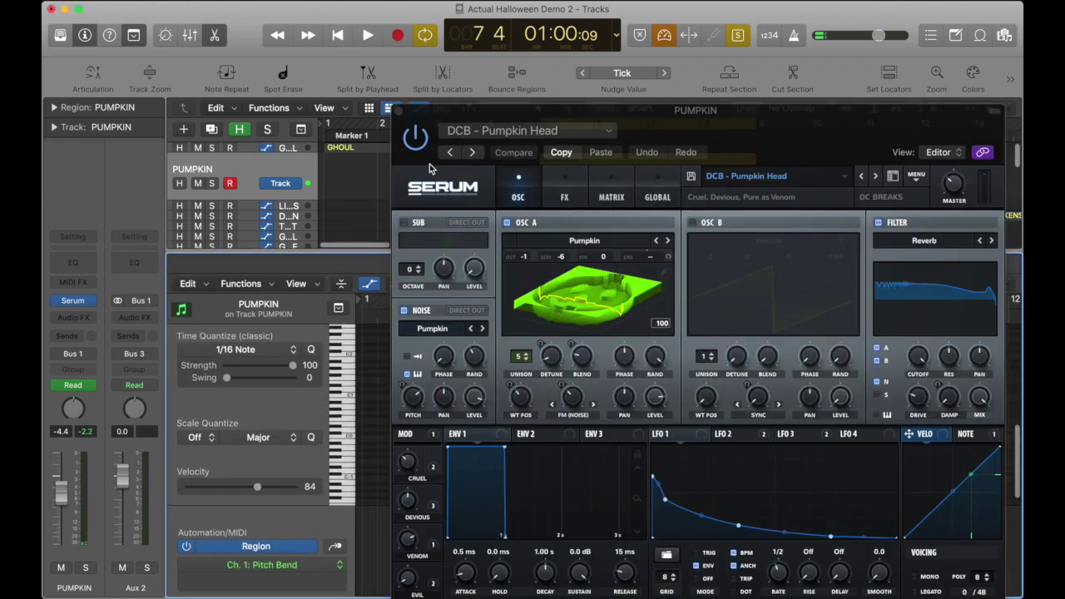
{"action": "left_click_drag", "start_coordinate": [439, 121], "coordinate": [907, 172]}
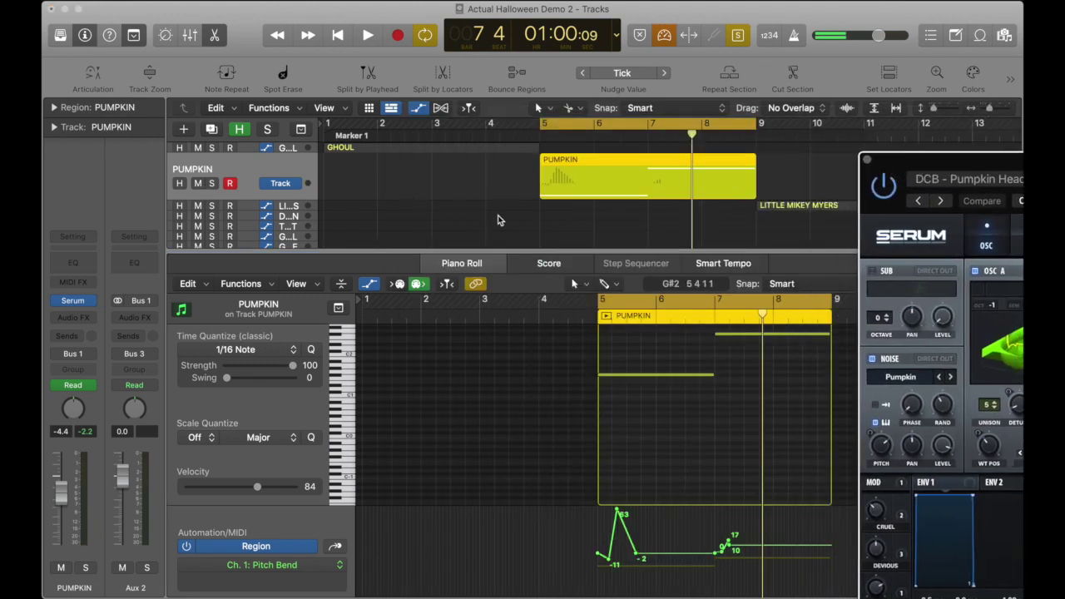
{"action": "left_click", "coordinate": [283, 168]}
{"action": "key", "text": "a"}
{"action": "key", "text": "a"}
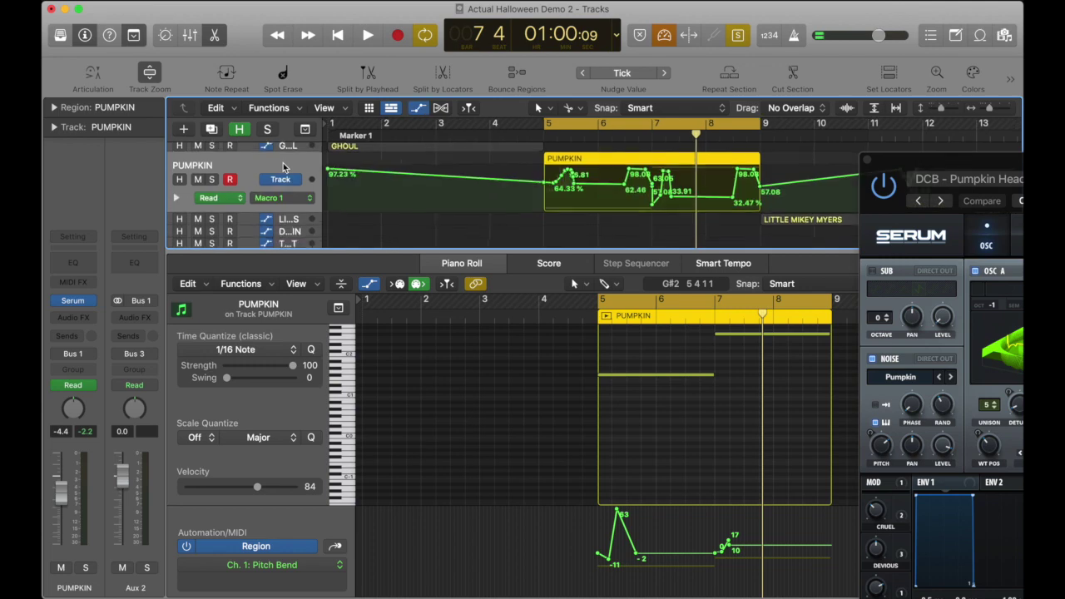
Step: Bring the Pumpkin Head preset fully into view and adjust its Cruel, Devious, Venom and Evil macros while auditioning the sound
{"action": "left_click_drag", "start_coordinate": [925, 169], "coordinate": [425, 112]}
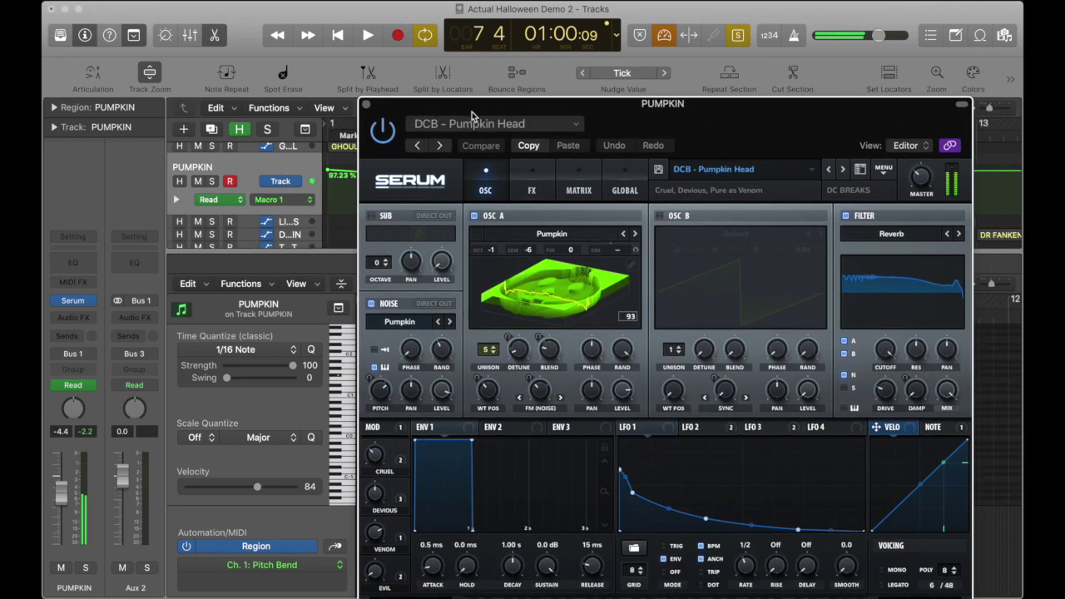
{"action": "mouse_move", "coordinate": [376, 453]}
{"action": "left_mouse_down"}
{"action": "mouse_move", "coordinate": [385, 426]}
{"action": "mouse_move", "coordinate": [374, 423]}
{"action": "mouse_move", "coordinate": [375, 453]}
{"action": "left_mouse_up"}
{"action": "left_click_drag", "start_coordinate": [382, 497], "coordinate": [396, 382]}
{"action": "left_click_drag", "start_coordinate": [379, 494], "coordinate": [384, 465]}
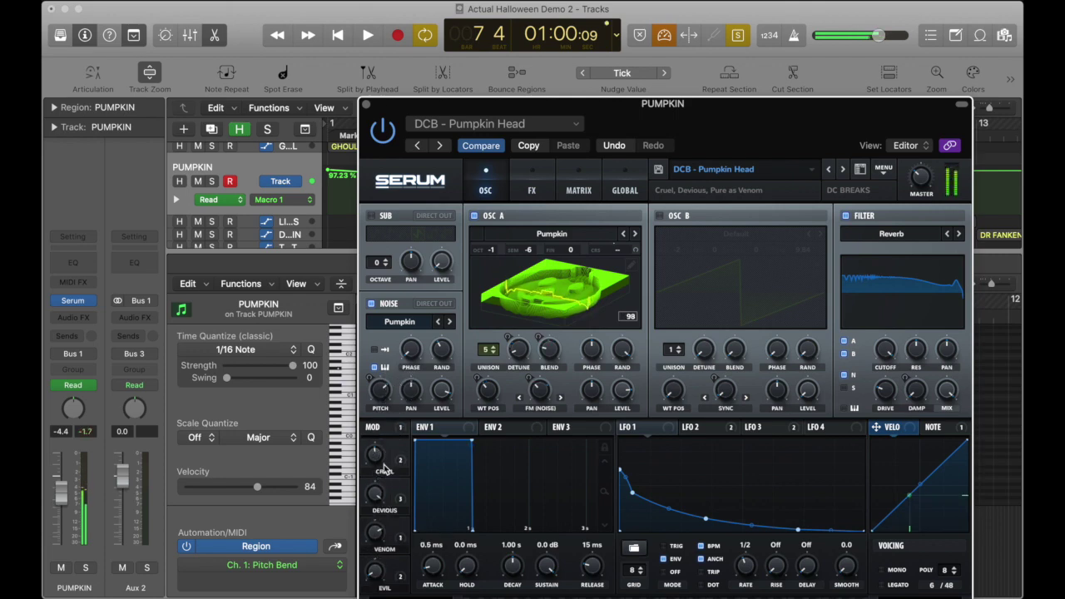
{"action": "left_click_drag", "start_coordinate": [376, 539], "coordinate": [374, 596]}
{"action": "left_click_drag", "start_coordinate": [618, 121], "coordinate": [614, 68]}
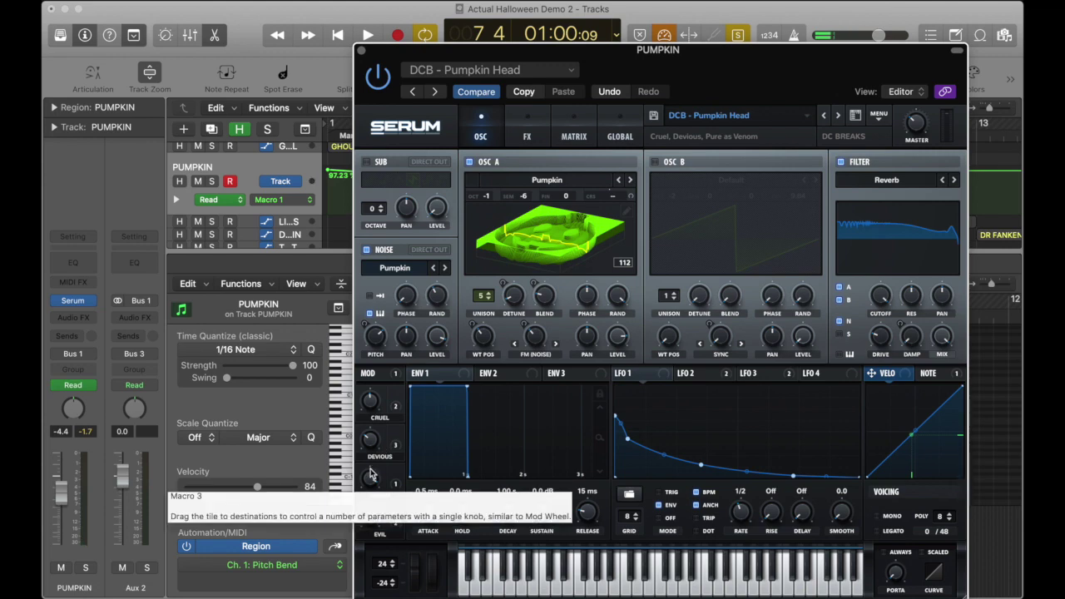
{"action": "left_click_drag", "start_coordinate": [373, 443], "coordinate": [379, 413]}
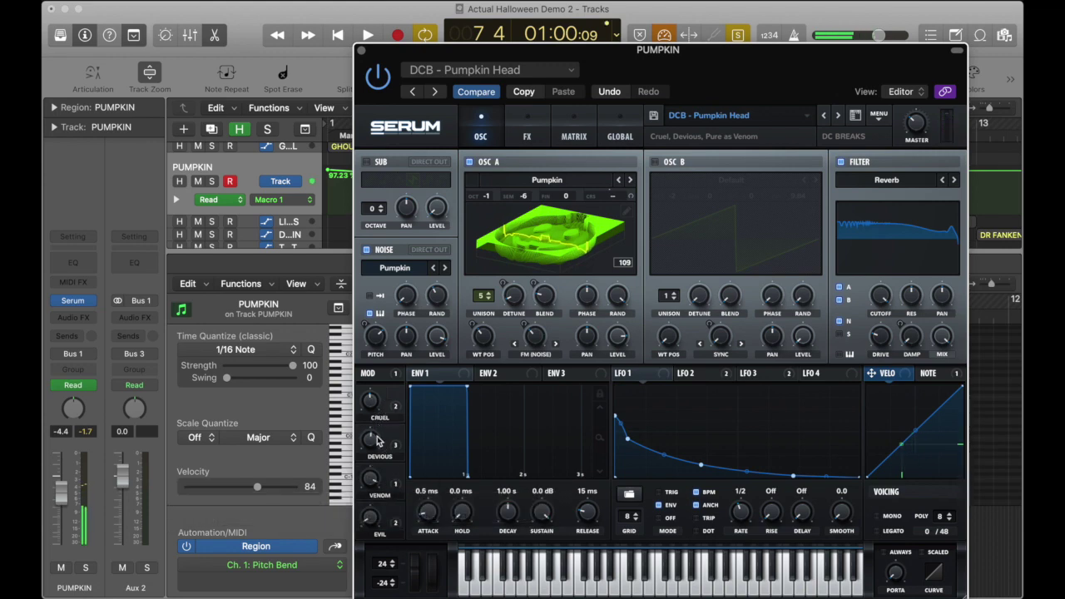
{"action": "left_click_drag", "start_coordinate": [374, 524], "coordinate": [376, 442]}
{"action": "left_click_drag", "start_coordinate": [375, 480], "coordinate": [379, 590]}
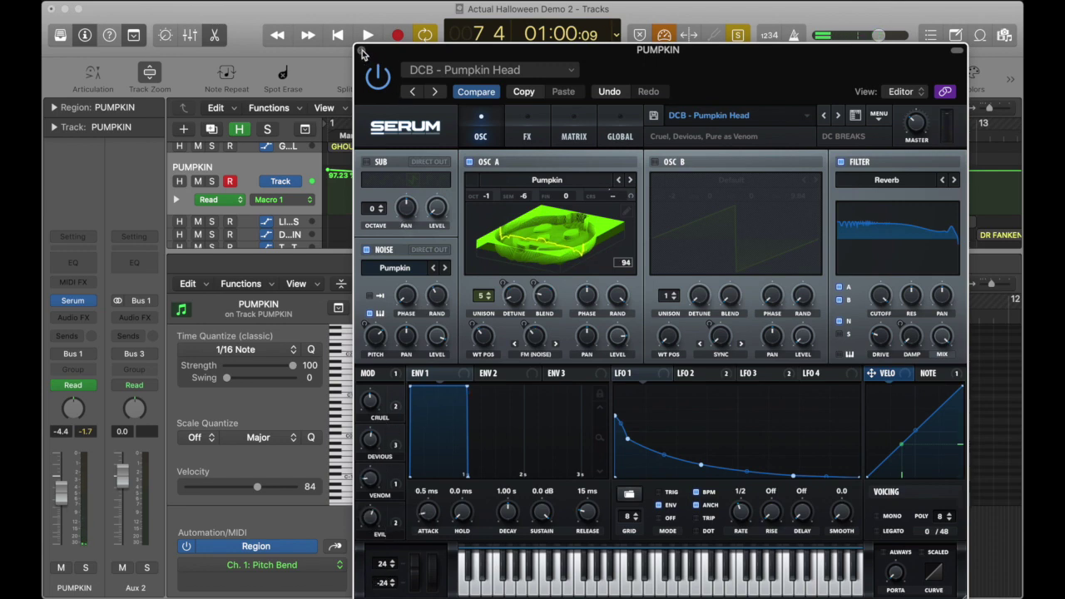
Step: Close the Pumpkin Head plug-in, reduce the Piano Roll's height, and turn off the cycle range
{"action": "key", "text": "super+w"}
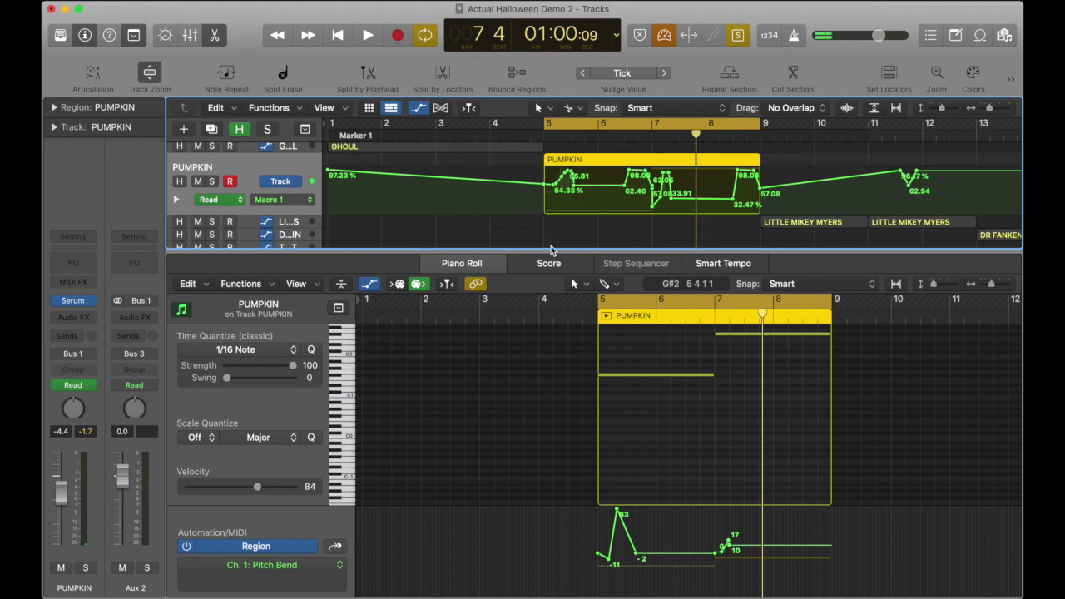
{"action": "left_click_drag", "start_coordinate": [553, 250], "coordinate": [552, 313]}
{"action": "left_click", "coordinate": [623, 124]}
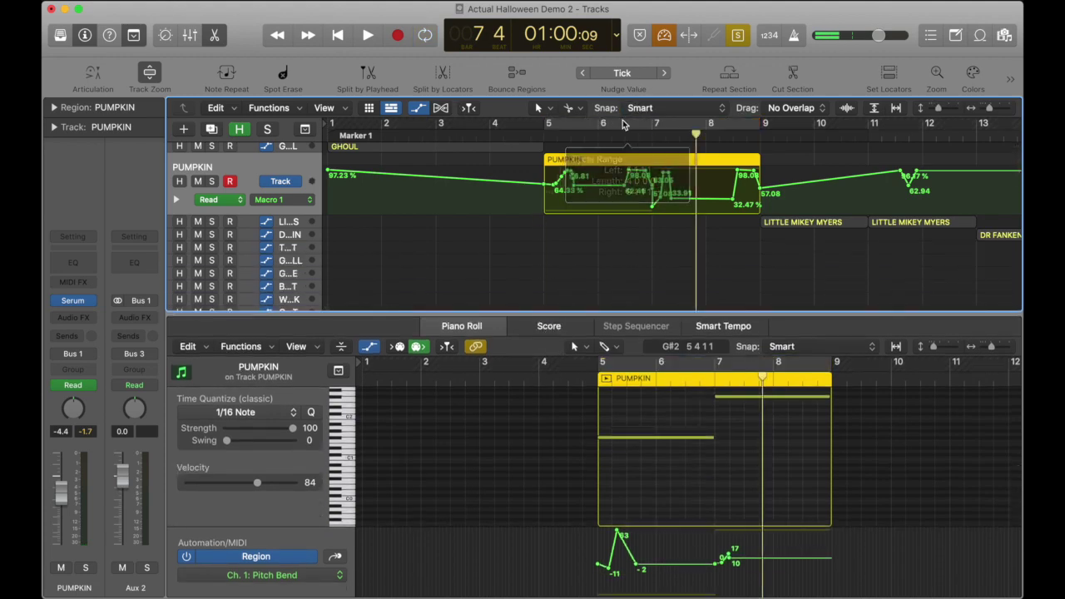
{"action": "scroll", "coordinate": [599, 138], "scroll_direction": "down", "scroll_amount": 4}
Step: Select the LITTLE MIKEY MYERS track with its two regions and set a cycle range from bar 9 to about bar 16
{"action": "left_click", "coordinate": [303, 218]}
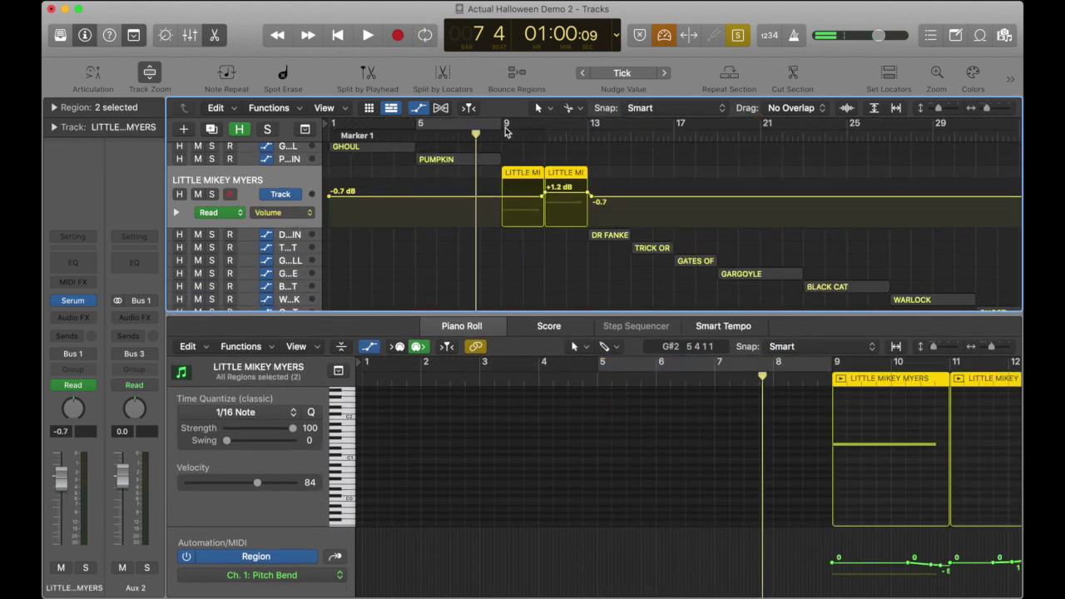
{"action": "key", "text": "super+u"}
{"action": "mouse_move", "coordinate": [73, 303]}
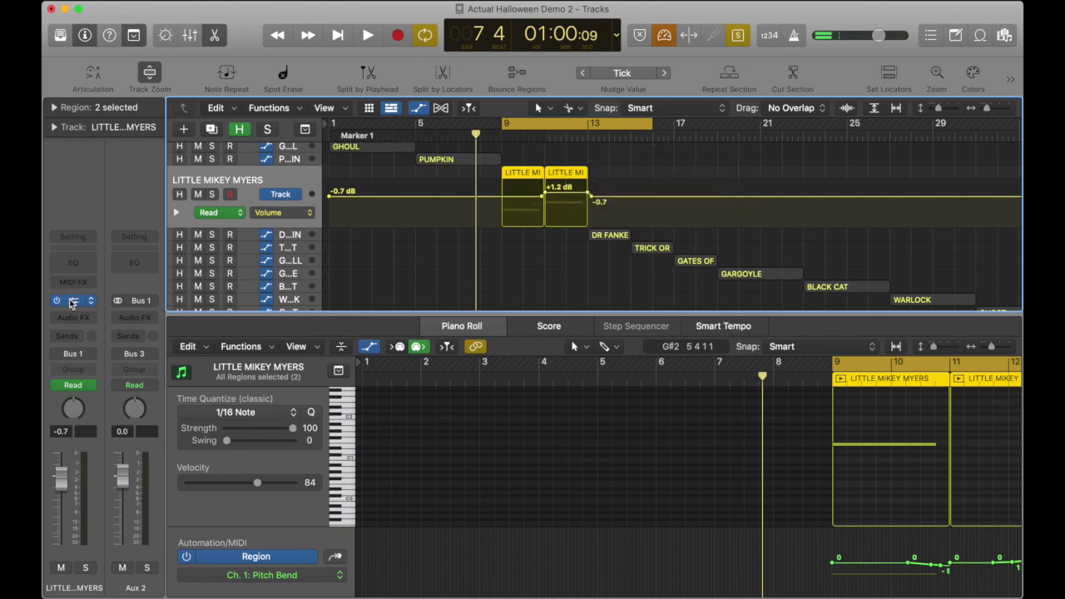
Step: Open the Little Mikey Myers Serum preset fully in view and audition low, middle and high notes on its keyboard
{"action": "key", "text": "v"}
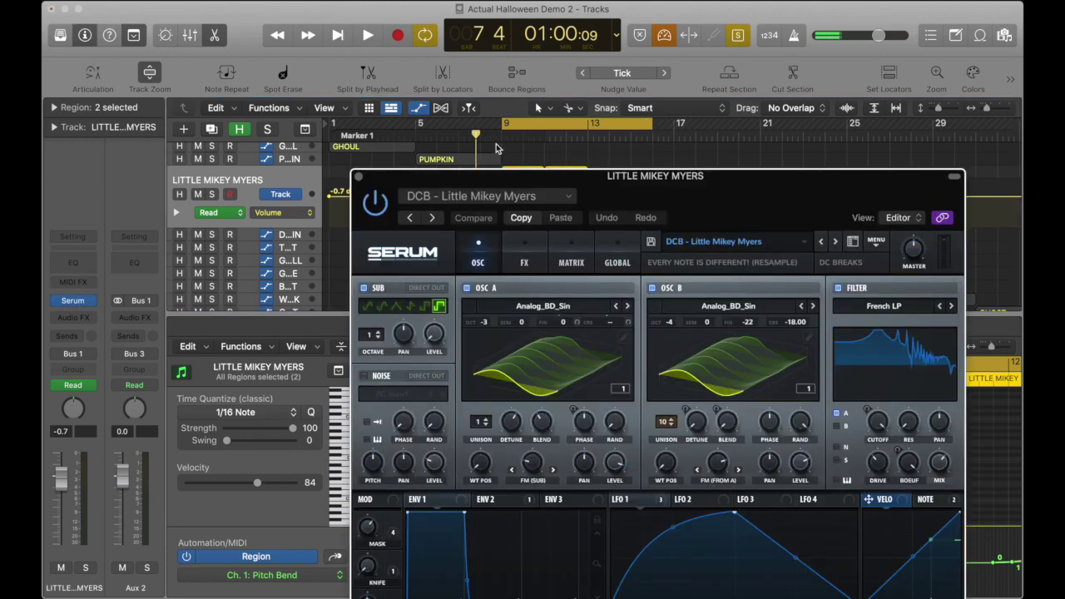
{"action": "left_click_drag", "start_coordinate": [566, 164], "coordinate": [482, 47]}
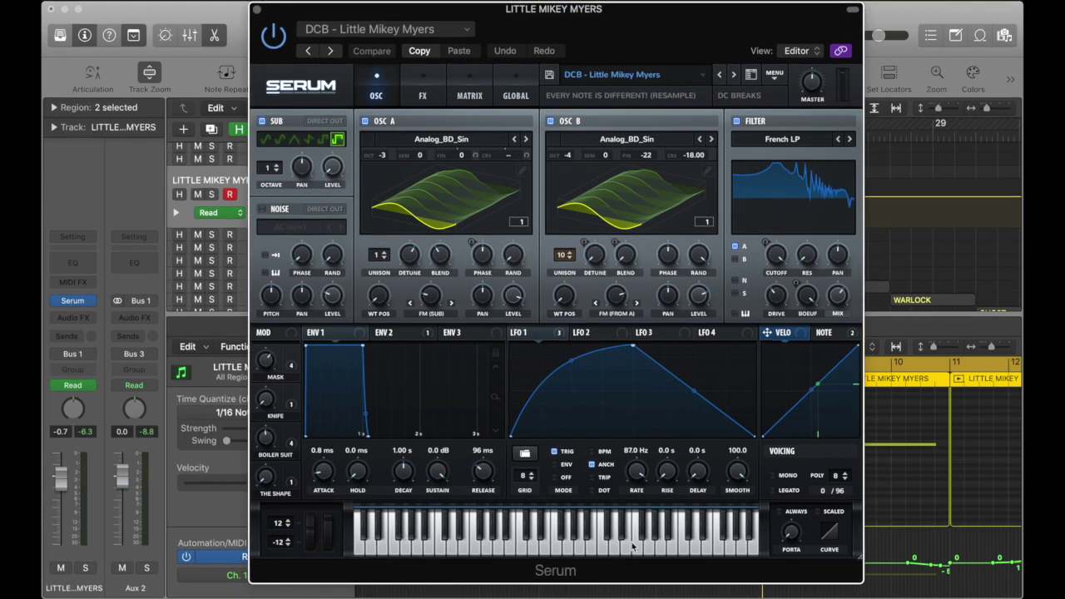
{"action": "left_click", "coordinate": [520, 545]}
{"action": "left_click", "coordinate": [574, 544]}
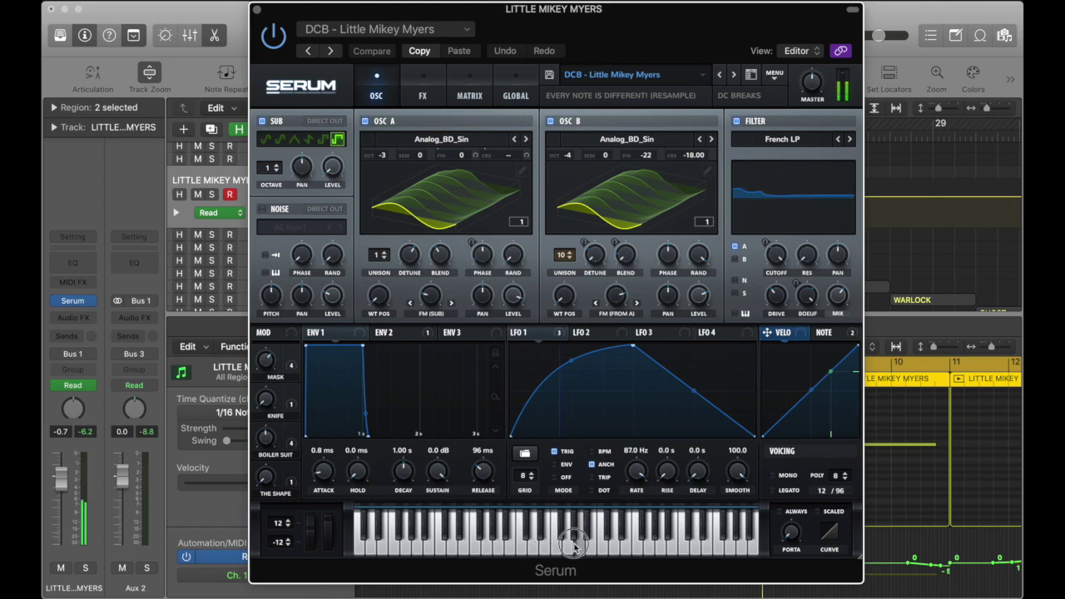
{"action": "left_click", "coordinate": [653, 544]}
{"action": "left_click", "coordinate": [722, 538]}
{"action": "left_click", "coordinate": [751, 540]}
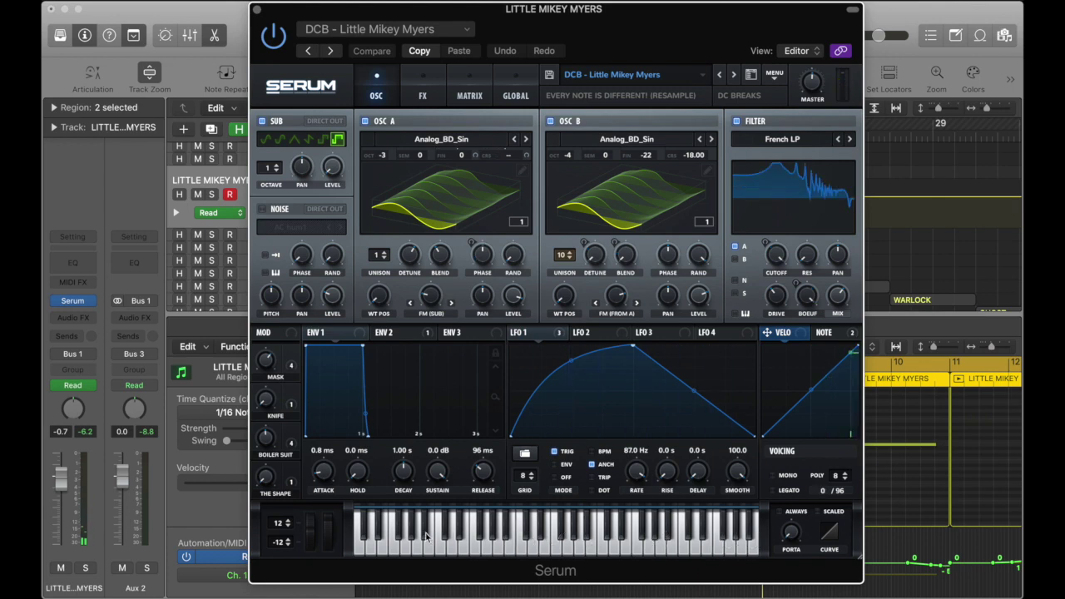
{"action": "left_click", "coordinate": [426, 536]}
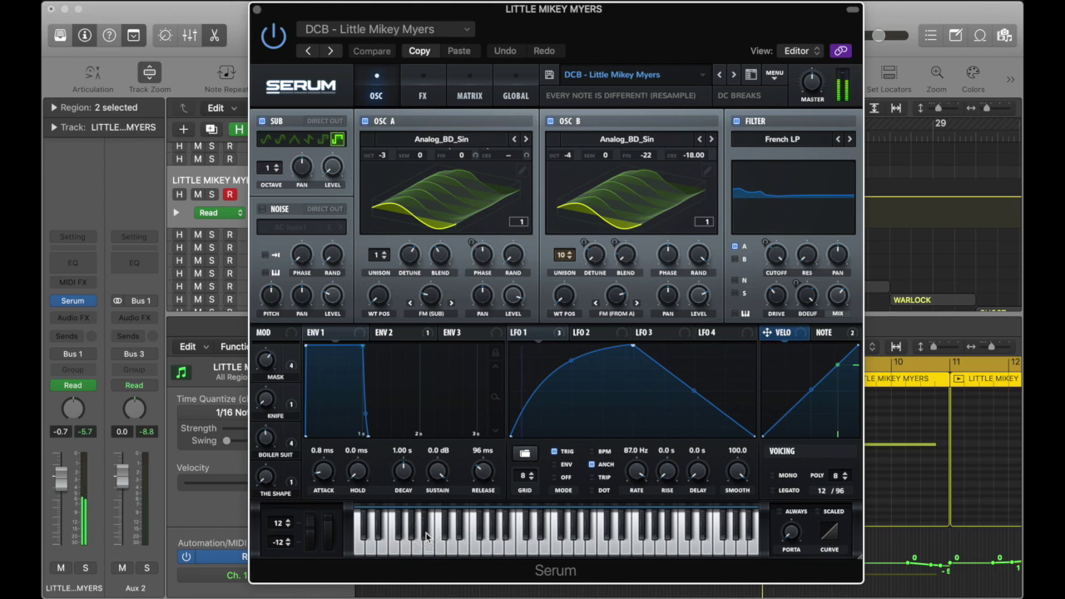
{"action": "left_click", "coordinate": [426, 533]}
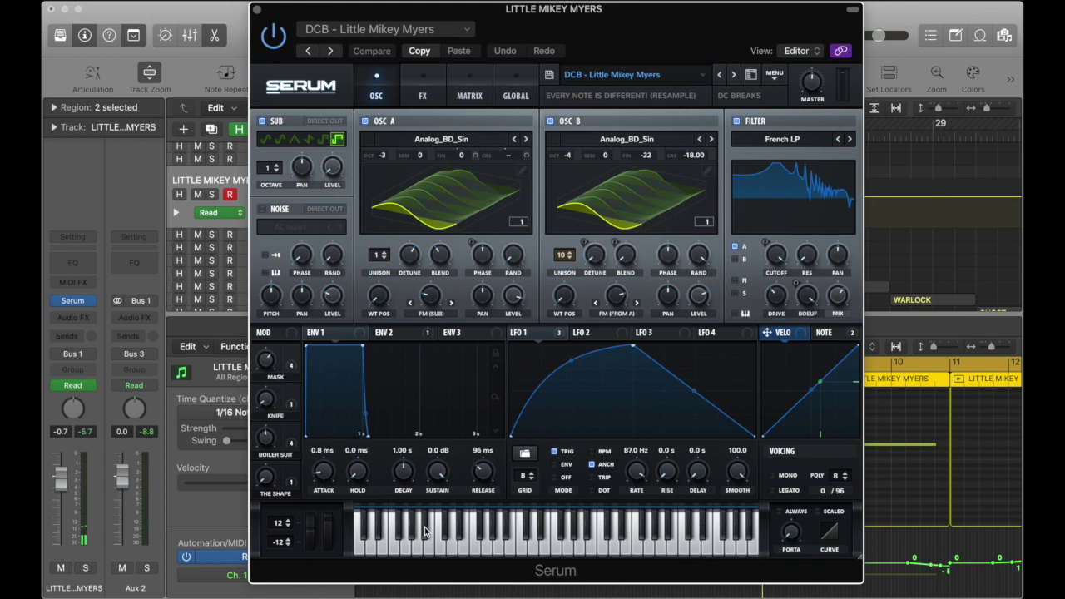
Step: Move the plug-in aside and adjust the Little Mikey Myers macros, including Mask and Boiler Suit, while auditioning notes
{"action": "left_click_drag", "start_coordinate": [330, 14], "coordinate": [506, 14]}
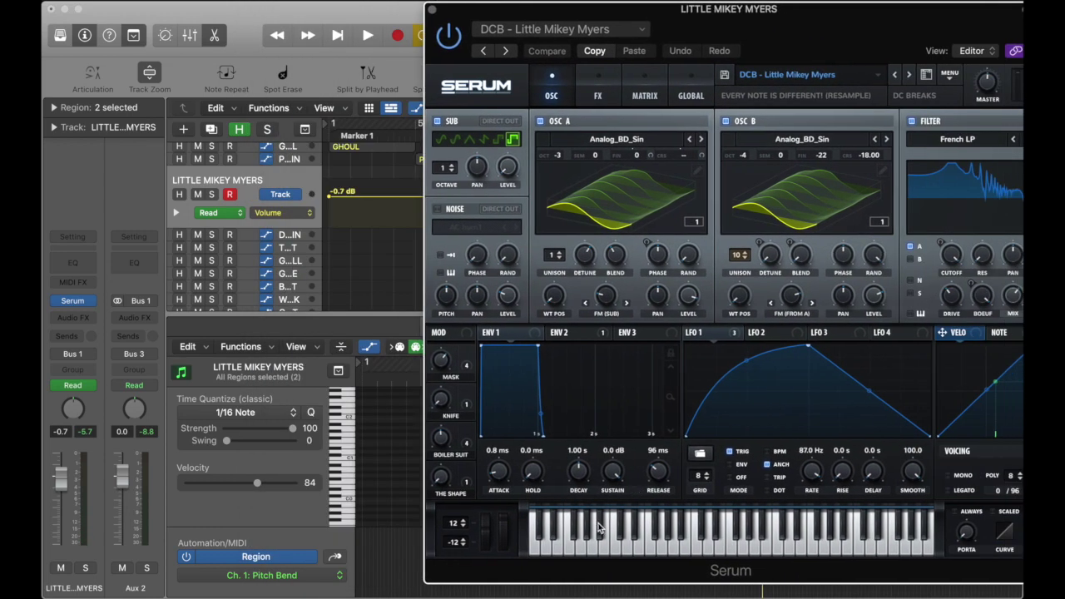
{"action": "left_click", "coordinate": [599, 526]}
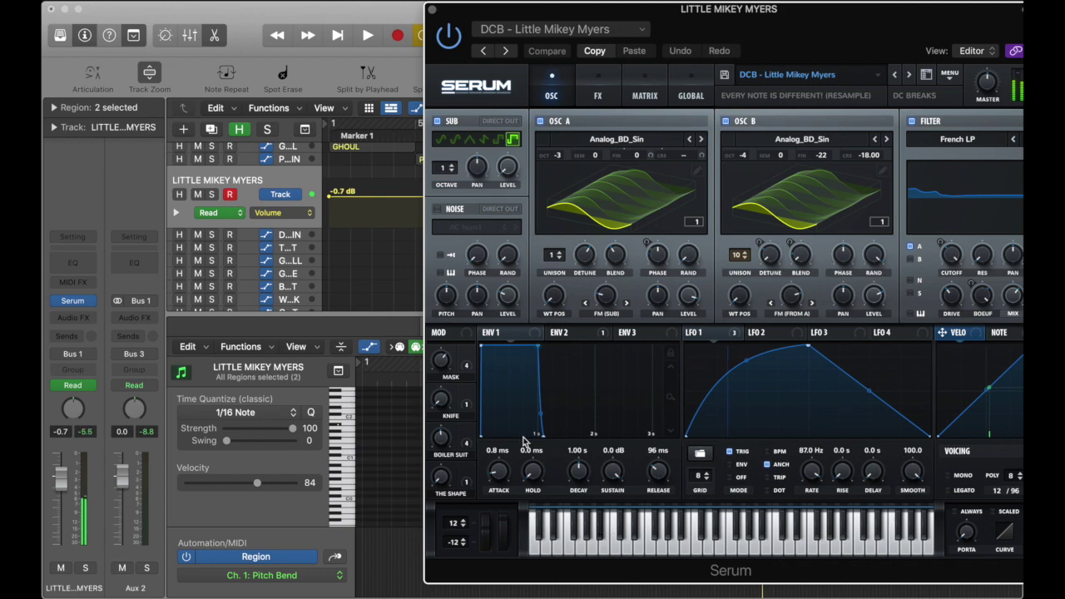
{"action": "left_click_drag", "start_coordinate": [442, 365], "coordinate": [448, 403]}
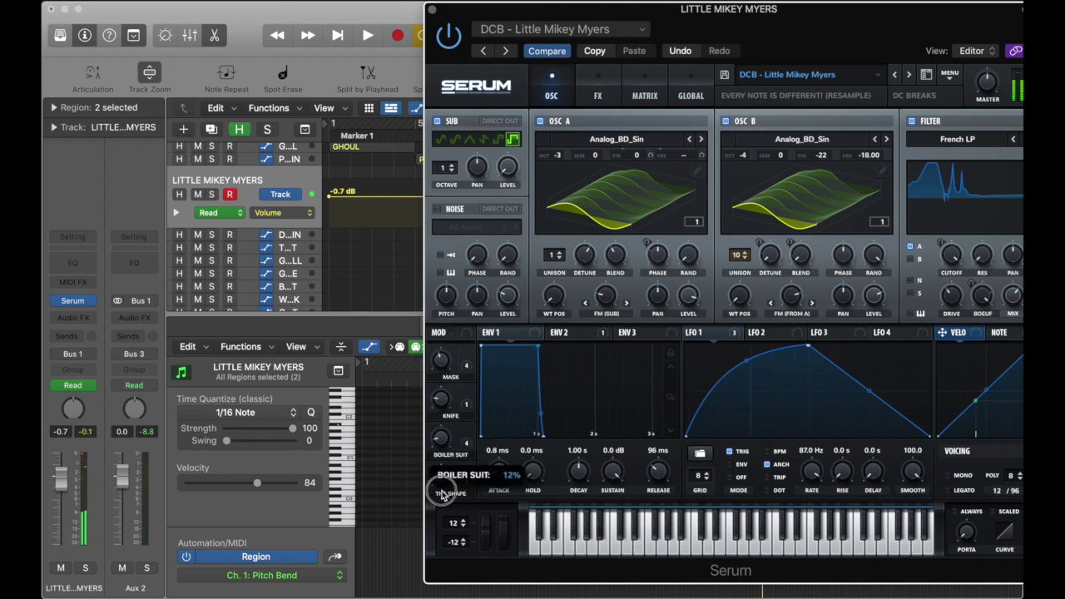
{"action": "left_click_drag", "start_coordinate": [447, 361], "coordinate": [448, 353]}
Step: Create one new audio track below LITTLE MIKEY MYERS and reselect the LITTLE MIKEY MYERS track
{"action": "left_click_drag", "start_coordinate": [478, 17], "coordinate": [806, 16]}
{"action": "left_click", "coordinate": [183, 129]}
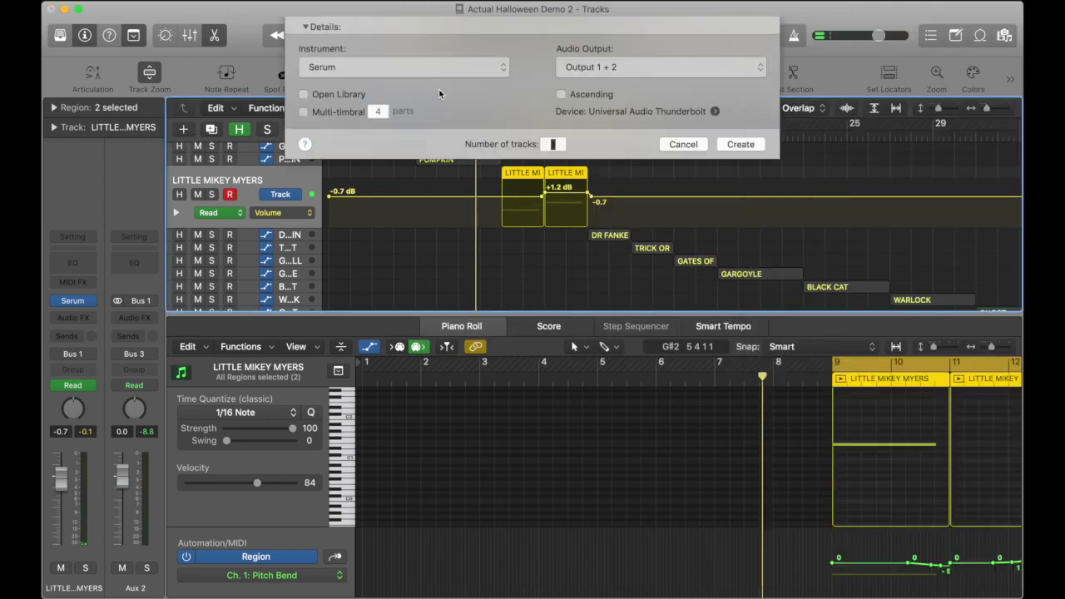
{"action": "left_click", "coordinate": [531, 50]}
{"action": "left_click", "coordinate": [604, 210]}
{"action": "left_click", "coordinate": [735, 260]}
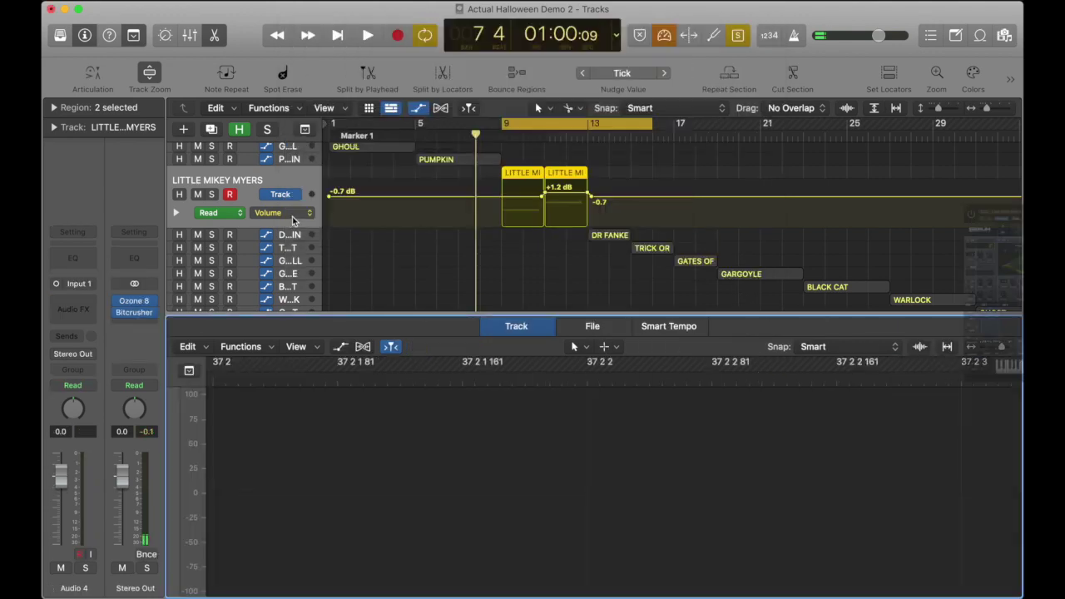
{"action": "left_click", "coordinate": [298, 177]}
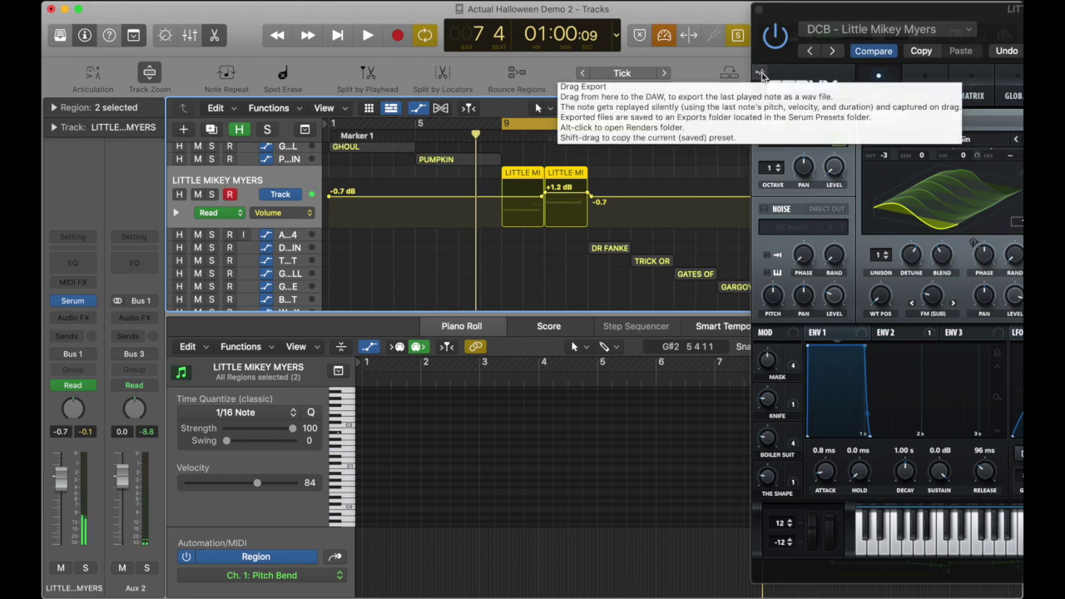
Step: Export Serum's last played note as audio onto the new audio track at bar 9 and play it back
{"action": "left_click_drag", "start_coordinate": [763, 75], "coordinate": [506, 236]}
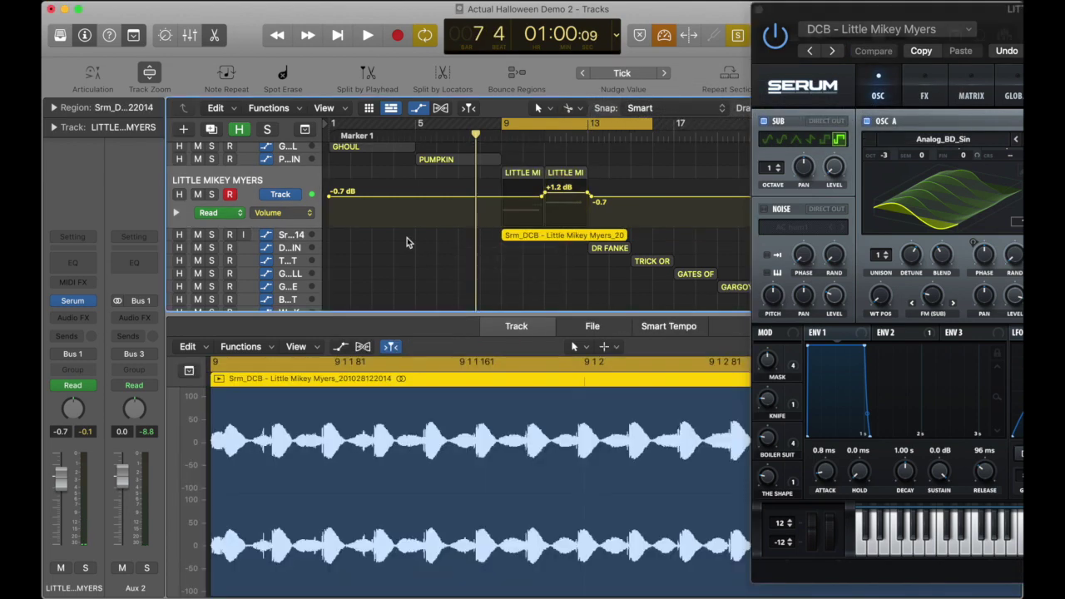
{"action": "left_click", "coordinate": [298, 238]}
{"action": "key", "text": "space"}
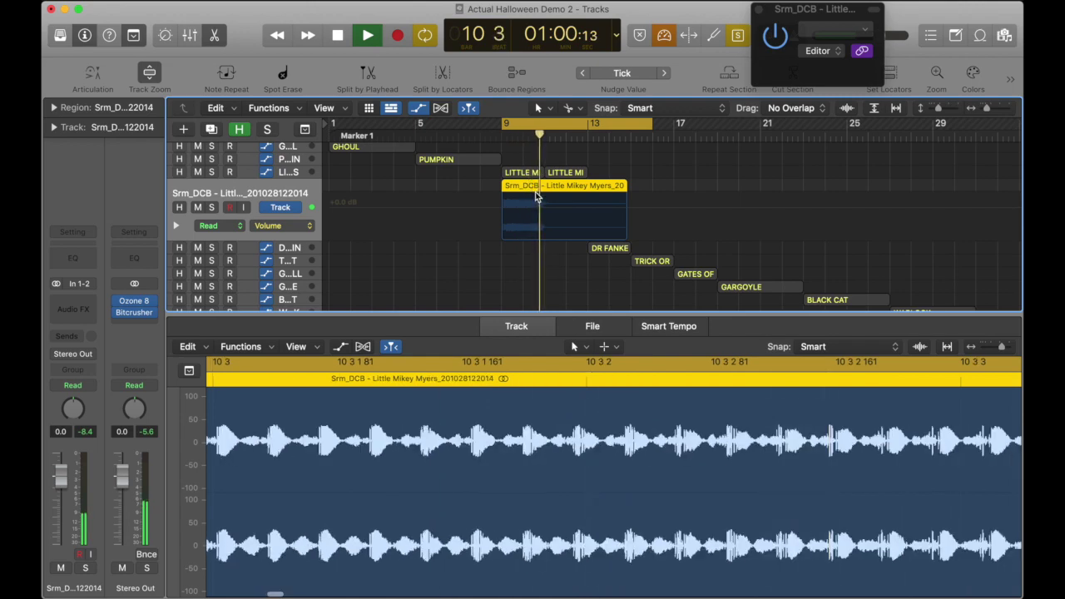
{"action": "key", "text": "space"}
Step: Convert the exported Little Mikey Myers audio region to a new Sampler track, creating zones from regions
{"action": "right_click", "coordinate": [525, 190]}
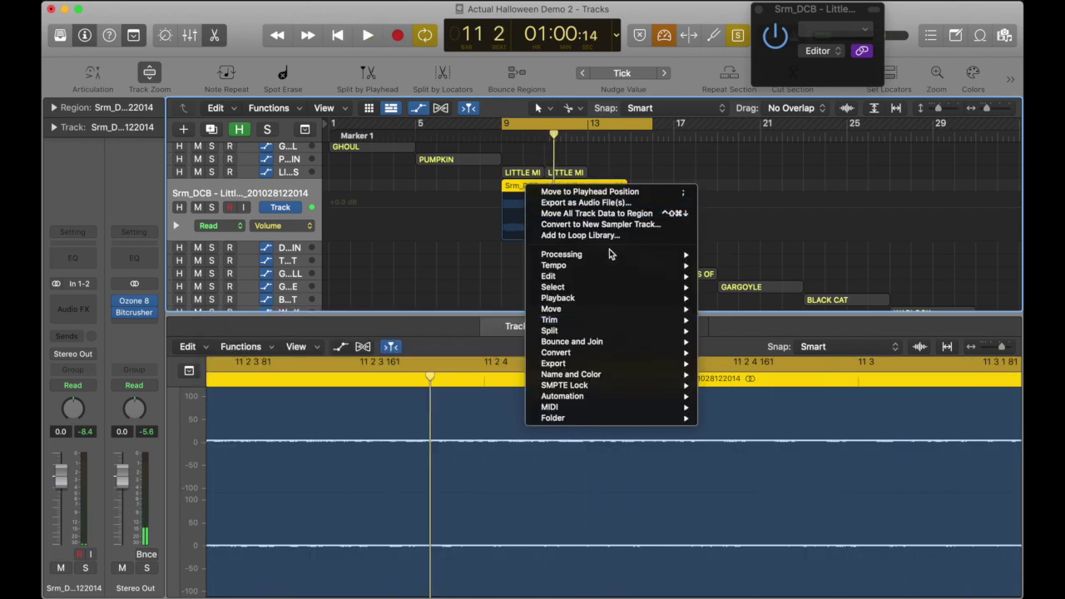
{"action": "left_click", "coordinate": [616, 224]}
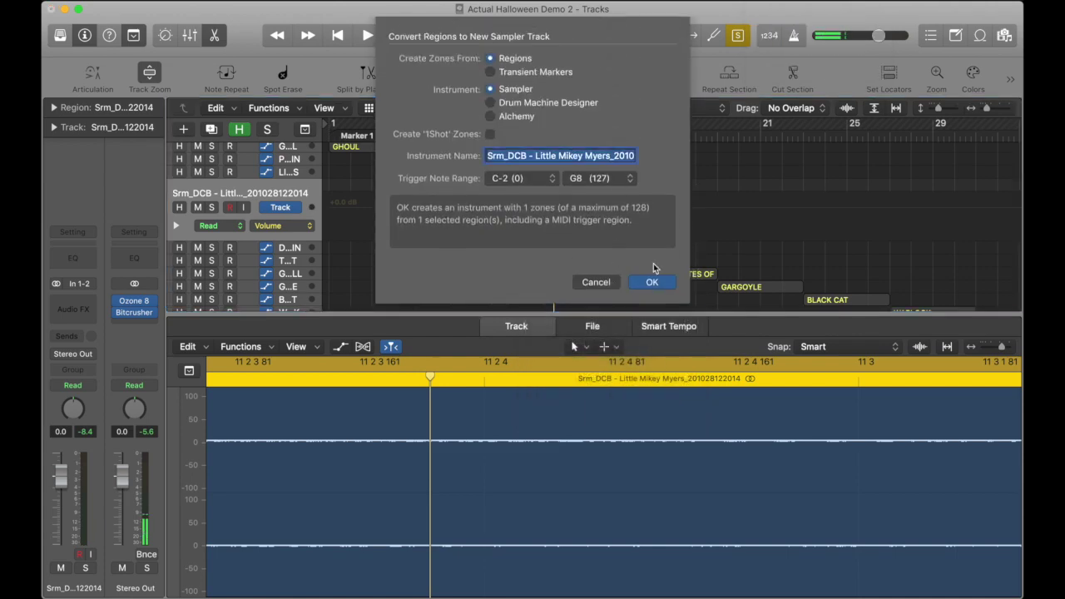
{"action": "left_click", "coordinate": [656, 283]}
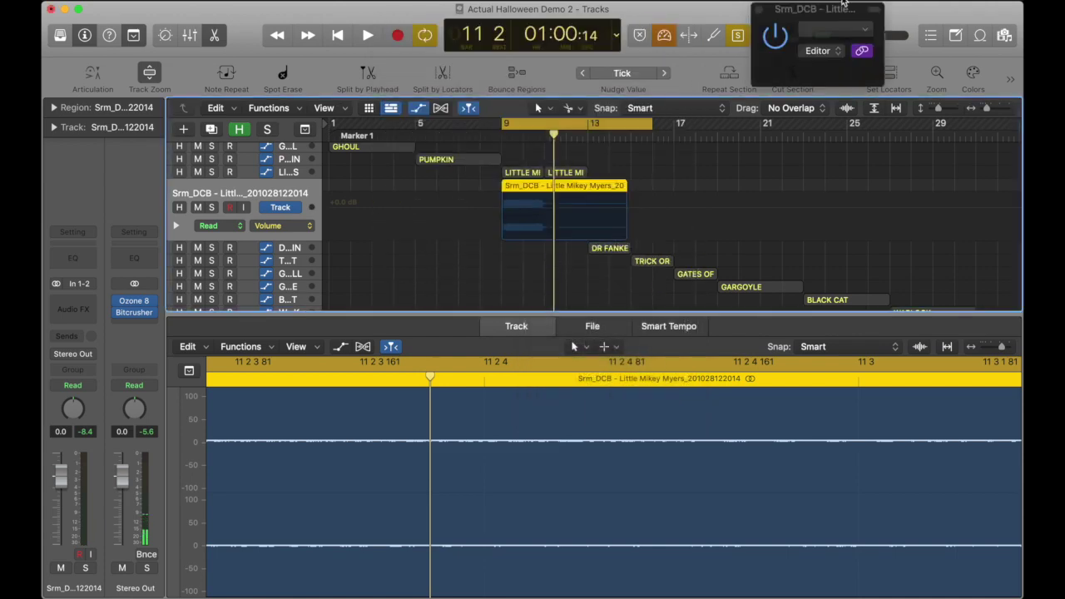
Step: Bring the Sampler into view, show its Mapping and Zone sections, and extend the sample zone's upper key to D8
{"action": "left_click_drag", "start_coordinate": [803, 12], "coordinate": [628, 40]}
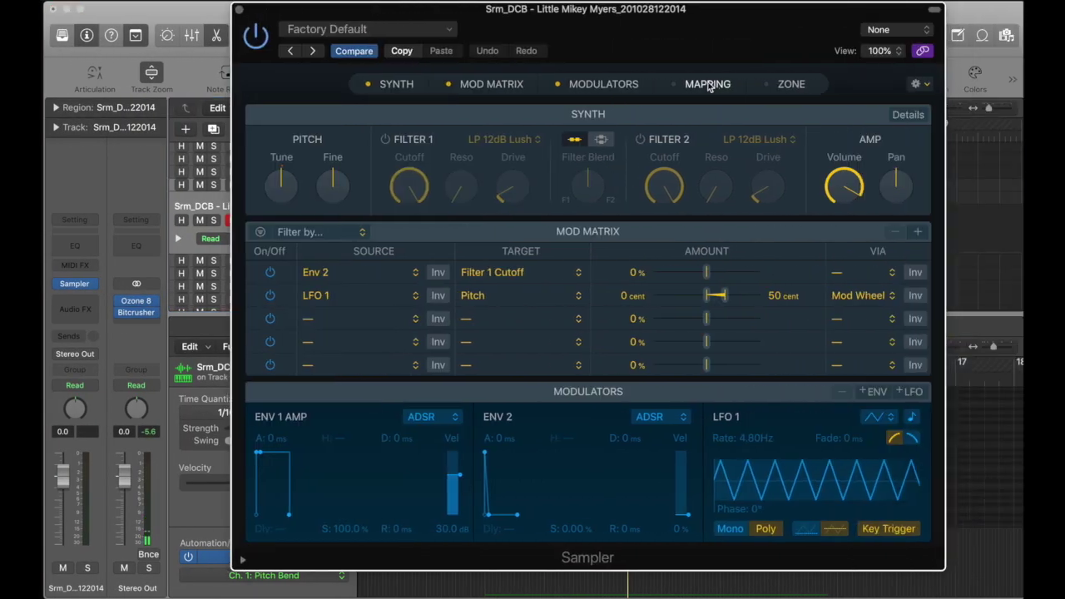
{"action": "left_click", "coordinate": [708, 84]}
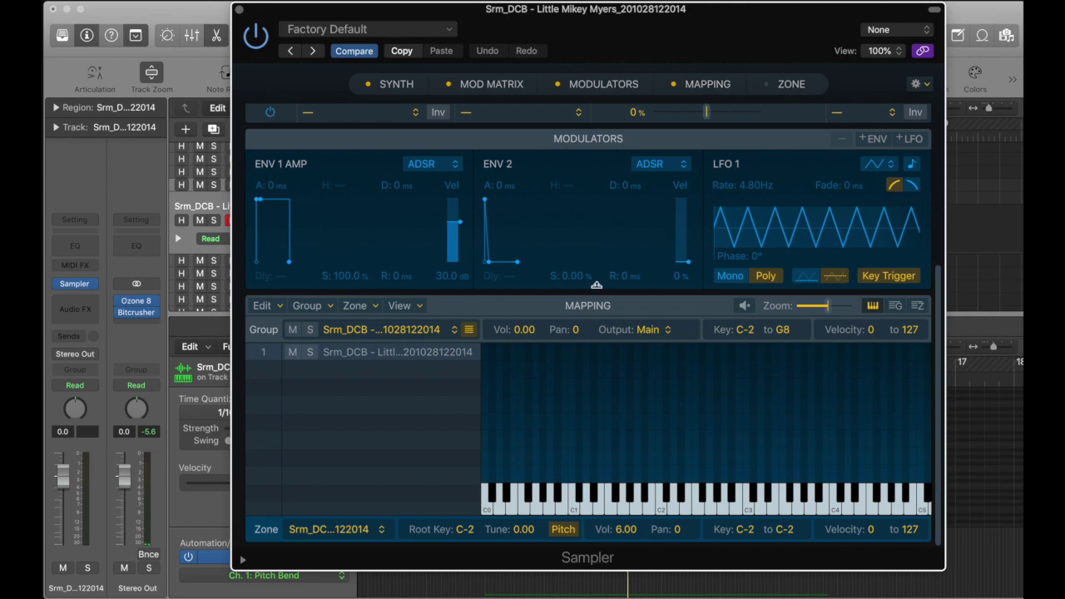
{"action": "left_click", "coordinate": [787, 85]}
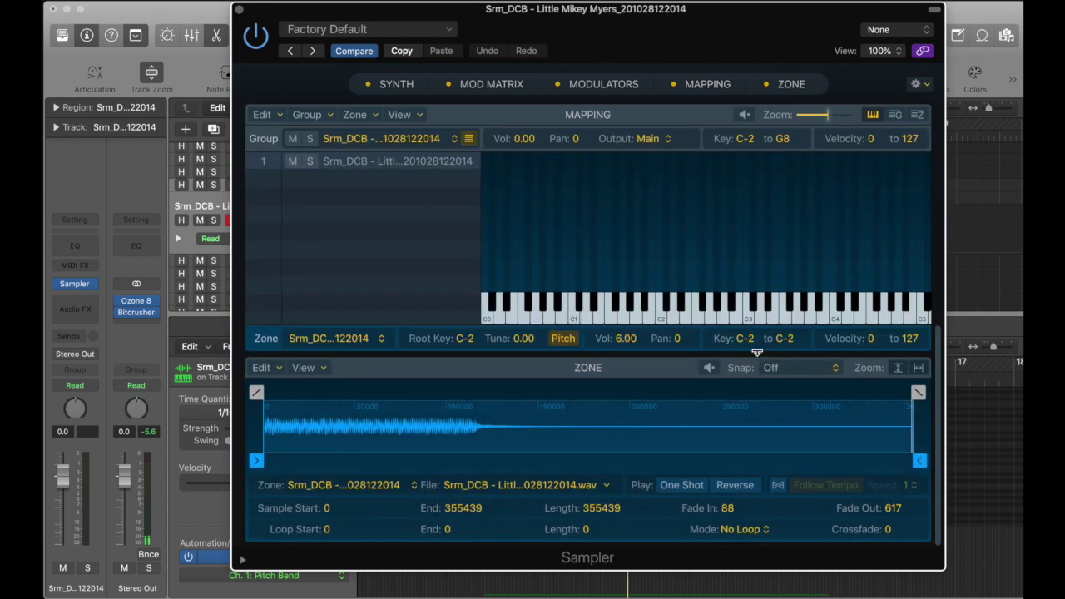
{"action": "left_click_drag", "start_coordinate": [785, 337], "coordinate": [810, 20]}
Step: Audition the mapped sample from high to low notes on the Sampler keyboard, and close the Sampler window
{"action": "left_click_drag", "start_coordinate": [781, 319], "coordinate": [680, 318]}
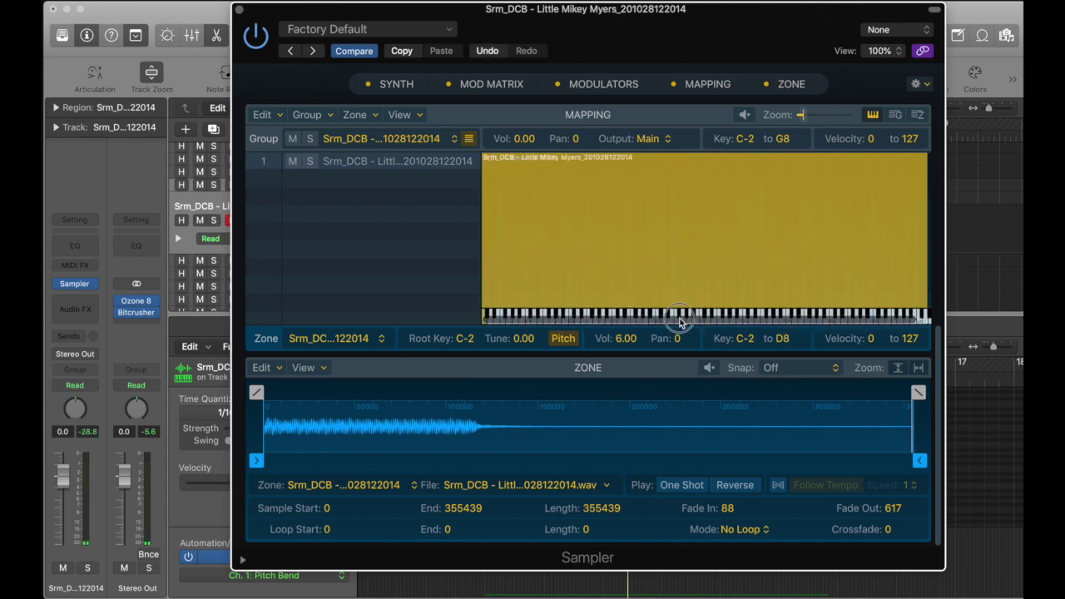
{"action": "left_click", "coordinate": [658, 316]}
{"action": "left_click", "coordinate": [609, 318]}
{"action": "left_click", "coordinate": [567, 318]}
{"action": "left_click", "coordinate": [515, 317]}
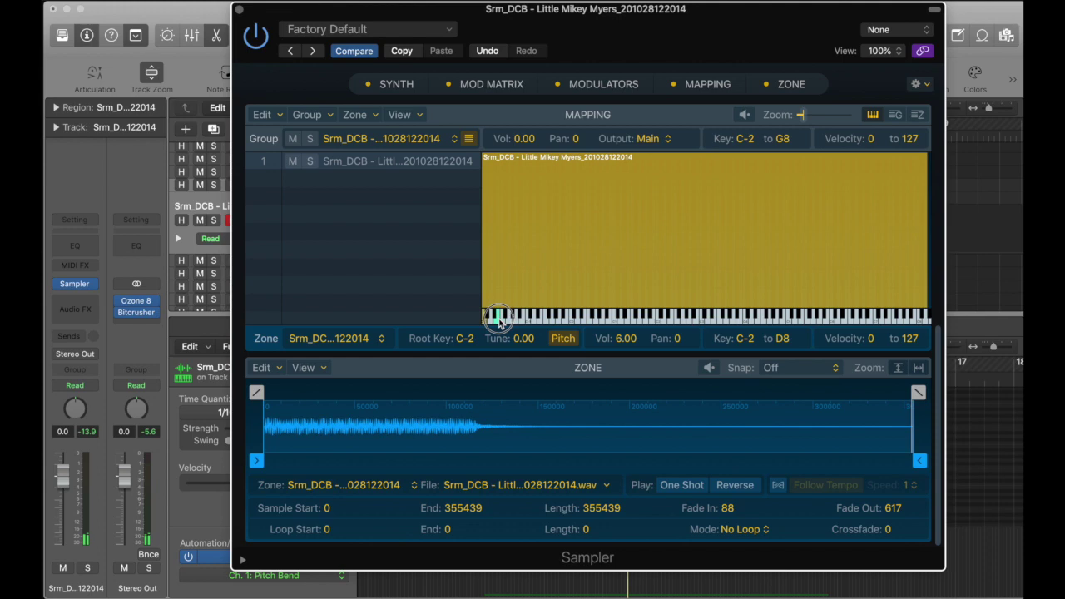
{"action": "left_click_drag", "start_coordinate": [499, 321], "coordinate": [538, 318]}
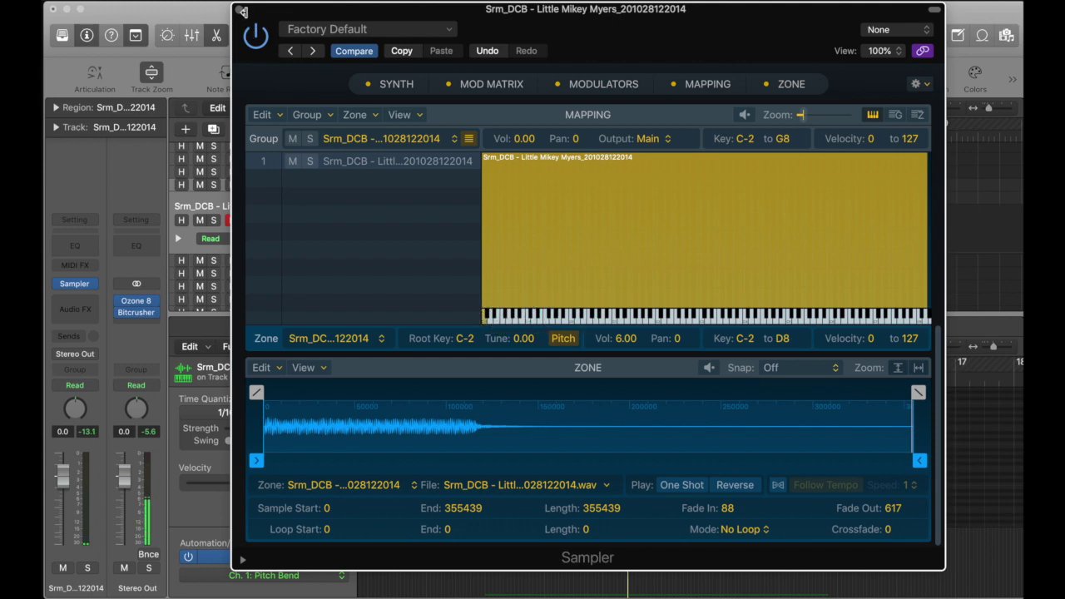
{"action": "left_click", "coordinate": [237, 9]}
Step: Select the DR FANKENSTEIN track and replace the old cycle range with one from bar 13 to about bar 20
{"action": "left_click", "coordinate": [538, 123]}
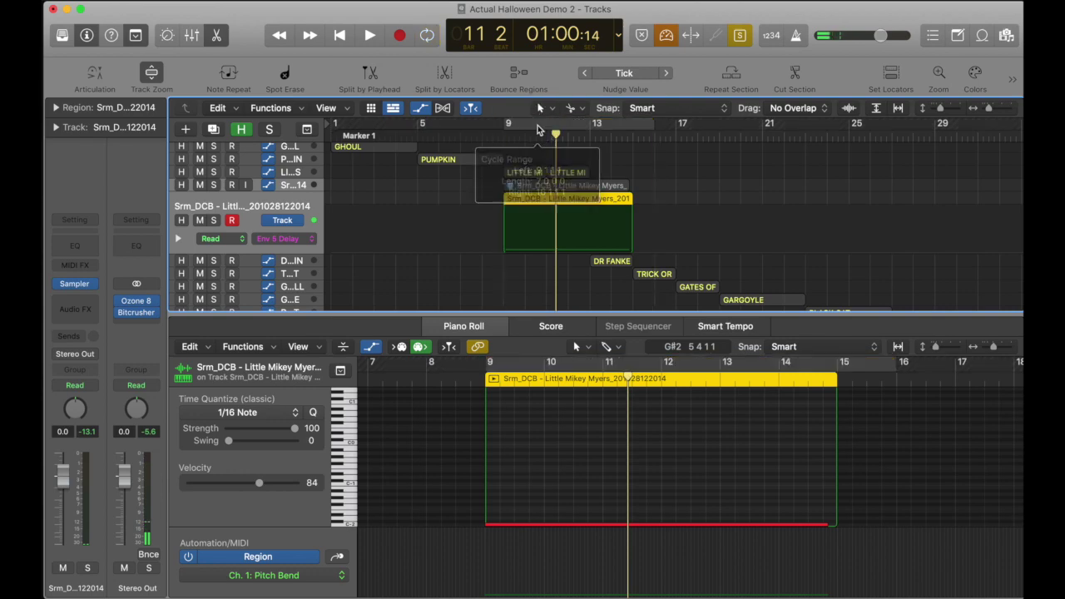
{"action": "left_click", "coordinate": [289, 262]}
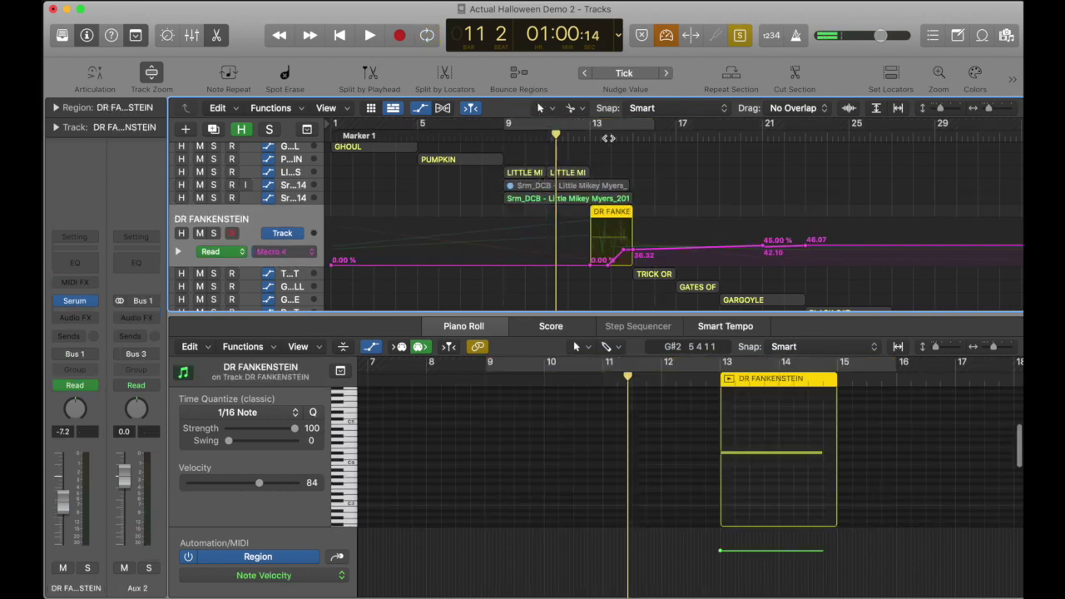
{"action": "left_click_drag", "start_coordinate": [593, 123], "coordinate": [739, 124]}
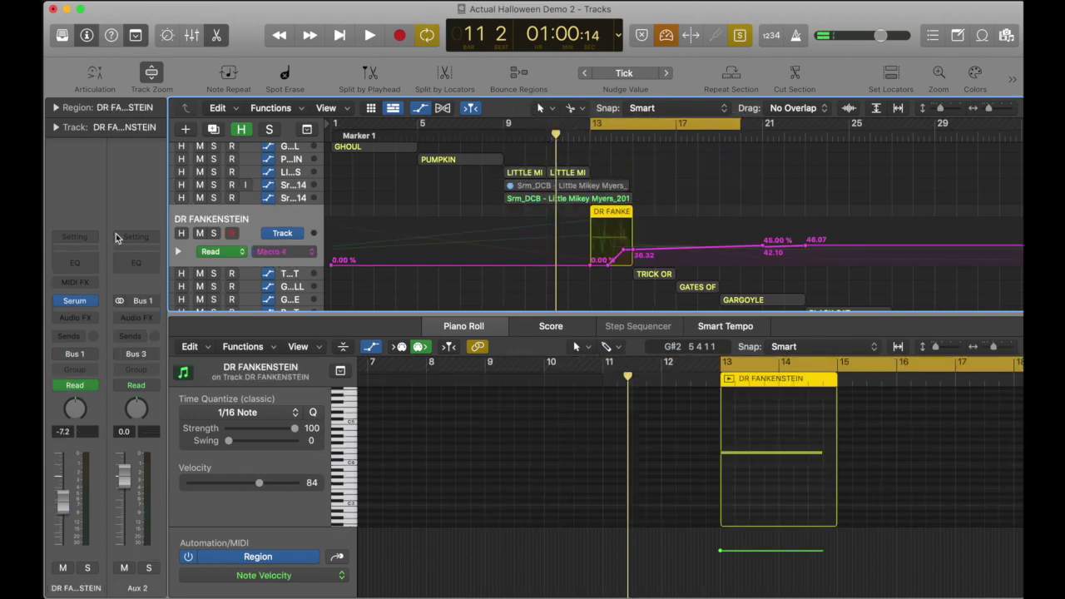
Step: Open the DR FANKENSTEIN track's Serum preset and play its region with the plug-in window lowered
{"action": "left_click", "coordinate": [75, 302]}
{"action": "key", "text": "space"}
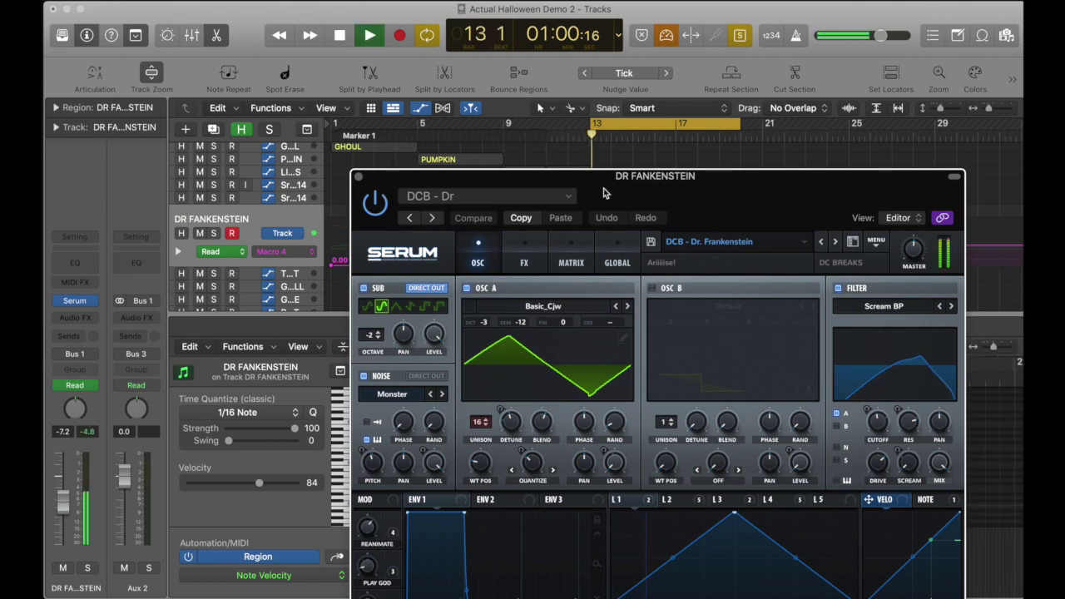
{"action": "left_click_drag", "start_coordinate": [620, 187], "coordinate": [627, 279]}
{"action": "key", "text": "space"}
Step: Display the DR FANKENSTEIN track's Macro 1 automation and expand the lanes for its other macros to examine their curves
{"action": "left_click", "coordinate": [297, 252]}
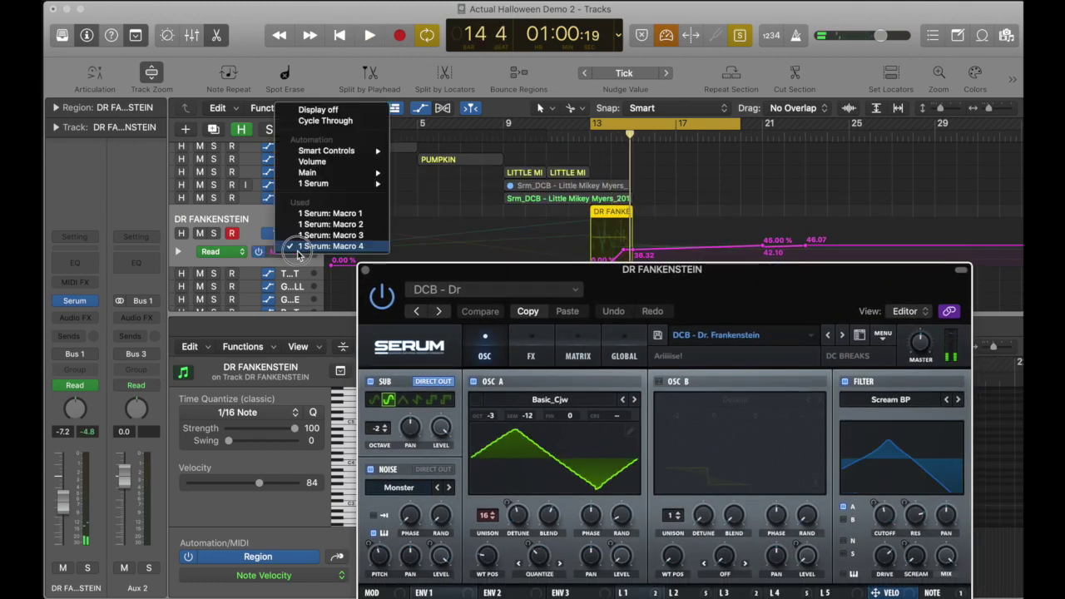
{"action": "left_click", "coordinate": [329, 213]}
{"action": "left_click_drag", "start_coordinate": [562, 277], "coordinate": [571, 380]}
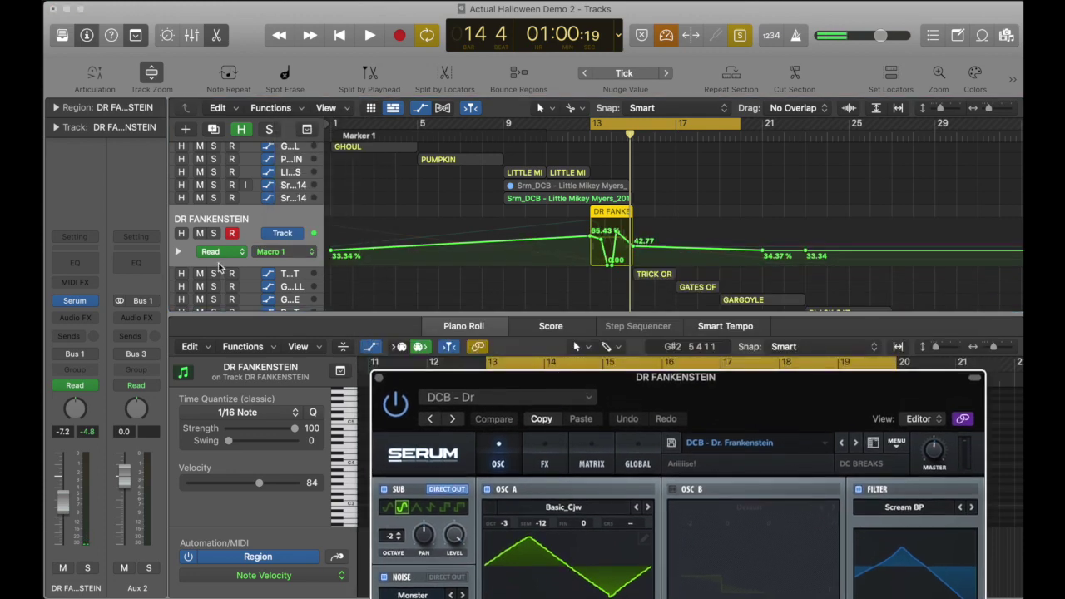
{"action": "left_click", "coordinate": [177, 253]}
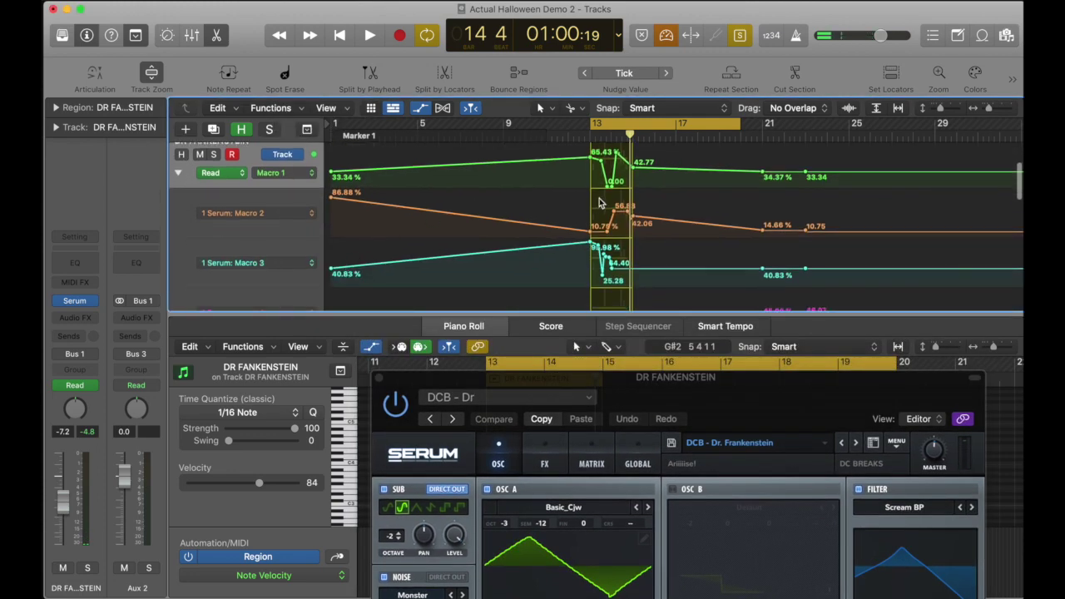
{"action": "scroll", "coordinate": [611, 218], "scroll_direction": "up", "scroll_amount": 5}
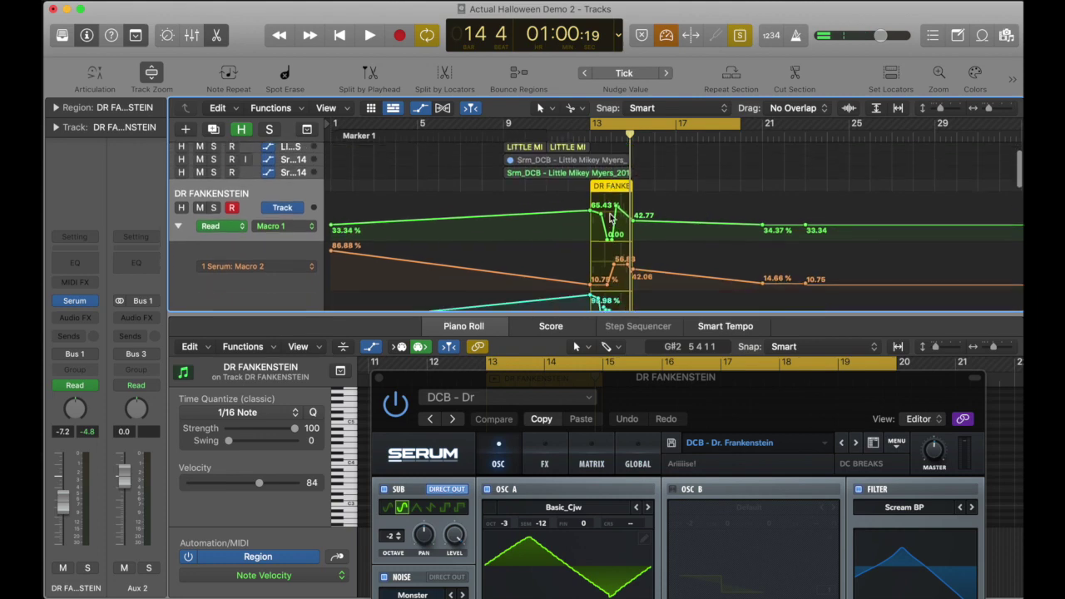
Step: Bring the Dr. Frankenstein preset fully into view, adjust its macros while auditioning the sound, and close the plug-in
{"action": "left_click_drag", "start_coordinate": [620, 381], "coordinate": [605, 227]}
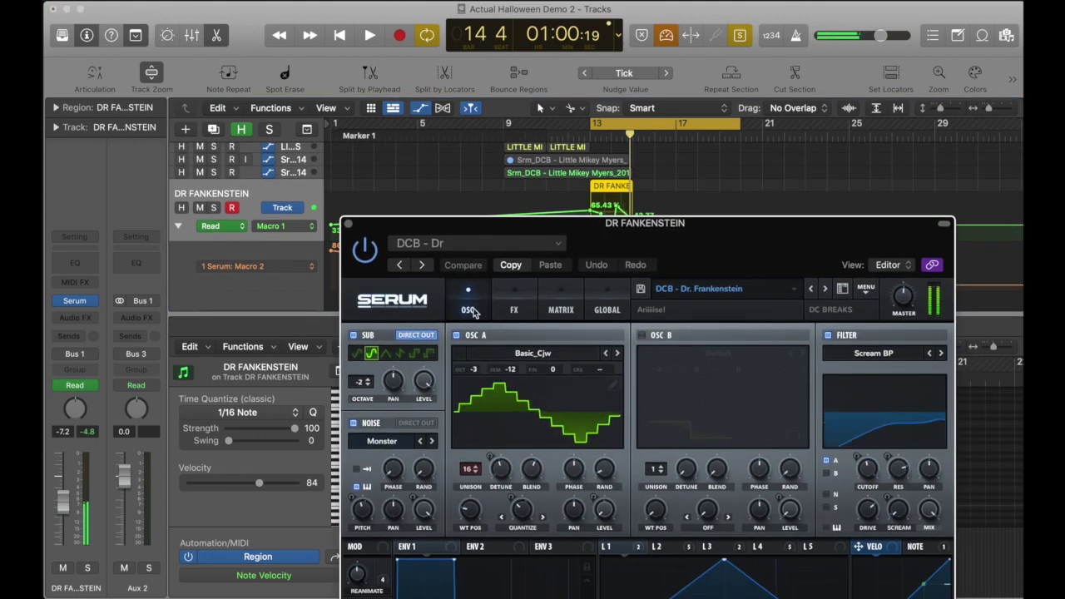
{"action": "left_click_drag", "start_coordinate": [512, 231], "coordinate": [505, 50]}
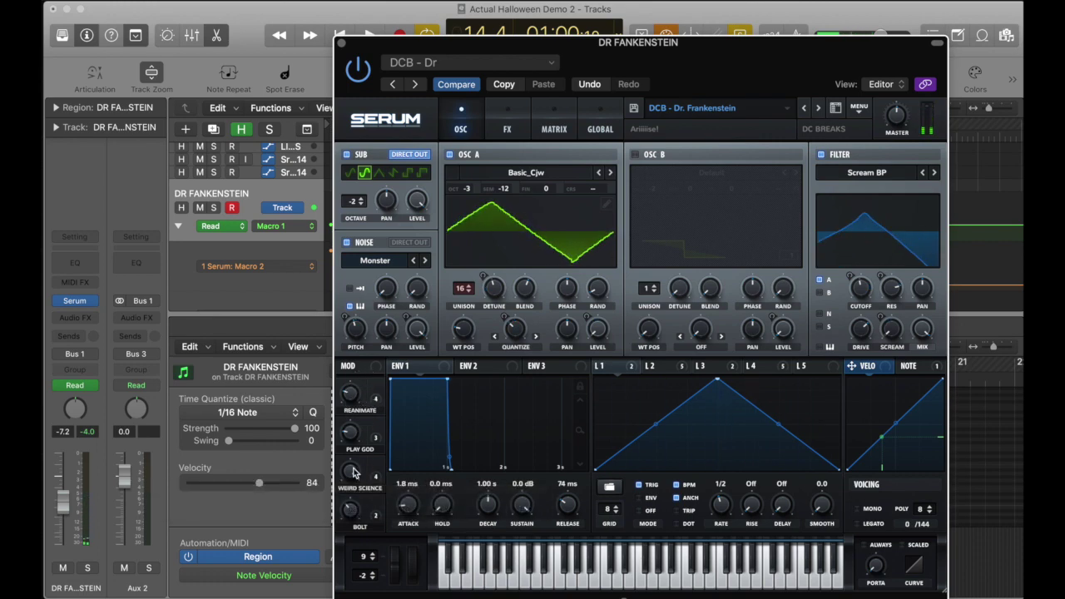
{"action": "left_click", "coordinate": [342, 44]}
Step: Turn off the cycle range and select the TRICK OR TREAT track
{"action": "left_click", "coordinate": [688, 125]}
{"action": "scroll", "coordinate": [669, 129], "scroll_direction": "down", "scroll_amount": 5}
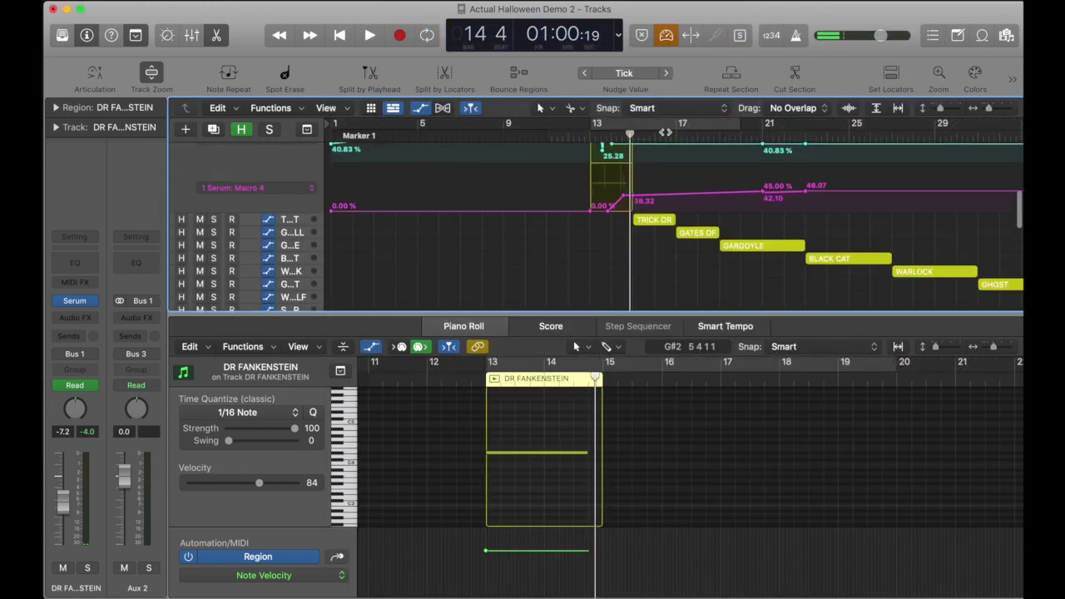
{"action": "left_click", "coordinate": [310, 222]}
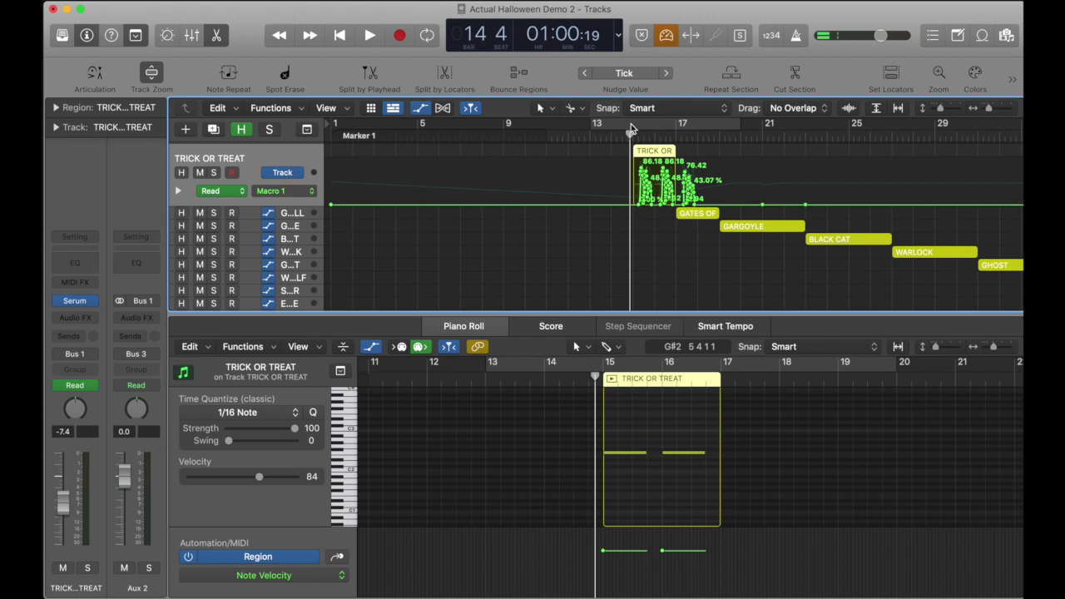
Step: Cycle bars 15 to 23 to play the soloed TRICK OR TREAT region, and shorten the cycle to end at bar 19
{"action": "left_click_drag", "start_coordinate": [633, 129], "coordinate": [799, 129]}
{"action": "key", "text": "space"}
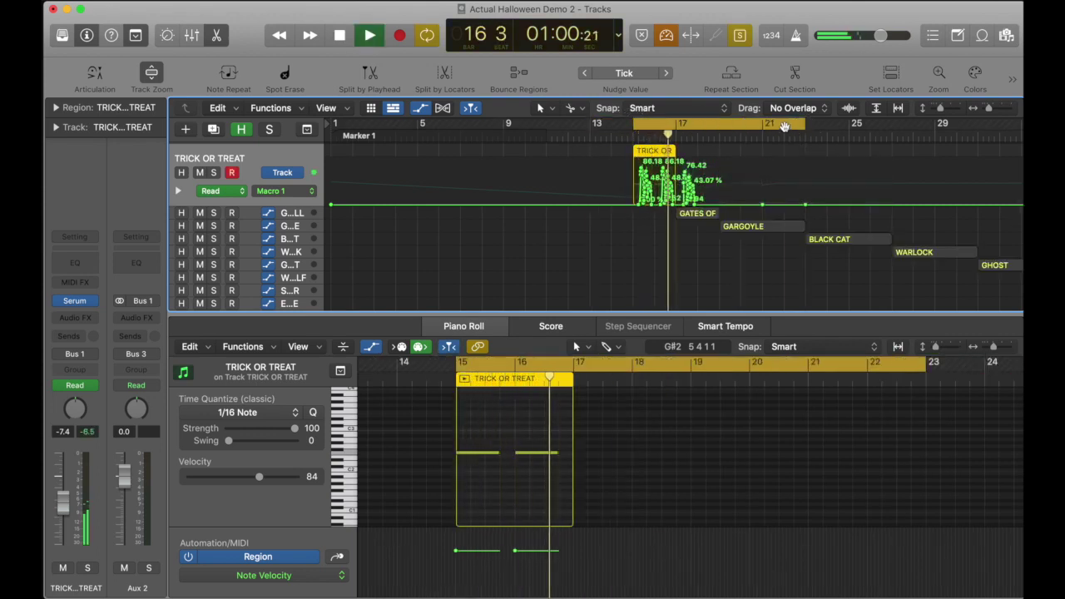
{"action": "key", "text": "space"}
{"action": "left_click_drag", "start_coordinate": [636, 125], "coordinate": [714, 129]}
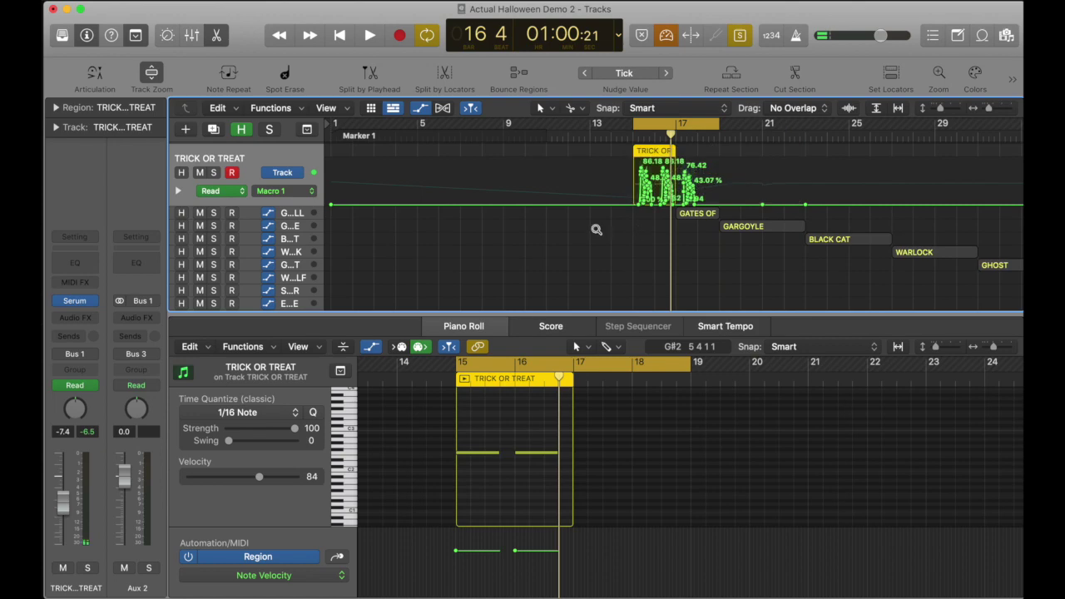
Step: Display the TRICK OR TREAT track's Macro 3 automation up close and switch back to the Macro 1 curve
{"action": "left_click", "coordinate": [597, 230], "text": "ctrl+alt"}
{"action": "left_click", "coordinate": [306, 192]}
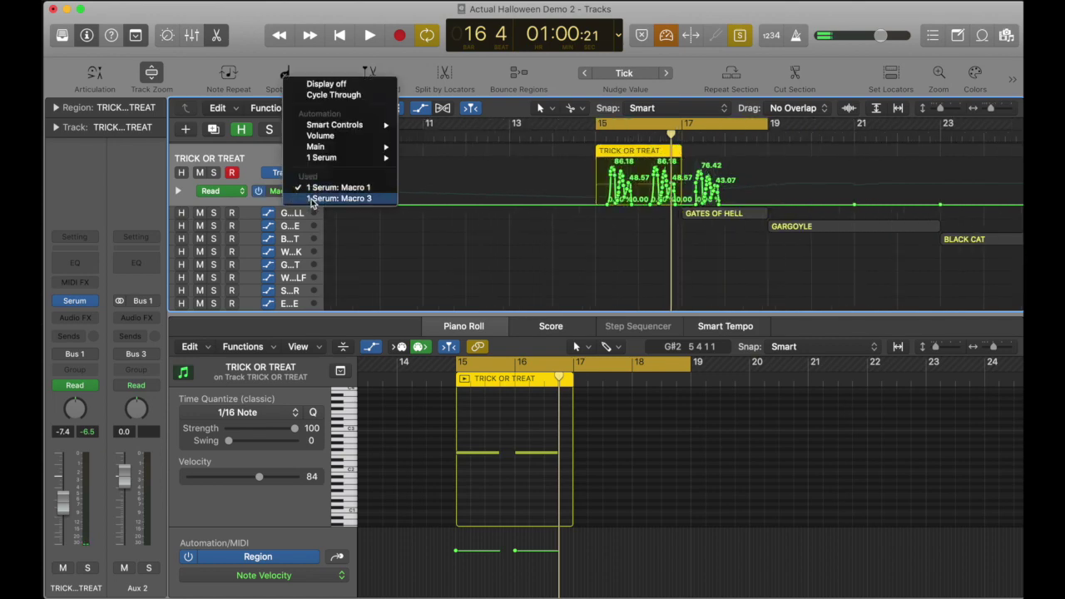
{"action": "left_click", "coordinate": [310, 198]}
{"action": "key", "text": "super+Right"}
{"action": "key", "text": "super+Right"}
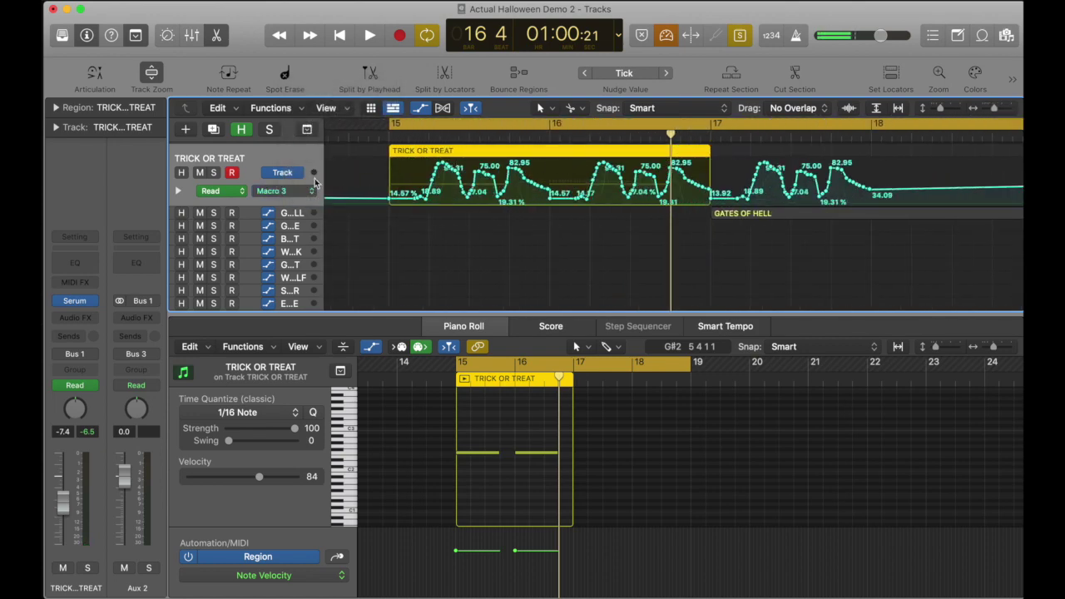
{"action": "left_click", "coordinate": [303, 190]}
{"action": "left_click", "coordinate": [324, 174]}
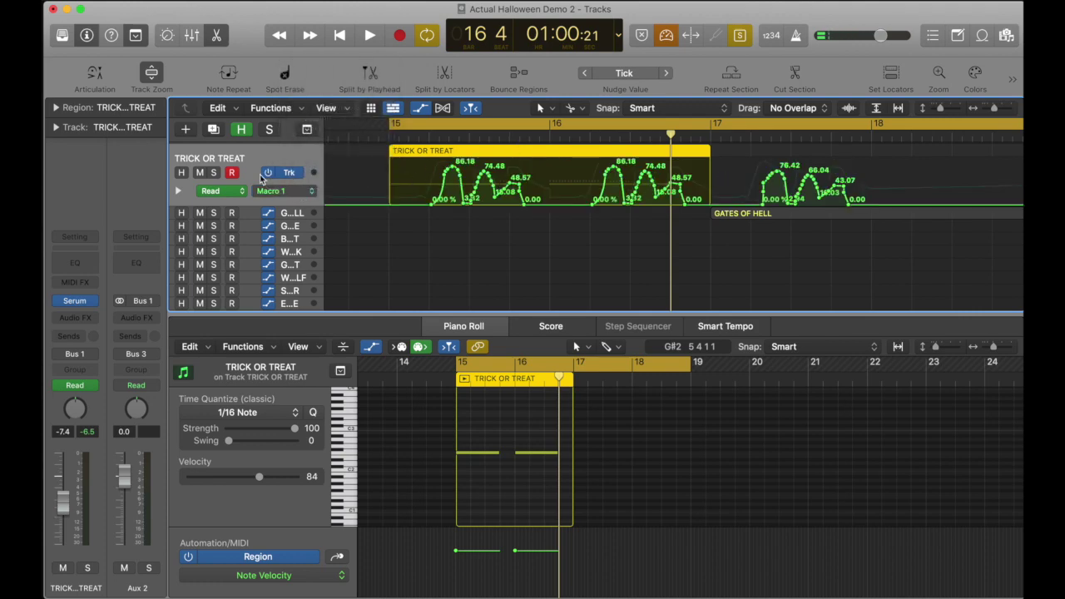
Step: Open the Trick Or Treat Serum preset, audition its Trick macro, examine the noise source, and close the plug-in
{"action": "left_click", "coordinate": [72, 297]}
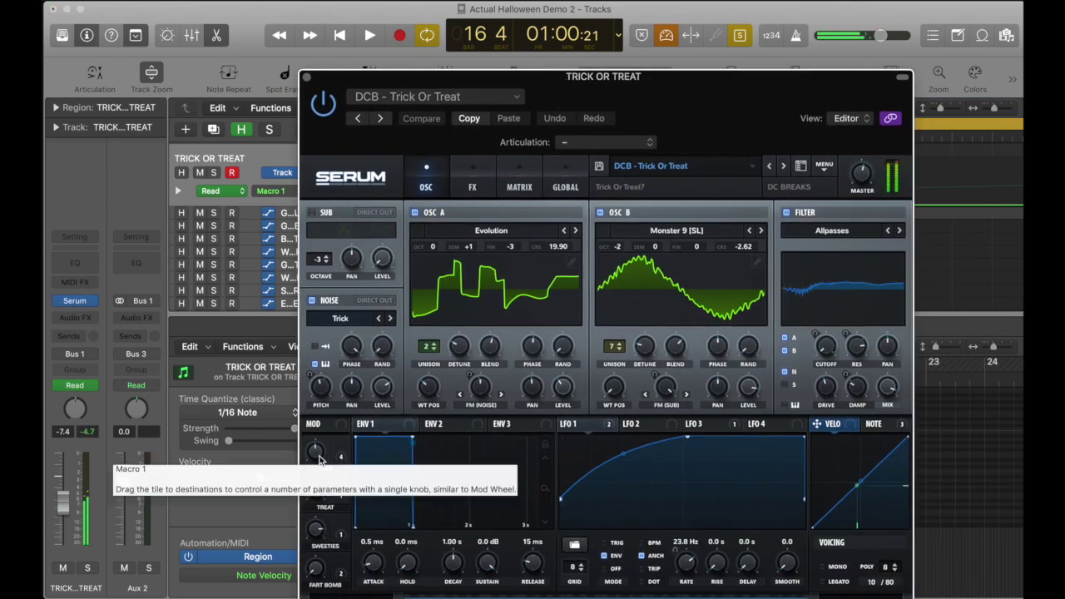
{"action": "mouse_move", "coordinate": [320, 459]}
{"action": "left_mouse_down"}
{"action": "mouse_move", "coordinate": [335, 413]}
{"action": "mouse_move", "coordinate": [331, 524]}
{"action": "mouse_move", "coordinate": [336, 456]}
{"action": "left_mouse_up"}
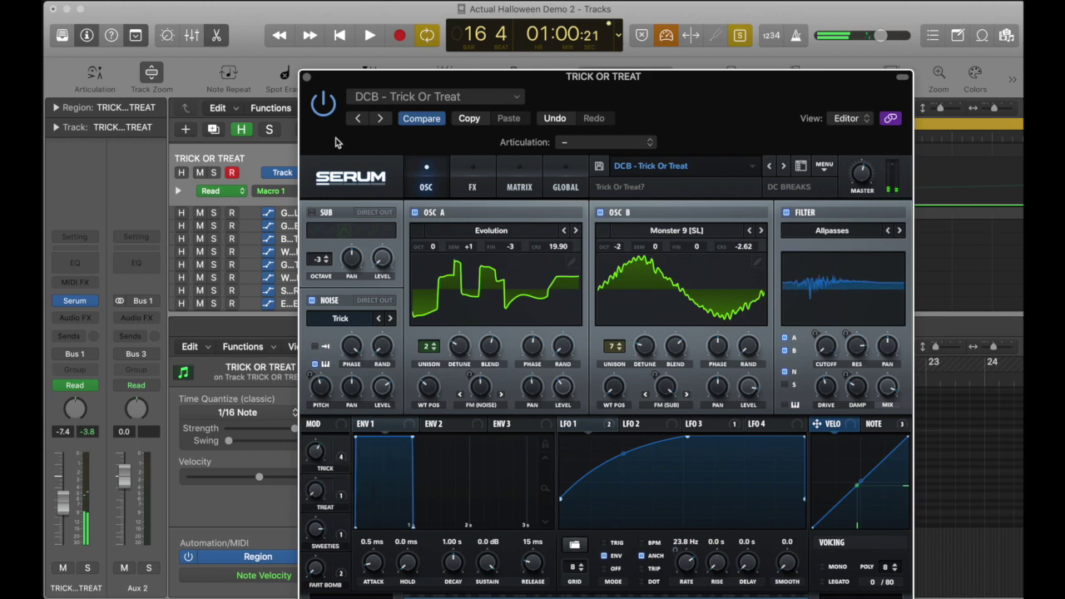
{"action": "left_click", "coordinate": [307, 77]}
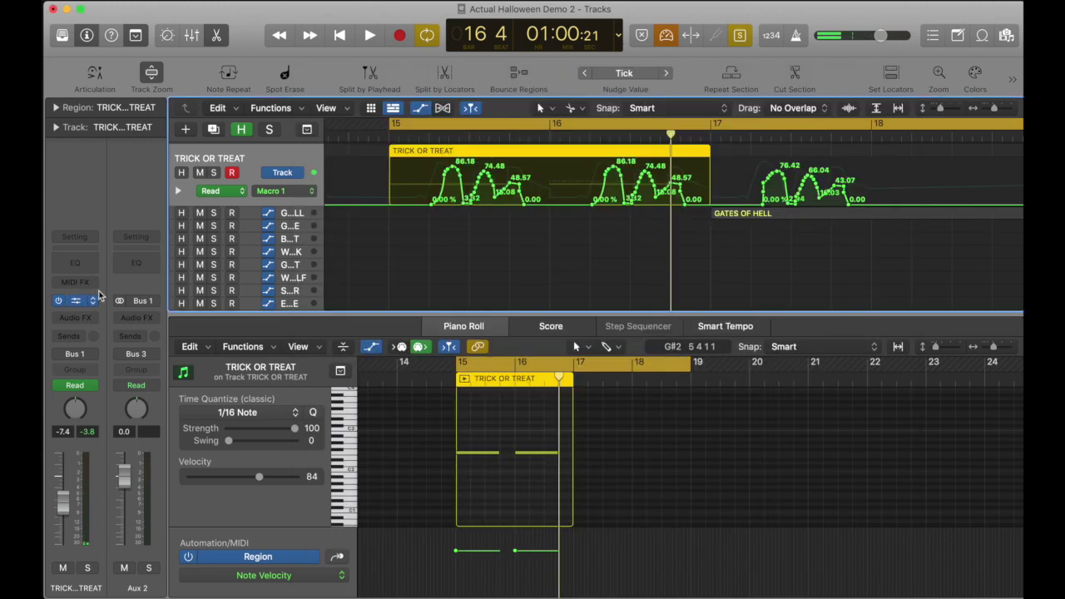
{"action": "left_click", "coordinate": [79, 300]}
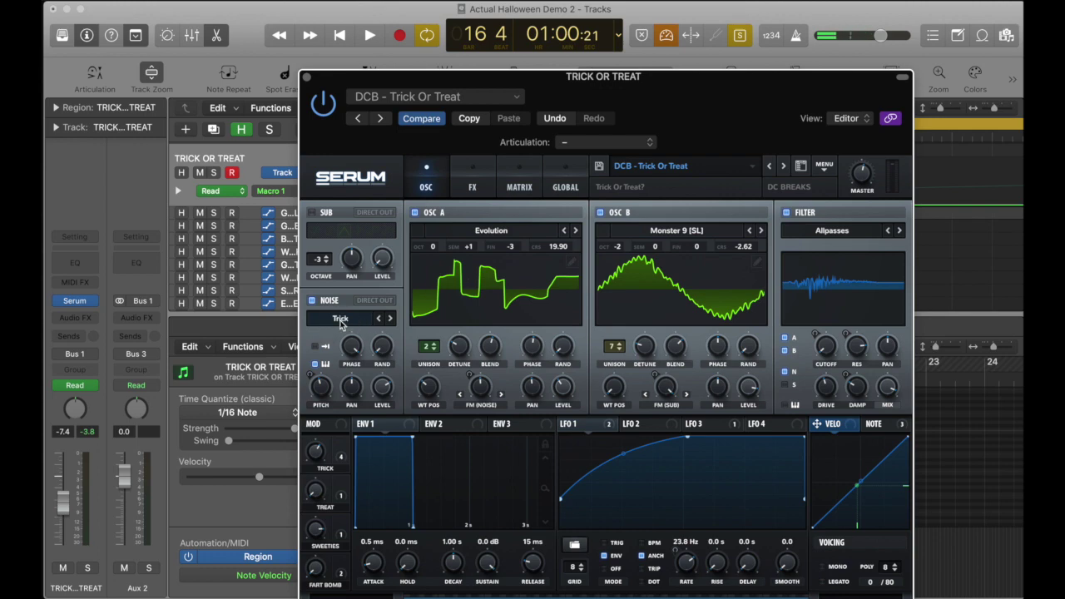
{"action": "left_click", "coordinate": [308, 77]}
Step: Set the cycle range from bar 17 to just past bar 19 and select the GATES OF HELL track
{"action": "scroll", "coordinate": [672, 158], "scroll_direction": "left", "scroll_amount": 3}
{"action": "scroll", "coordinate": [672, 159], "scroll_direction": "down", "scroll_amount": 3}
{"action": "scroll", "coordinate": [672, 158], "scroll_direction": "right", "scroll_amount": 4}
{"action": "scroll", "coordinate": [672, 158], "scroll_direction": "up", "scroll_amount": 4}
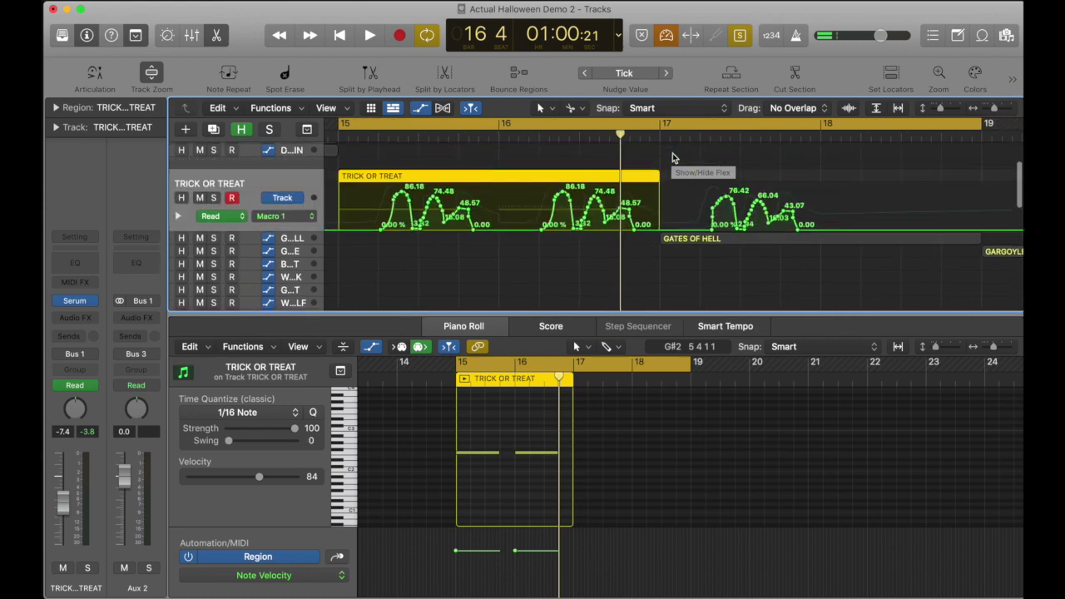
{"action": "left_click", "coordinate": [666, 124]}
{"action": "left_click_drag", "start_coordinate": [665, 124], "coordinate": [1019, 124]}
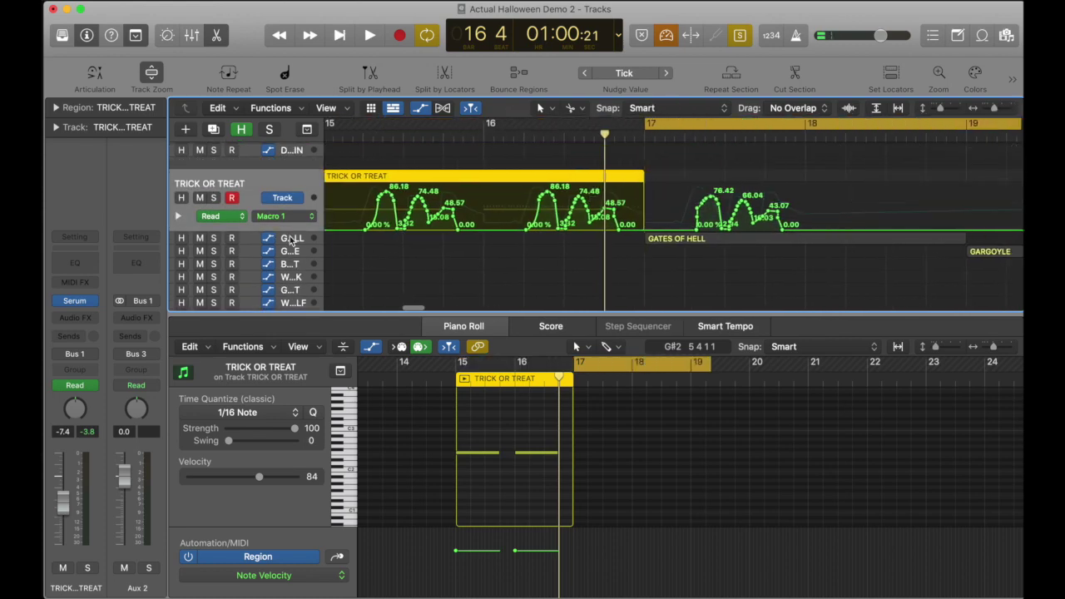
{"action": "left_click", "coordinate": [287, 242]}
{"action": "scroll", "coordinate": [392, 230], "scroll_direction": "right", "scroll_amount": 3}
{"action": "key", "text": "super+Left"}
{"action": "key", "text": "super+Left"}
{"action": "key", "text": "super+Left"}
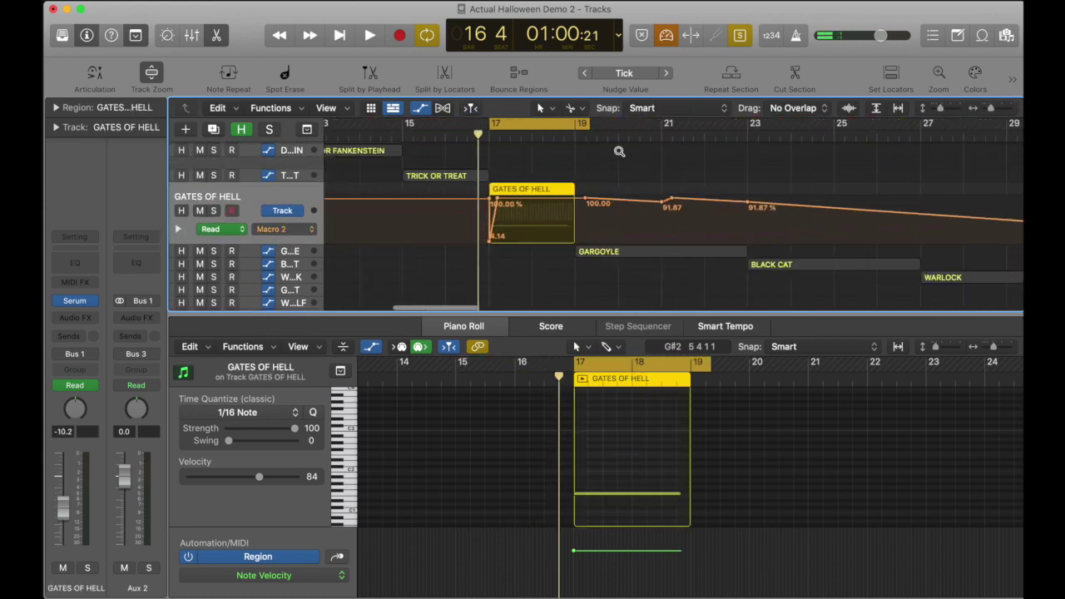
Step: Extend the cycle range nearly to bar 24 and play the GATES OF HELL region
{"action": "left_click_drag", "start_coordinate": [588, 125], "coordinate": [780, 126]}
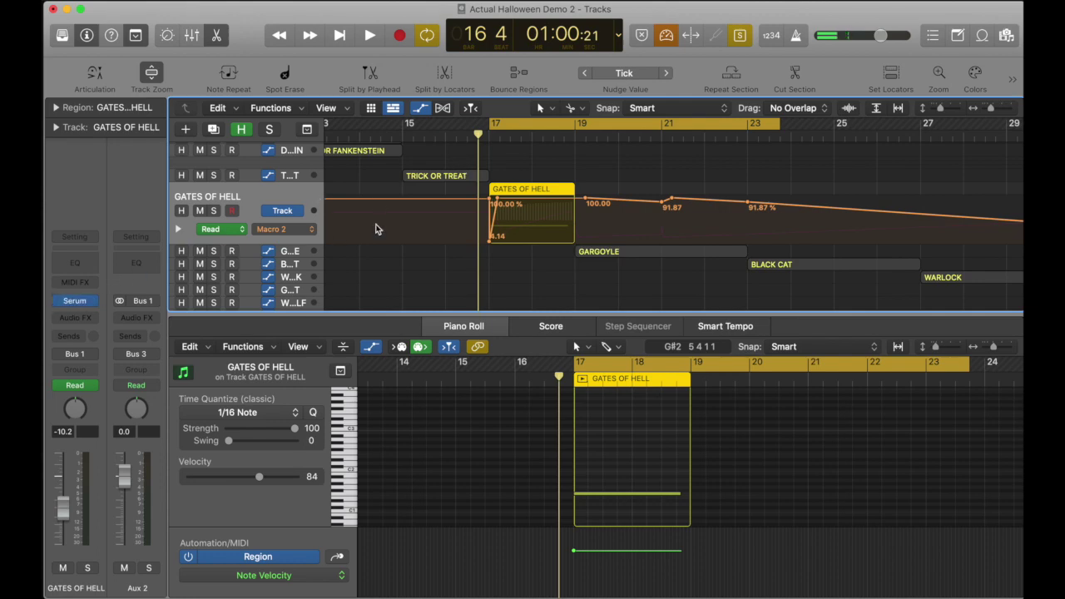
{"action": "key", "text": "space"}
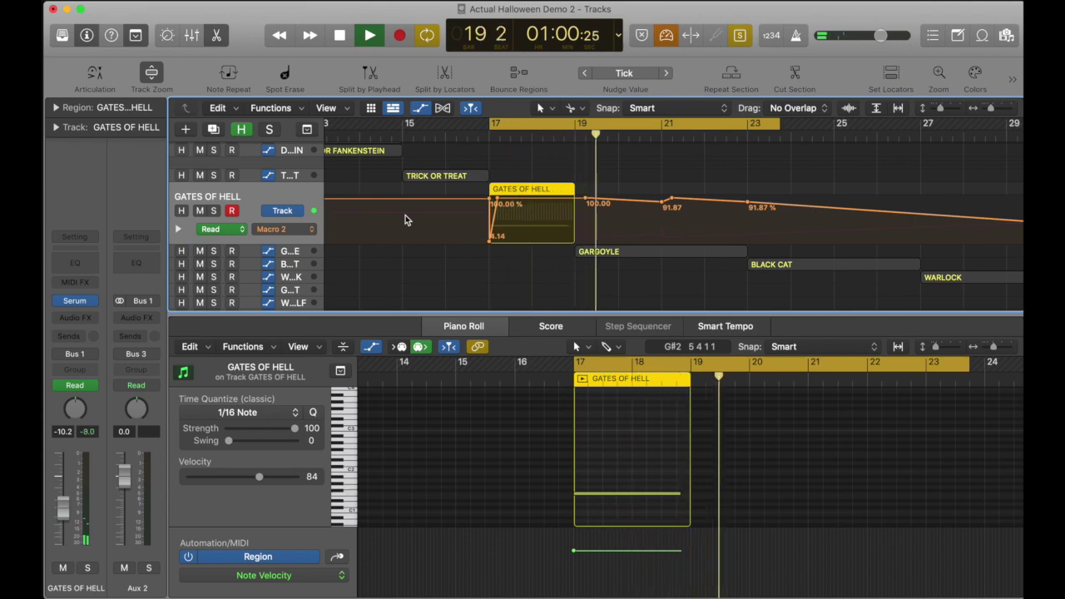
{"action": "key", "text": "space"}
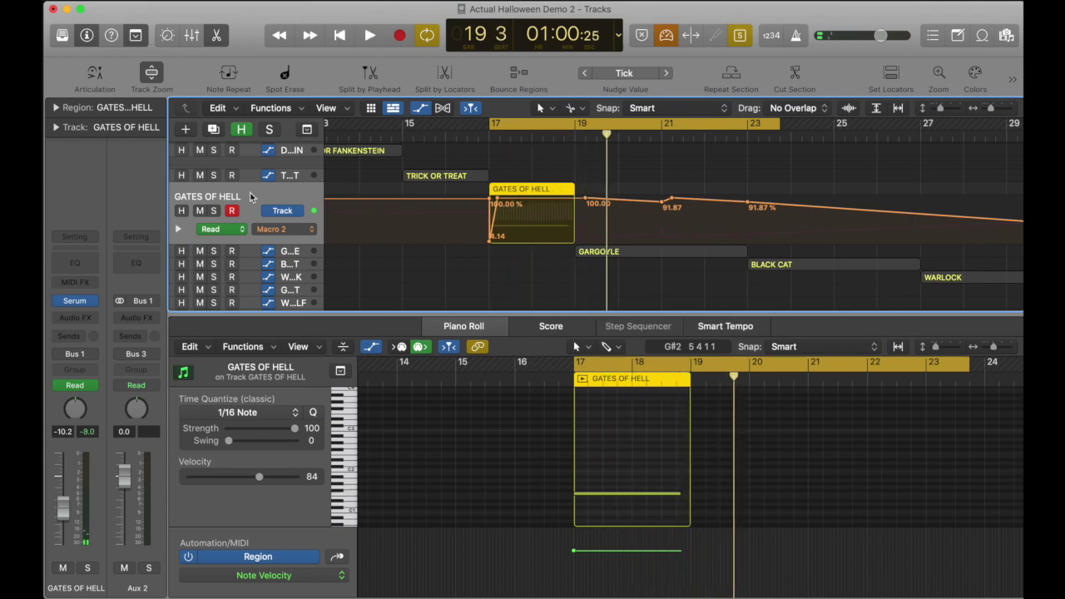
Step: Open the Gates of Hell Serum preset, adjust its Falling, Heat and Oblivion macros while auditioning the sound, and close the plug-in
{"action": "left_click", "coordinate": [84, 302]}
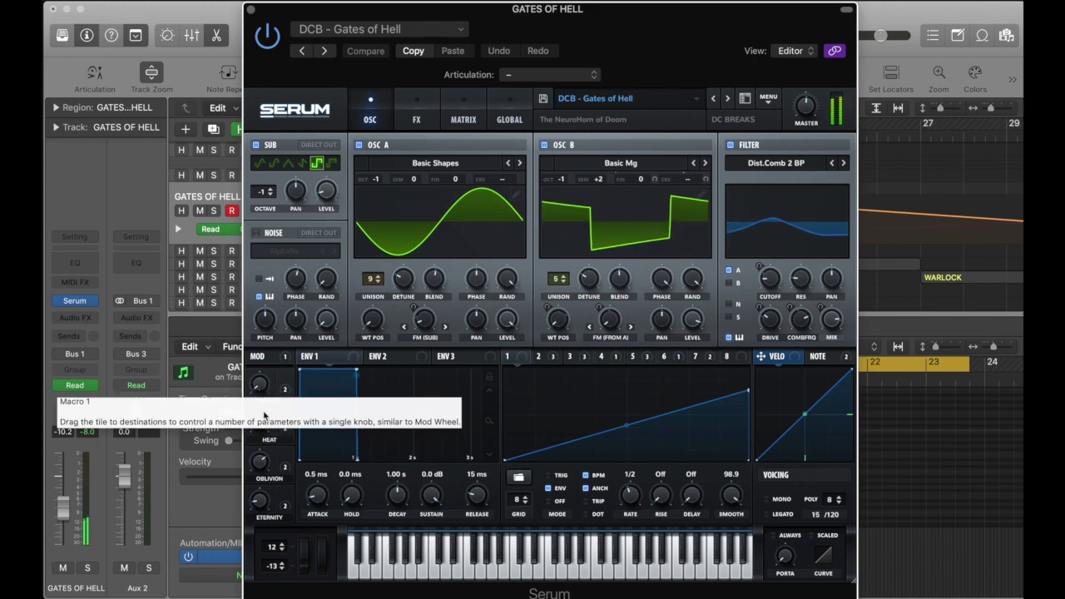
{"action": "left_click_drag", "start_coordinate": [262, 394], "coordinate": [283, 274]}
{"action": "left_click_drag", "start_coordinate": [262, 432], "coordinate": [264, 563]}
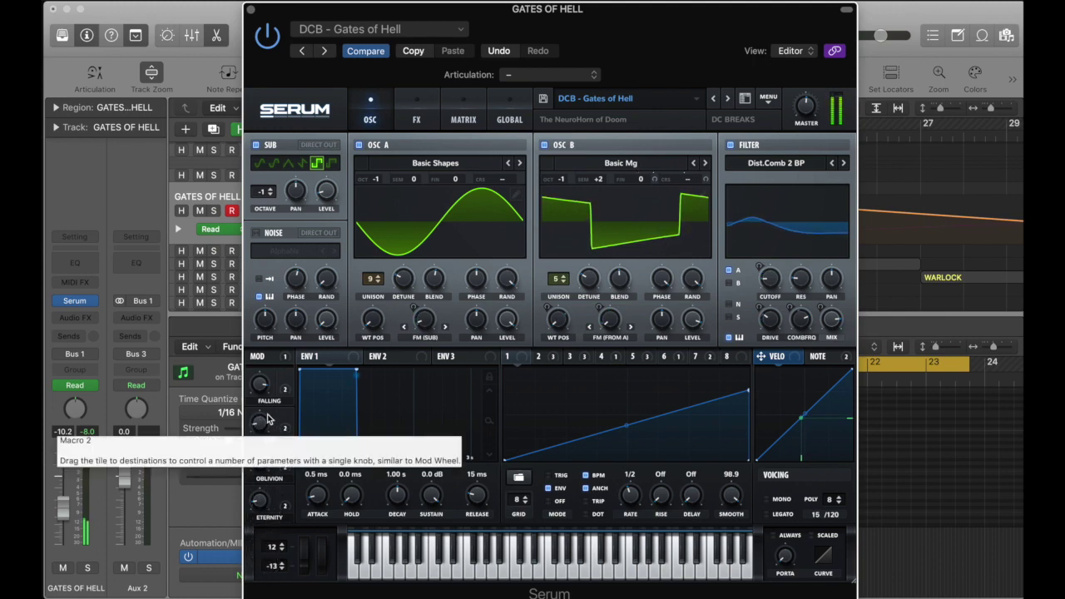
{"action": "mouse_move", "coordinate": [259, 462]}
{"action": "left_mouse_down"}
{"action": "mouse_move", "coordinate": [261, 517]}
{"action": "mouse_move", "coordinate": [265, 457]}
{"action": "left_mouse_up"}
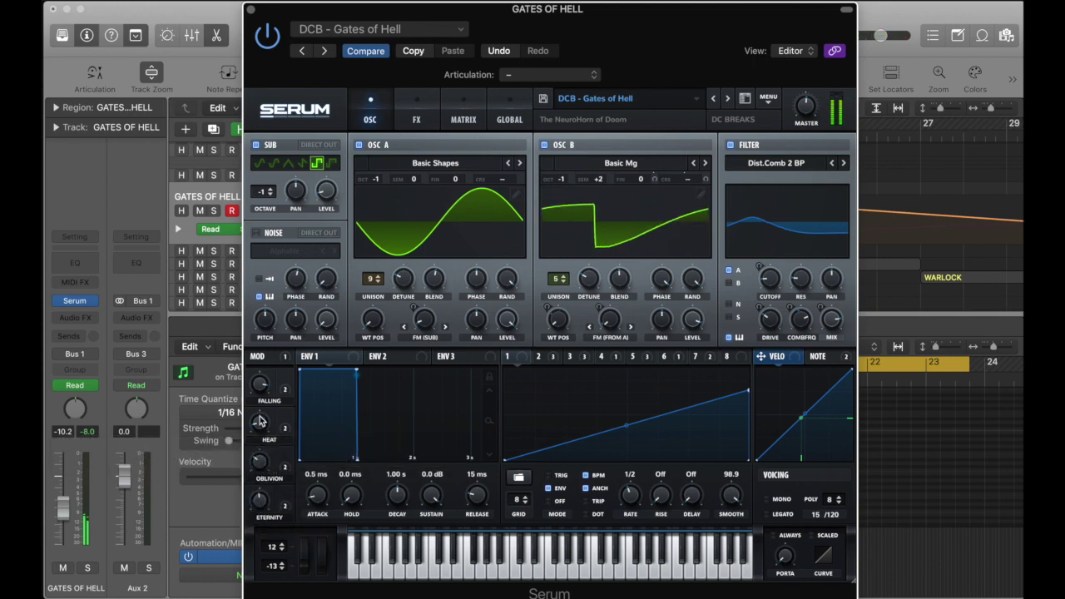
{"action": "mouse_move", "coordinate": [261, 387]}
{"action": "left_mouse_down"}
{"action": "mouse_move", "coordinate": [262, 478]}
{"action": "mouse_move", "coordinate": [281, 391]}
{"action": "left_mouse_up"}
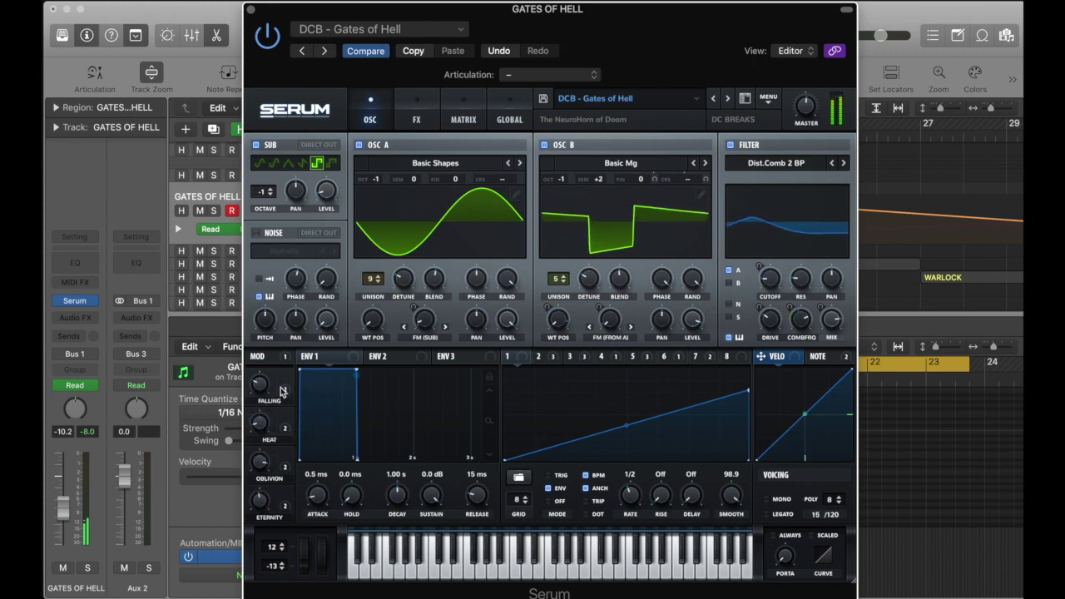
{"action": "left_click", "coordinate": [251, 10]}
Step: Turn off solo, set the cycle range from bar 19 to just past bar 33, and select the GARGOYLE track
{"action": "key", "text": "super+Left"}
{"action": "key", "text": "super+Left"}
{"action": "key", "text": "super+Left"}
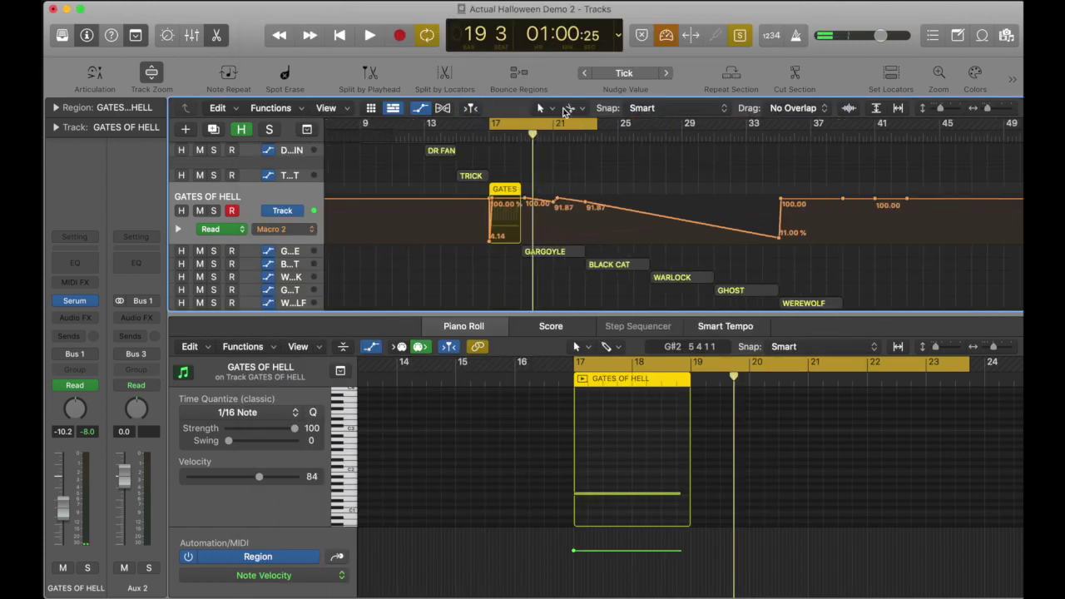
{"action": "key", "text": "ctrl+s"}
{"action": "left_click_drag", "start_coordinate": [522, 122], "coordinate": [761, 125]}
{"action": "left_click", "coordinate": [296, 252]}
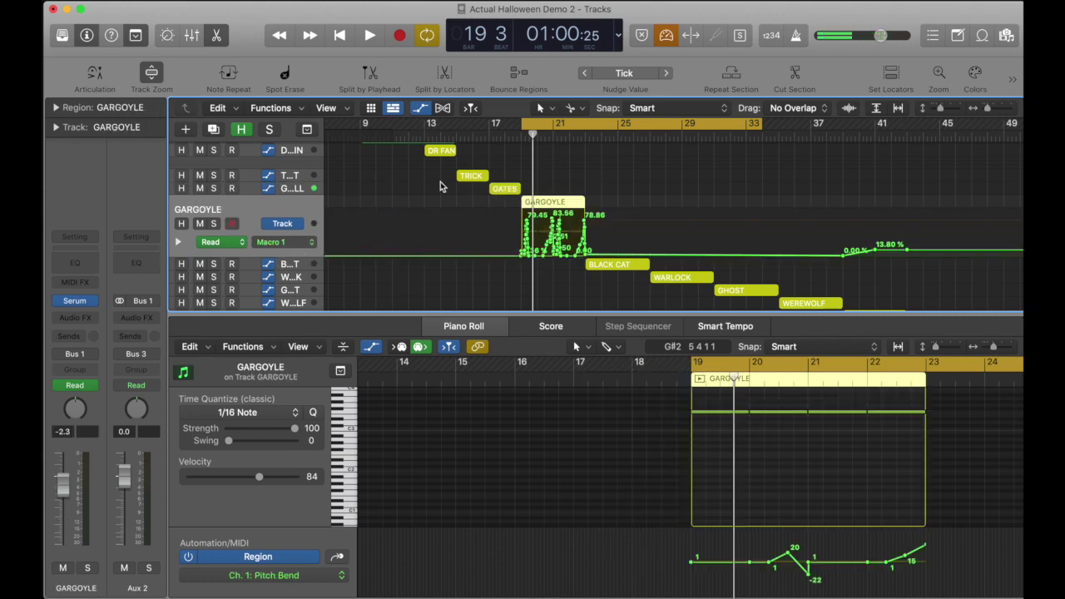
Step: Play the GARGOYLE region soloed and together with the other tracks, and turn its solo back on
{"action": "key", "text": "ctrl+s"}
{"action": "key", "text": "space"}
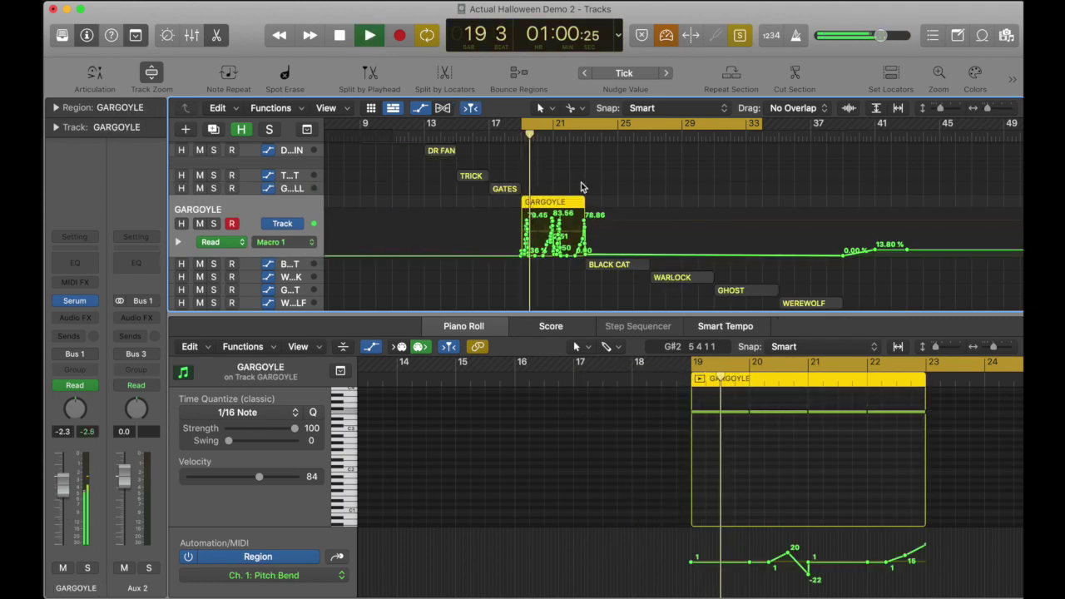
{"action": "key", "text": "ctrl+s"}
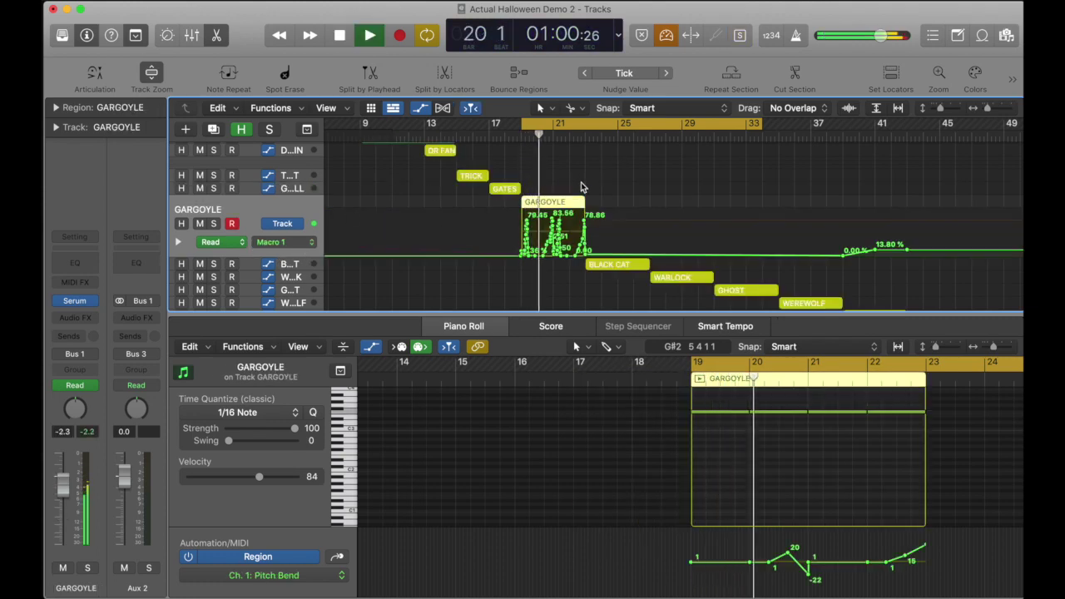
{"action": "scroll", "coordinate": [582, 183], "scroll_direction": "up", "scroll_amount": 5}
{"action": "scroll", "coordinate": [656, 234], "scroll_direction": "left", "scroll_amount": 3}
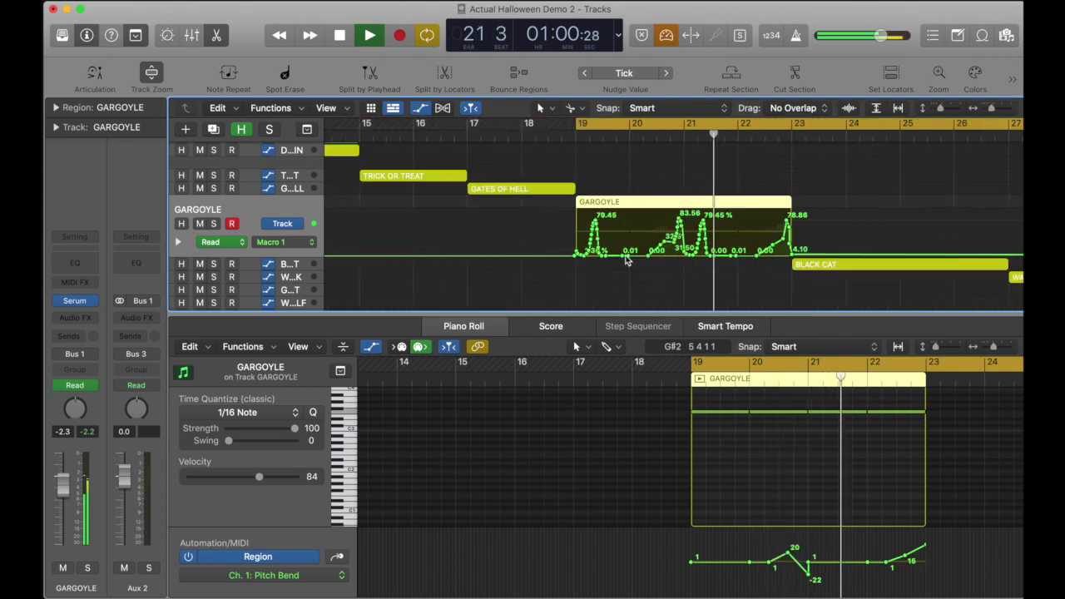
{"action": "key", "text": "space"}
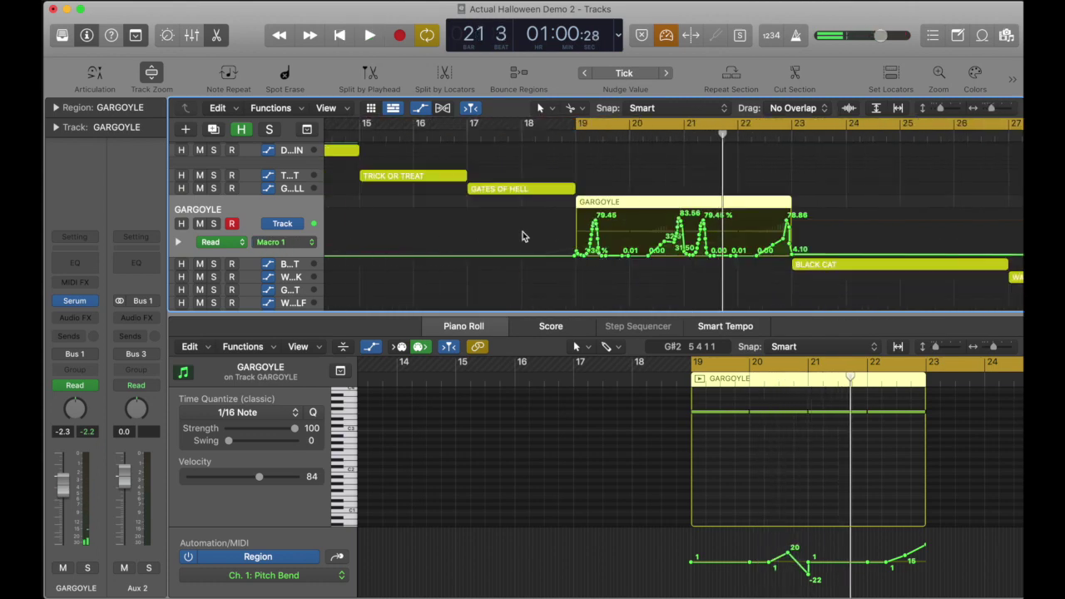
{"action": "key", "text": "ctrl+s"}
{"action": "key", "text": "shift+space"}
Step: Open the Gargoyle Serum preset, bring its window fully into view, and examine the destinations assigned to Macro 1
{"action": "left_click", "coordinate": [74, 301]}
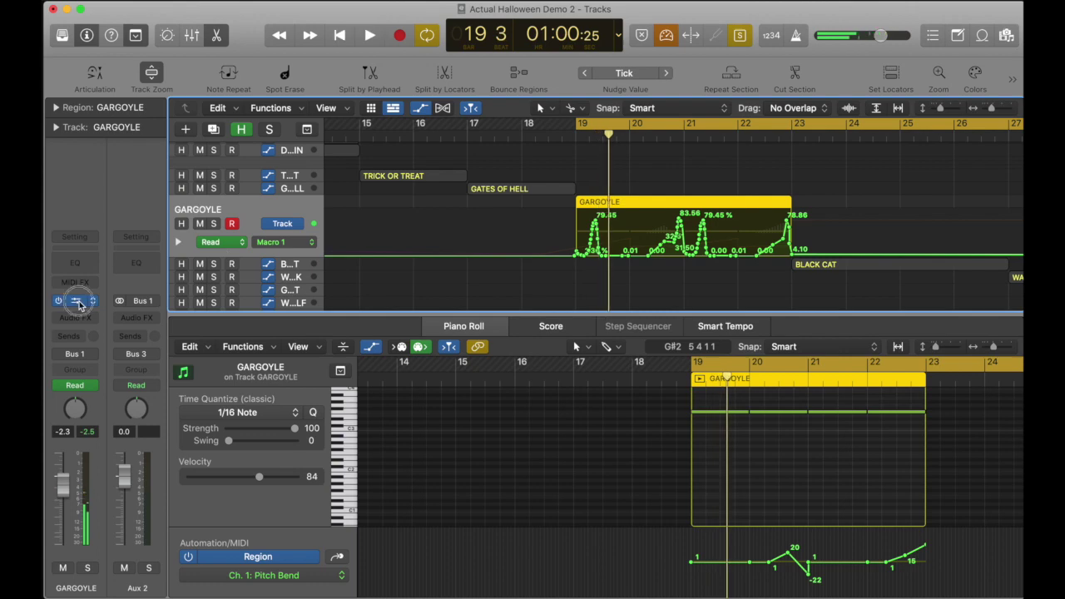
{"action": "left_click_drag", "start_coordinate": [582, 185], "coordinate": [588, 31]}
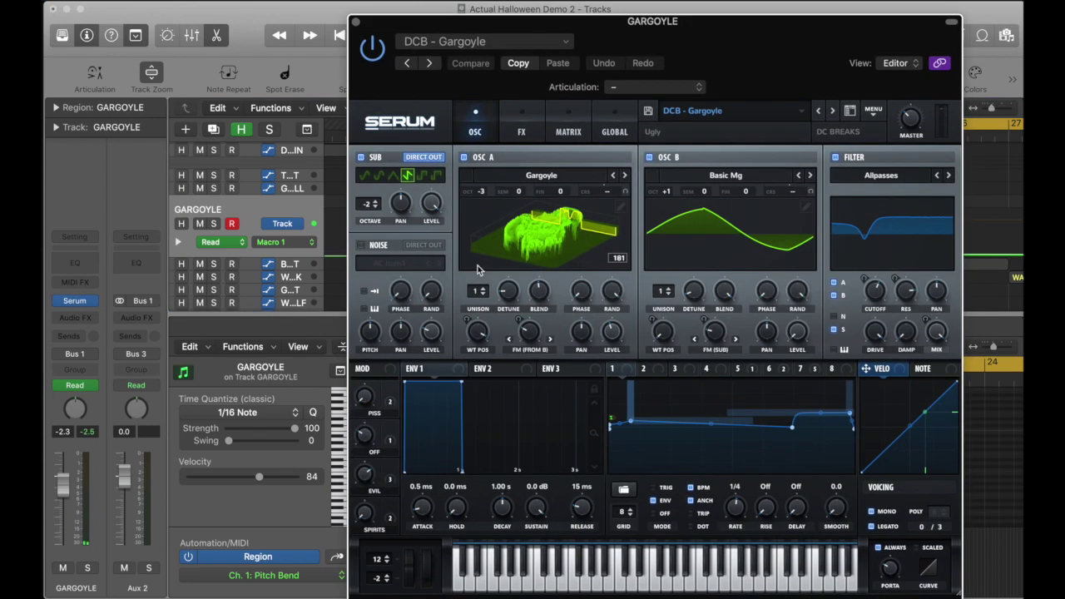
{"action": "right_click", "coordinate": [386, 393]}
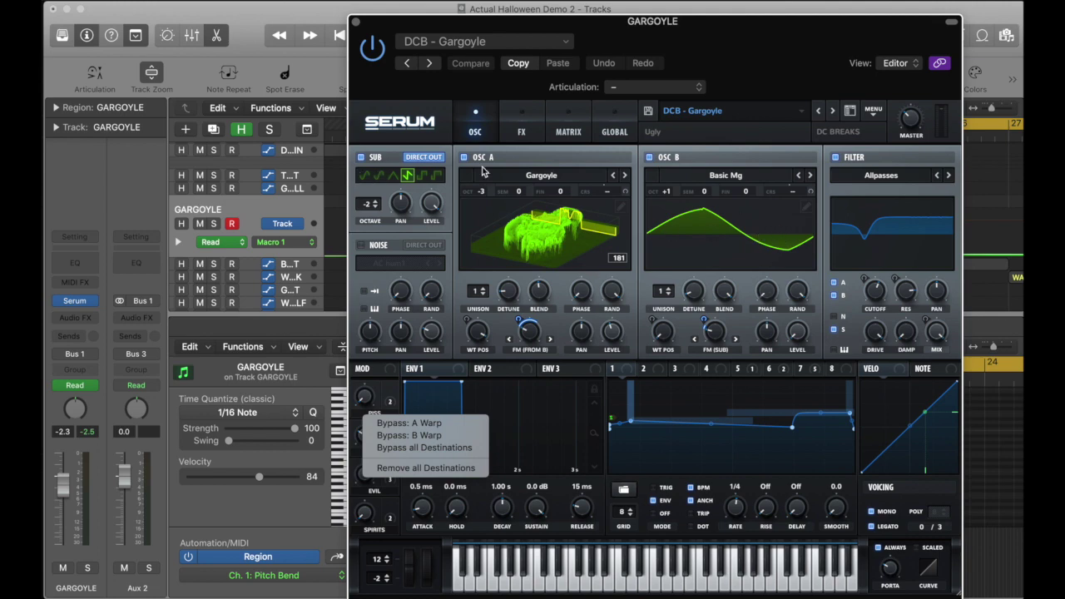
{"action": "left_click", "coordinate": [447, 353]}
Step: Play the GARGOYLE region while adjusting the preset's Macro 1 and Macro 2, and close the plug-in
{"action": "key", "text": "space"}
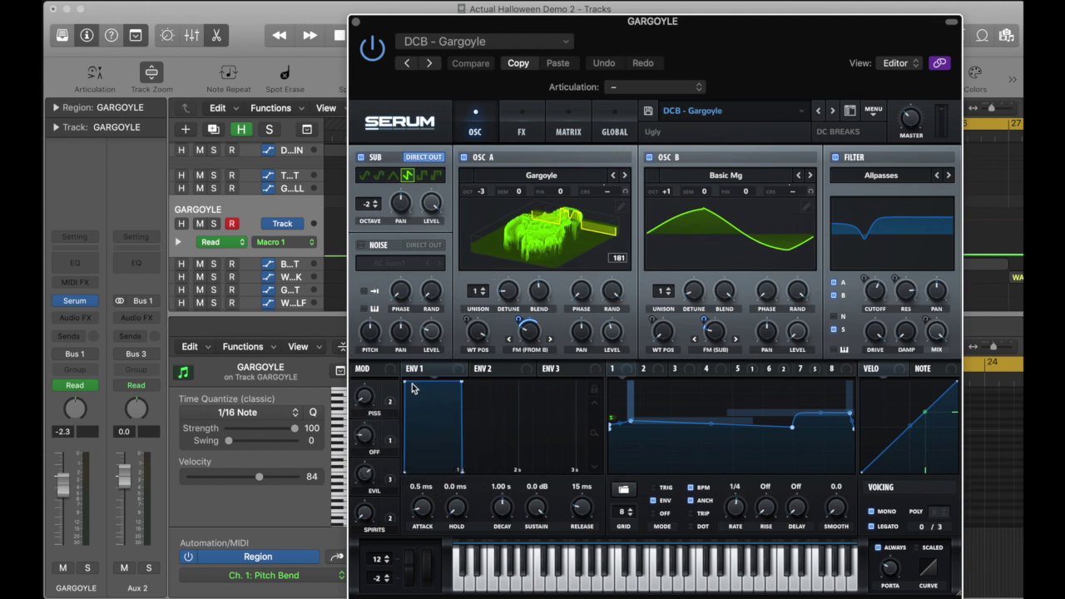
{"action": "left_click_drag", "start_coordinate": [376, 405], "coordinate": [371, 437]}
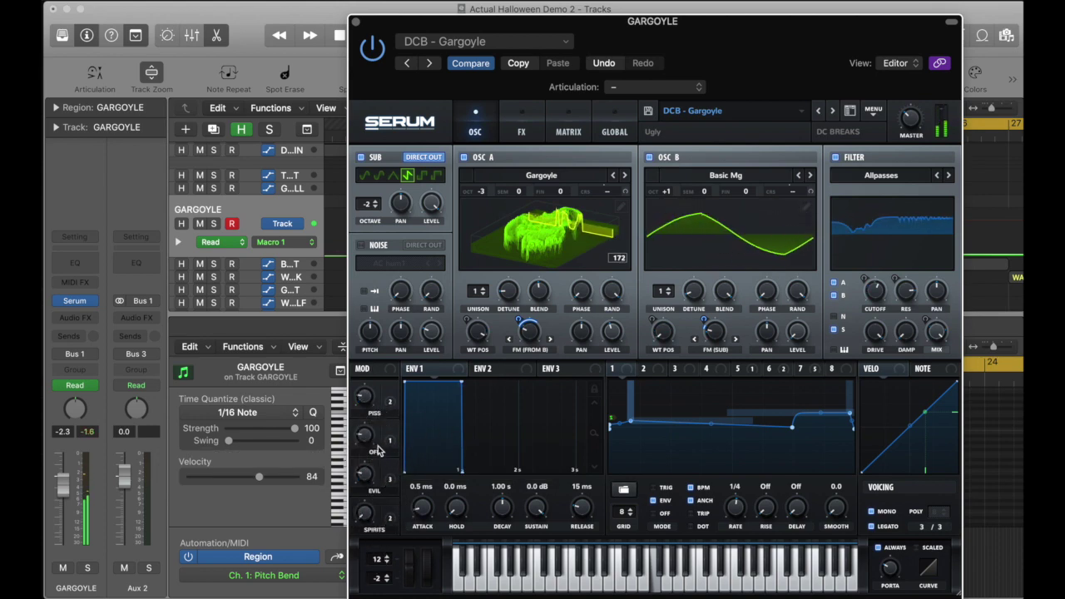
{"action": "left_click_drag", "start_coordinate": [364, 434], "coordinate": [384, 373]}
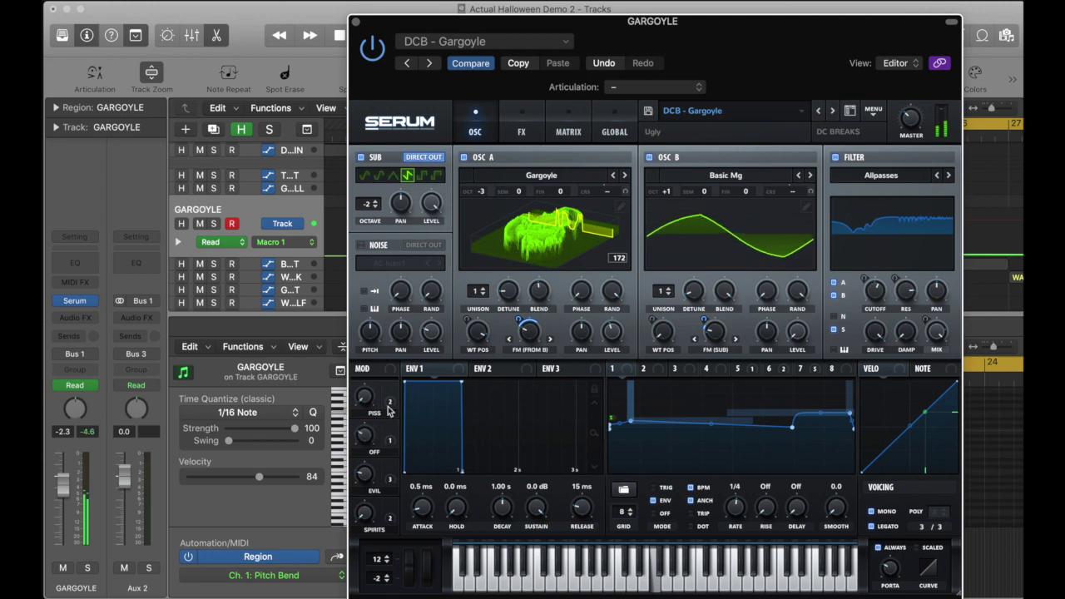
{"action": "left_click", "coordinate": [357, 24]}
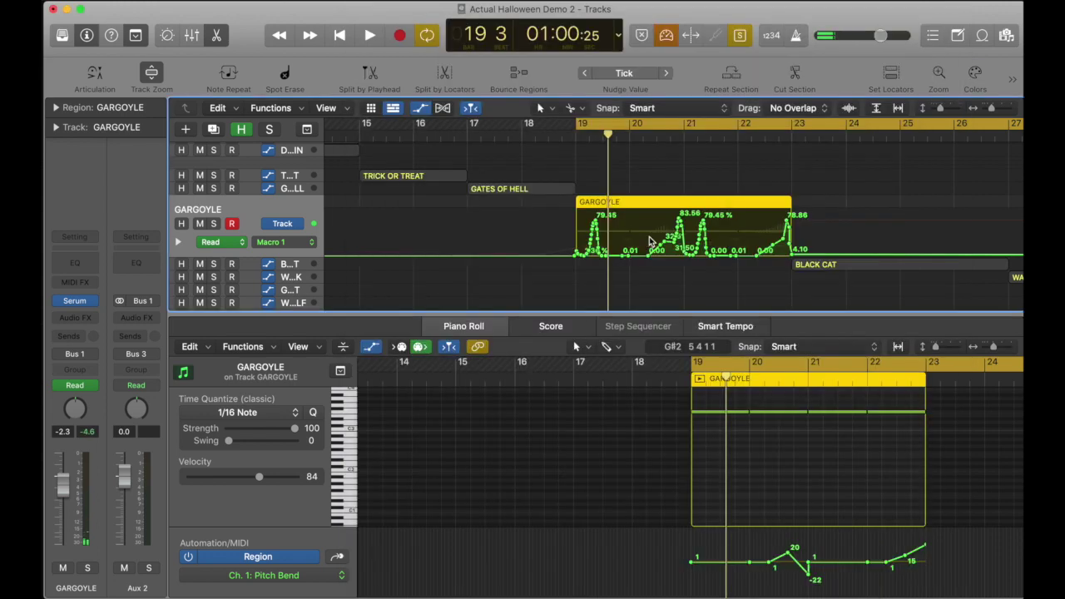
Step: Select the BLACK CAT track and play its region with the cycle range set to bars 23 to 29
{"action": "scroll", "coordinate": [652, 239], "scroll_direction": "down", "scroll_amount": 4}
{"action": "key", "text": "super+Left"}
{"action": "left_click", "coordinate": [341, 225]}
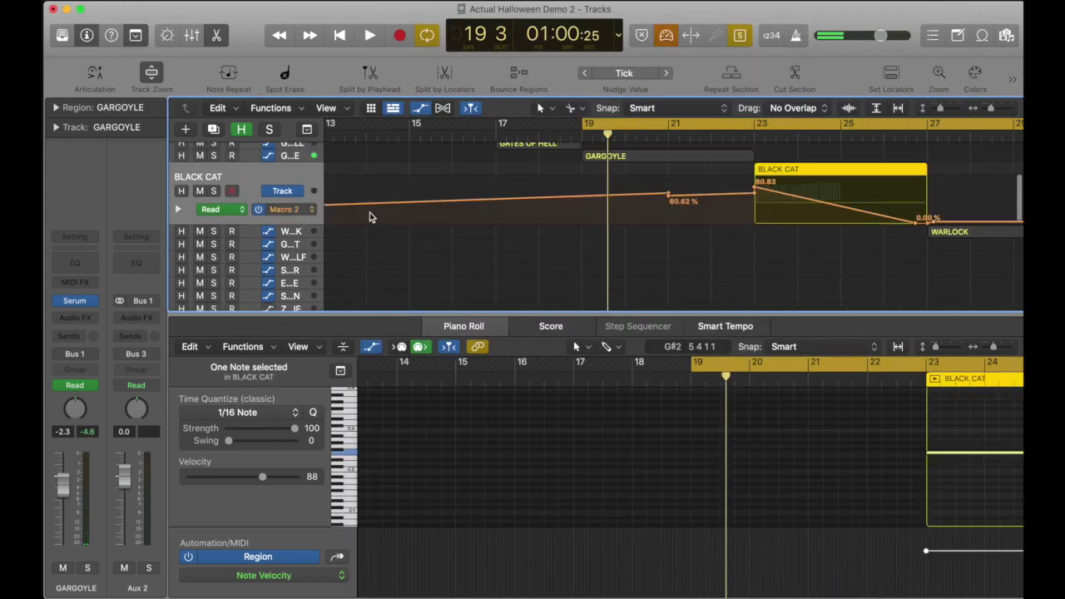
{"action": "scroll", "coordinate": [536, 202], "scroll_direction": "right", "scroll_amount": 2}
{"action": "left_click_drag", "start_coordinate": [723, 125], "coordinate": [966, 124]}
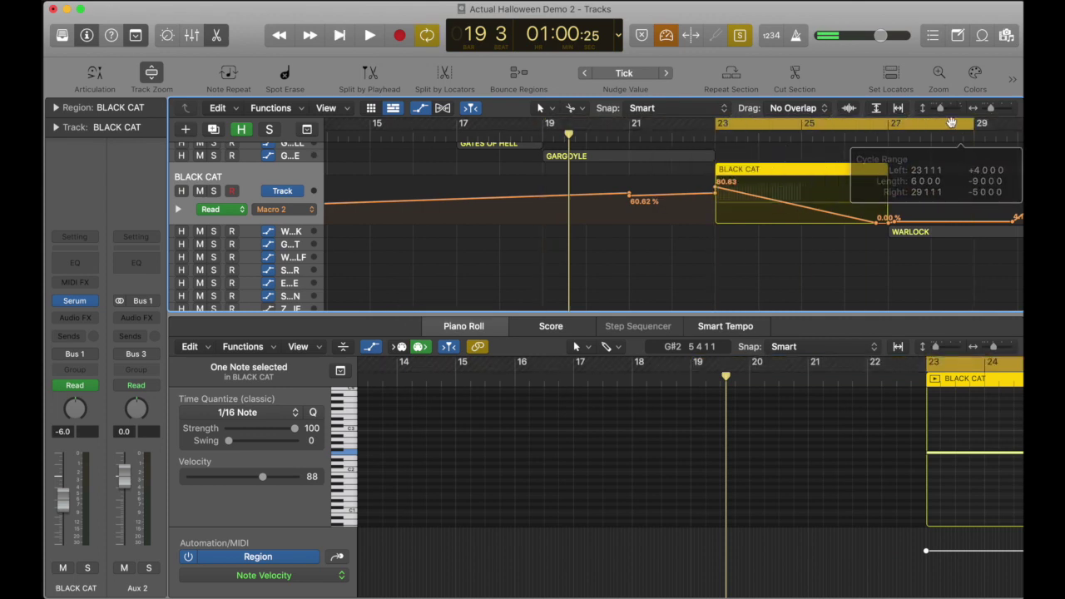
{"action": "scroll", "coordinate": [763, 123], "scroll_direction": "right", "scroll_amount": 4}
{"action": "key", "text": "space"}
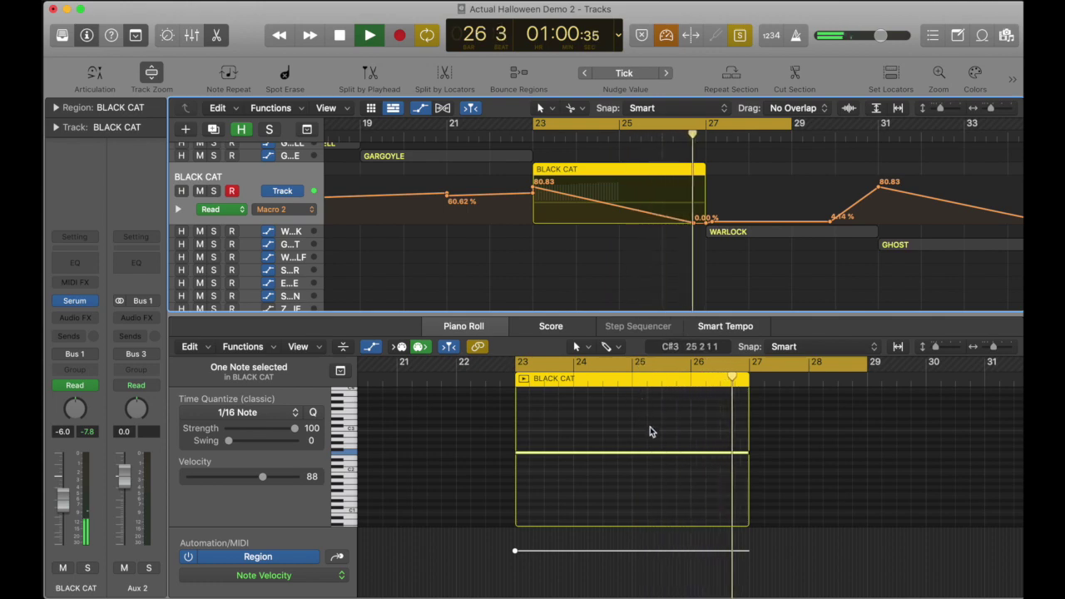
Step: Stop playback and check which parameter the BLACK CAT track's automation lane controls
{"action": "key", "text": "space"}
{"action": "left_click", "coordinate": [306, 211]}
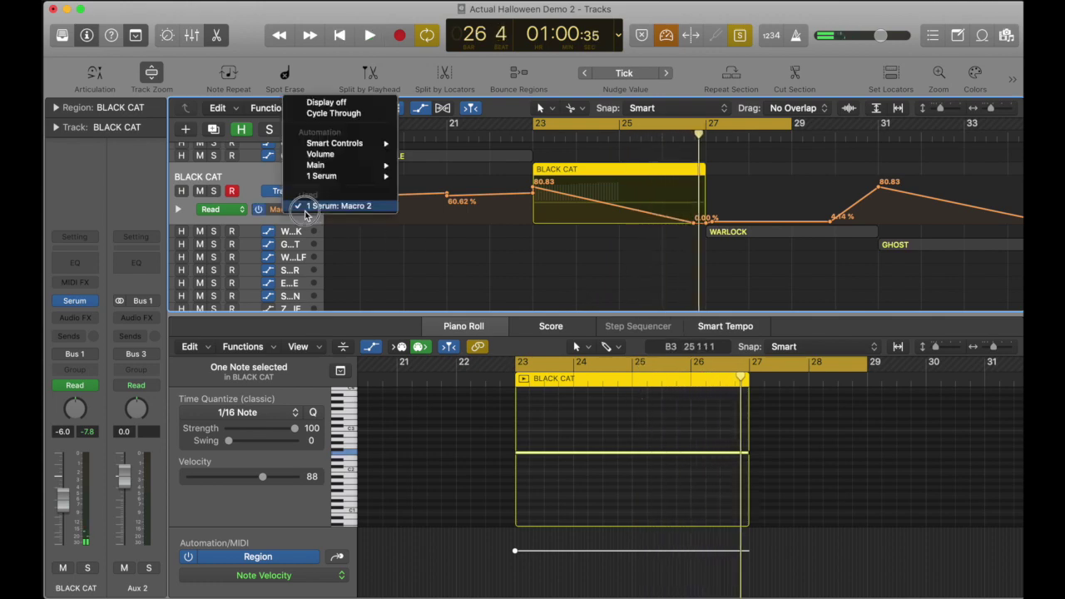
{"action": "left_click", "coordinate": [259, 171]}
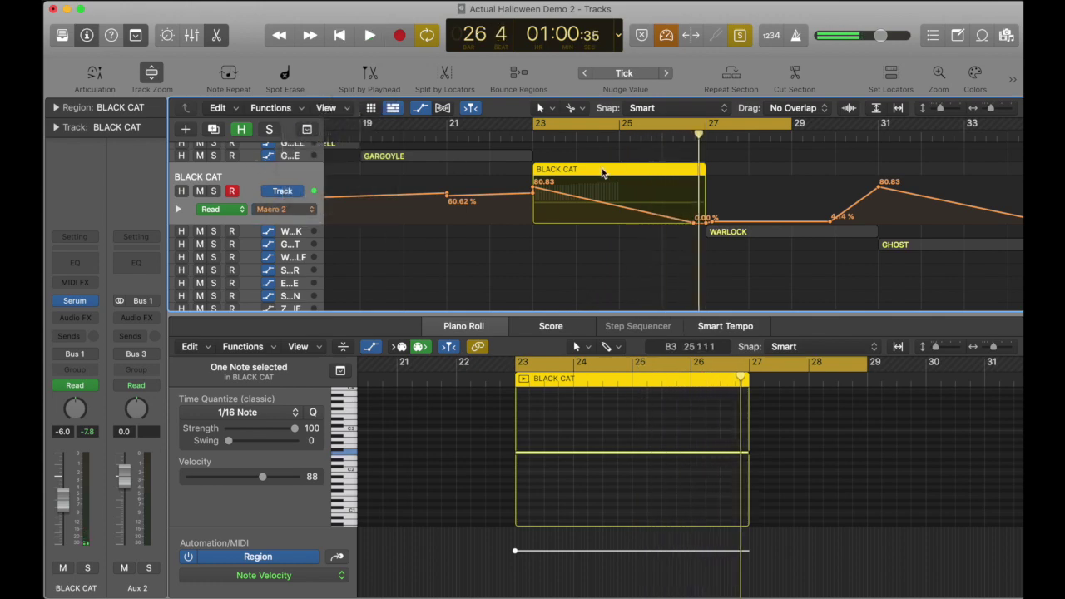
Step: Open the Black Cat Serum preset, vary its Witchcraft macro while it sounds, and hide the plug-in window
{"action": "left_click", "coordinate": [77, 301]}
{"action": "left_click_drag", "start_coordinate": [529, 181], "coordinate": [473, 14]}
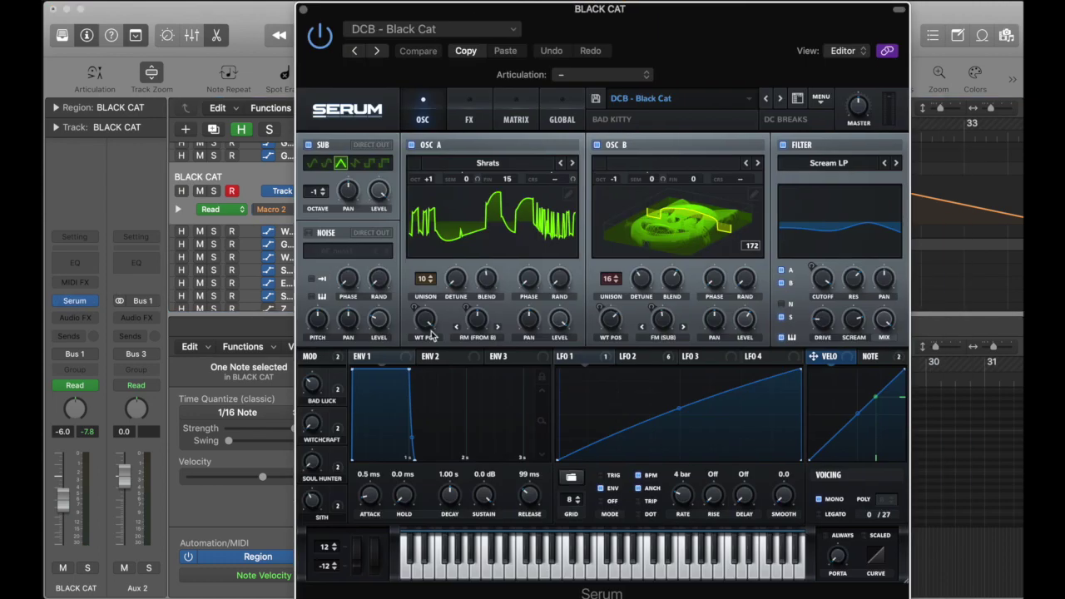
{"action": "left_click_drag", "start_coordinate": [318, 432], "coordinate": [338, 383]}
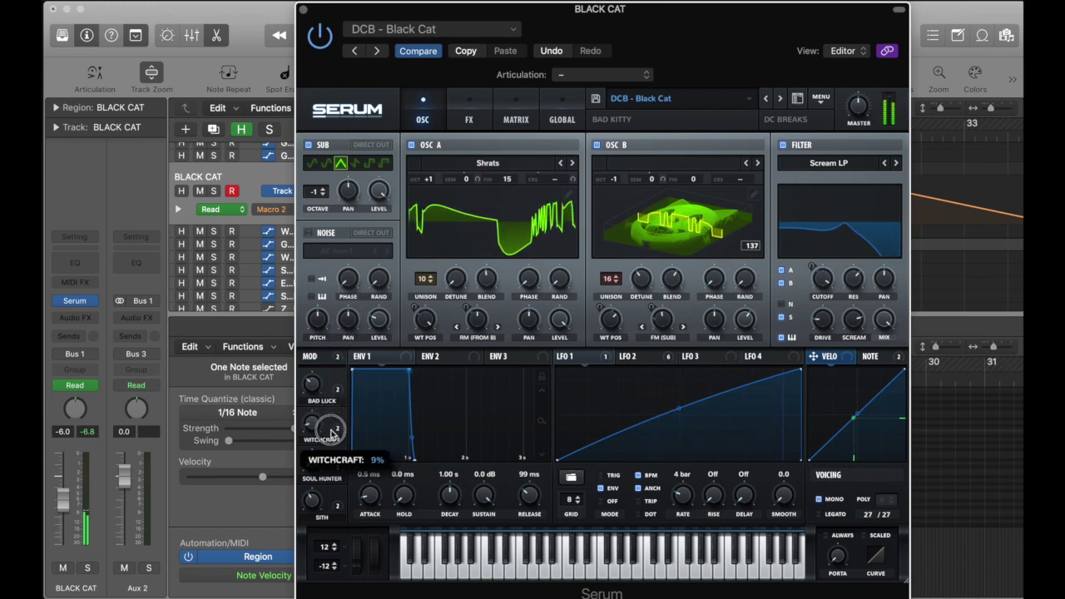
{"action": "left_click_drag", "start_coordinate": [330, 441], "coordinate": [325, 409]}
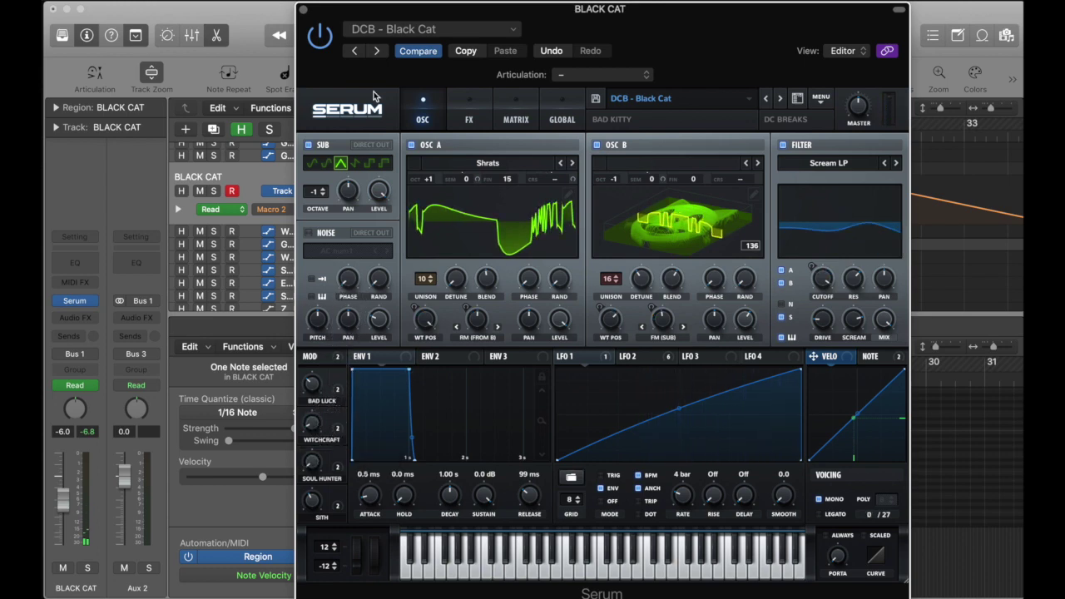
{"action": "key", "text": "v"}
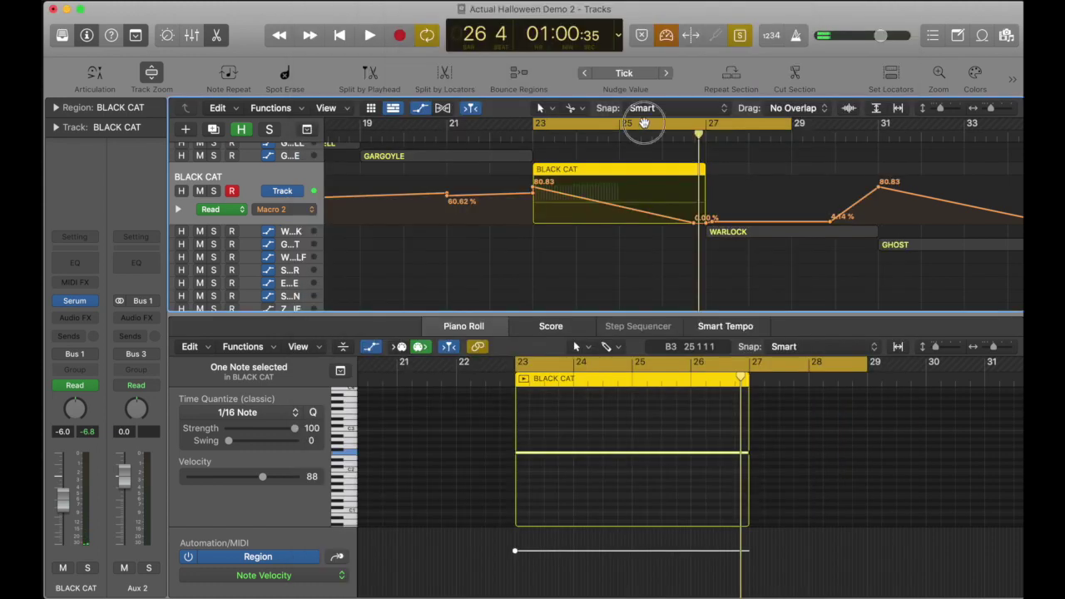
Step: Set the cycle range to bars 27 to 35 with the BLACK CAT track collapsed, and select the WARLOCK track
{"action": "left_click", "coordinate": [645, 123]}
{"action": "key", "text": "ctrl+z"}
{"action": "left_click_drag", "start_coordinate": [682, 138], "coordinate": [899, 123]}
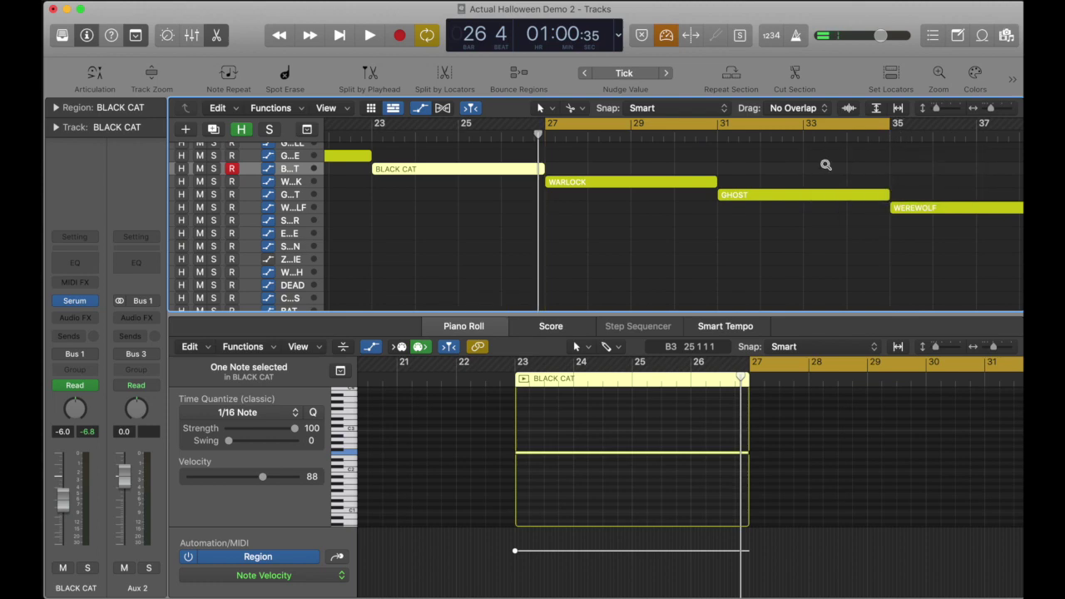
{"action": "key", "text": "super+Left"}
{"action": "left_click", "coordinate": [289, 182]}
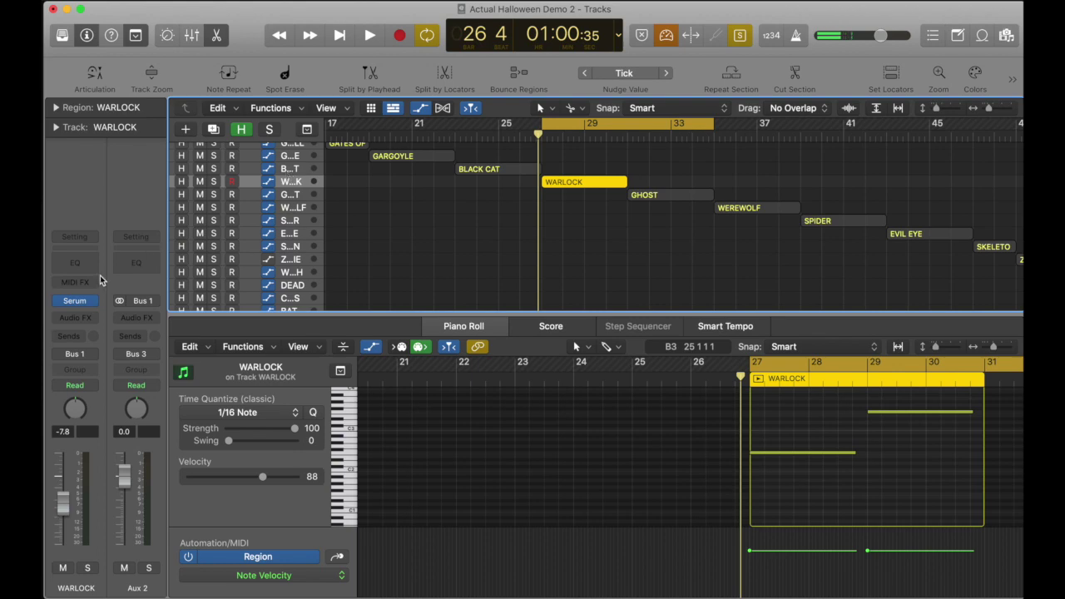
Step: Open the Warlock Serum preset and shorten the cycle range to bars 27 to 31
{"action": "left_click", "coordinate": [76, 301]}
{"action": "left_click_drag", "start_coordinate": [683, 200], "coordinate": [494, 46]}
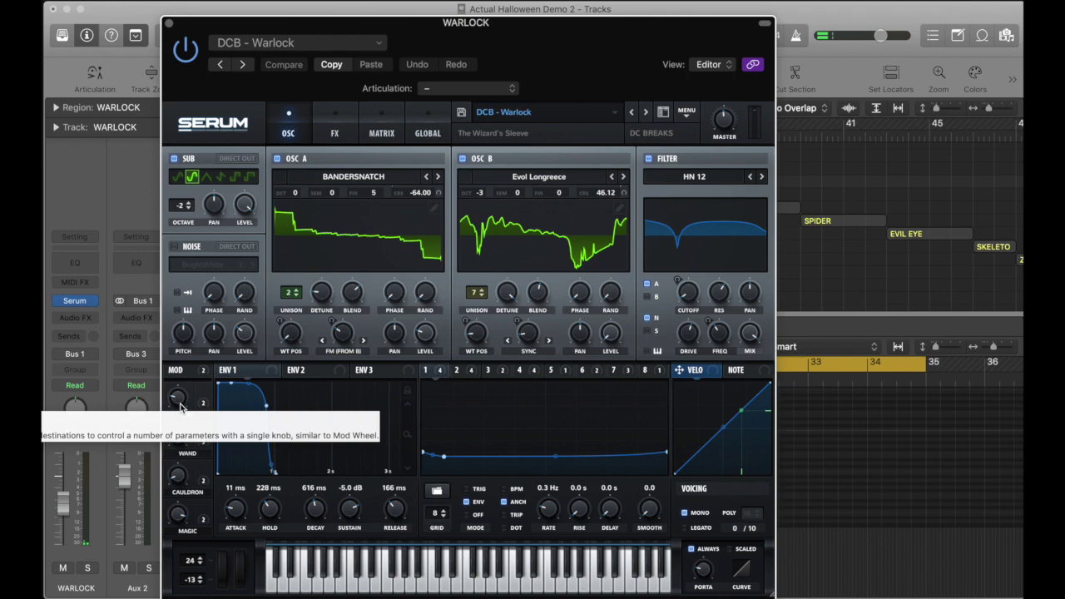
{"action": "left_click_drag", "start_coordinate": [428, 25], "coordinate": [528, 245]}
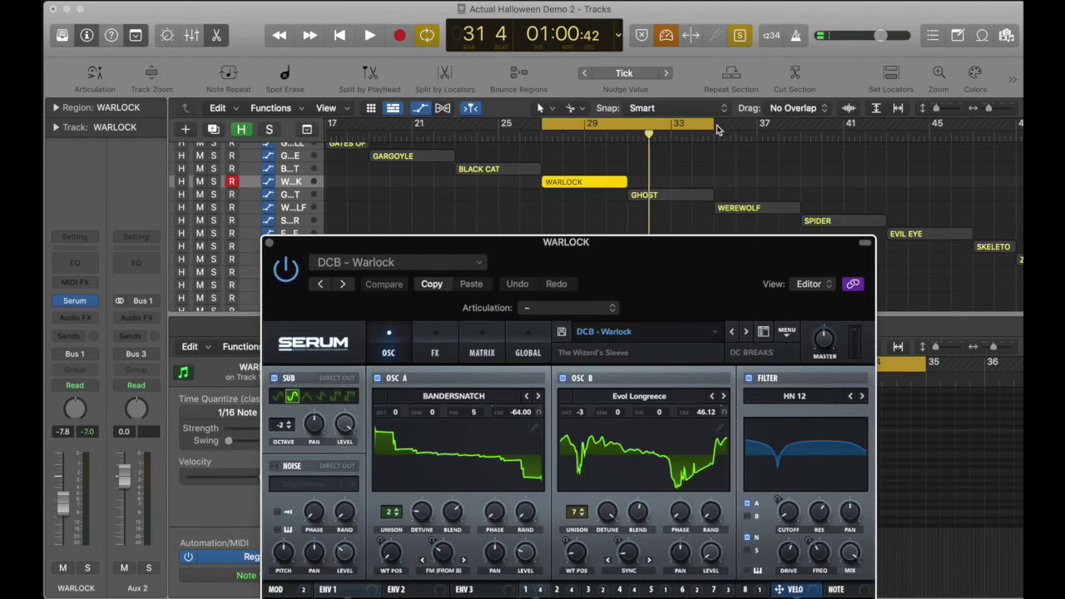
{"action": "left_click_drag", "start_coordinate": [718, 129], "coordinate": [619, 133]}
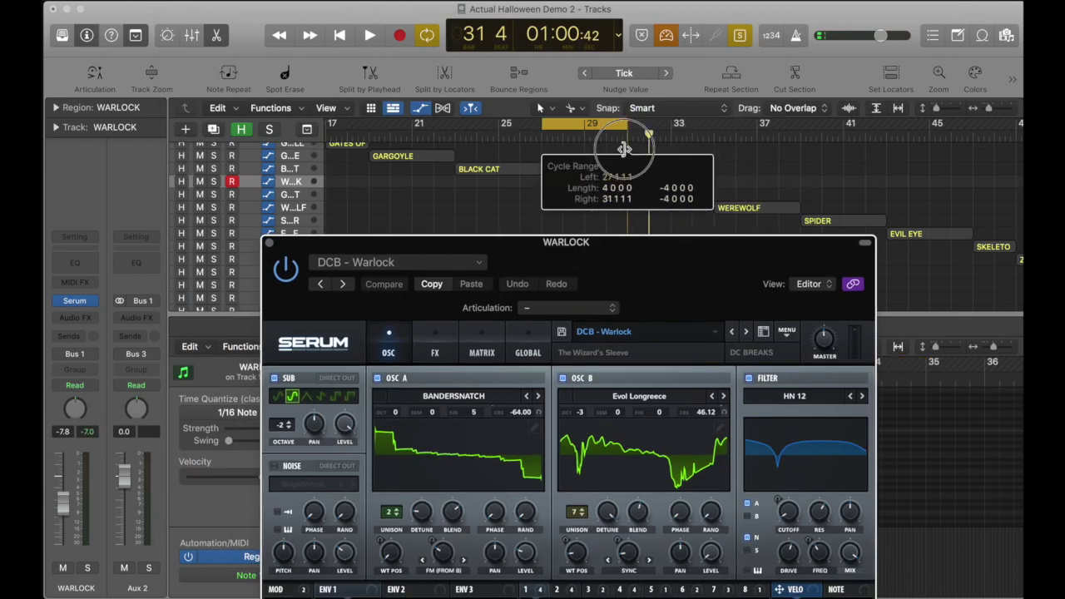
{"action": "left_click_drag", "start_coordinate": [631, 230], "coordinate": [630, 54]}
Step: Vary the Warlock preset's Hat, Wand, Cauldron and Magic macros while its region plays
{"action": "mouse_move", "coordinate": [270, 409]}
{"action": "left_mouse_down"}
{"action": "mouse_move", "coordinate": [291, 301]}
{"action": "mouse_move", "coordinate": [283, 459]}
{"action": "mouse_move", "coordinate": [293, 311]}
{"action": "mouse_move", "coordinate": [288, 375]}
{"action": "mouse_move", "coordinate": [271, 409]}
{"action": "left_mouse_up"}
{"action": "left_click_drag", "start_coordinate": [277, 453], "coordinate": [279, 476]}
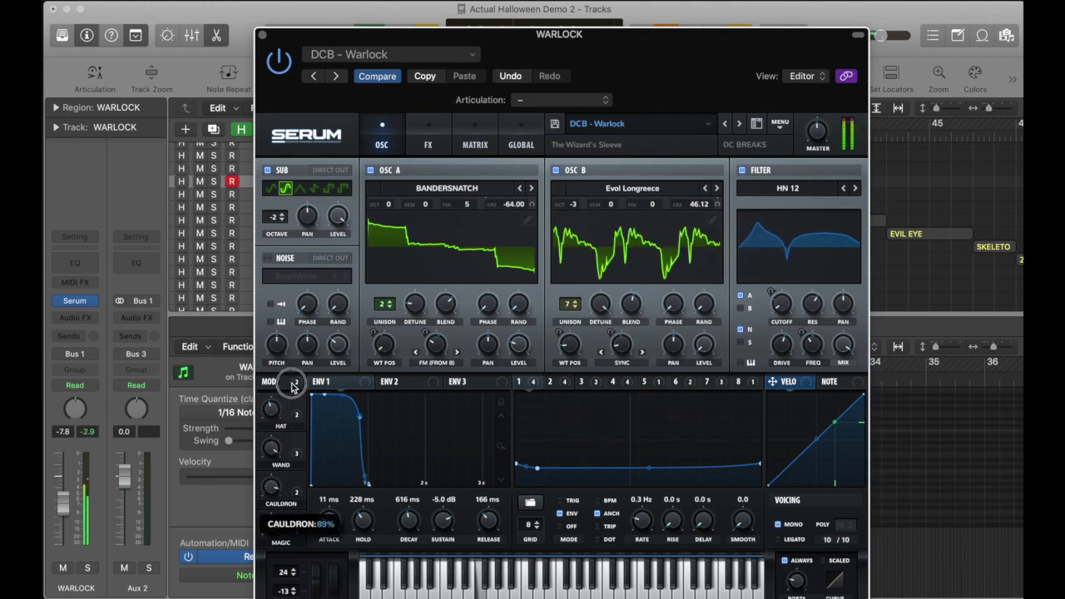
{"action": "left_click_drag", "start_coordinate": [282, 441], "coordinate": [274, 576]}
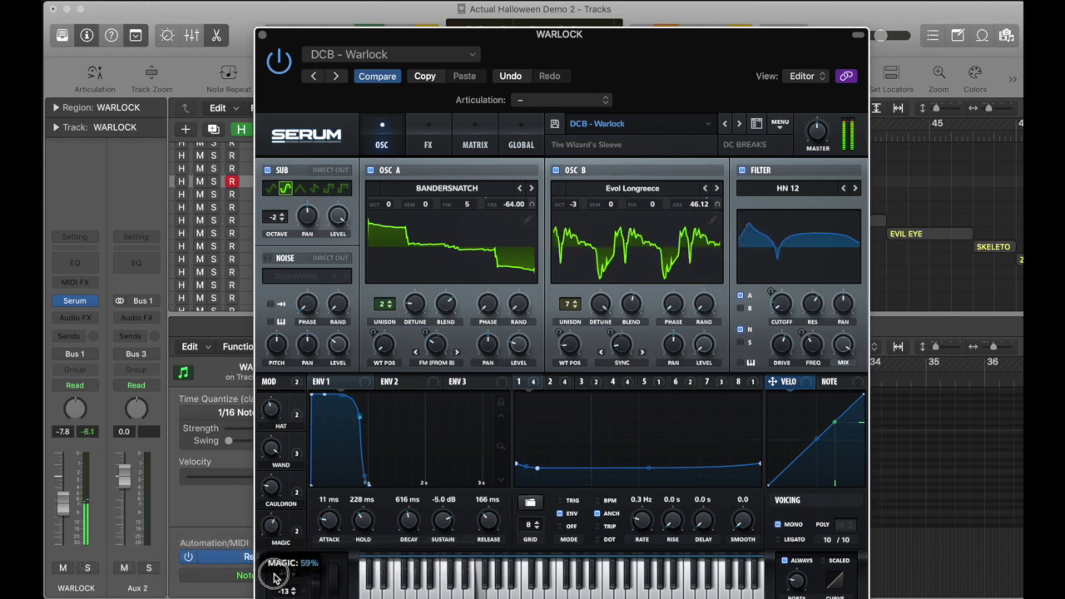
{"action": "left_click_drag", "start_coordinate": [276, 454], "coordinate": [275, 573]}
{"action": "left_click_drag", "start_coordinate": [278, 410], "coordinate": [283, 381]}
{"action": "left_click_drag", "start_coordinate": [277, 526], "coordinate": [277, 522]}
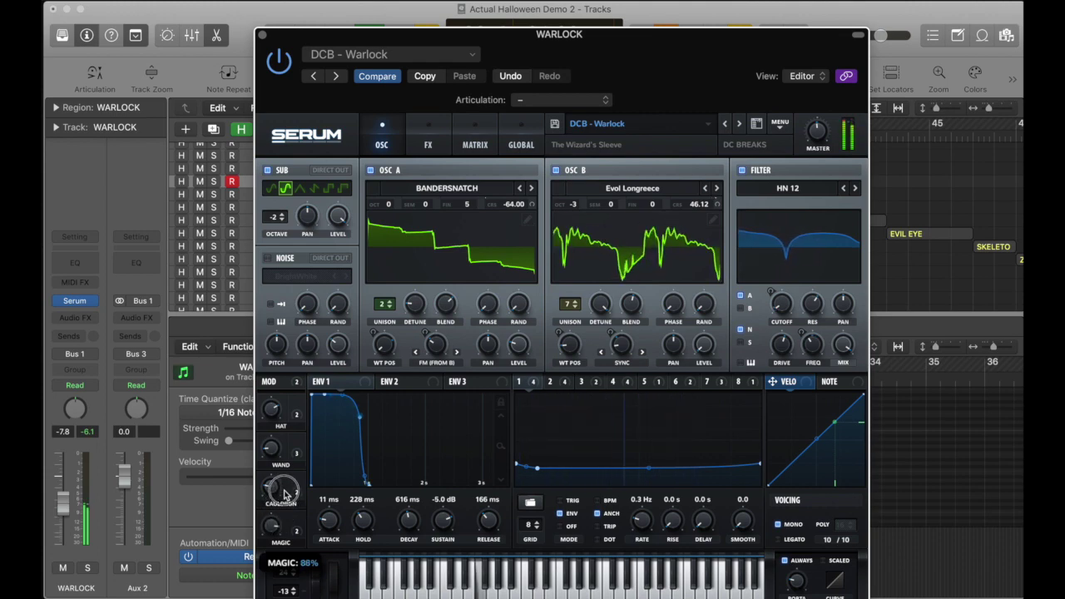
{"action": "left_click_drag", "start_coordinate": [285, 494], "coordinate": [276, 539]}
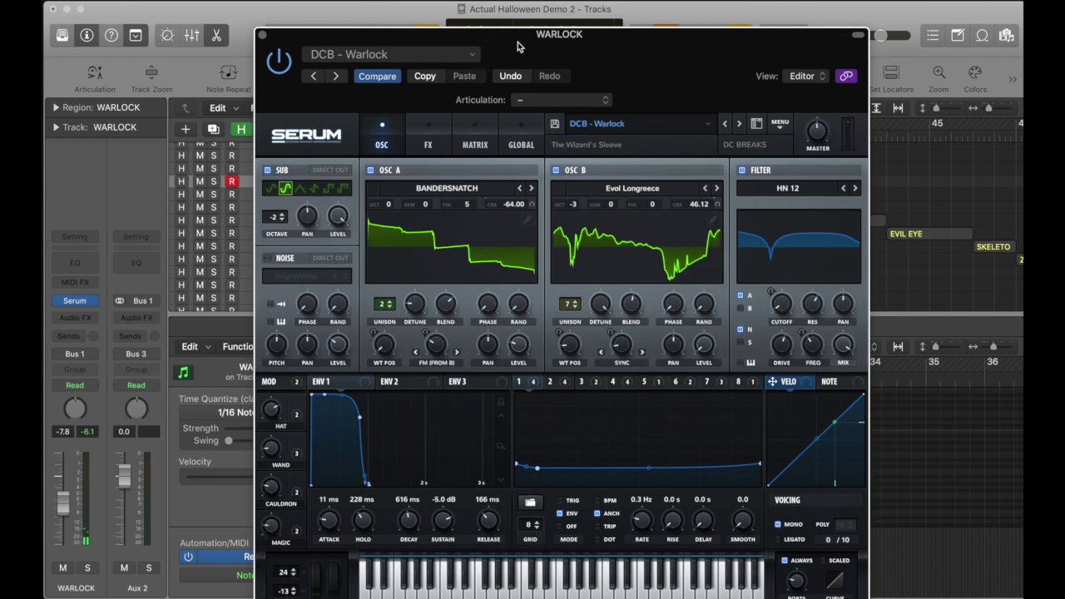
Step: Audition the Warlock preset with notes on Serum's on-screen keyboard while changing its macros, and close the plug-in
{"action": "left_click_drag", "start_coordinate": [499, 44], "coordinate": [485, 19]}
{"action": "left_click_drag", "start_coordinate": [650, 559], "coordinate": [601, 561]}
{"action": "left_click_drag", "start_coordinate": [253, 504], "coordinate": [263, 478]}
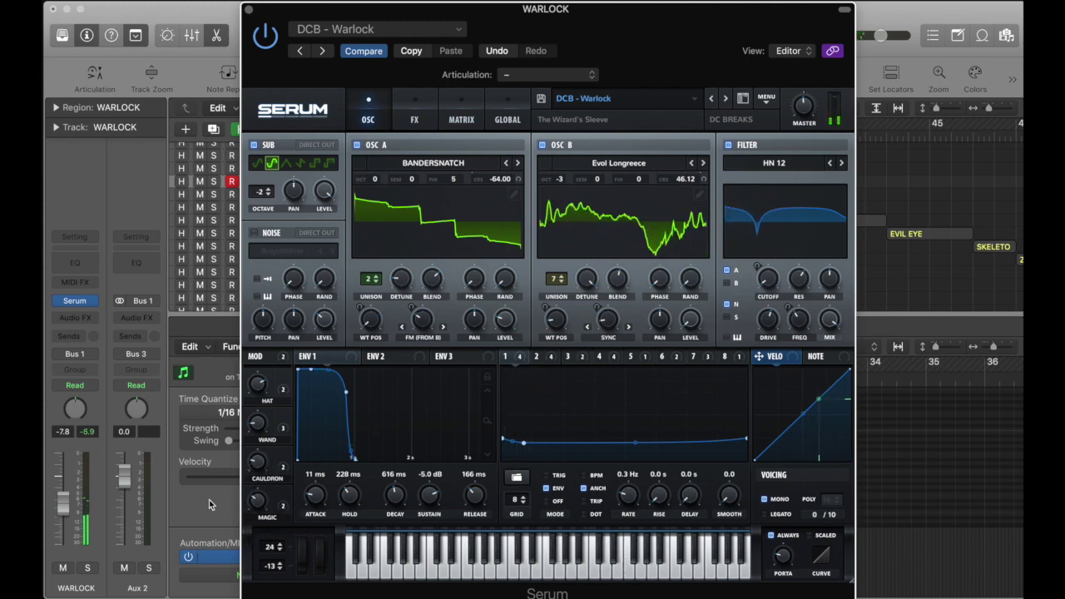
{"action": "left_click", "coordinate": [595, 562]}
{"action": "left_click", "coordinate": [668, 561]}
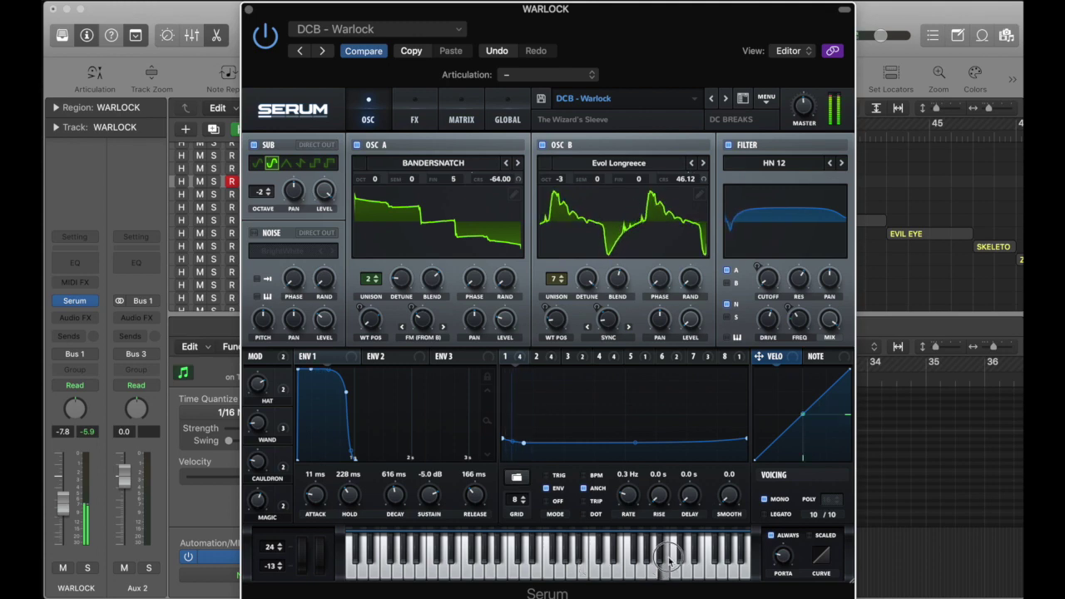
{"action": "left_click", "coordinate": [587, 560]}
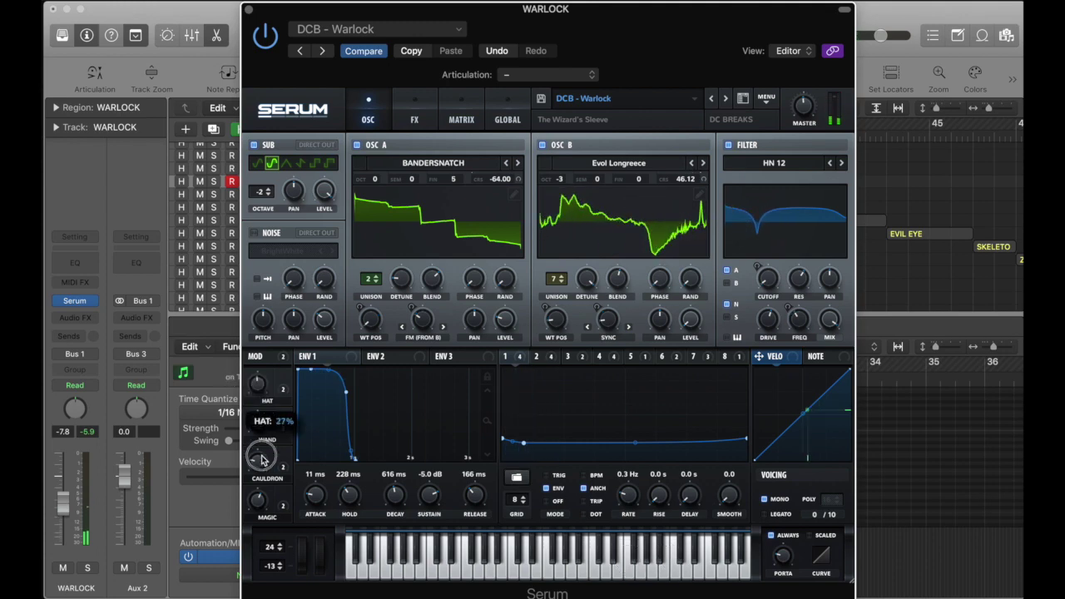
{"action": "left_click", "coordinate": [543, 555]}
{"action": "left_click", "coordinate": [627, 559]}
{"action": "left_click", "coordinate": [570, 562]}
{"action": "left_click", "coordinate": [590, 561]}
{"action": "left_click", "coordinate": [605, 562]}
{"action": "left_click", "coordinate": [547, 563]}
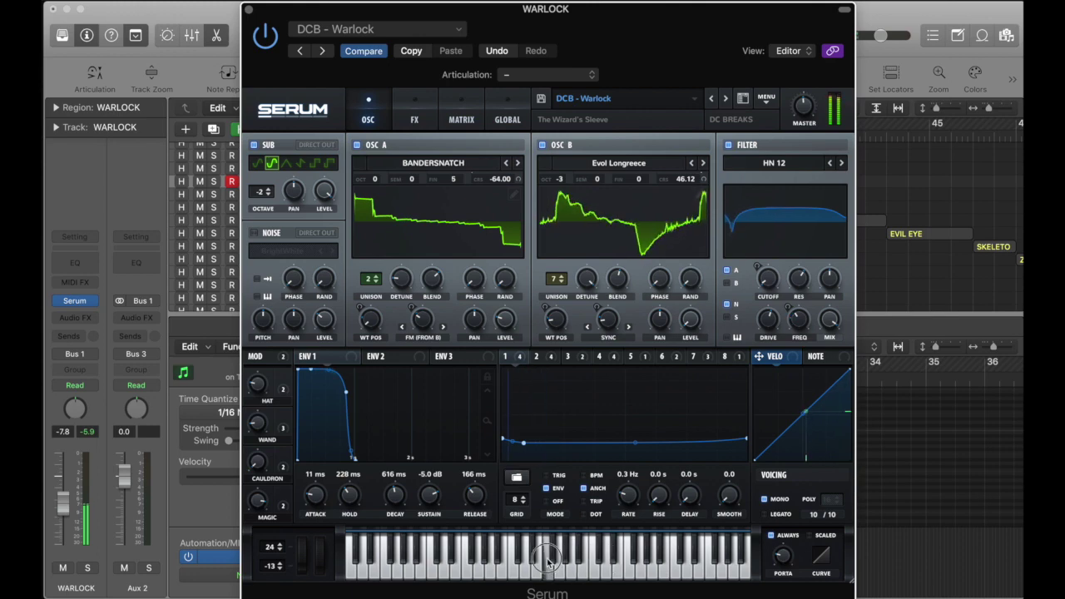
{"action": "left_click", "coordinate": [248, 9]}
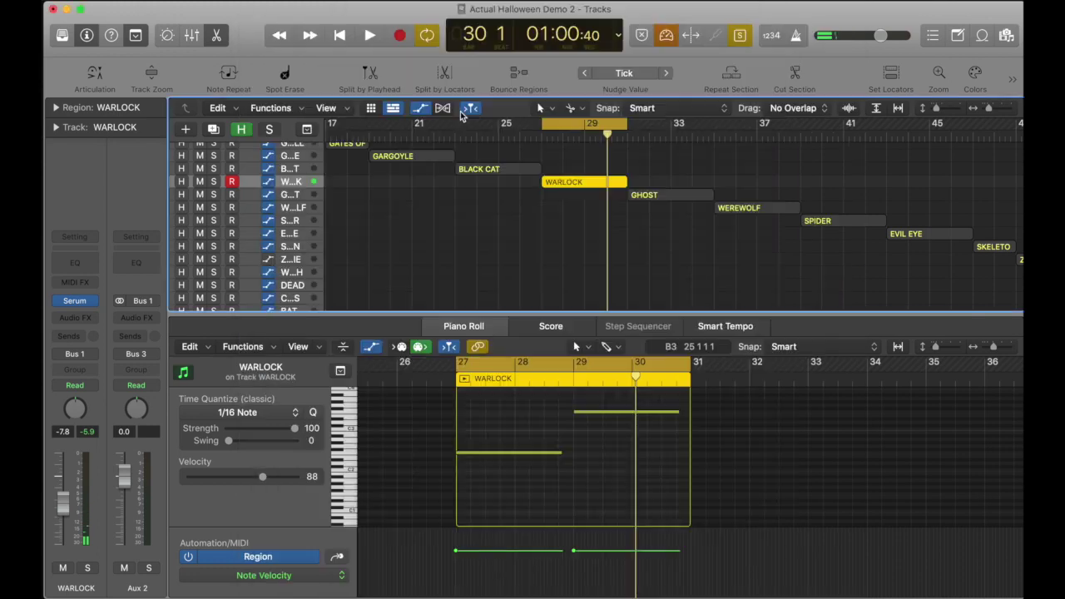
Step: Set the cycle range to bars 31 to 38, select the GHOST track, and play its region soloed
{"action": "left_click_drag", "start_coordinate": [629, 124], "coordinate": [778, 123]}
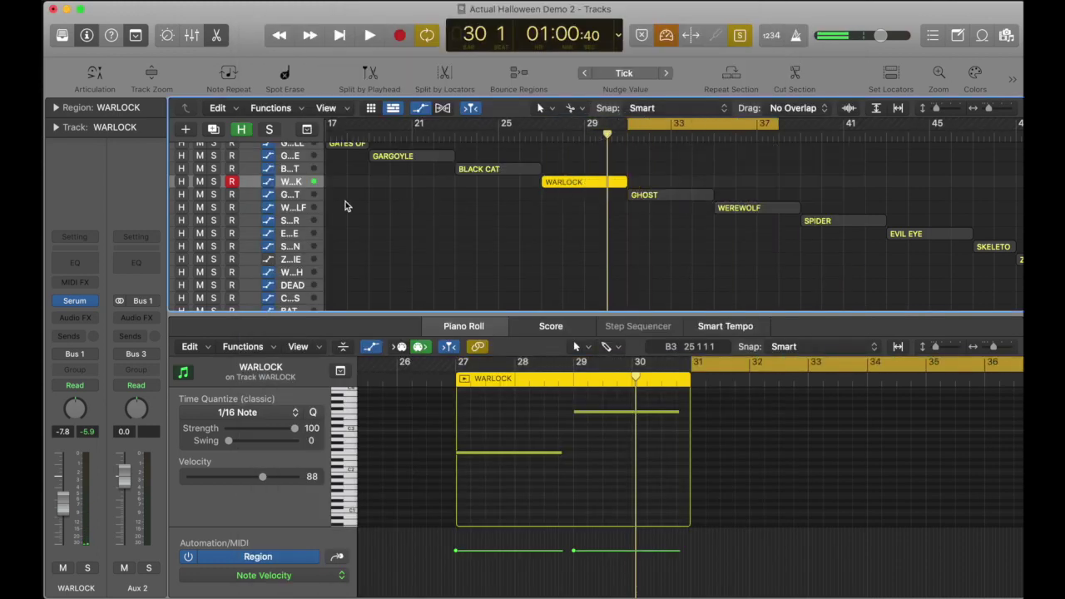
{"action": "left_click", "coordinate": [322, 194]}
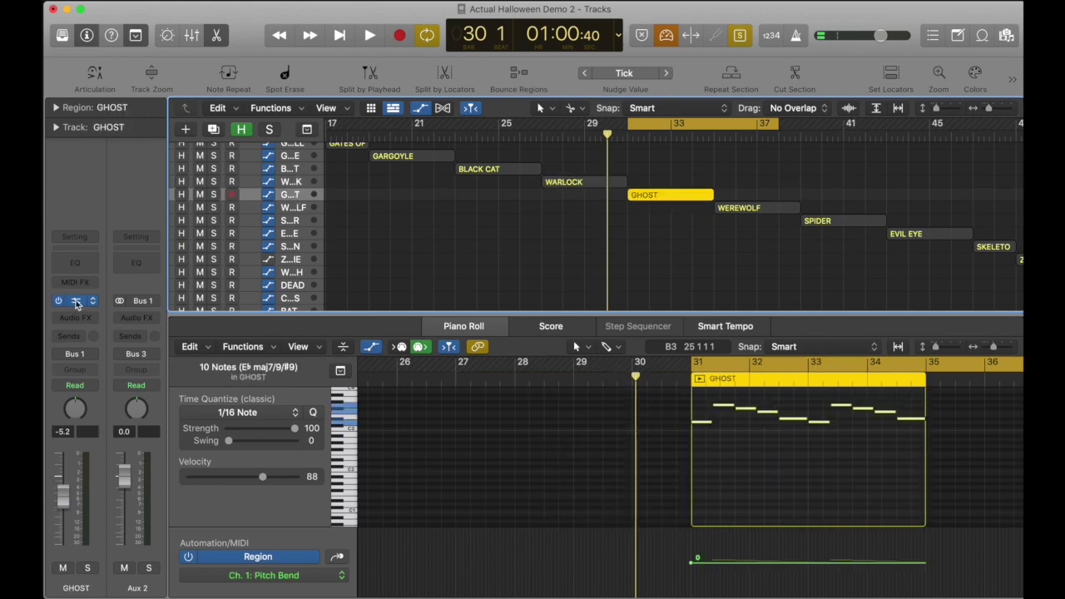
{"action": "key", "text": "space"}
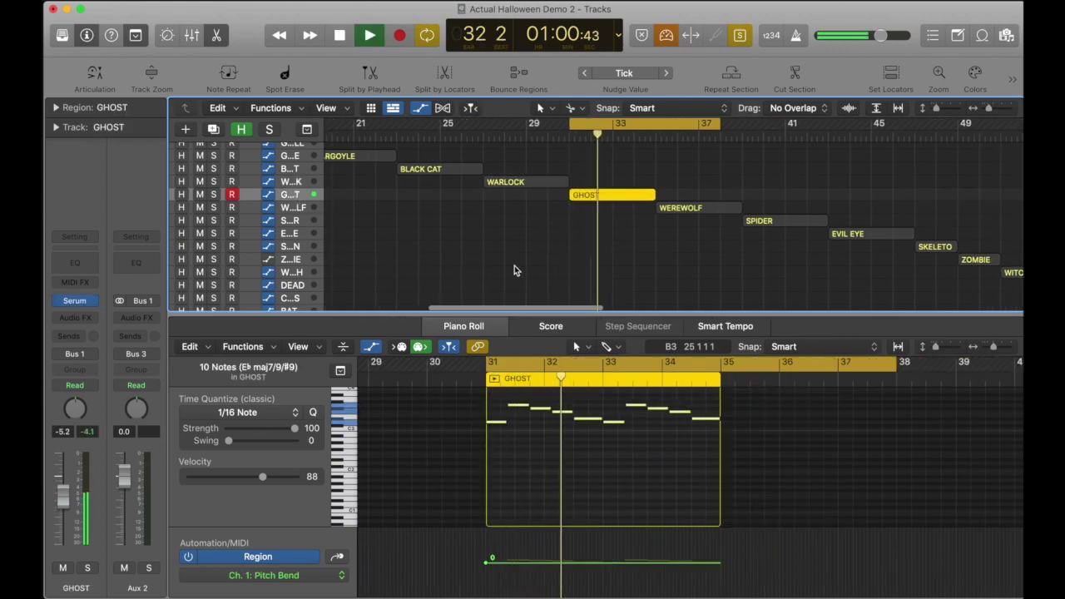
{"action": "scroll", "coordinate": [549, 250], "scroll_direction": "down", "scroll_amount": 3}
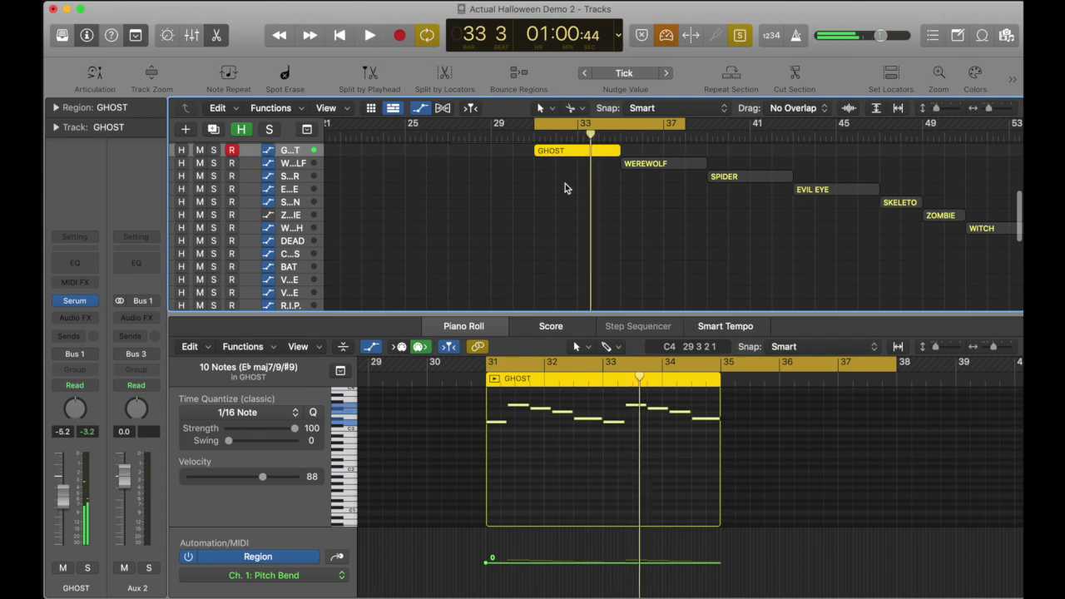
Step: Turn solo off, play the GHOST region with the other tracks, and shorten the cycle range to bars 31 to 35
{"action": "key", "text": "ctrl+s"}
{"action": "key", "text": "space"}
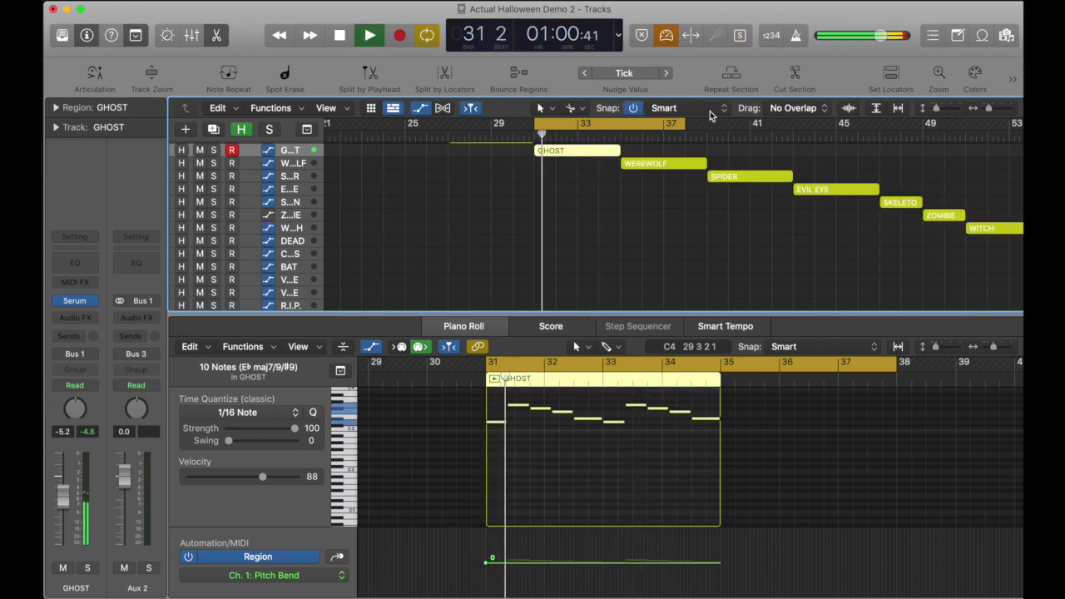
{"action": "left_click_drag", "start_coordinate": [685, 123], "coordinate": [619, 123]}
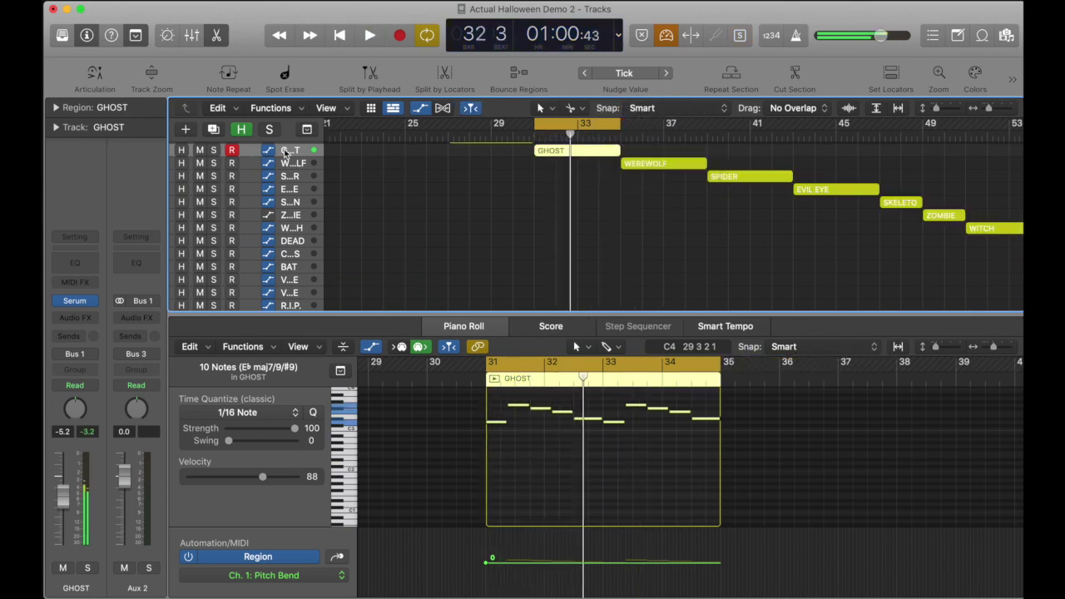
Step: Open the Ghost Serum preset, raise the selected group of LFO 2 curve points slightly, and close the plug-in
{"action": "left_click", "coordinate": [75, 303]}
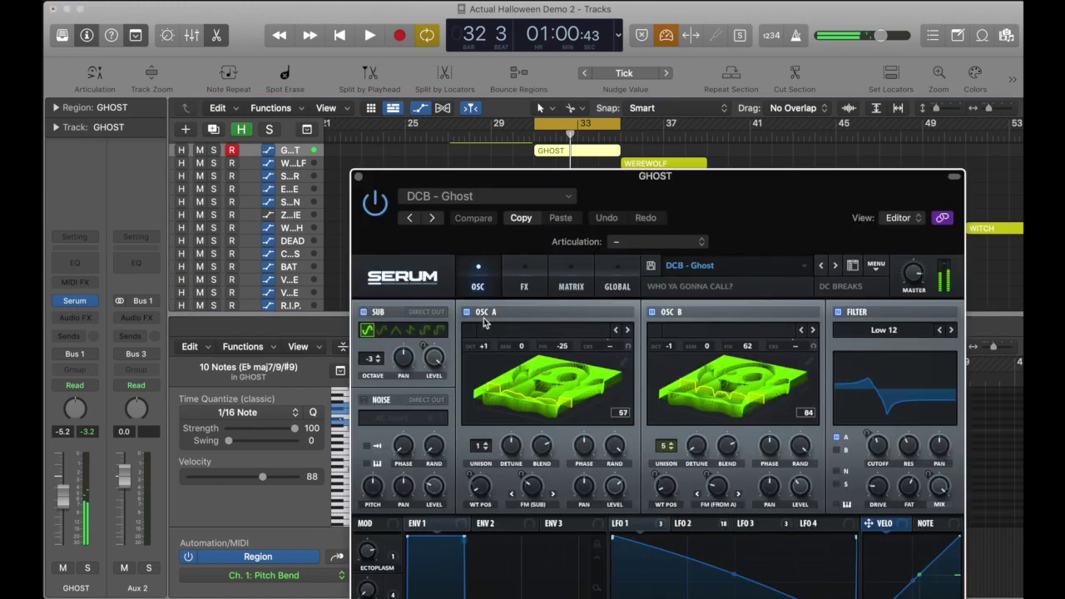
{"action": "left_click_drag", "start_coordinate": [662, 201], "coordinate": [554, 85]}
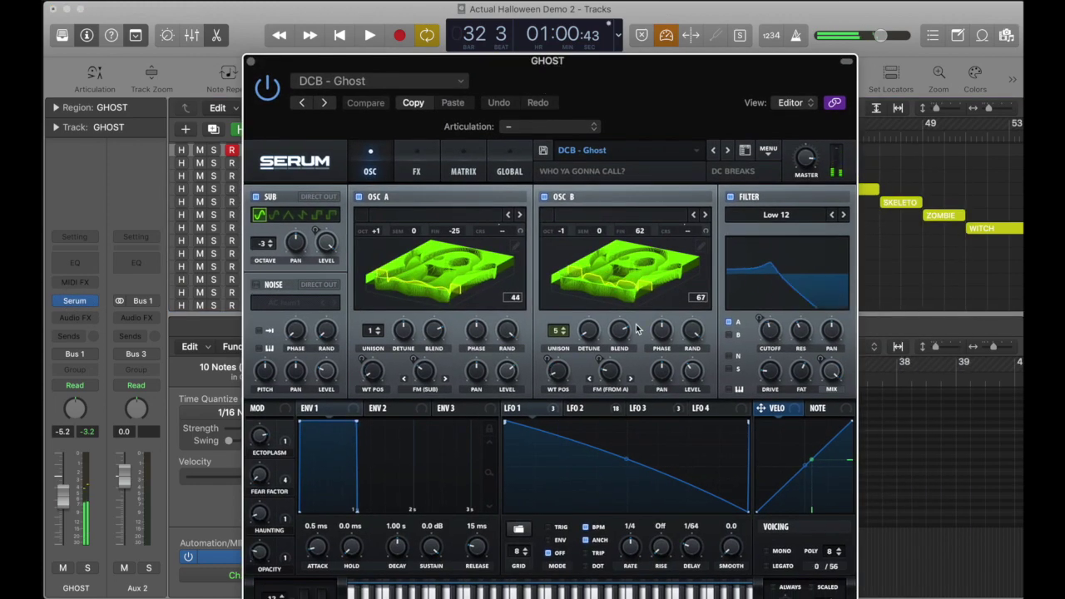
{"action": "left_click", "coordinate": [586, 408]}
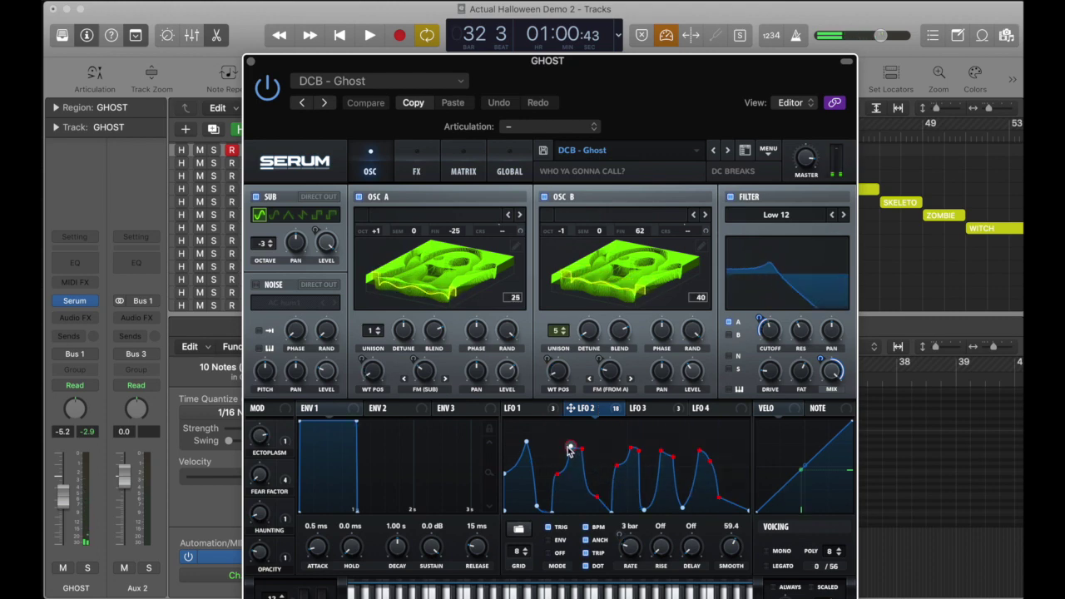
{"action": "mouse_move", "coordinate": [570, 449]}
{"action": "left_mouse_down"}
{"action": "mouse_move", "coordinate": [629, 435]}
{"action": "mouse_move", "coordinate": [530, 481]}
{"action": "mouse_move", "coordinate": [541, 413]}
{"action": "mouse_move", "coordinate": [566, 432]}
{"action": "left_mouse_up"}
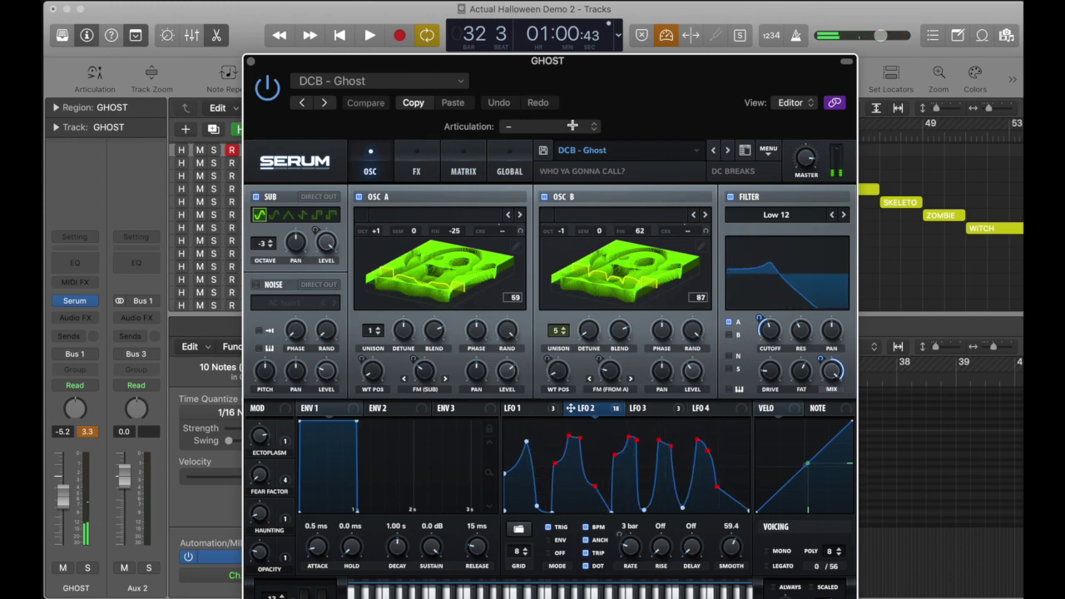
{"action": "left_click", "coordinate": [250, 63]}
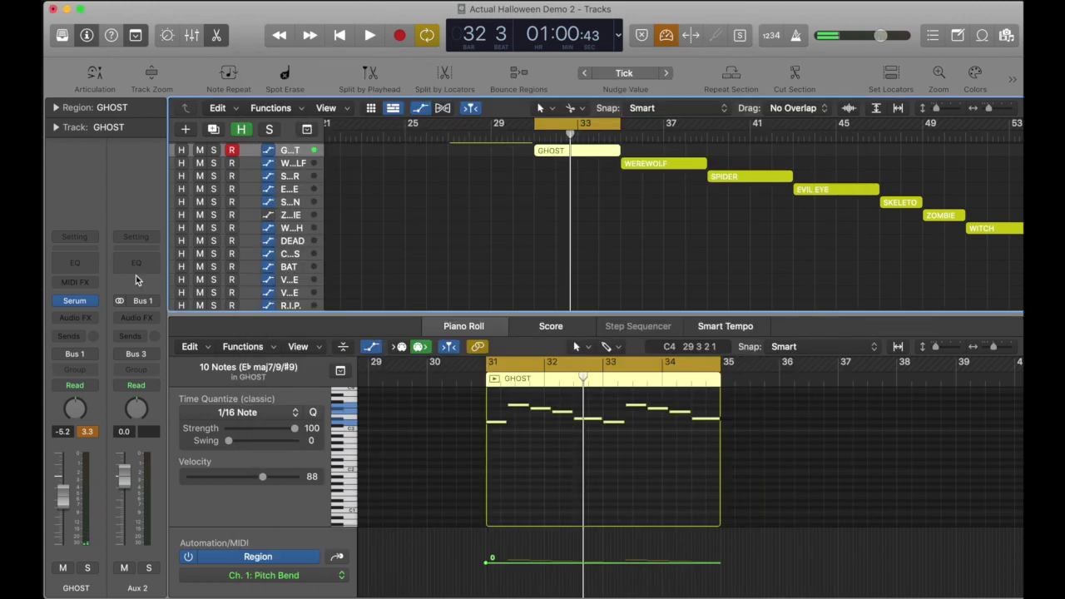
{"action": "left_click", "coordinate": [74, 303]}
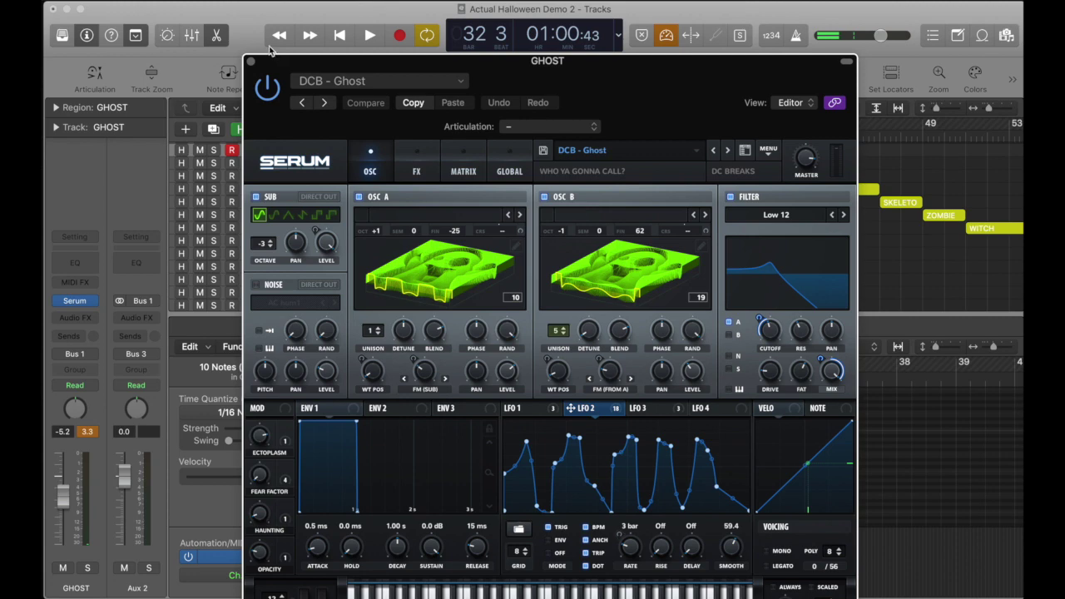
{"action": "left_click", "coordinate": [251, 64]}
Step: Move the cycle range to bars 35 to 39, select the WEREWOLF track, and play its region soloed and with the other tracks
{"action": "left_click_drag", "start_coordinate": [607, 122], "coordinate": [693, 125]}
{"action": "left_click", "coordinate": [302, 164]}
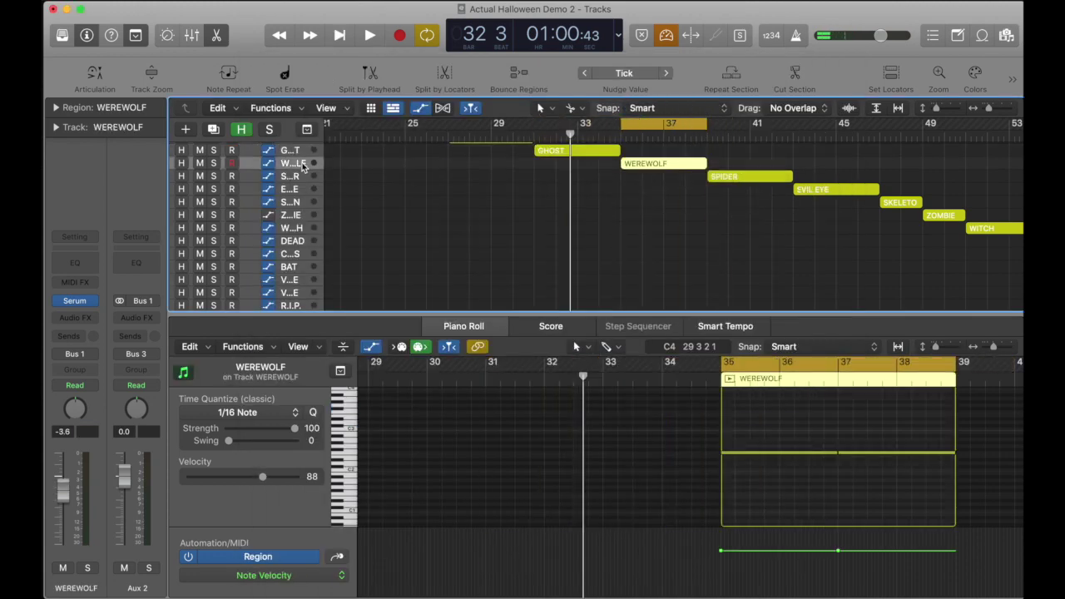
{"action": "key", "text": "space"}
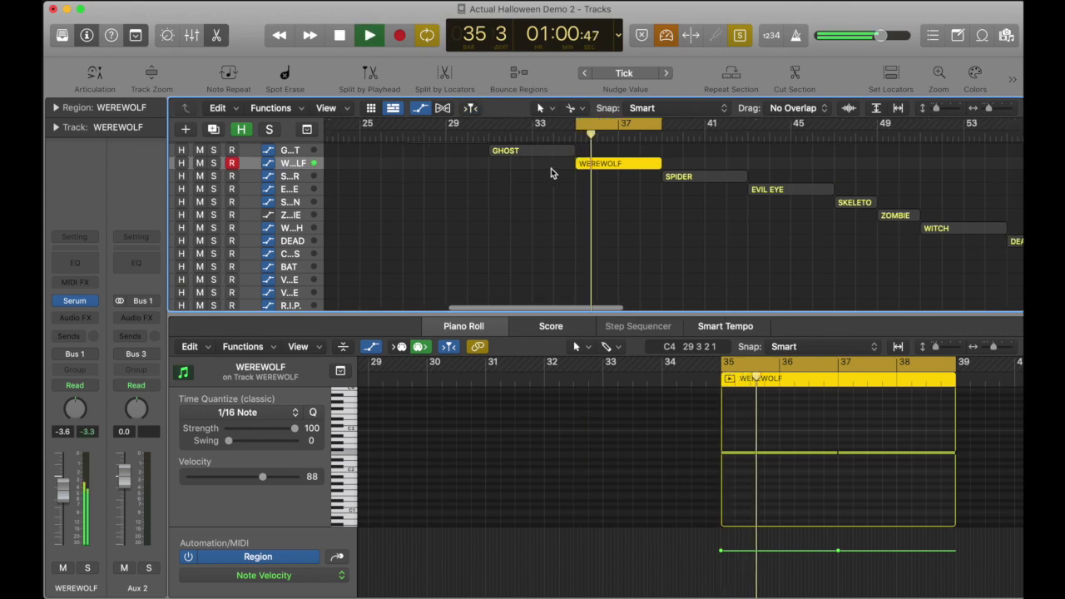
{"action": "key", "text": "super+a"}
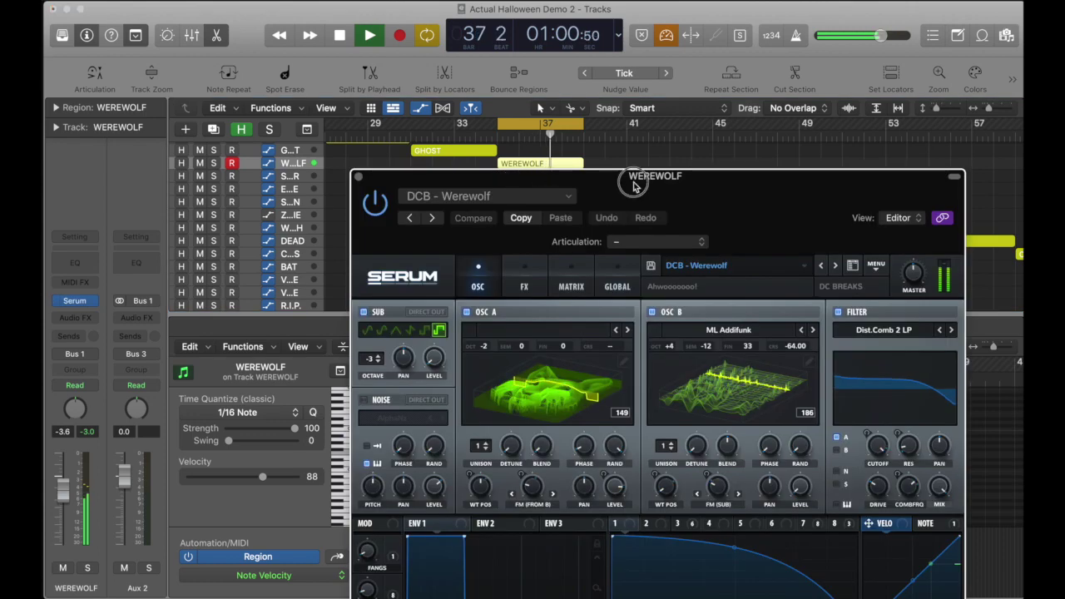
Step: Adjust the Werewolf preset's FANGS, MIDNIGHT, TASTE BLOOD and FURBALL macros to audition them, and close the plug-in
{"action": "left_click_drag", "start_coordinate": [634, 179], "coordinate": [576, 39]}
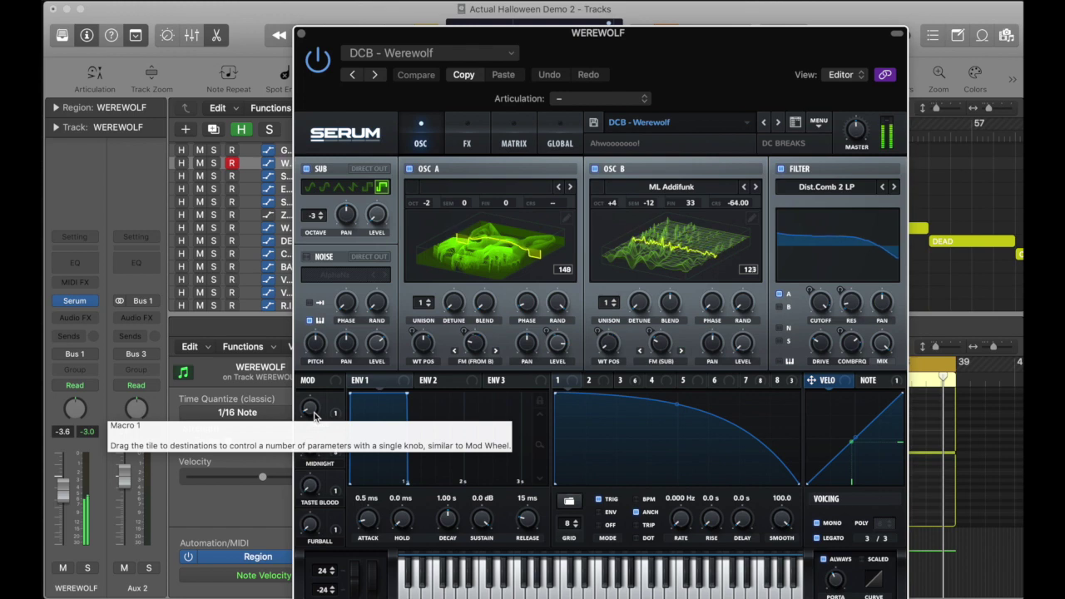
{"action": "left_click_drag", "start_coordinate": [314, 416], "coordinate": [327, 307]}
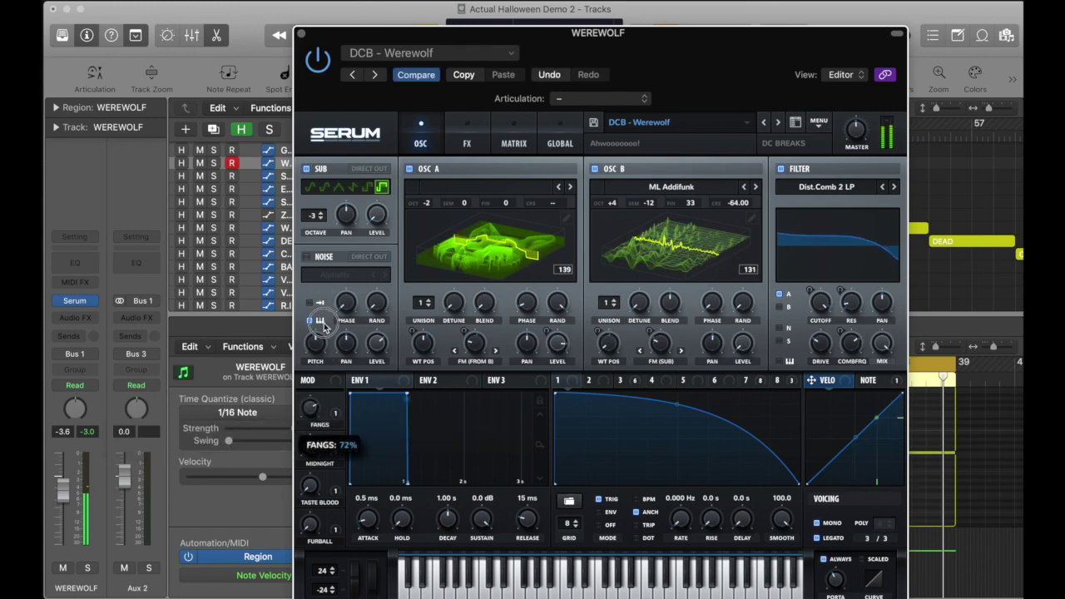
{"action": "left_click_drag", "start_coordinate": [322, 357], "coordinate": [339, 341]}
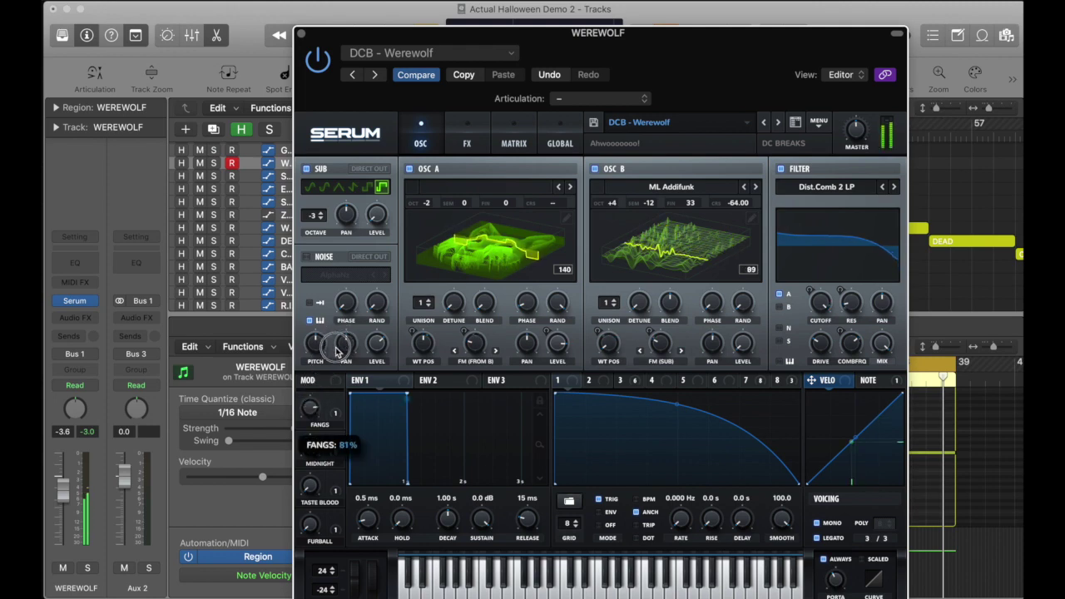
{"action": "left_click_drag", "start_coordinate": [311, 444], "coordinate": [332, 374]}
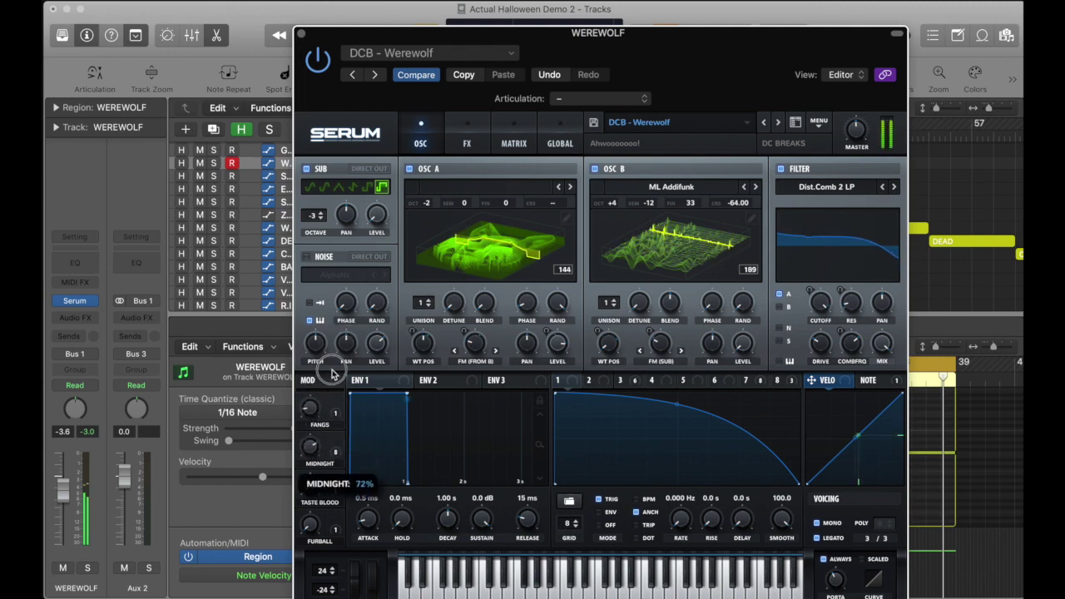
{"action": "left_click_drag", "start_coordinate": [310, 484], "coordinate": [336, 387]}
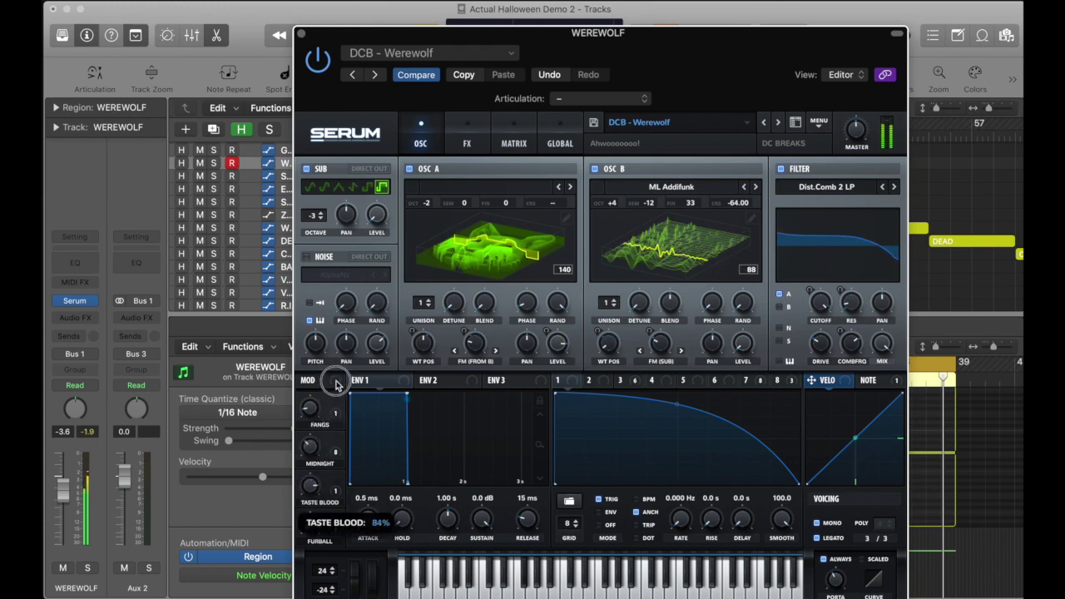
{"action": "mouse_move", "coordinate": [311, 522]}
{"action": "left_mouse_down"}
{"action": "mouse_move", "coordinate": [325, 466]}
{"action": "mouse_move", "coordinate": [315, 535]}
{"action": "left_mouse_up"}
{"action": "left_click", "coordinate": [306, 34]}
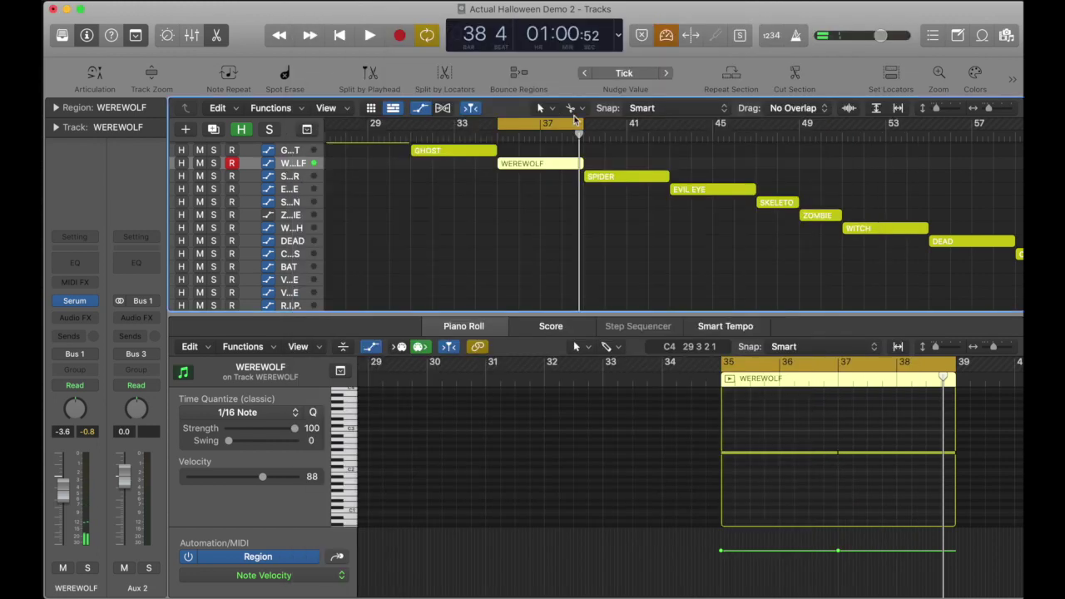
Step: Move the cycle range to bars 39 to 43, select the SPIDER track, and play its region soloed
{"action": "scroll", "coordinate": [533, 125], "scroll_direction": "right", "scroll_amount": 5}
{"action": "left_click_drag", "start_coordinate": [413, 121], "coordinate": [498, 122]}
{"action": "left_click", "coordinate": [300, 176]}
{"action": "key", "text": "space"}
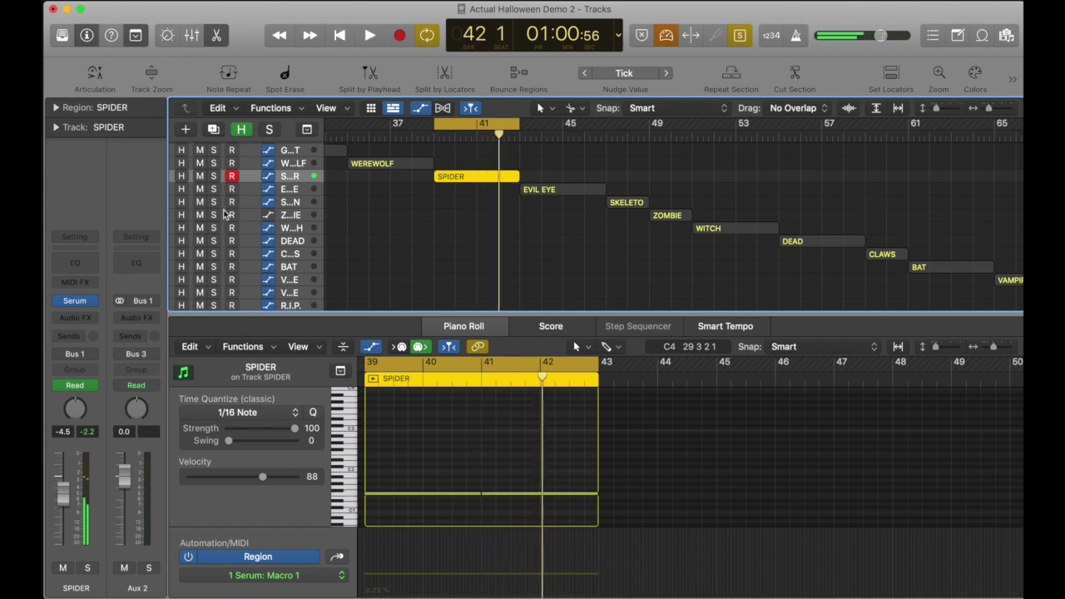
{"action": "key", "text": "space"}
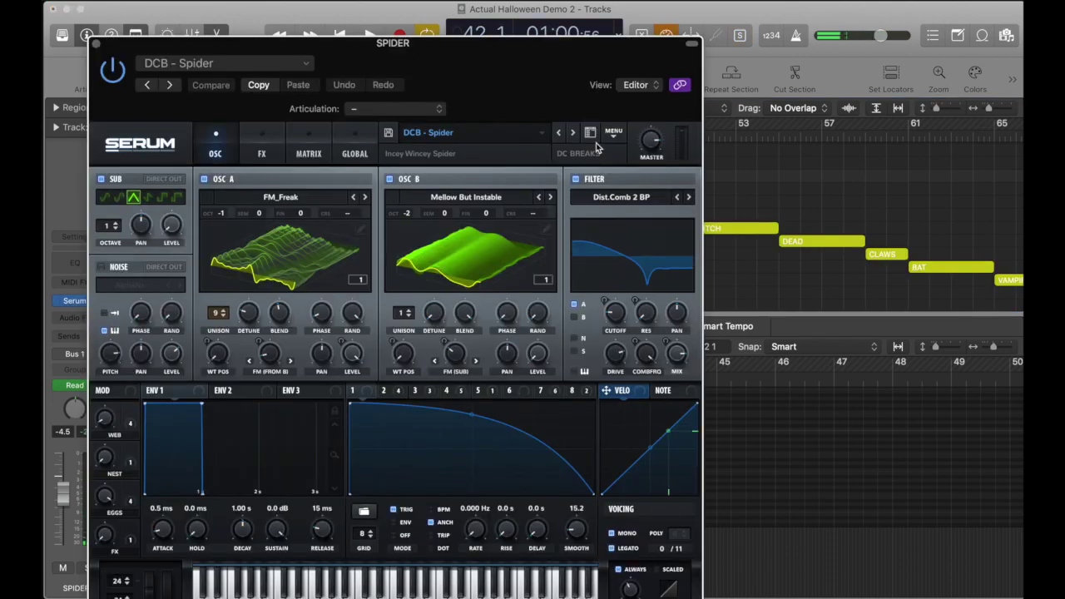
Step: Audition the Spider preset during playback while adjusting its NEST and EGGS macros, and close the plug-in
{"action": "key", "text": "space"}
{"action": "left_click_drag", "start_coordinate": [506, 71], "coordinate": [592, 42]}
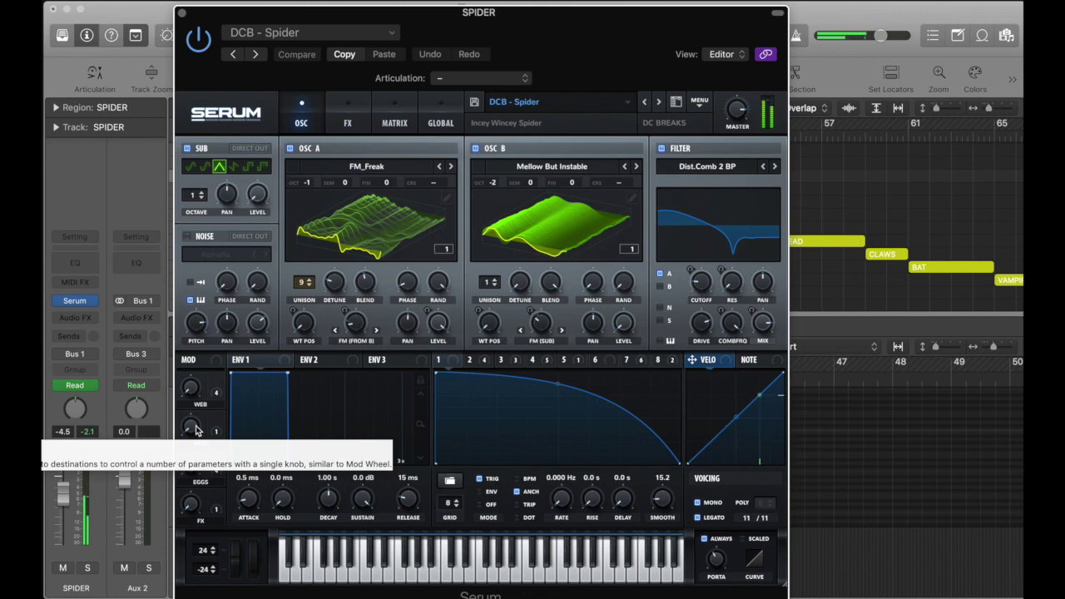
{"action": "left_click_drag", "start_coordinate": [197, 429], "coordinate": [214, 324]}
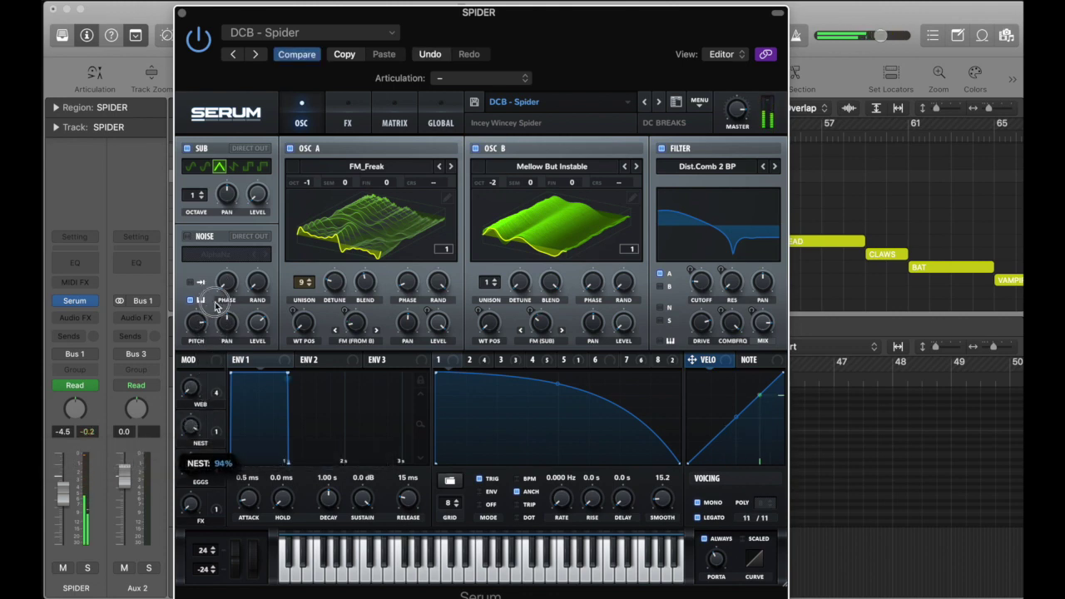
{"action": "left_click_drag", "start_coordinate": [192, 476], "coordinate": [185, 580]}
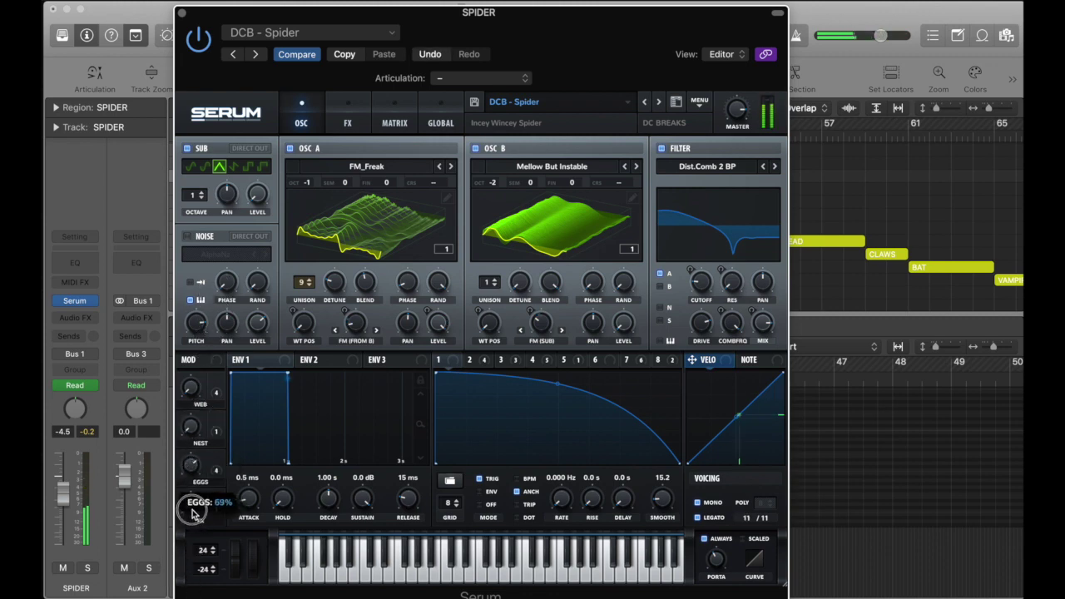
{"action": "left_click_drag", "start_coordinate": [193, 513], "coordinate": [197, 481]}
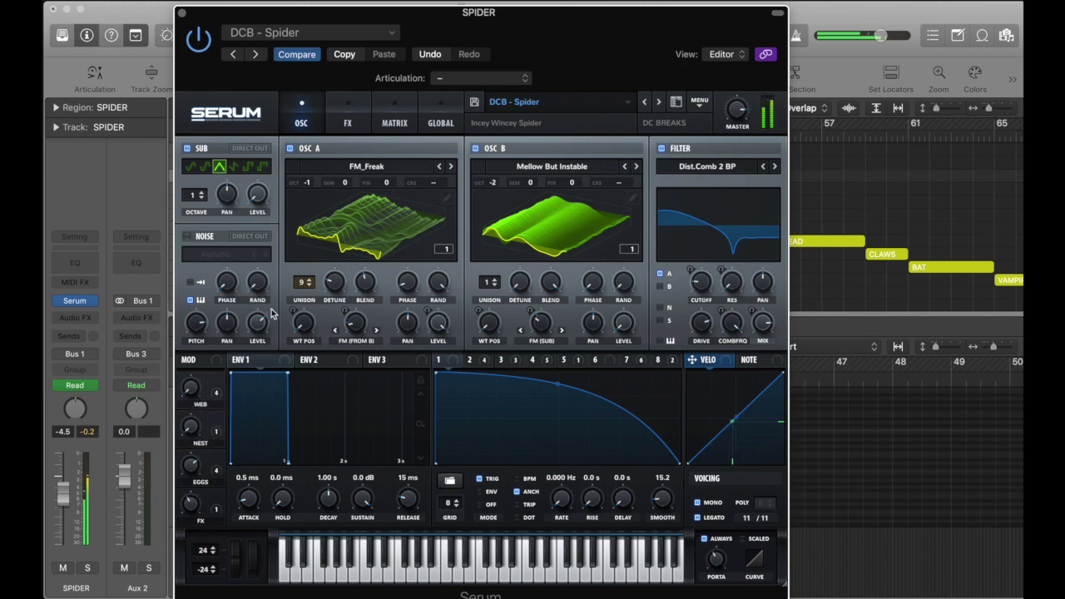
{"action": "left_click", "coordinate": [181, 13]}
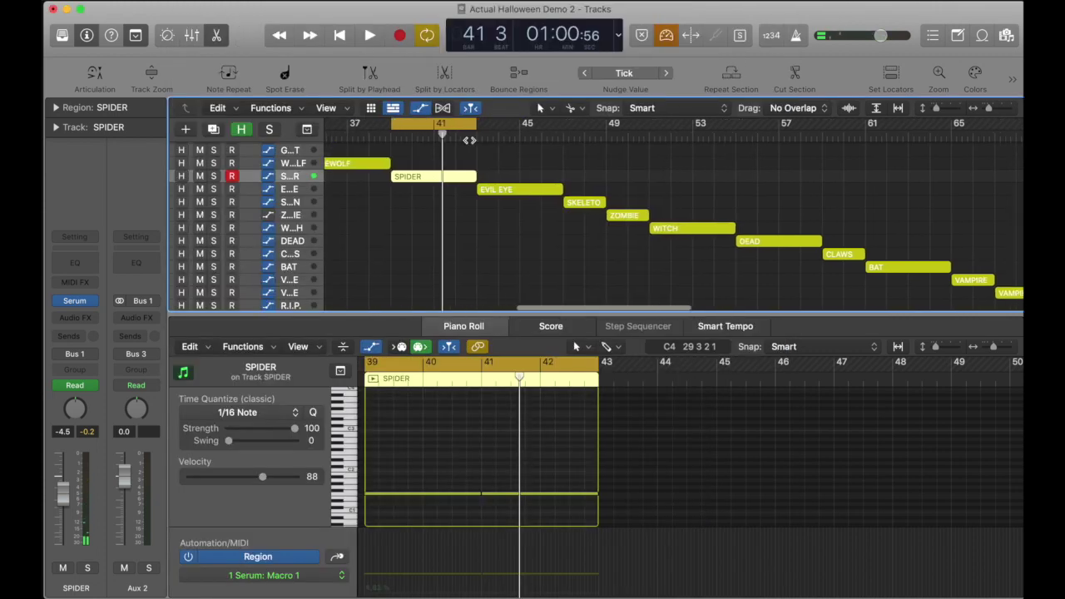
Step: Set the cycle range to bars 43 to 47, select the EVIL EYE track, and play its region
{"action": "left_click_drag", "start_coordinate": [432, 124], "coordinate": [545, 124]}
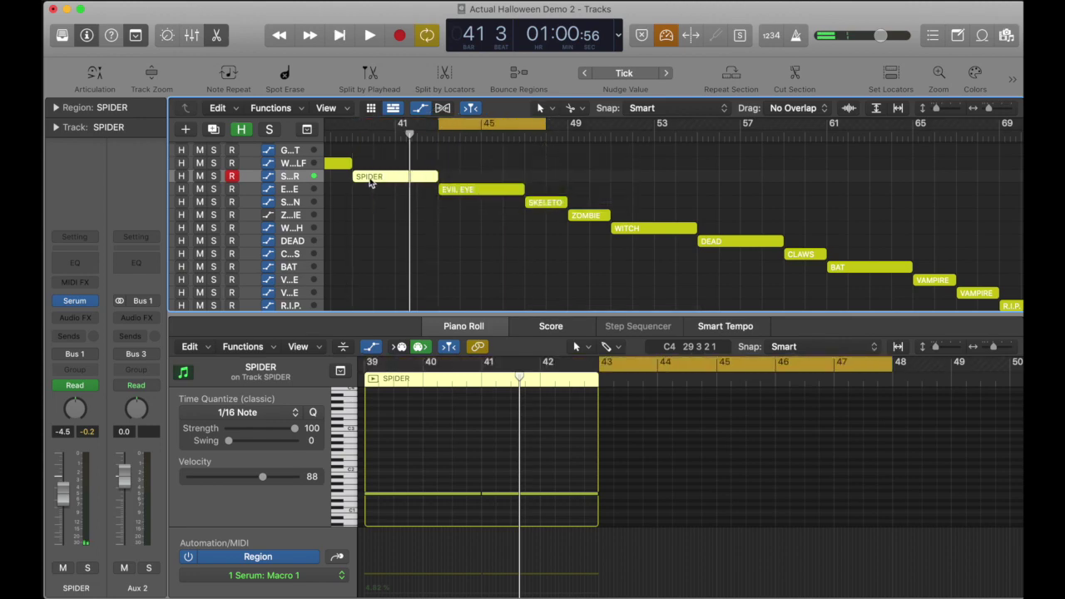
{"action": "left_click", "coordinate": [299, 191]}
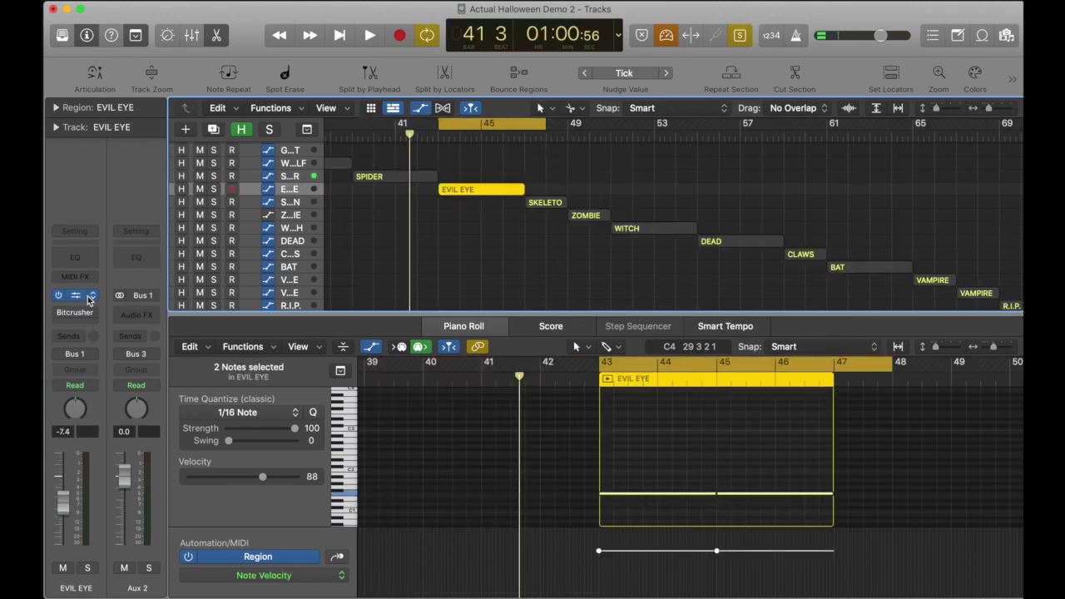
{"action": "key", "text": "space"}
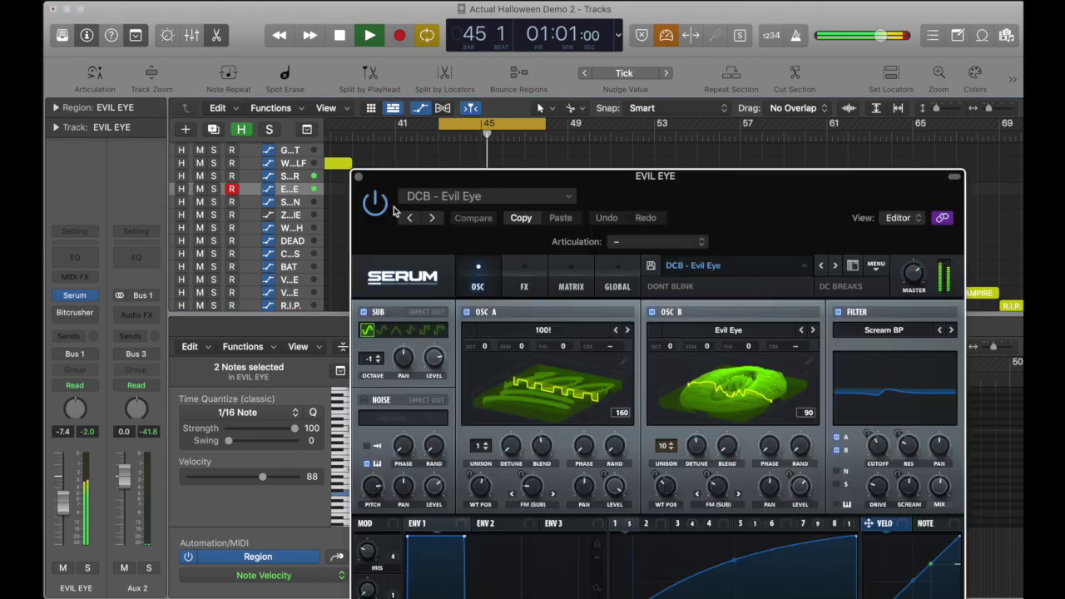
{"action": "left_click_drag", "start_coordinate": [546, 130], "coordinate": [528, 135]}
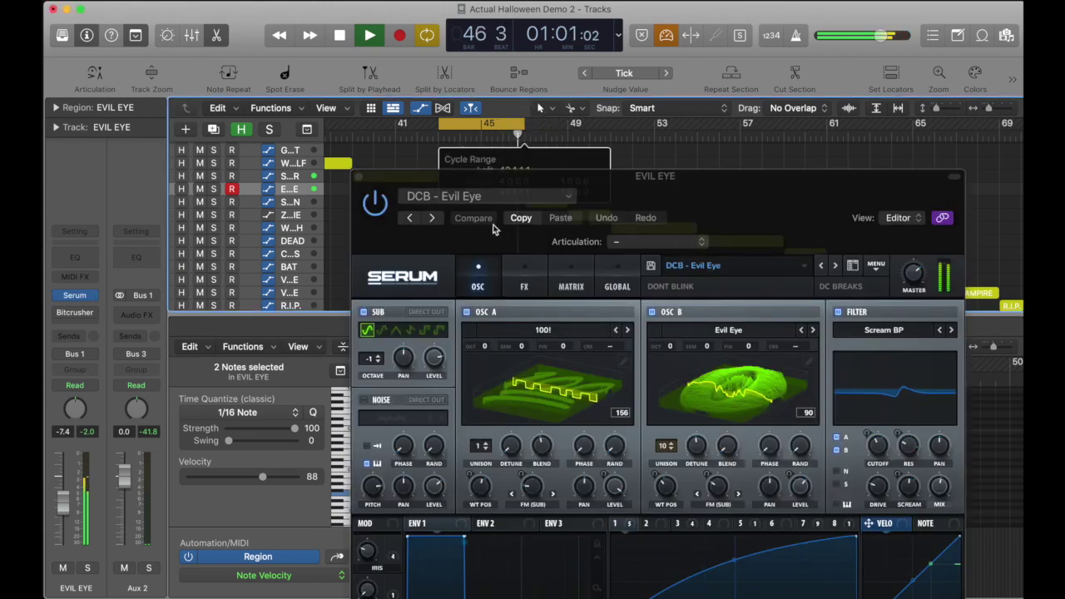
Step: Stop playback, audition the Evil Eye preset with changed IRIS, CURSE, RETINA and CORNEA macros, and close the plug-in
{"action": "left_click_drag", "start_coordinate": [441, 175], "coordinate": [406, 50]}
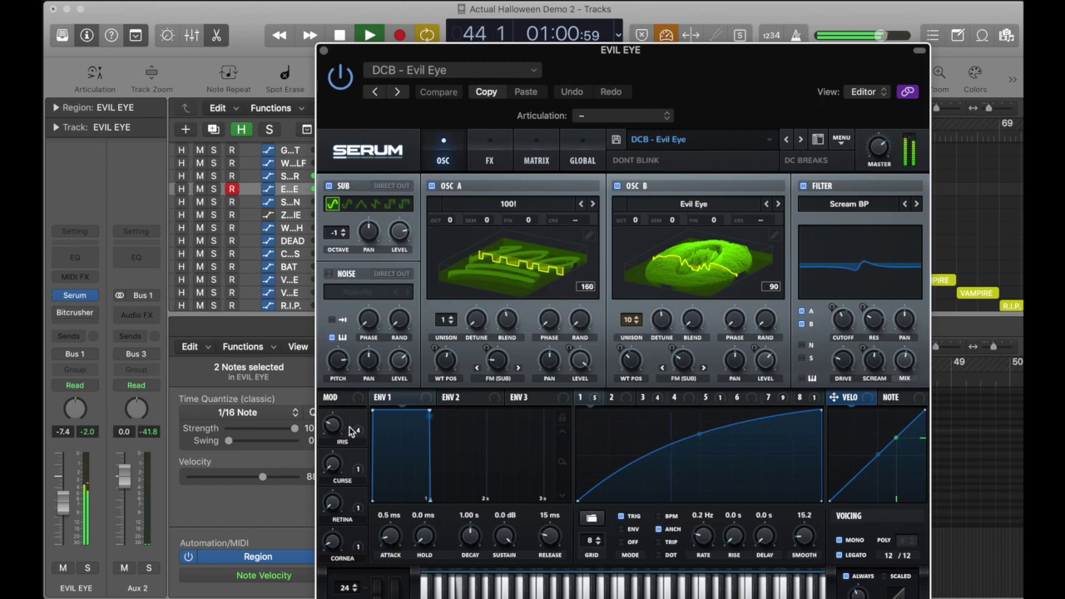
{"action": "key", "text": "space"}
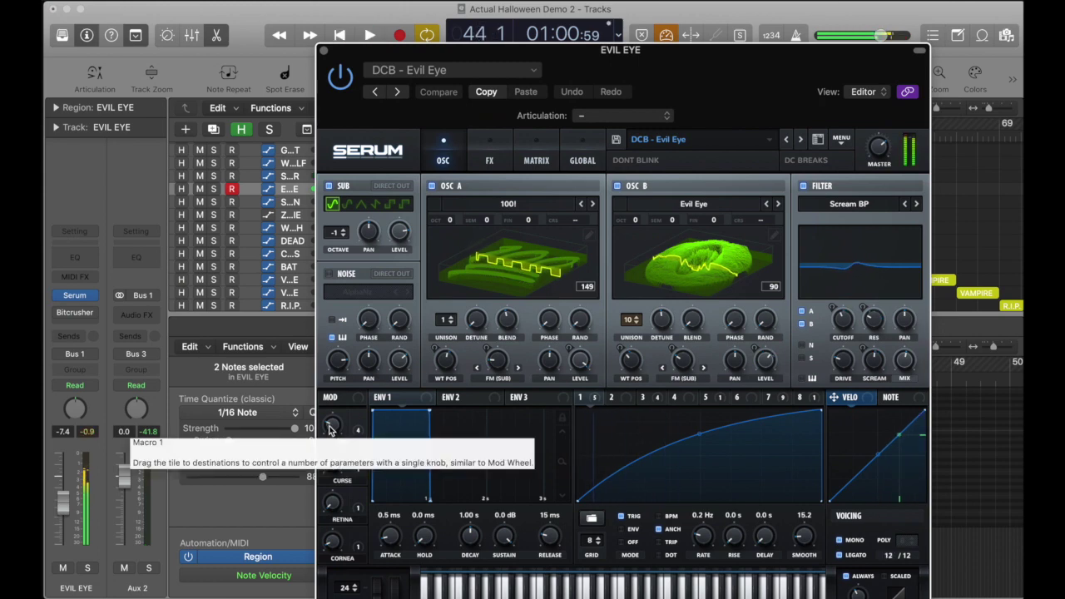
{"action": "left_click_drag", "start_coordinate": [331, 429], "coordinate": [363, 356]}
{"action": "left_click_drag", "start_coordinate": [335, 504], "coordinate": [356, 415]}
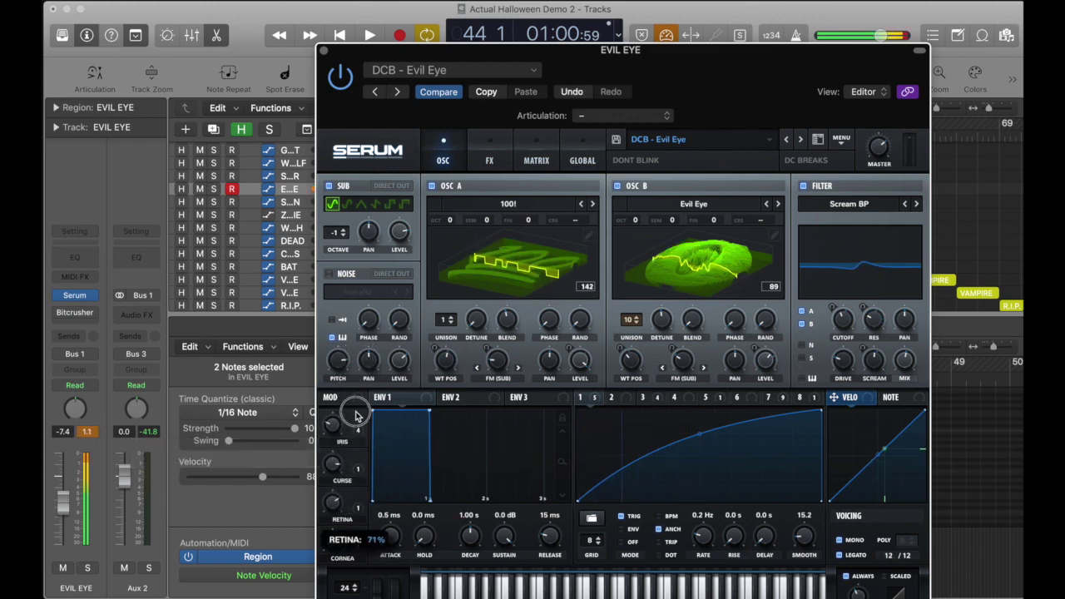
{"action": "mouse_move", "coordinate": [337, 541]}
{"action": "left_mouse_down"}
{"action": "mouse_move", "coordinate": [348, 486]}
{"action": "mouse_move", "coordinate": [330, 545]}
{"action": "left_mouse_up"}
{"action": "left_click_drag", "start_coordinate": [340, 470], "coordinate": [340, 517]}
{"action": "left_click_drag", "start_coordinate": [334, 426], "coordinate": [340, 441]}
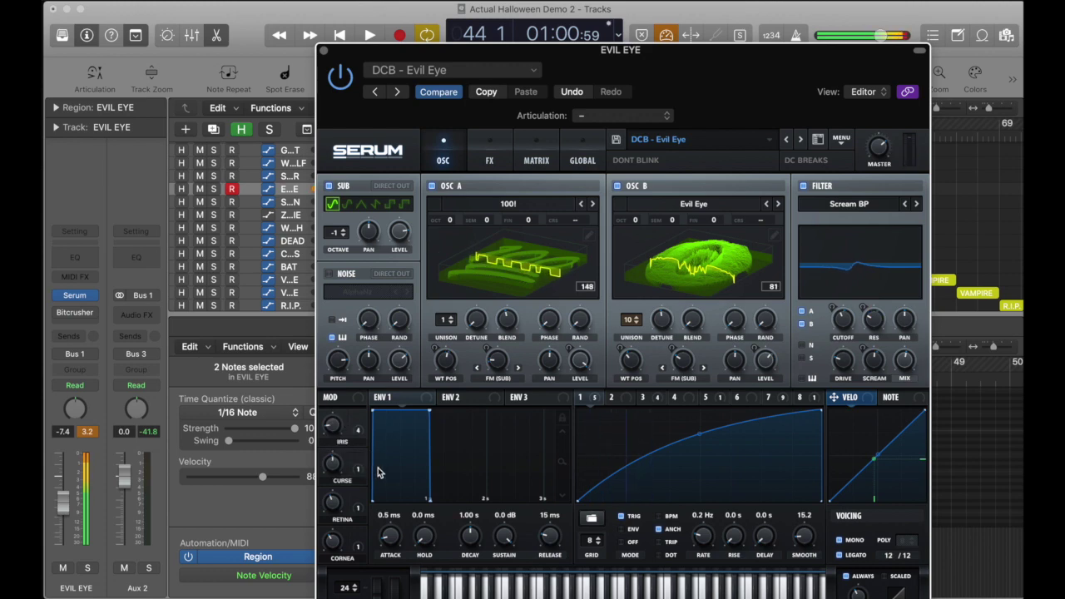
{"action": "left_click", "coordinate": [322, 52]}
Step: Move the cycle range to bars 47 to 51, select the SKELETON track, and bring up its Serum preset
{"action": "left_click_drag", "start_coordinate": [504, 122], "coordinate": [591, 122]}
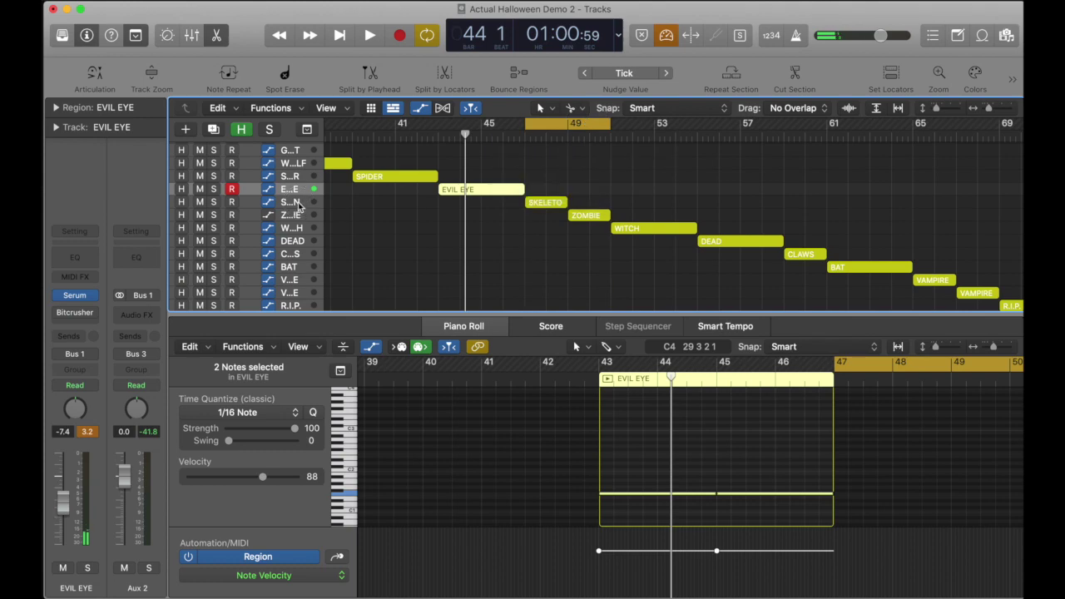
{"action": "left_click", "coordinate": [299, 204]}
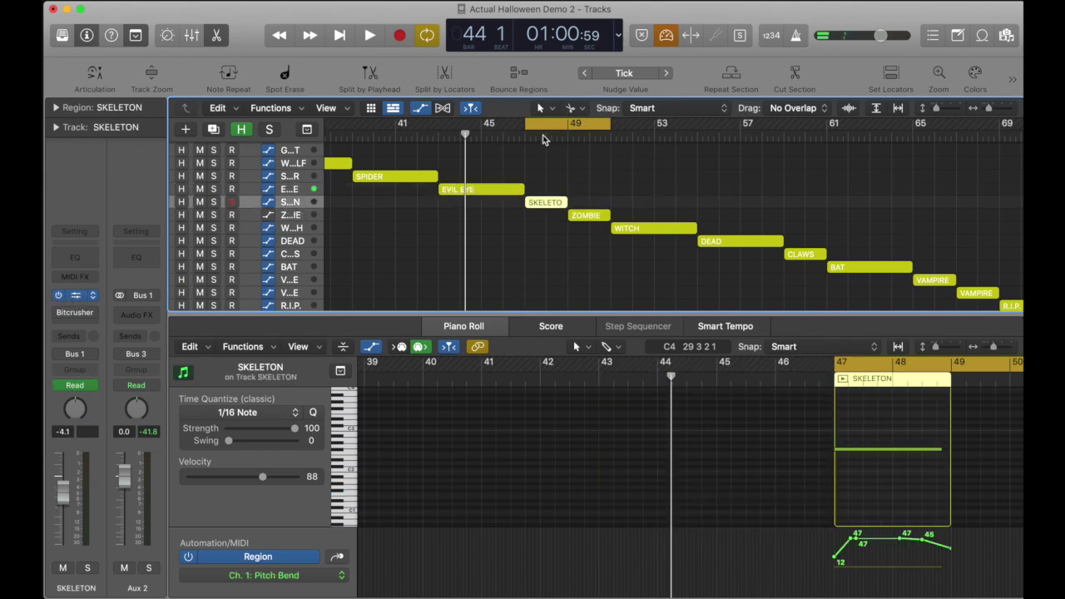
{"action": "key", "text": "v"}
{"action": "left_click_drag", "start_coordinate": [733, 213], "coordinate": [630, 57]}
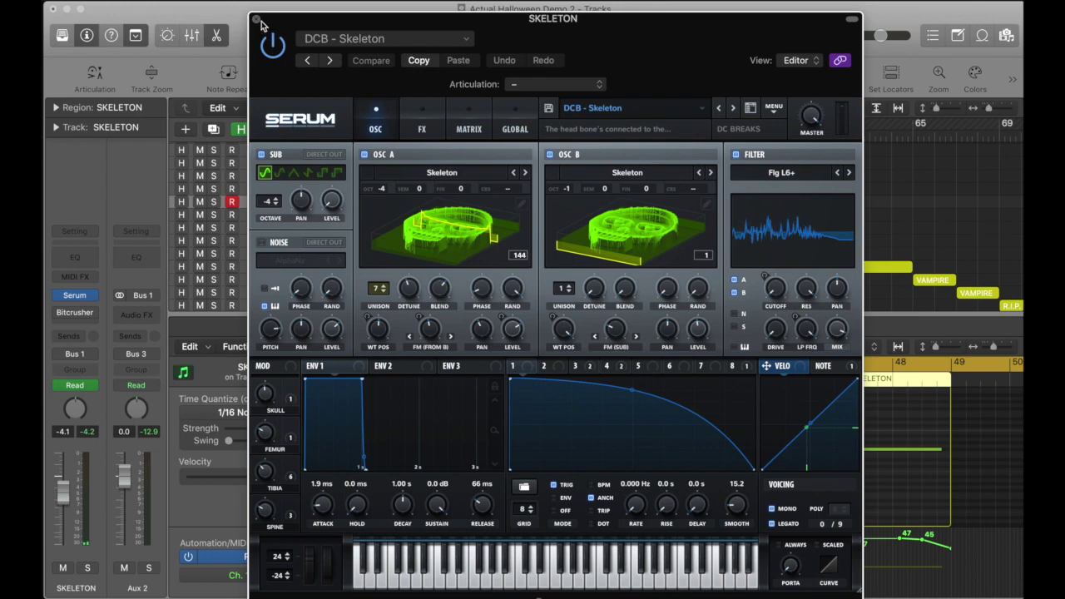
Step: Adjust the Skeleton preset's SKULL, FEMUR, TIBIA and SPINE macros to audition them, and close the plug-in
{"action": "left_click_drag", "start_coordinate": [272, 404], "coordinate": [271, 370]}
{"action": "left_click_drag", "start_coordinate": [268, 426], "coordinate": [275, 399]}
{"action": "left_click_drag", "start_coordinate": [254, 473], "coordinate": [276, 406]}
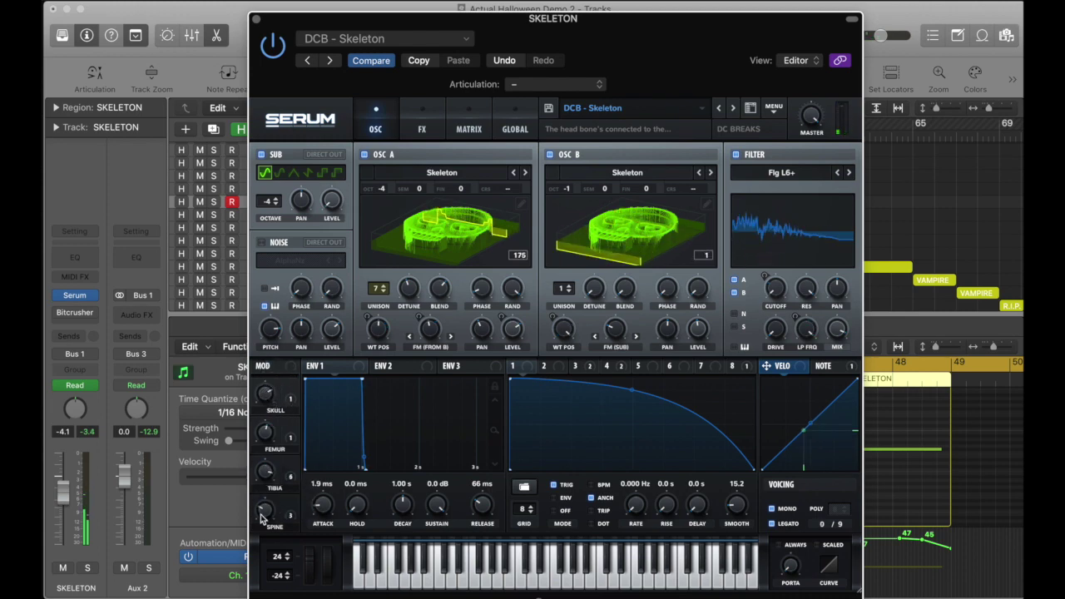
{"action": "left_click_drag", "start_coordinate": [266, 509], "coordinate": [277, 476]}
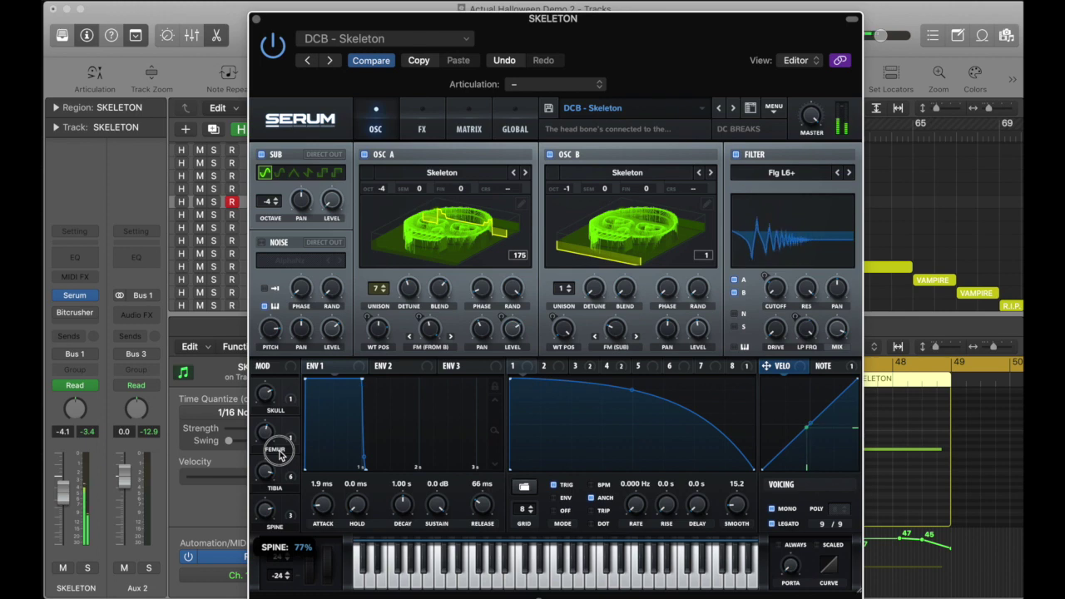
{"action": "left_click_drag", "start_coordinate": [279, 450], "coordinate": [278, 450]}
{"action": "left_click_drag", "start_coordinate": [269, 470], "coordinate": [272, 514]}
{"action": "left_click_drag", "start_coordinate": [271, 442], "coordinate": [271, 464]}
{"action": "left_click_drag", "start_coordinate": [271, 396], "coordinate": [271, 444]}
{"action": "left_click", "coordinate": [256, 18]}
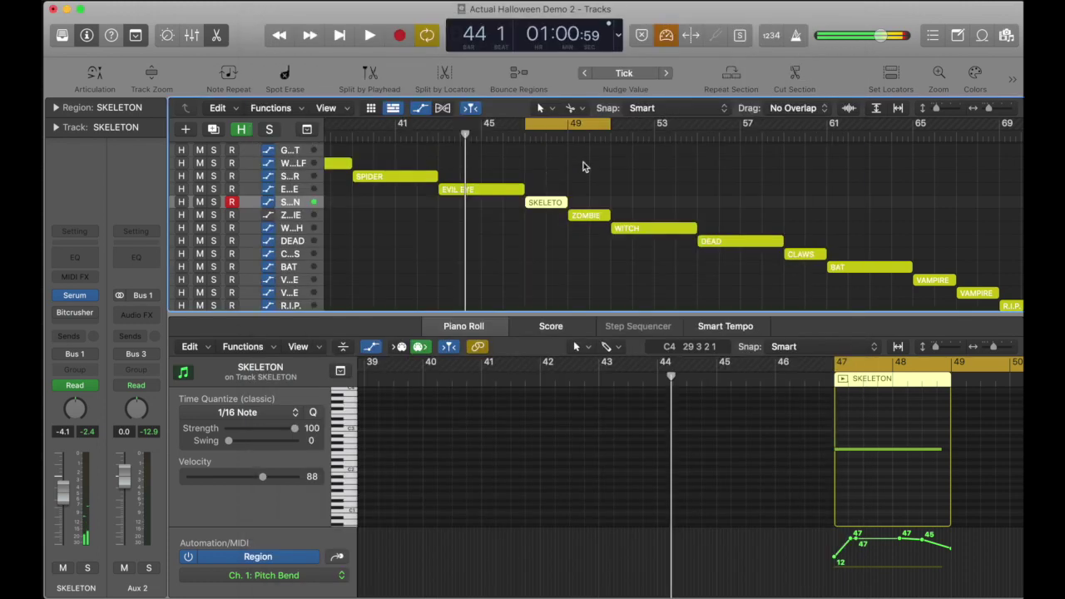
Step: Select the ZOMBIE track, shorten the cycle range to bars 49 to 51, play its region, and turn solo on
{"action": "left_click", "coordinate": [292, 216]}
{"action": "left_click_drag", "start_coordinate": [579, 132], "coordinate": [606, 124]}
{"action": "key", "text": "space"}
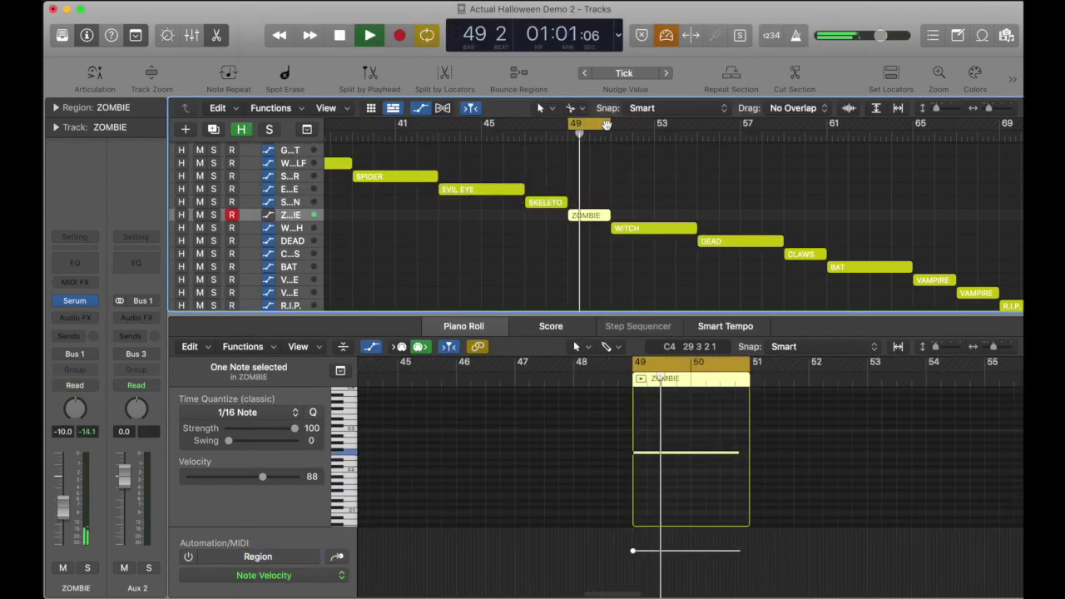
{"action": "key", "text": "space"}
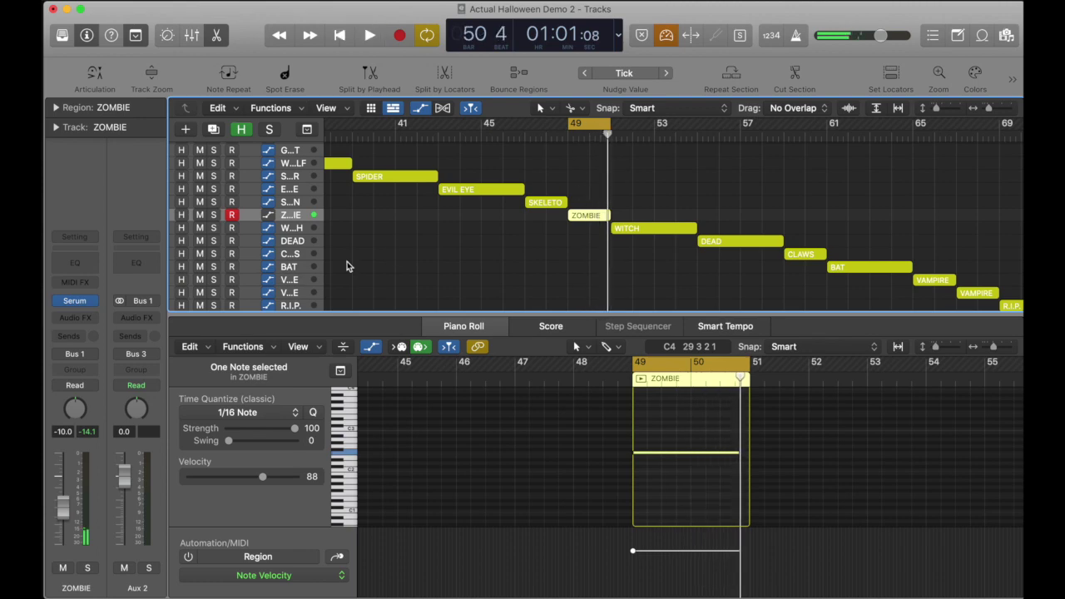
{"action": "key", "text": "ctrl+s"}
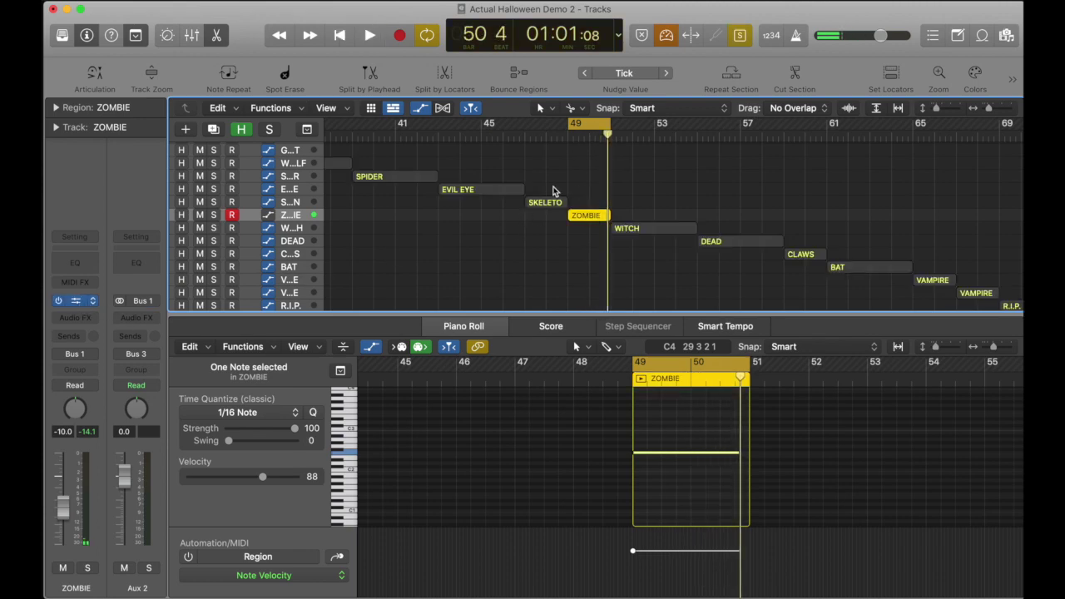
Step: Bring up the Zombie Serum preset and audition it with a high and a low note on its on-screen keyboard
{"action": "key", "text": "v"}
{"action": "left_click_drag", "start_coordinate": [634, 184], "coordinate": [572, 19]}
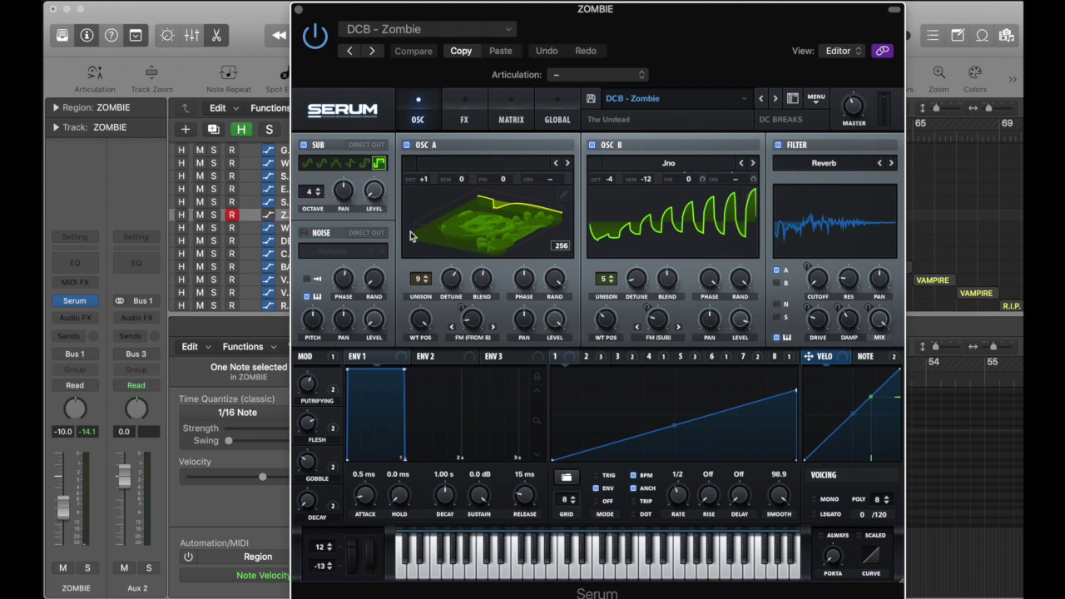
{"action": "left_click", "coordinate": [514, 555]}
{"action": "left_click", "coordinate": [413, 559]}
Step: Adjust the Zombie preset's PUTRIFYING, FLESH, GOBBLE and DECAY macros while auditioning the sound
{"action": "left_click_drag", "start_coordinate": [302, 394], "coordinate": [318, 335]}
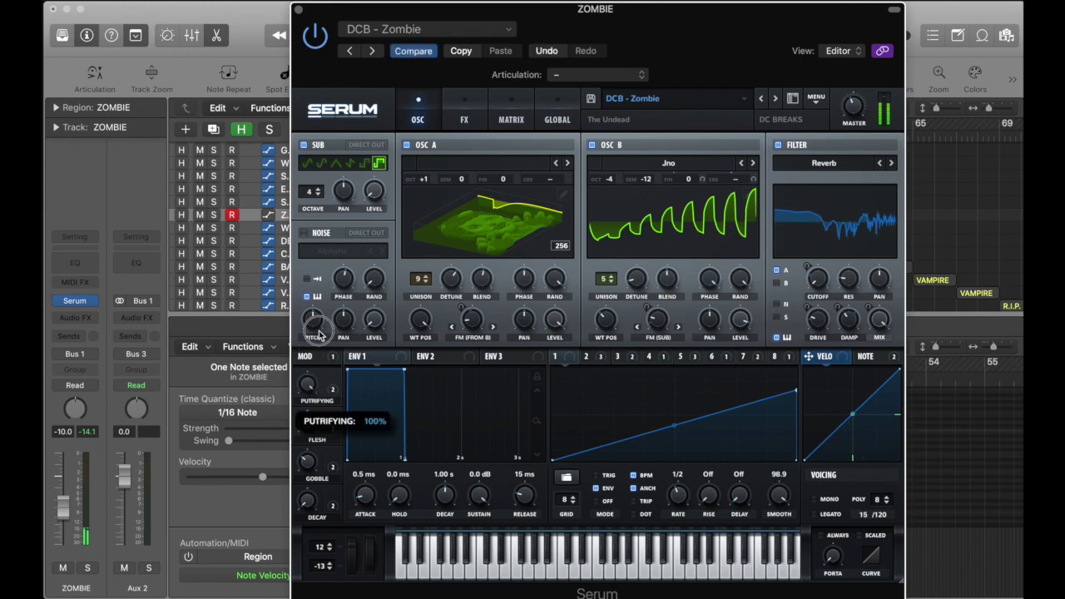
{"action": "left_click_drag", "start_coordinate": [307, 426], "coordinate": [309, 467]}
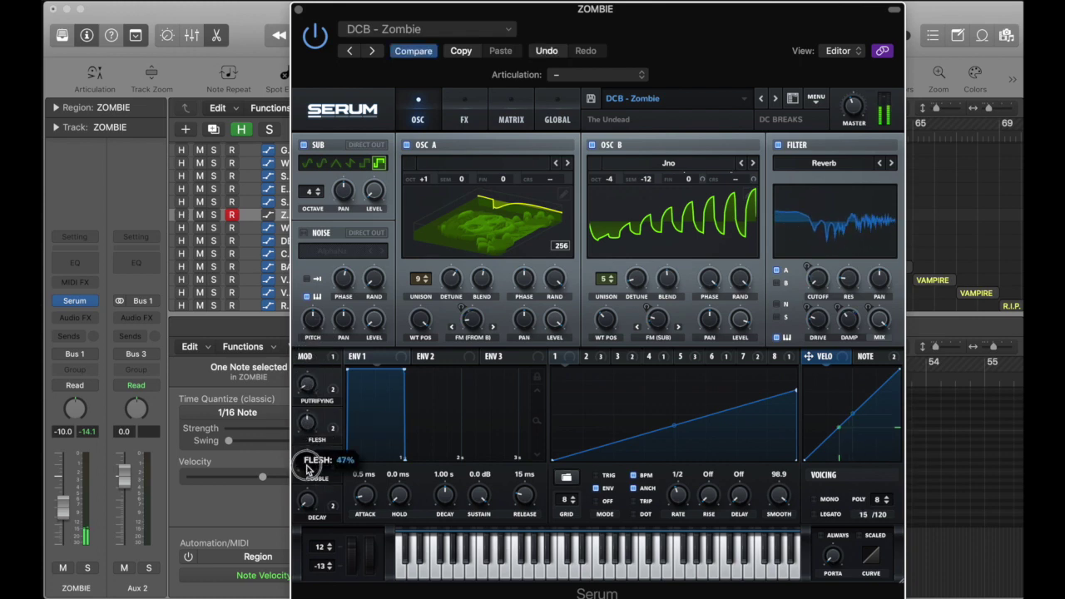
{"action": "left_click_drag", "start_coordinate": [309, 521], "coordinate": [313, 389]}
{"action": "left_click_drag", "start_coordinate": [311, 470], "coordinate": [315, 447]}
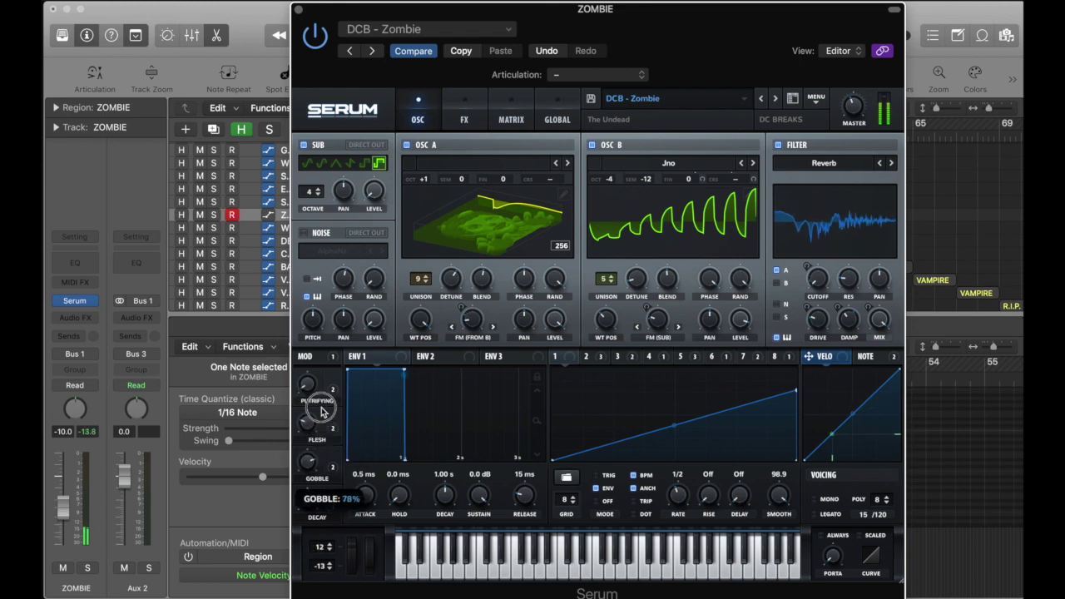
{"action": "left_click_drag", "start_coordinate": [324, 391], "coordinate": [323, 369]}
{"action": "left_click_drag", "start_coordinate": [312, 508], "coordinate": [312, 475]}
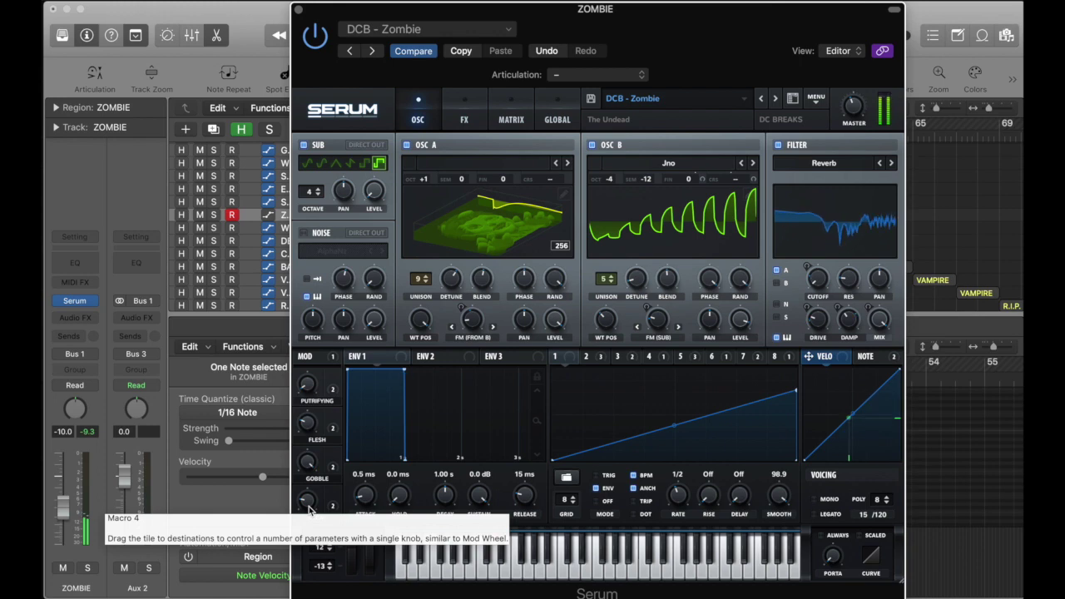
Step: Adjust the Zombie preset's DECAY macro once more and close its plug-in window
{"action": "left_click_drag", "start_coordinate": [308, 509], "coordinate": [392, 474]}
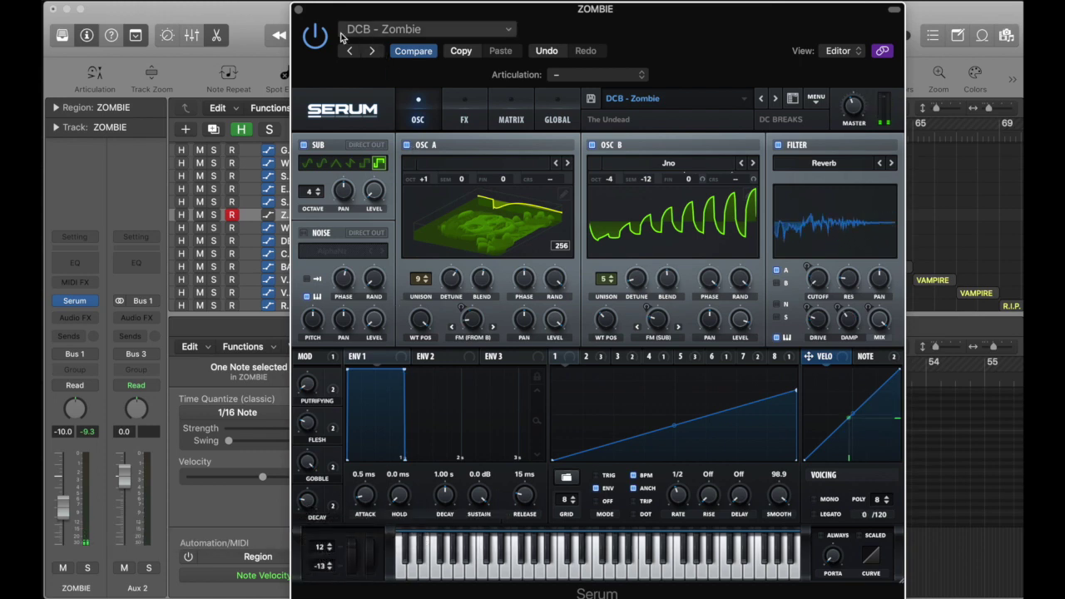
{"action": "left_click", "coordinate": [299, 10]}
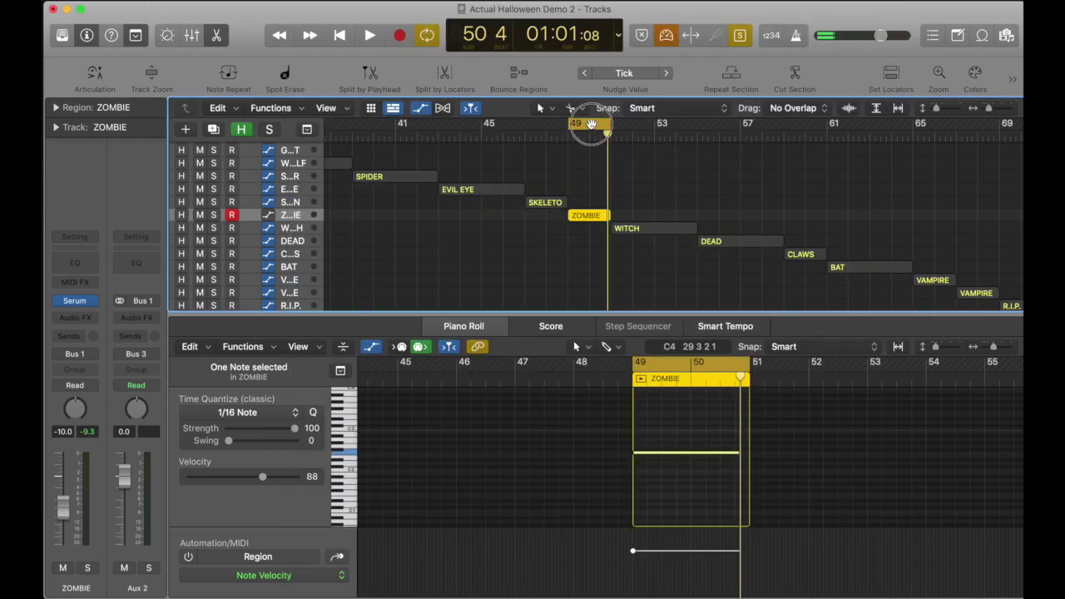
Step: Move the cycle range to bars 51 to 58, select the WITCH track, and play it with its Serum plug-in open
{"action": "left_click_drag", "start_coordinate": [611, 124], "coordinate": [760, 127]}
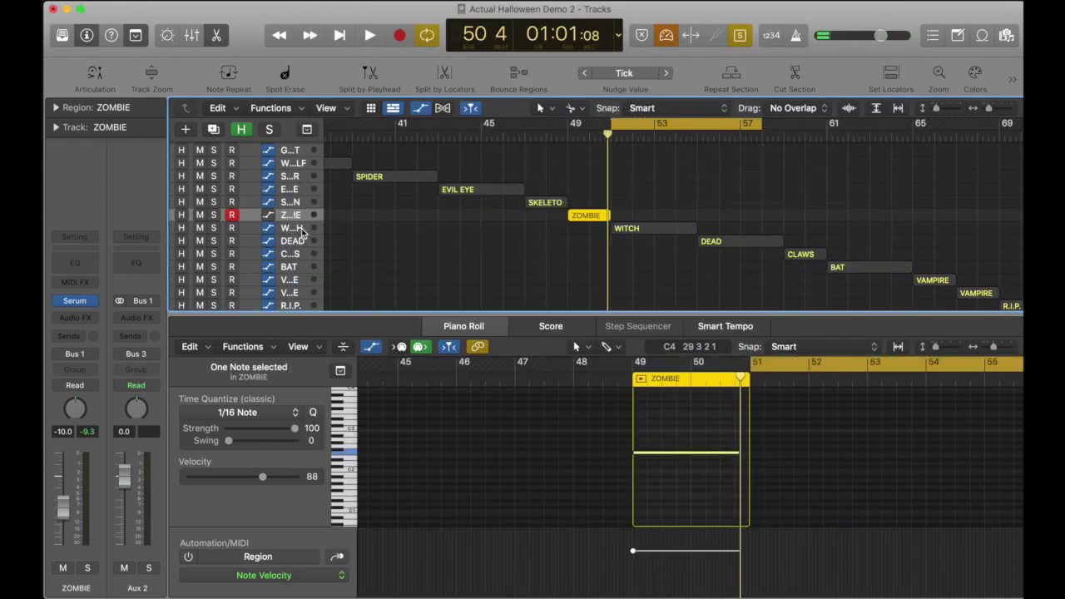
{"action": "left_click", "coordinate": [303, 230]}
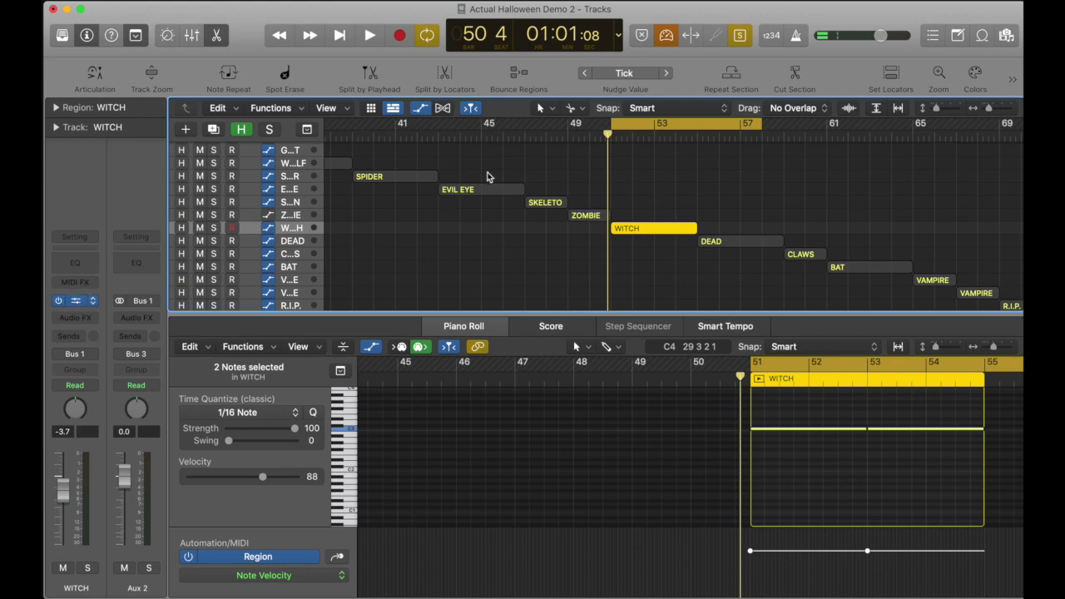
{"action": "key", "text": "v"}
{"action": "key", "text": "space"}
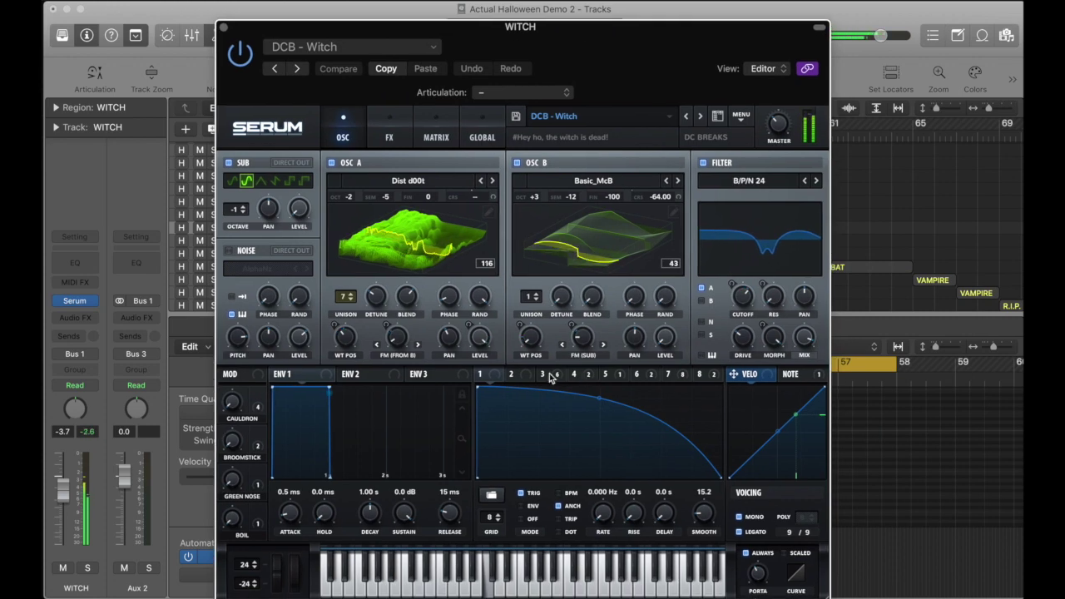
Step: Look through LFOs 2 to 6 of the Witch preset while the region plays
{"action": "left_click", "coordinate": [511, 373]}
{"action": "left_click", "coordinate": [555, 375]}
{"action": "left_click", "coordinate": [582, 375]}
{"action": "left_click", "coordinate": [613, 375]}
{"action": "left_click", "coordinate": [651, 376]}
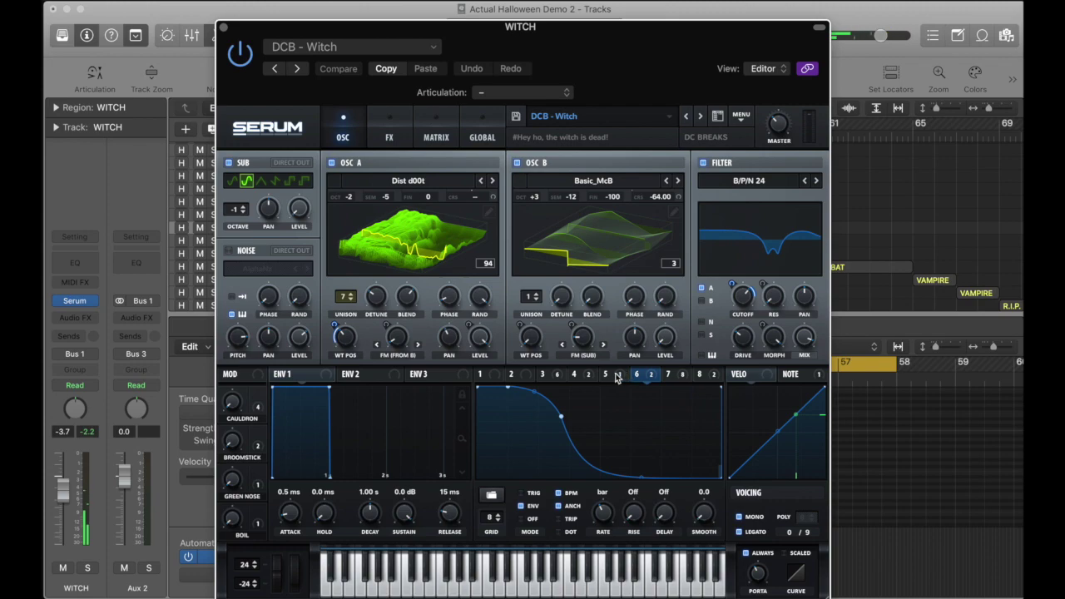
Step: Stop playback, shorten the cycle range to bars 51 to 55, and display LFO 3 of the Witch preset
{"action": "left_click_drag", "start_coordinate": [469, 33], "coordinate": [533, 306]}
{"action": "key", "text": "space"}
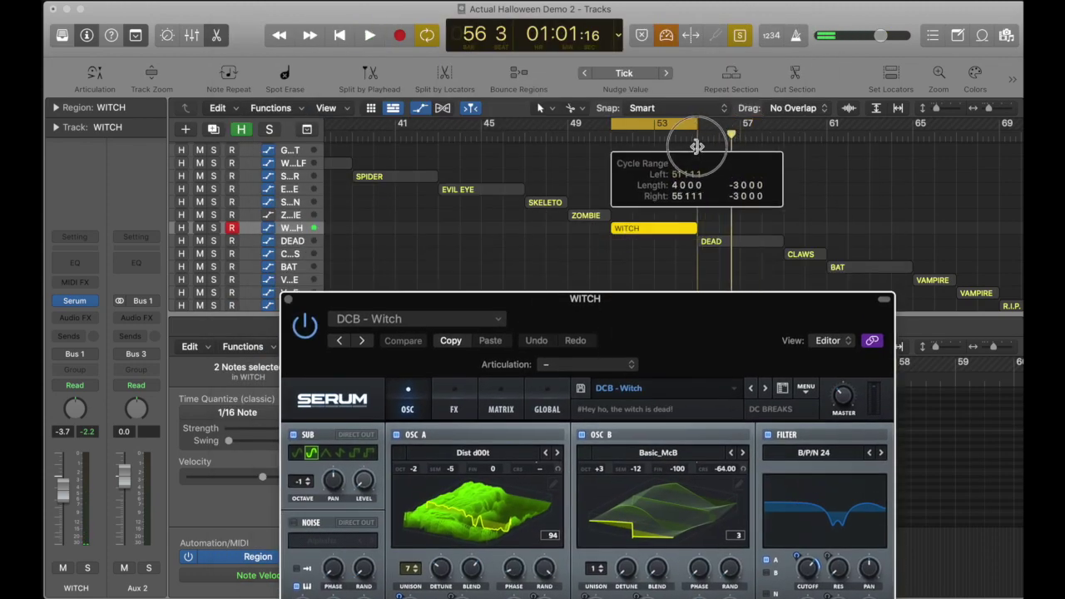
{"action": "left_click_drag", "start_coordinate": [682, 332], "coordinate": [637, 68]}
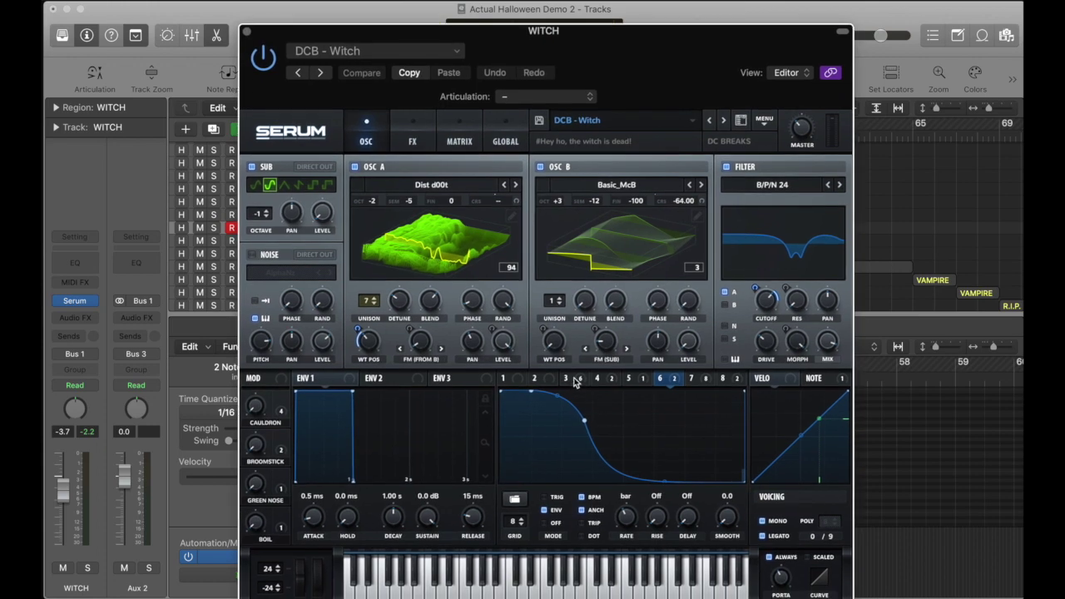
{"action": "left_click", "coordinate": [573, 378]}
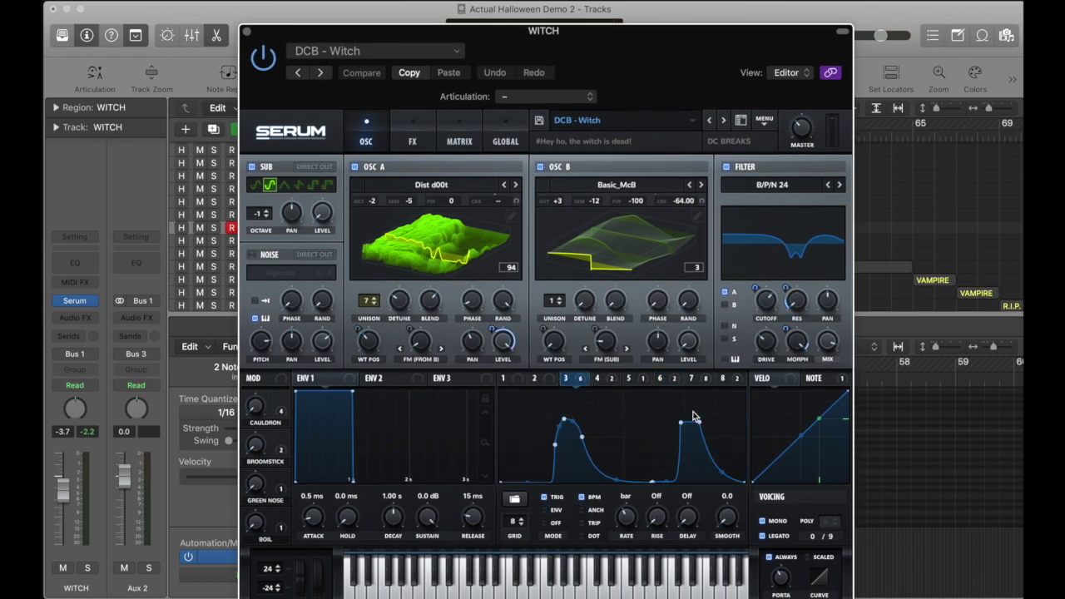
{"action": "key", "text": "ctrl+s"}
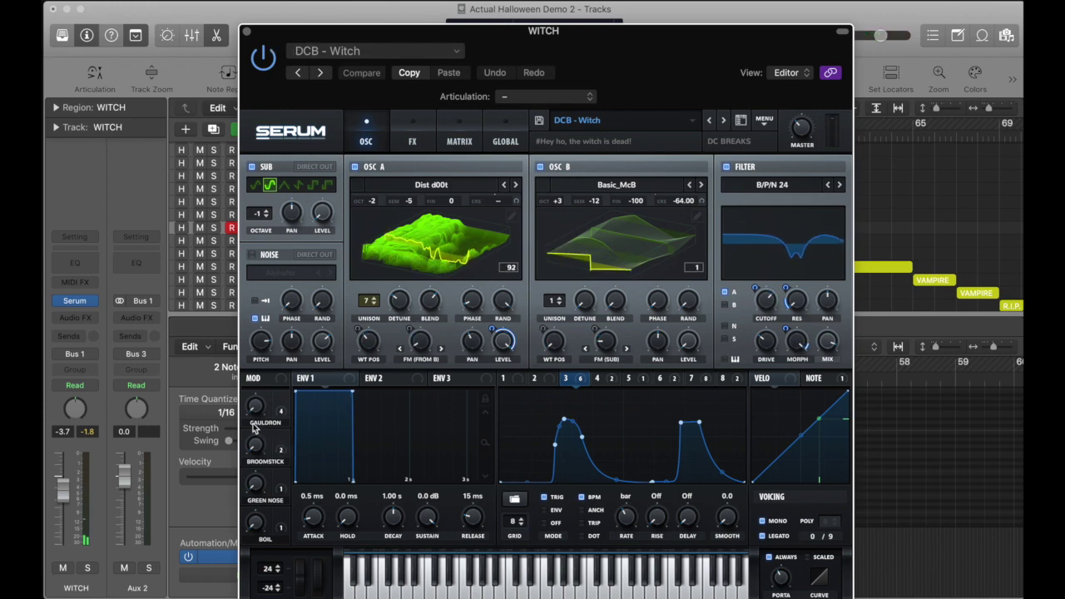
Step: Adjust the Witch preset's CAULDRON, BROOMSTICK, GREEN NOSE and BOIL macros while auditioning the sound, and close the plug-in
{"action": "left_click_drag", "start_coordinate": [256, 427], "coordinate": [263, 384]}
{"action": "left_click_drag", "start_coordinate": [289, 482], "coordinate": [262, 458]}
{"action": "mouse_move", "coordinate": [258, 517]}
{"action": "left_mouse_down"}
{"action": "mouse_move", "coordinate": [273, 443]}
{"action": "mouse_move", "coordinate": [265, 520]}
{"action": "left_mouse_up"}
{"action": "mouse_move", "coordinate": [255, 405]}
{"action": "left_mouse_down"}
{"action": "mouse_move", "coordinate": [269, 374]}
{"action": "mouse_move", "coordinate": [263, 389]}
{"action": "left_mouse_up"}
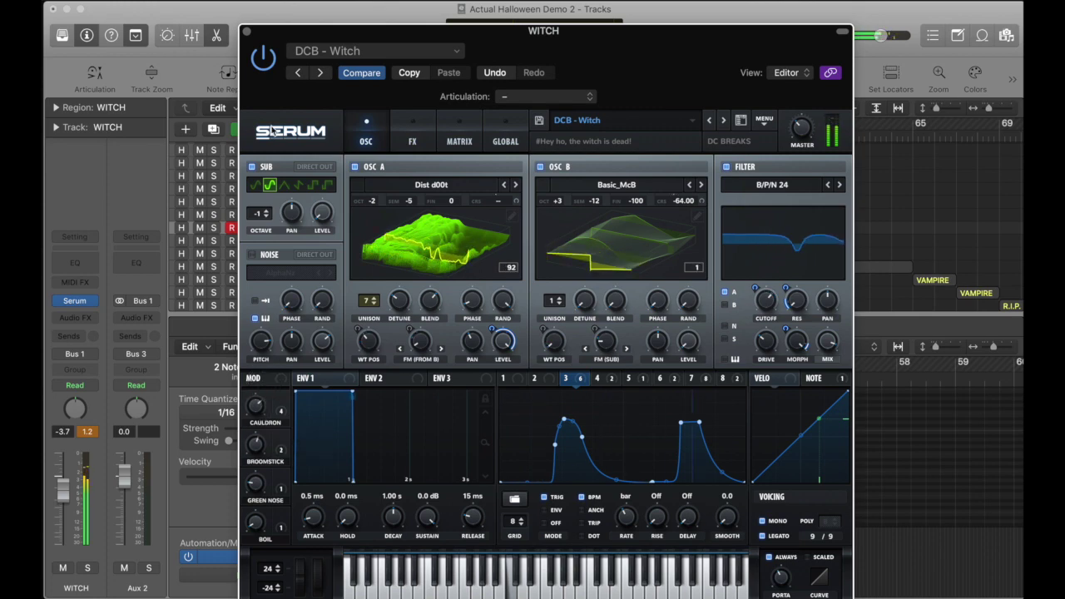
{"action": "left_click", "coordinate": [250, 31]}
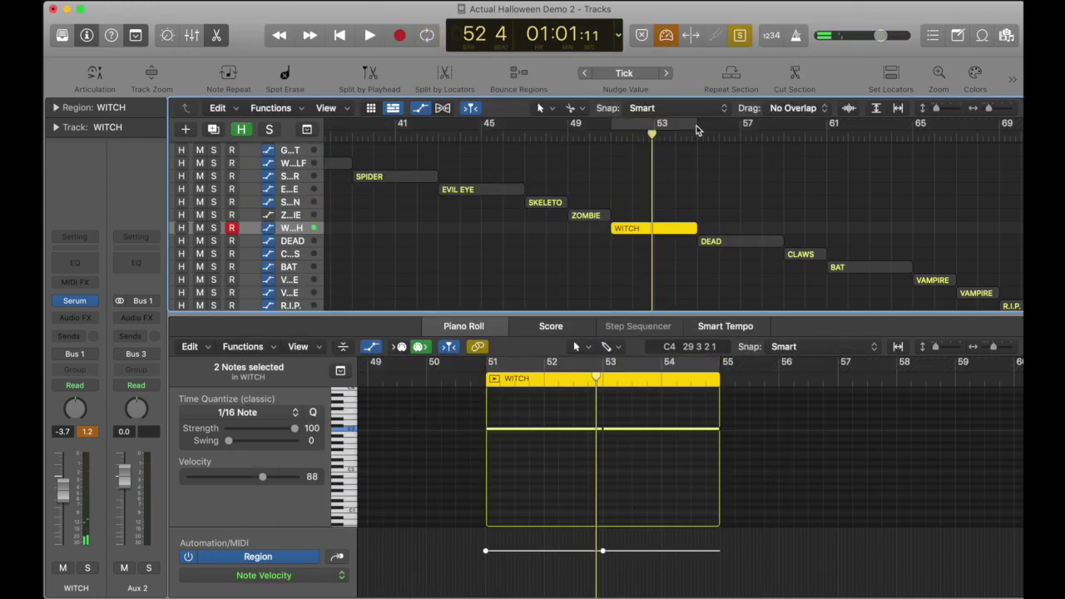
Step: Set the cycle range to bars 55 to 61, select the DEAD track, and audition its region with its Serum preset open
{"action": "left_click_drag", "start_coordinate": [697, 126], "coordinate": [827, 127]}
{"action": "left_click", "coordinate": [302, 244]}
{"action": "key", "text": "space"}
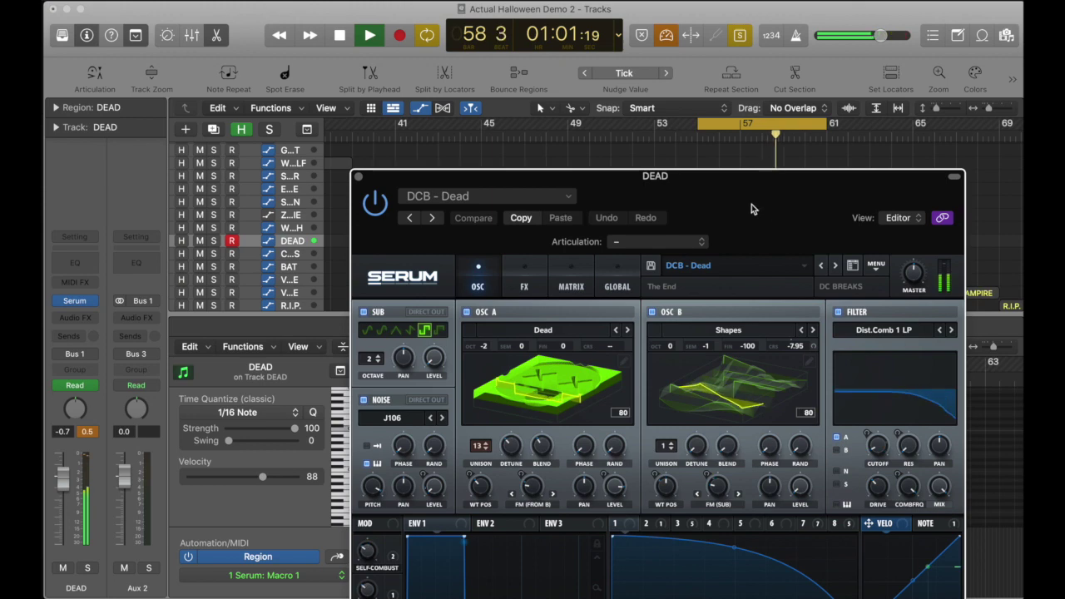
{"action": "key", "text": "space"}
{"action": "left_click_drag", "start_coordinate": [753, 207], "coordinate": [761, 334]}
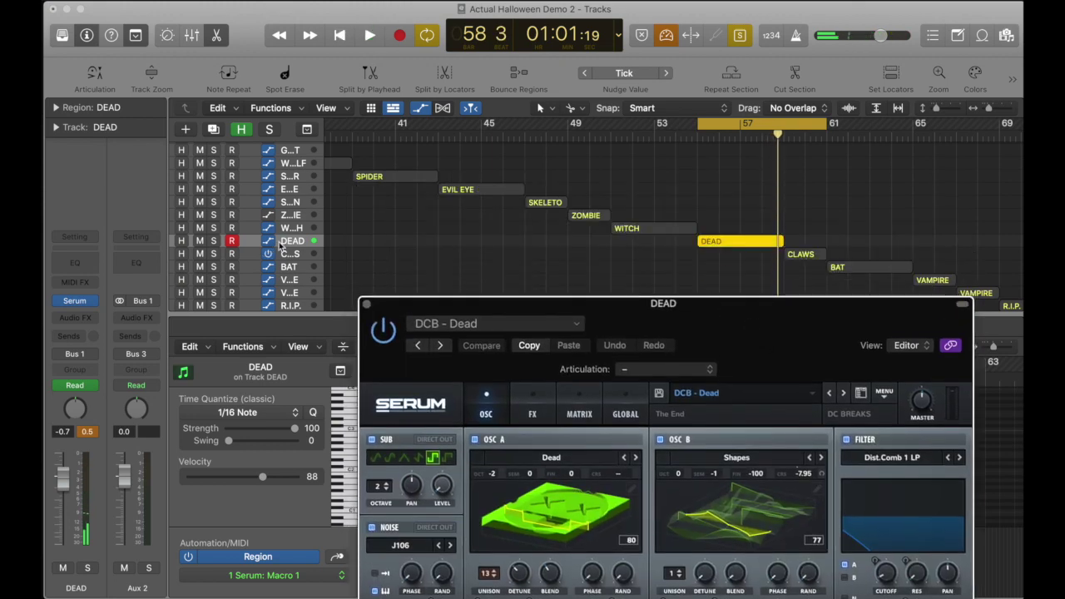
Step: Zoom the DEAD track to show its automation and display the Macro 2 curve
{"action": "key", "text": "ctrl+z"}
{"action": "scroll", "coordinate": [429, 260], "scroll_direction": "down", "scroll_amount": 2}
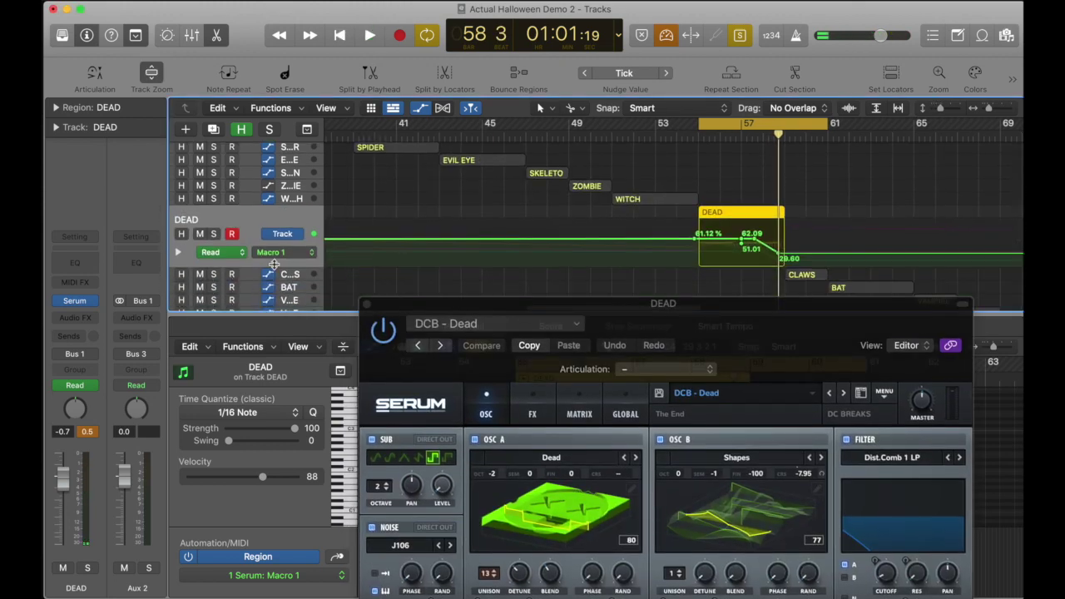
{"action": "left_click", "coordinate": [297, 255]}
{"action": "left_click", "coordinate": [300, 262]}
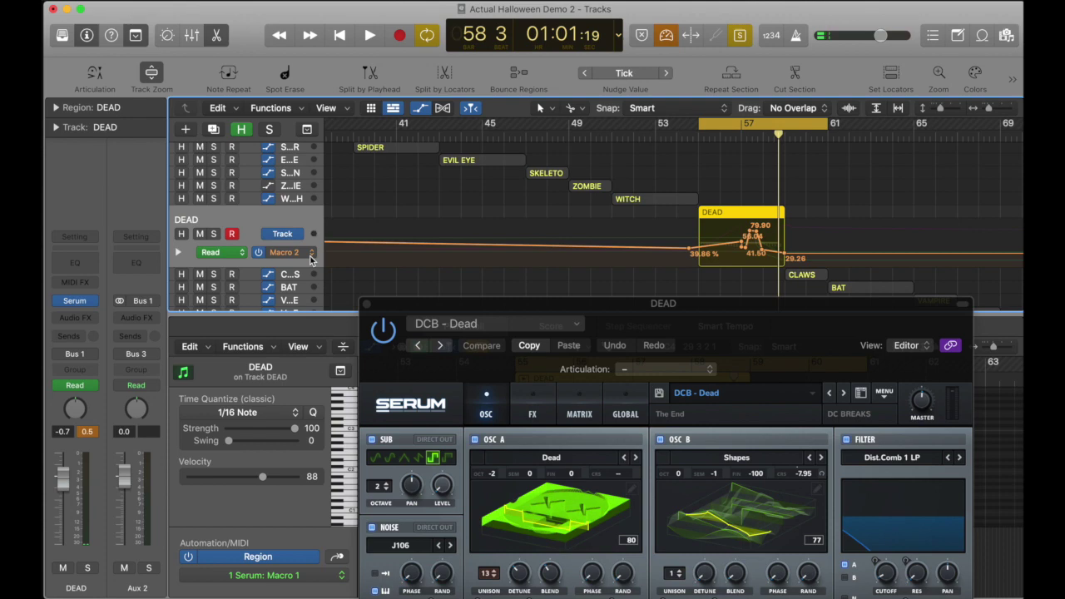
Step: Audition the DEAD region from bar 57 and narrow the cycle range to bars 57 to 59
{"action": "left_click", "coordinate": [742, 133]}
{"action": "key", "text": "space"}
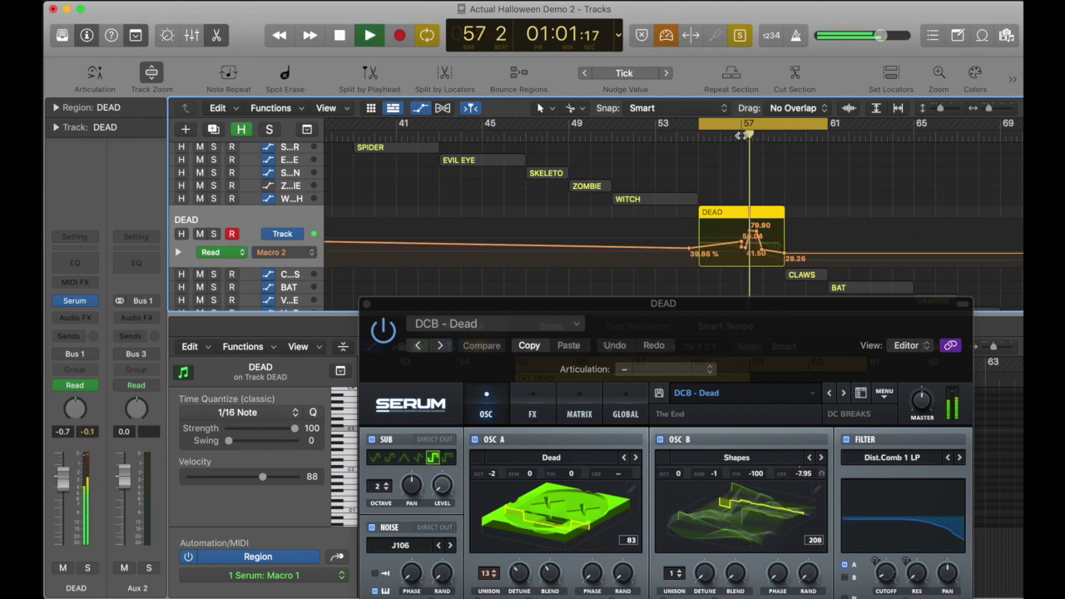
{"action": "key", "text": "space"}
{"action": "left_click_drag", "start_coordinate": [742, 127], "coordinate": [782, 127]}
{"action": "key", "text": "space"}
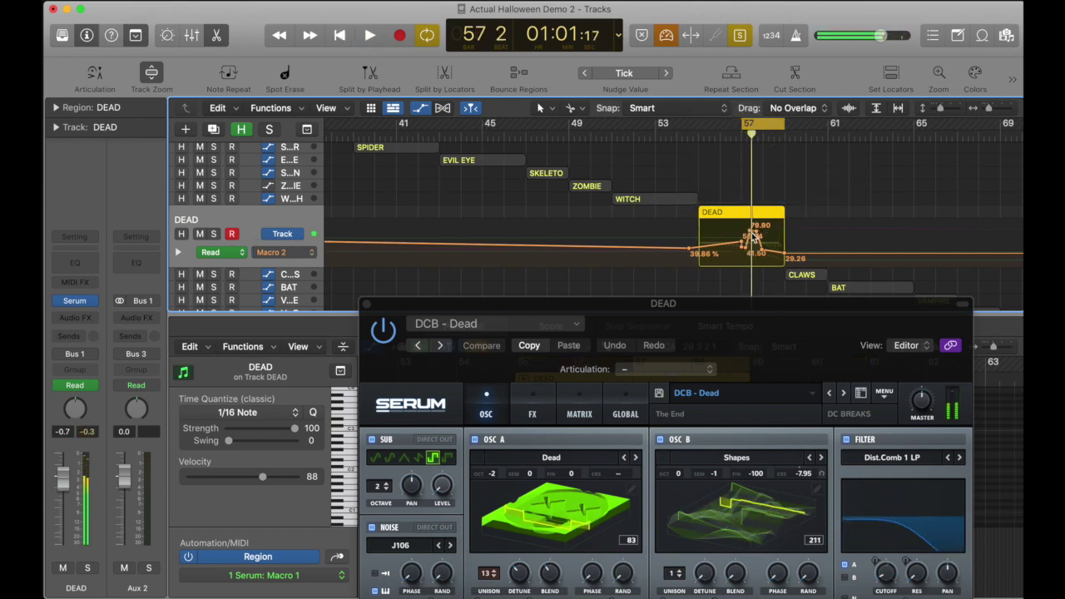
Step: Lower the Macro 2 automation peak just after bar 57 on the DEAD track and audition the change
{"action": "key", "text": "space"}
{"action": "left_click", "coordinate": [756, 233]}
{"action": "left_click_drag", "start_coordinate": [757, 235], "coordinate": [759, 240]}
{"action": "key", "text": "space"}
{"action": "key", "text": "space"}
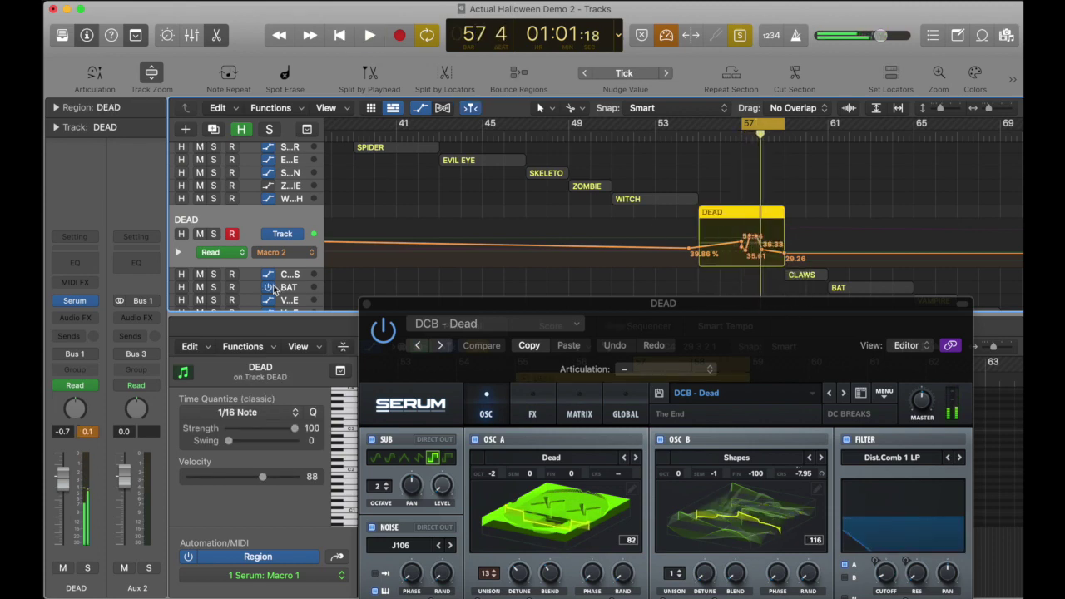
Step: Reveal a second automation lane for the DEAD track, display Macro 4 in it, and switch it to Macro 3
{"action": "left_click", "coordinate": [177, 255]}
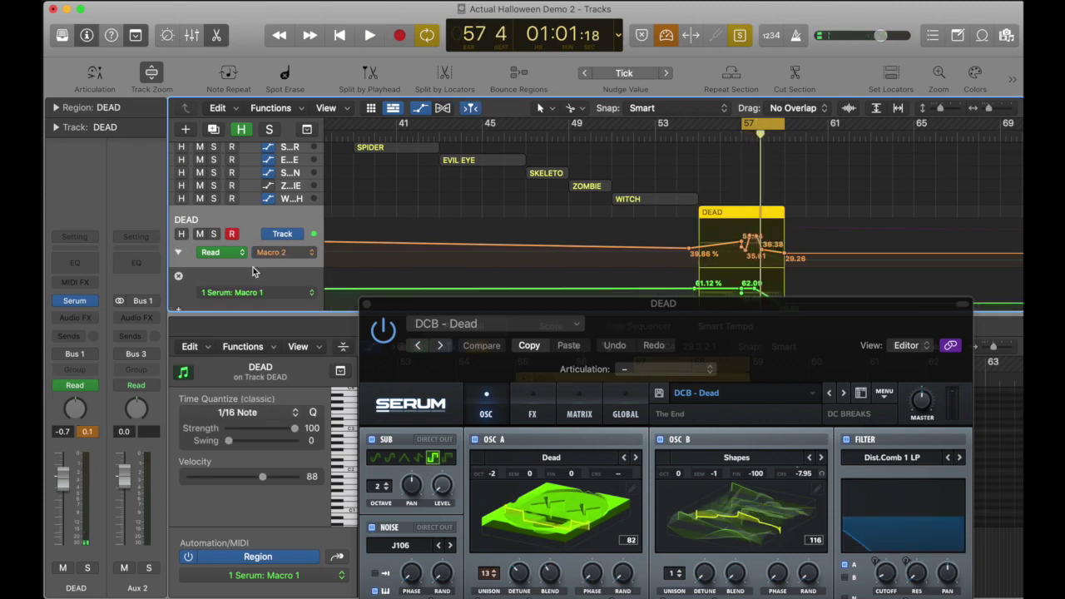
{"action": "scroll", "coordinate": [416, 219], "scroll_direction": "down", "scroll_amount": 5}
{"action": "scroll", "coordinate": [333, 187], "scroll_direction": "up", "scroll_amount": 1}
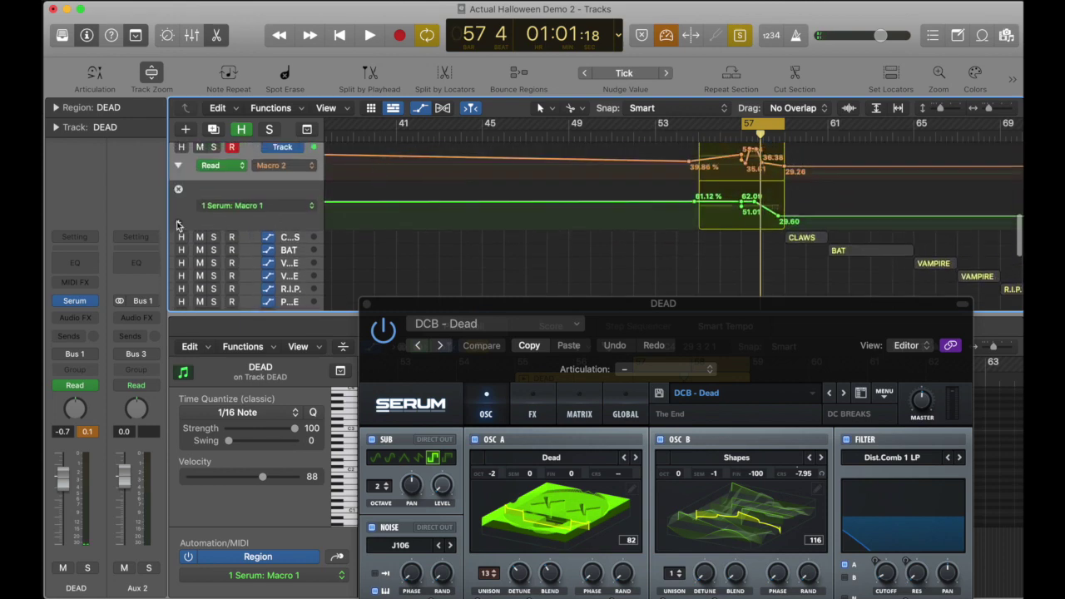
{"action": "left_click", "coordinate": [295, 204]}
{"action": "left_click", "coordinate": [320, 235]}
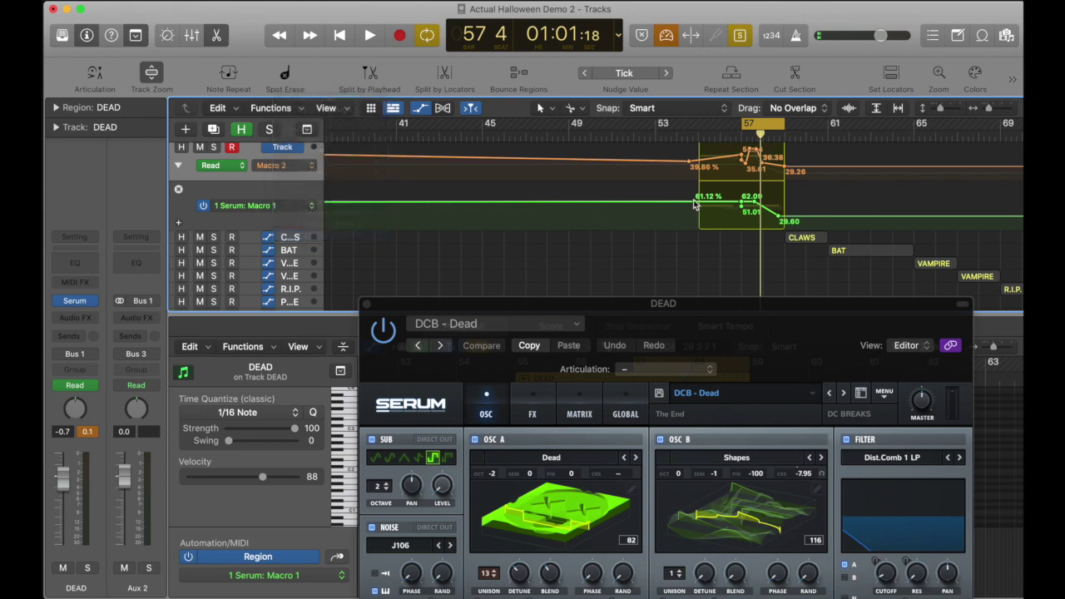
{"action": "left_click", "coordinate": [291, 205]}
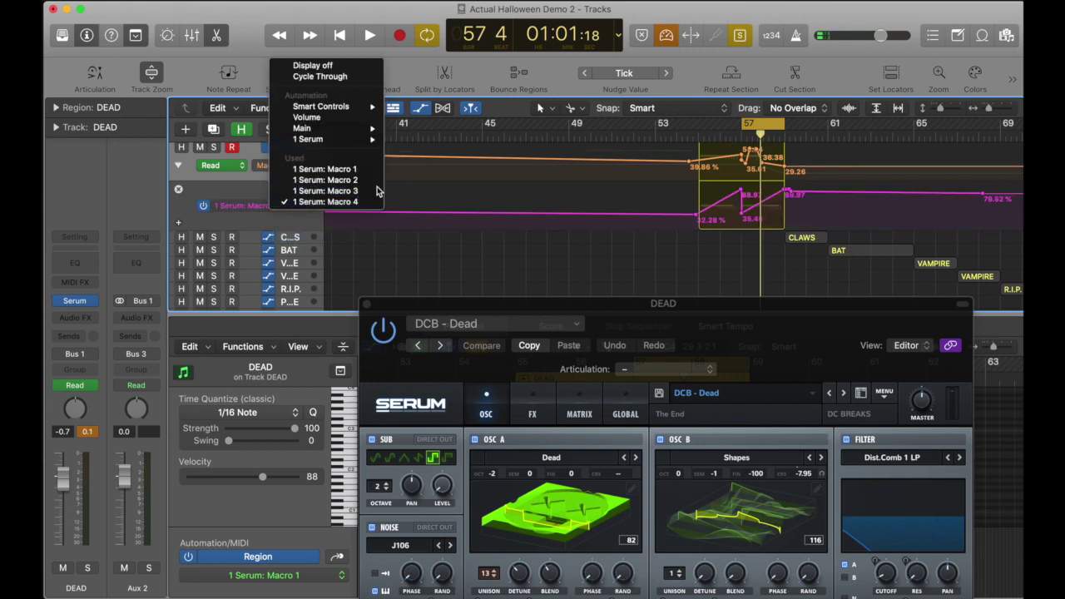
{"action": "left_click", "coordinate": [316, 192]}
Step: Reshape the Macro 3 automation after bar 57 by pulling a point near the peak down to the lane's bottom, and audition it
{"action": "scroll", "coordinate": [778, 230], "scroll_direction": "up", "scroll_amount": 1}
{"action": "mouse_move", "coordinate": [744, 213]}
{"action": "left_mouse_down"}
{"action": "mouse_move", "coordinate": [764, 227]}
{"action": "mouse_move", "coordinate": [755, 209]}
{"action": "left_mouse_up"}
{"action": "key", "text": "space"}
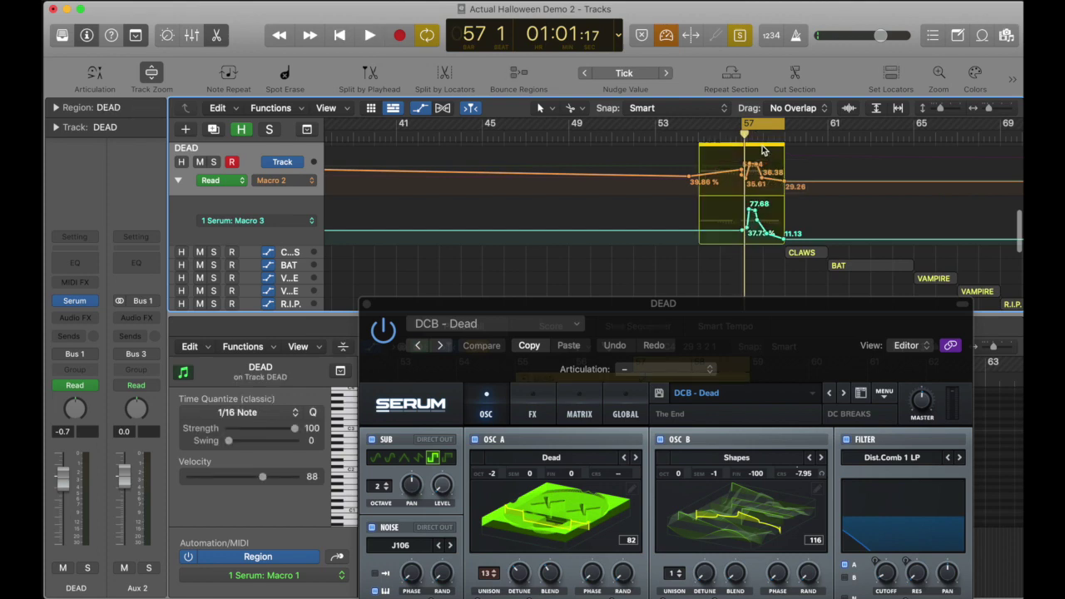
{"action": "key", "text": "space"}
{"action": "left_click_drag", "start_coordinate": [755, 212], "coordinate": [755, 242]}
{"action": "key", "text": "space"}
{"action": "key", "text": "space"}
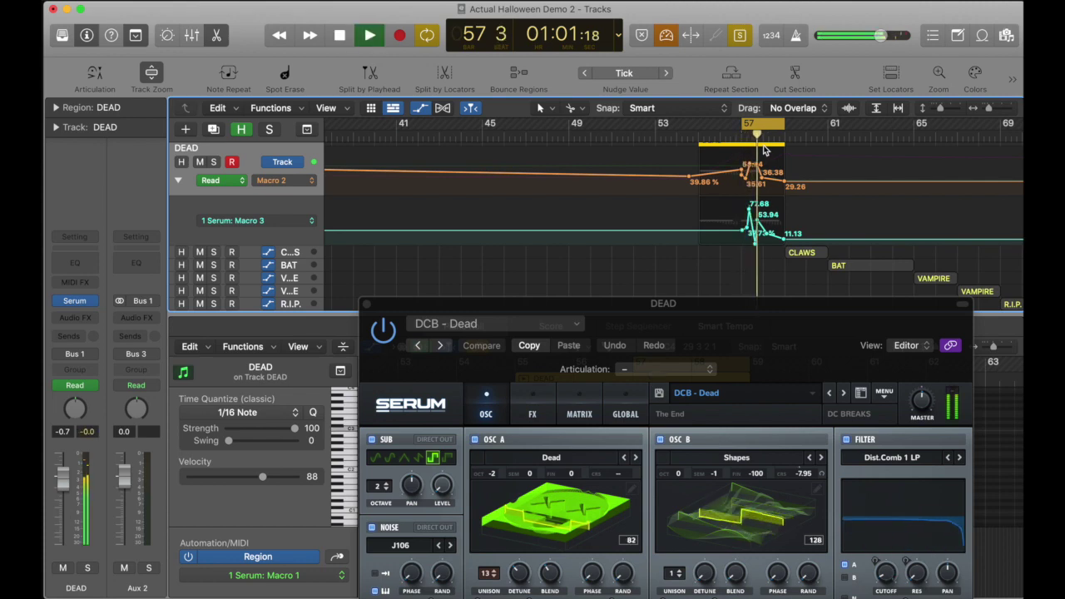
{"action": "key", "text": "space"}
Step: Turn off the DEAD track's zoom and set the cycle range to bars 55 to 59
{"action": "scroll", "coordinate": [776, 187], "scroll_direction": "up", "scroll_amount": 2}
{"action": "key", "text": "ctrl+z"}
{"action": "left_click_drag", "start_coordinate": [699, 128], "coordinate": [784, 130]}
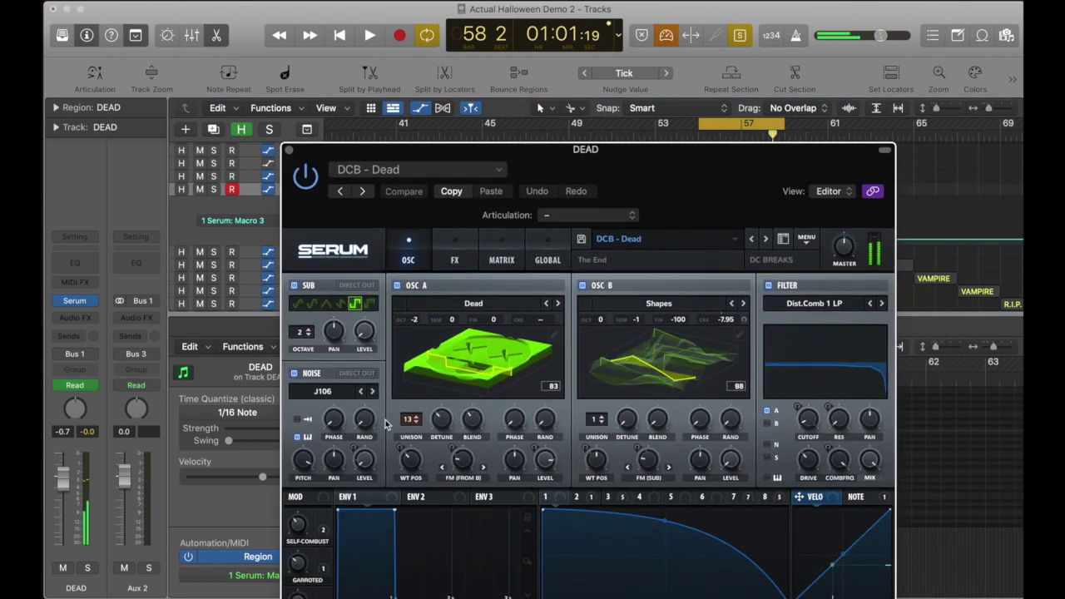
Step: Adjust the Dead preset's EATEN ALIVE and GARROTED macros while auditioning the sound, and close the plug-in
{"action": "left_click_drag", "start_coordinate": [540, 151], "coordinate": [554, 11]}
{"action": "mouse_move", "coordinate": [315, 467]}
{"action": "left_mouse_down"}
{"action": "mouse_move", "coordinate": [323, 400]}
{"action": "mouse_move", "coordinate": [314, 462]}
{"action": "left_mouse_up"}
{"action": "mouse_move", "coordinate": [312, 424]}
{"action": "left_mouse_down"}
{"action": "mouse_move", "coordinate": [324, 323]}
{"action": "mouse_move", "coordinate": [323, 416]}
{"action": "mouse_move", "coordinate": [308, 404]}
{"action": "mouse_move", "coordinate": [313, 340]}
{"action": "mouse_move", "coordinate": [311, 399]}
{"action": "mouse_move", "coordinate": [322, 408]}
{"action": "left_mouse_up"}
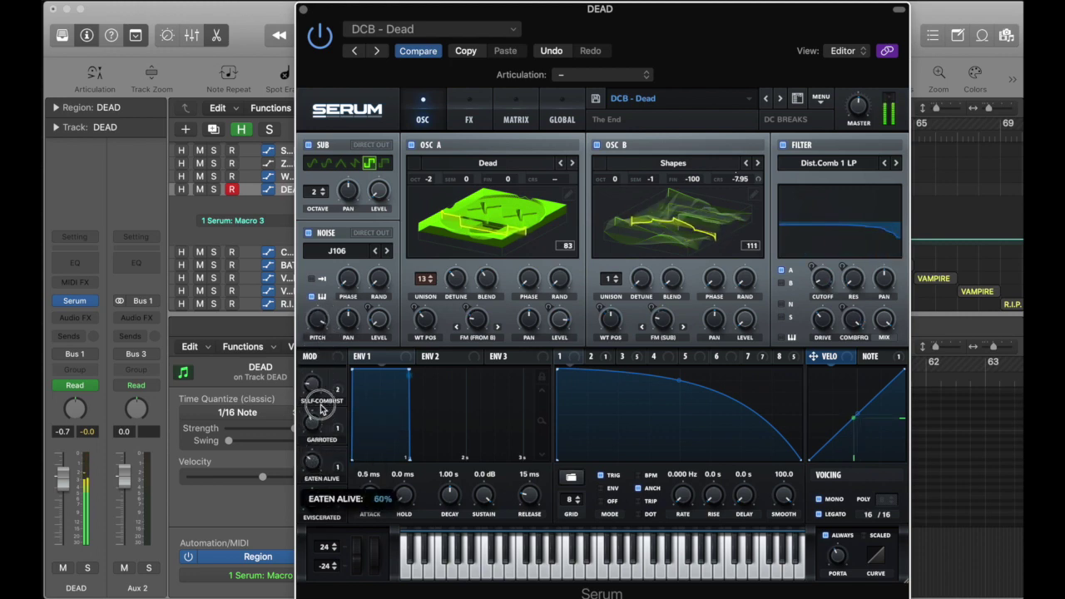
{"action": "left_click", "coordinate": [304, 10]}
Step: Move the cycle range to bars 59 to 63, select the CLAWS track, and play its region
{"action": "left_click_drag", "start_coordinate": [719, 121], "coordinate": [805, 123]}
{"action": "left_click_drag", "start_coordinate": [285, 250], "coordinate": [292, 240]}
{"action": "left_click", "coordinate": [293, 240]}
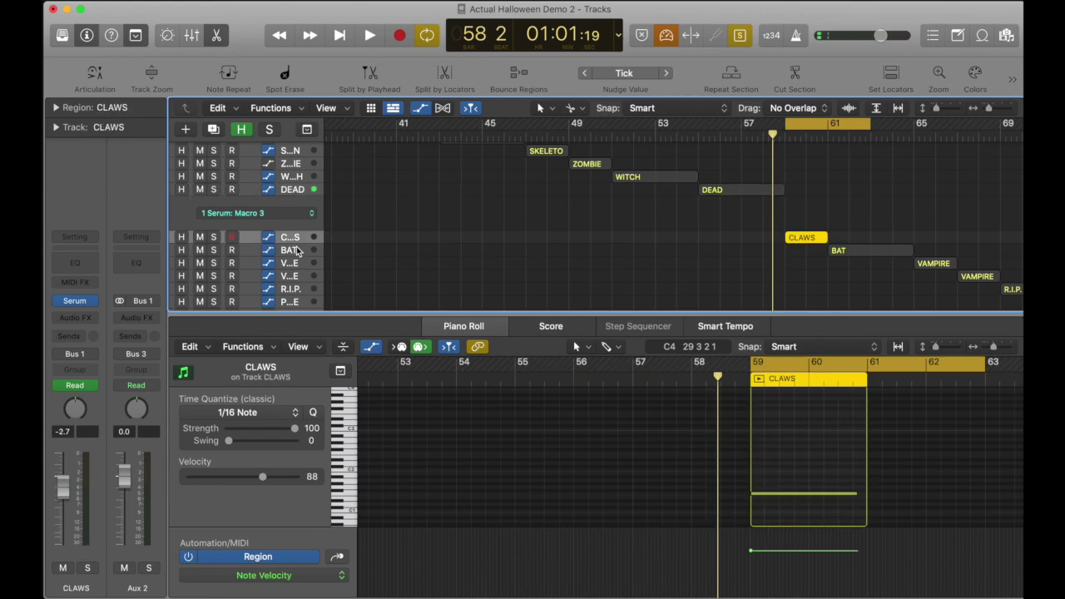
{"action": "key", "text": "space"}
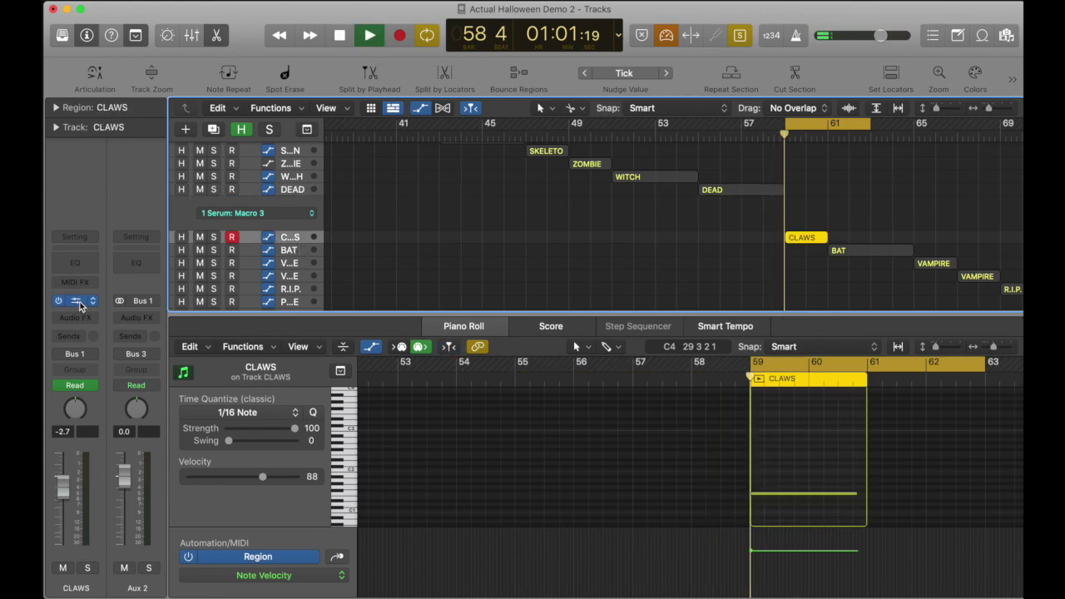
{"action": "scroll", "coordinate": [696, 189], "scroll_direction": "right", "scroll_amount": 4}
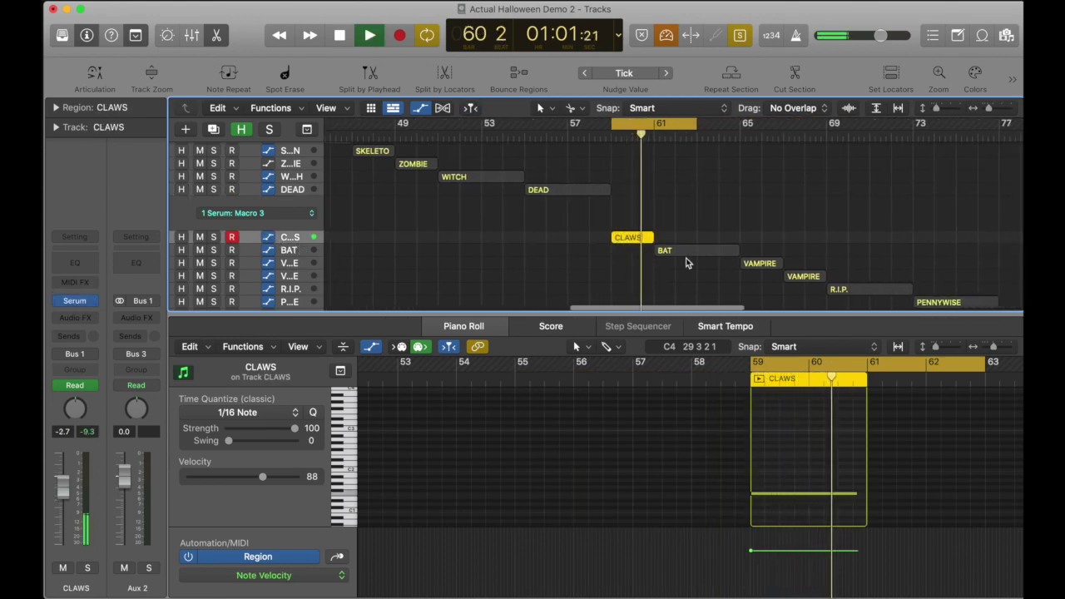
{"action": "key", "text": "space"}
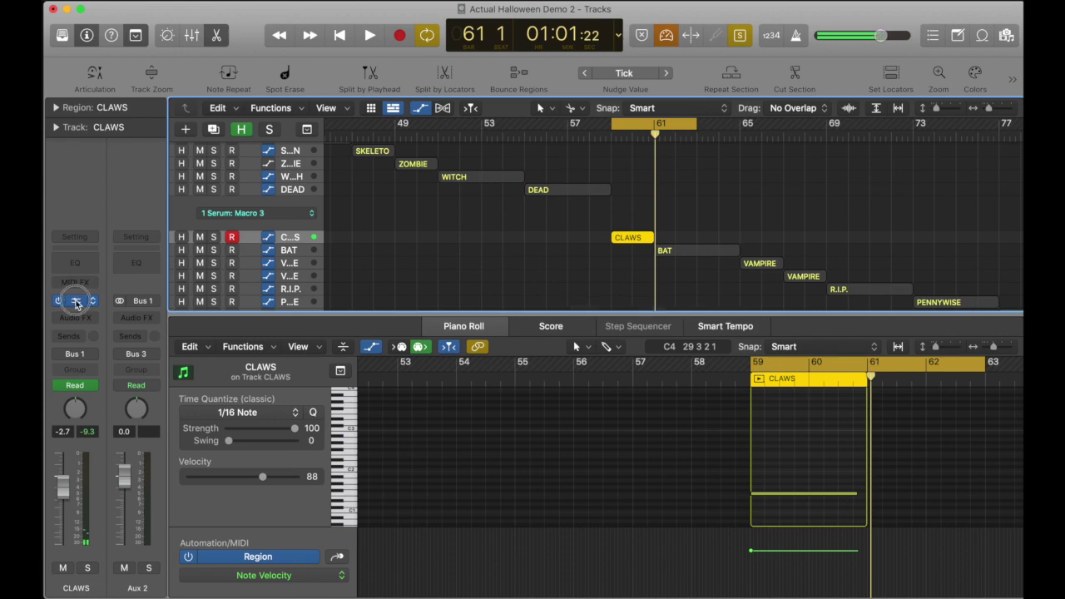
Step: Open the Claws preset's Serum window and audition changes to its TALONS, NAILS and GRASP macros and the mod wheel
{"action": "left_click", "coordinate": [92, 303]}
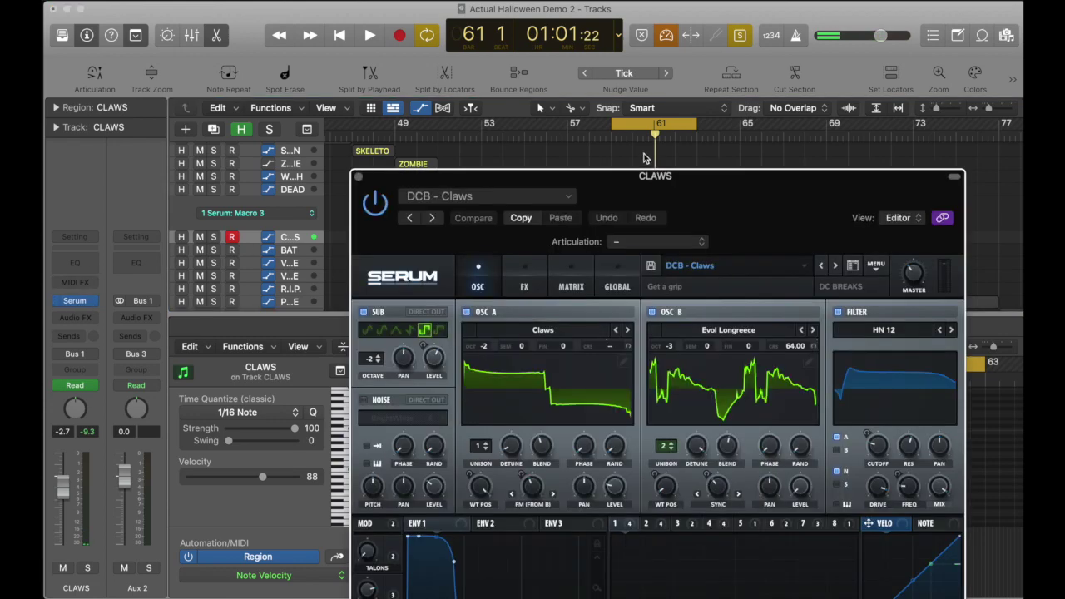
{"action": "left_click_drag", "start_coordinate": [702, 180], "coordinate": [637, 40]}
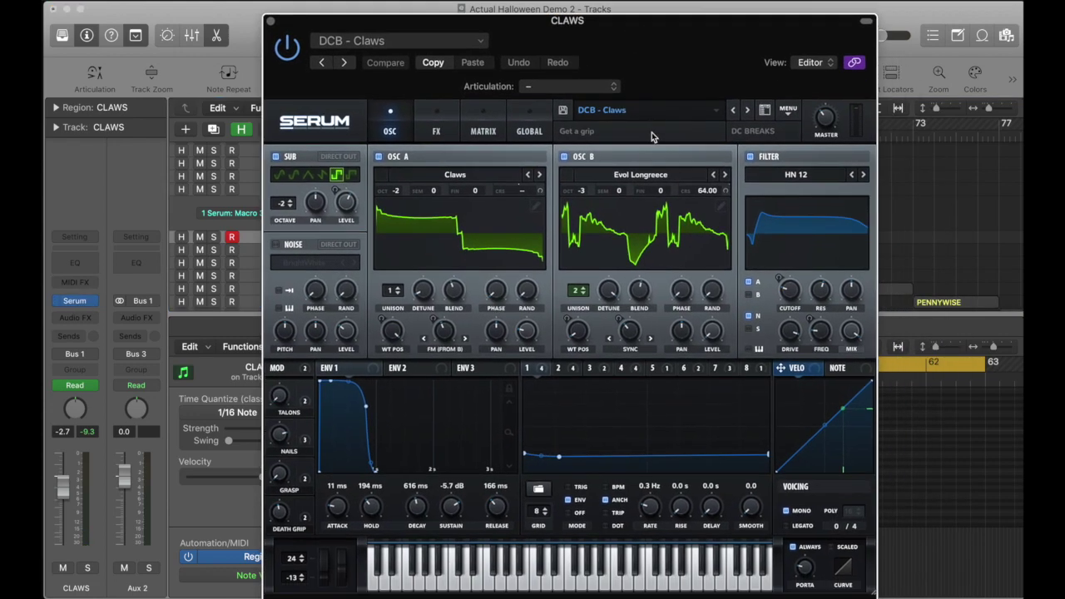
{"action": "left_click_drag", "start_coordinate": [284, 403], "coordinate": [287, 336]}
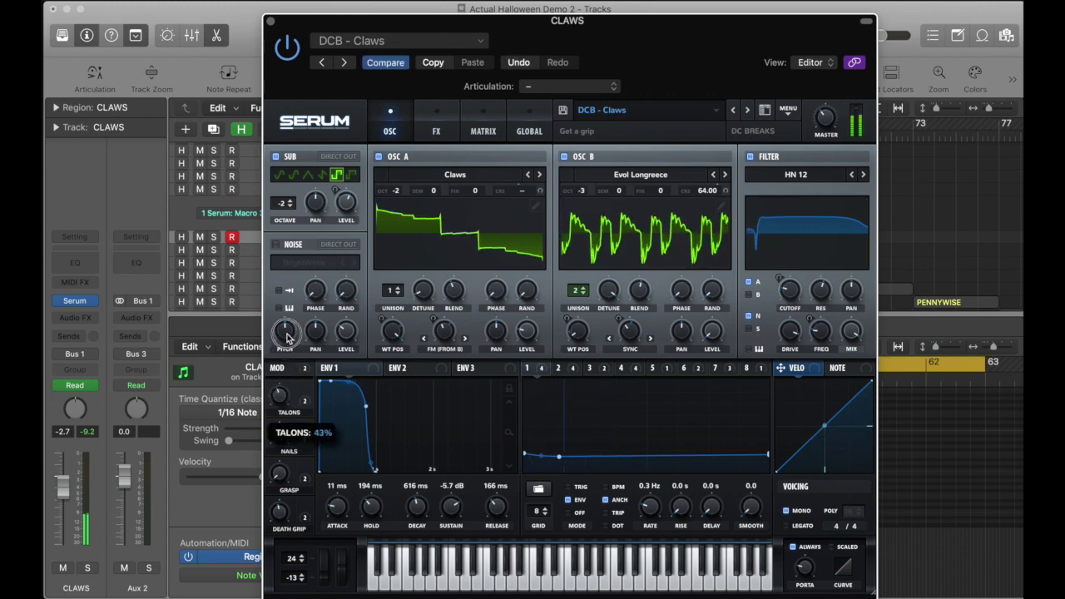
{"action": "left_click_drag", "start_coordinate": [282, 449], "coordinate": [286, 412]}
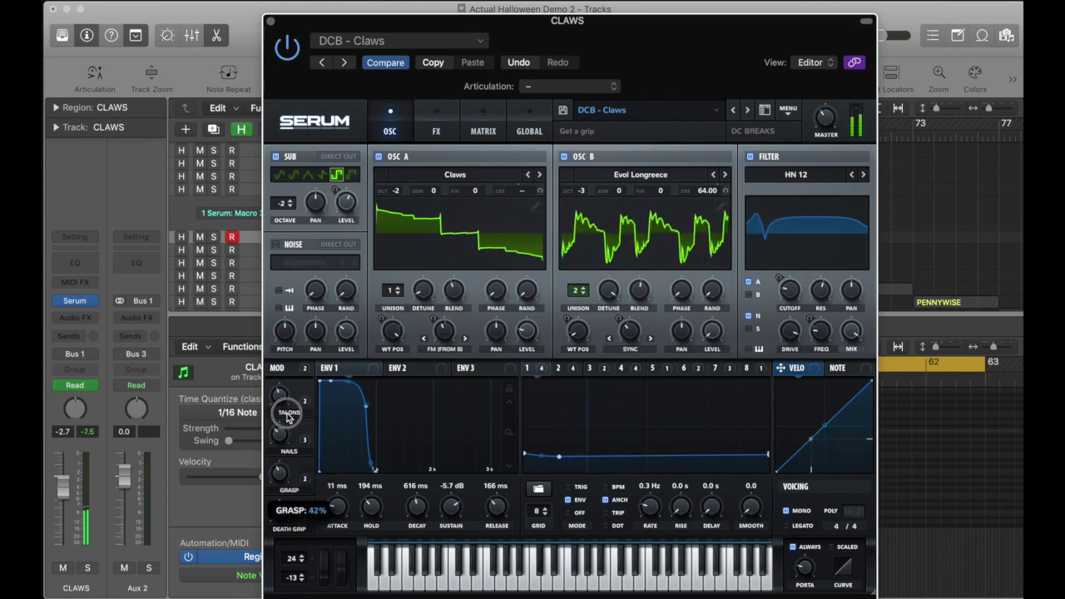
{"action": "left_click_drag", "start_coordinate": [339, 559], "coordinate": [337, 595]}
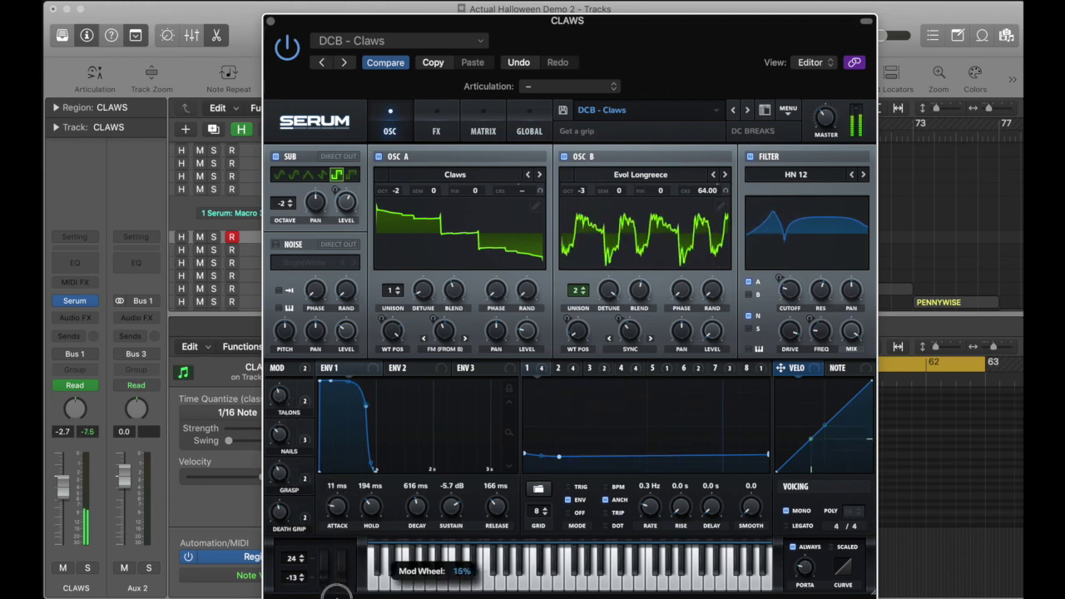
Step: Adjust the Claws preset's DEATH GRIP, NAILS and TALONS macros while auditioning the sound, and close the plug-in
{"action": "mouse_move", "coordinate": [283, 512]}
{"action": "left_mouse_down"}
{"action": "mouse_move", "coordinate": [292, 470]}
{"action": "mouse_move", "coordinate": [285, 501]}
{"action": "left_mouse_up"}
{"action": "left_click_drag", "start_coordinate": [283, 436], "coordinate": [281, 457]}
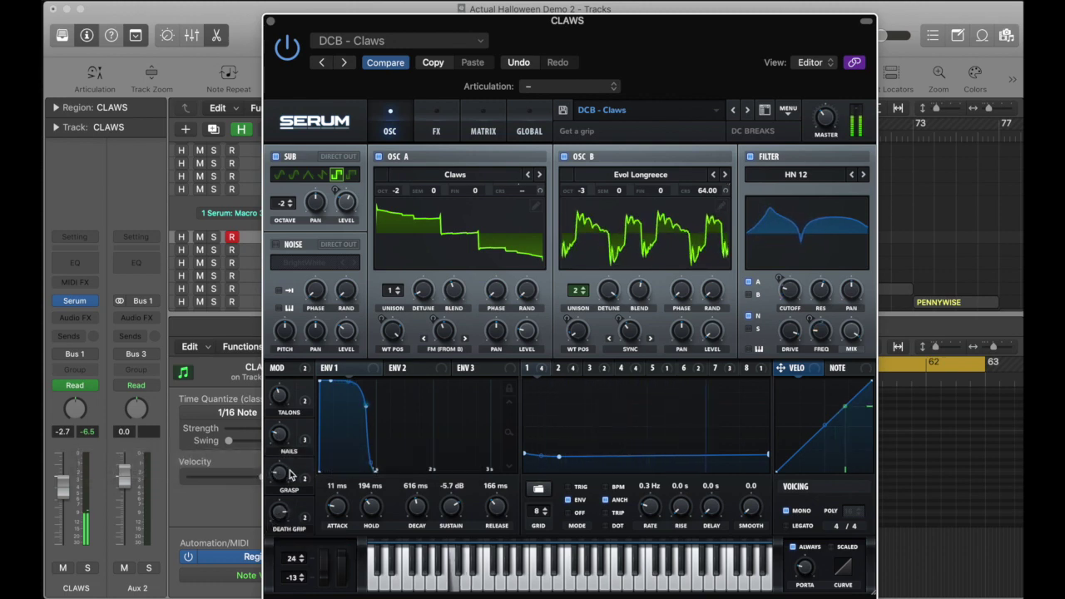
{"action": "left_click_drag", "start_coordinate": [292, 408], "coordinate": [283, 451]}
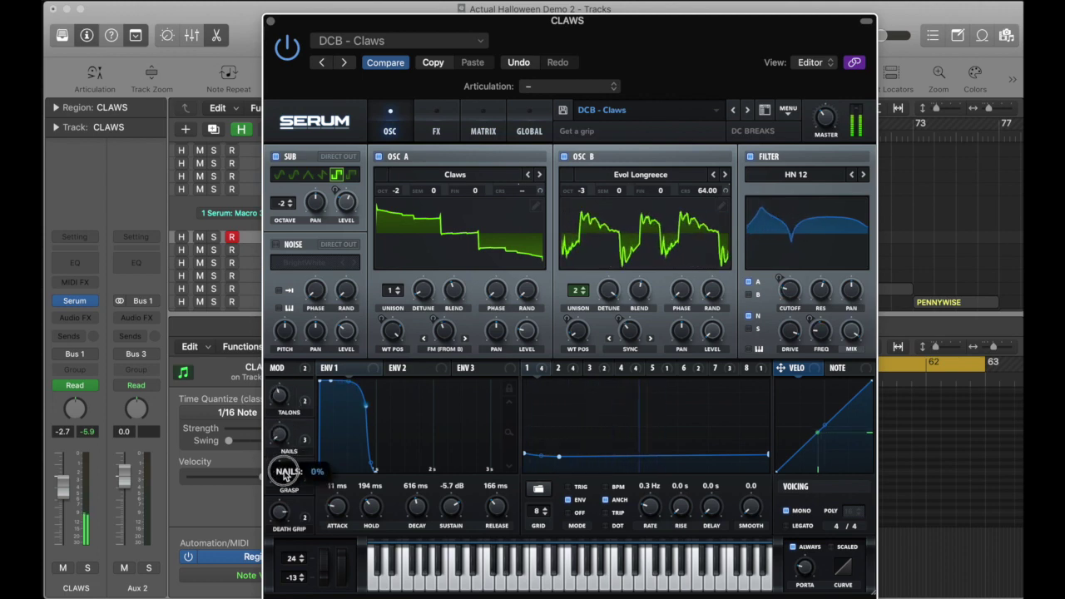
{"action": "mouse_move", "coordinate": [281, 399]}
{"action": "left_click_drag", "start_coordinate": [283, 385], "coordinate": [286, 321]}
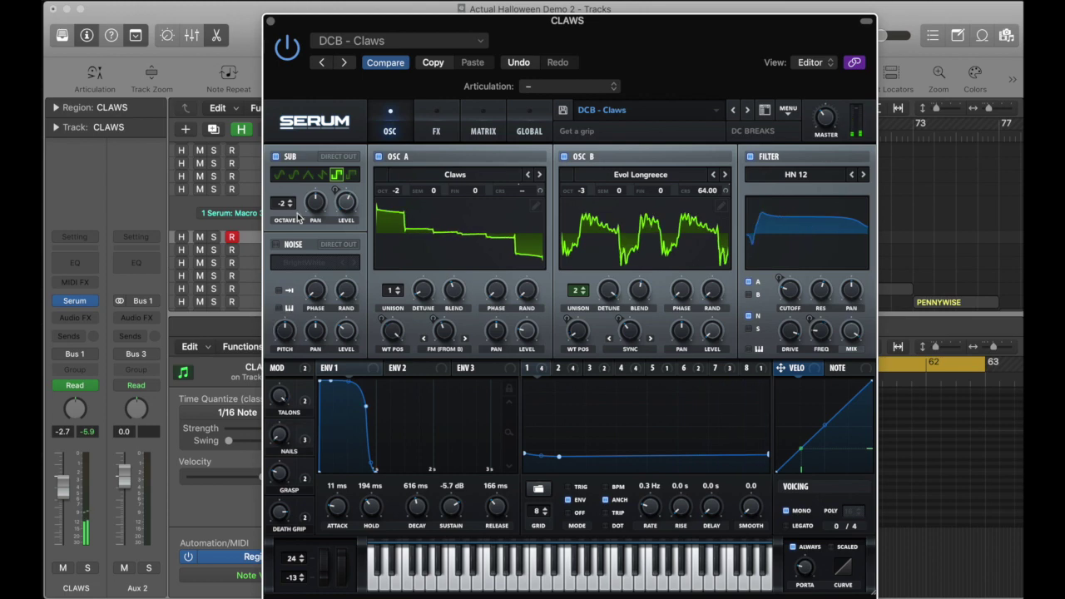
{"action": "left_click", "coordinate": [271, 22]}
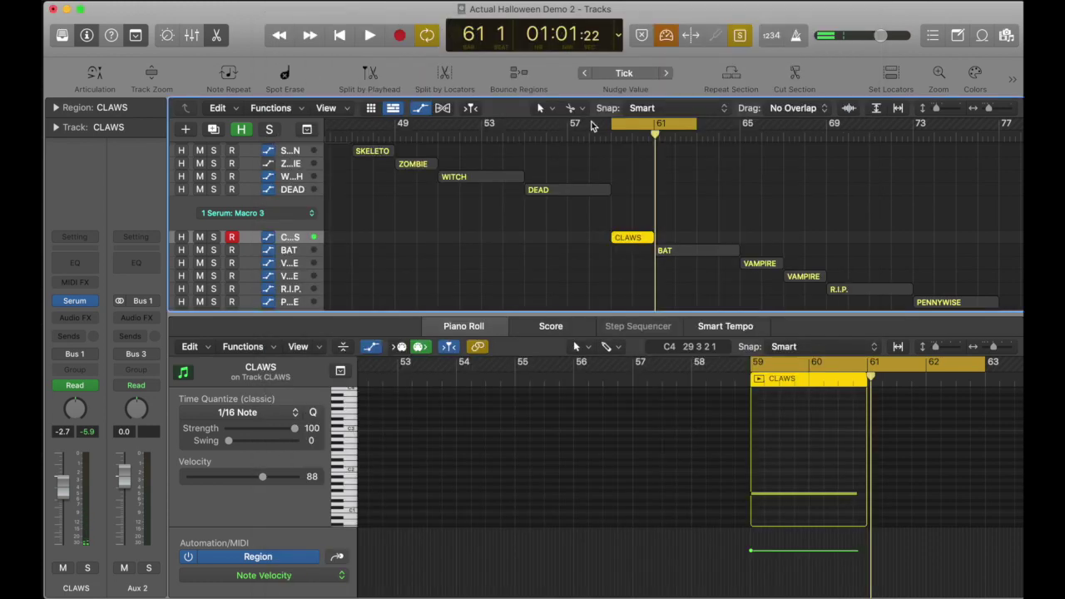
Step: Select the BAT track and play its region, and set the cycle range to bars 61 to 65
{"action": "left_click_drag", "start_coordinate": [655, 127], "coordinate": [768, 164]}
{"action": "left_click", "coordinate": [299, 250]}
{"action": "left_click", "coordinate": [301, 253]}
{"action": "key", "text": "space"}
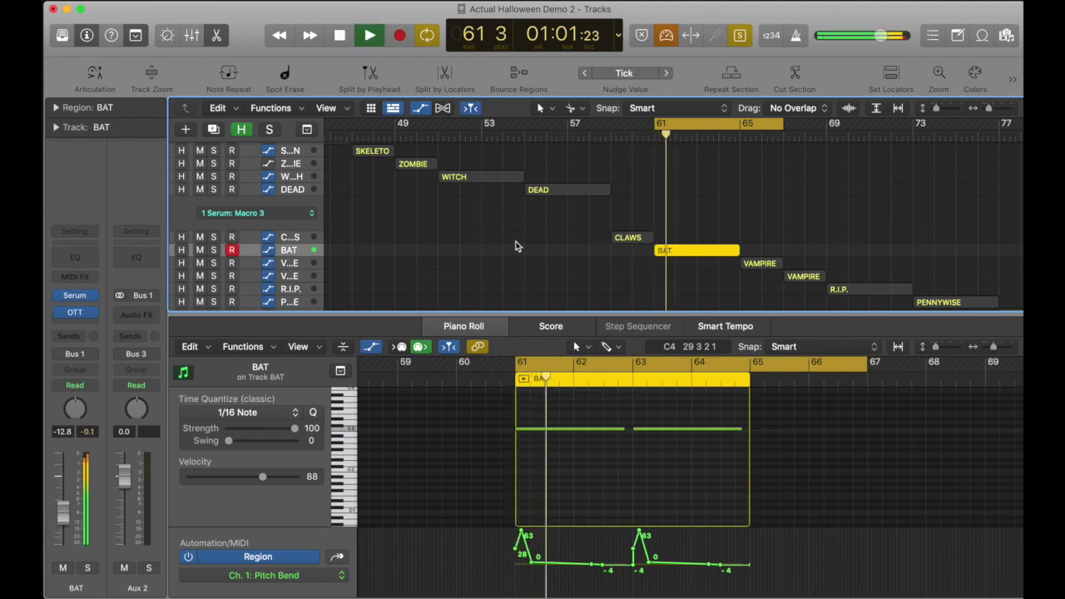
{"action": "scroll", "coordinate": [515, 246], "scroll_direction": "right", "scroll_amount": 5}
{"action": "scroll", "coordinate": [516, 246], "scroll_direction": "down", "scroll_amount": 2}
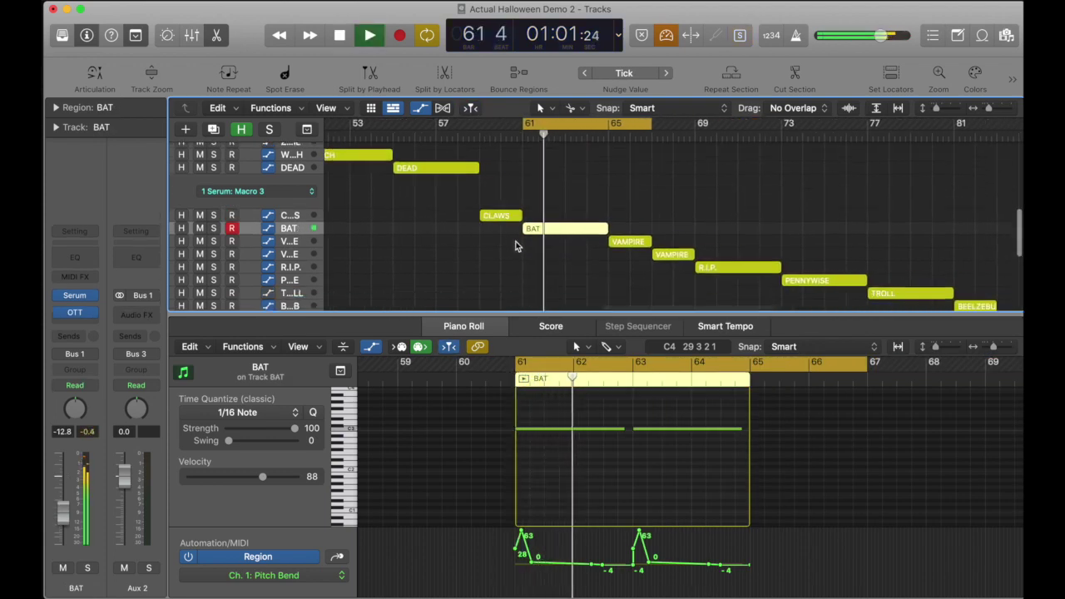
{"action": "scroll", "coordinate": [516, 246], "scroll_direction": "right", "scroll_amount": 2}
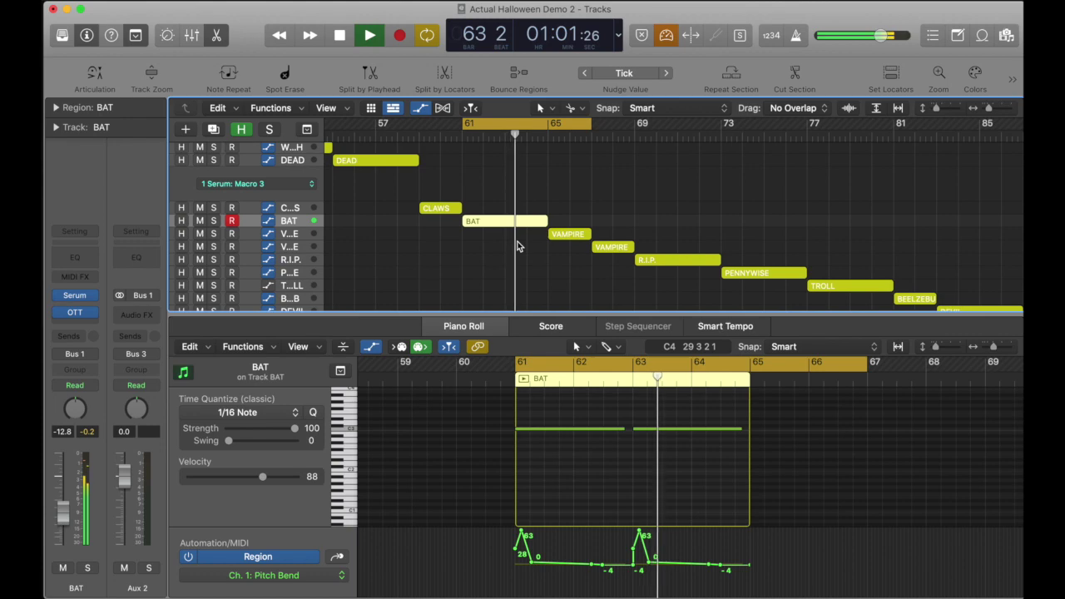
{"action": "key", "text": "space"}
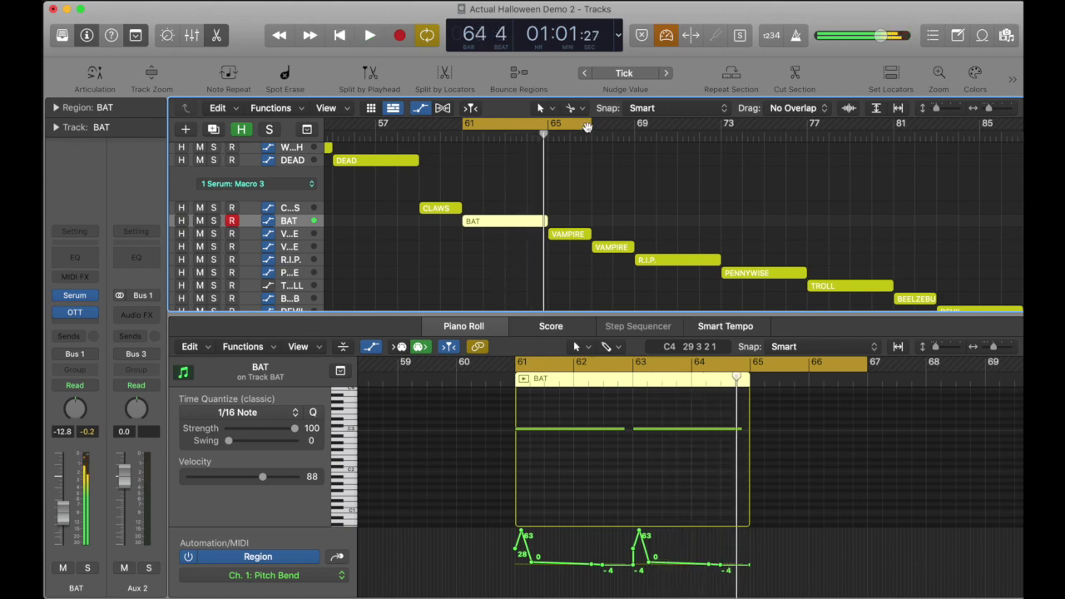
{"action": "left_click", "coordinate": [590, 126]}
{"action": "left_click", "coordinate": [546, 133]}
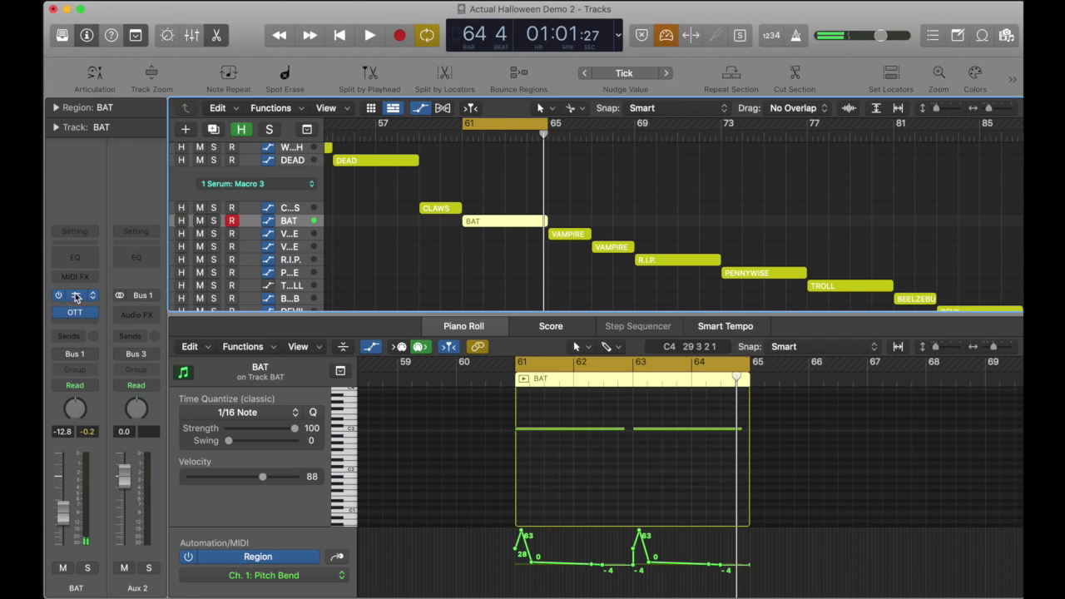
Step: Open the Bat preset's Serum window and play notes on its on-screen keyboard
{"action": "key", "text": "v"}
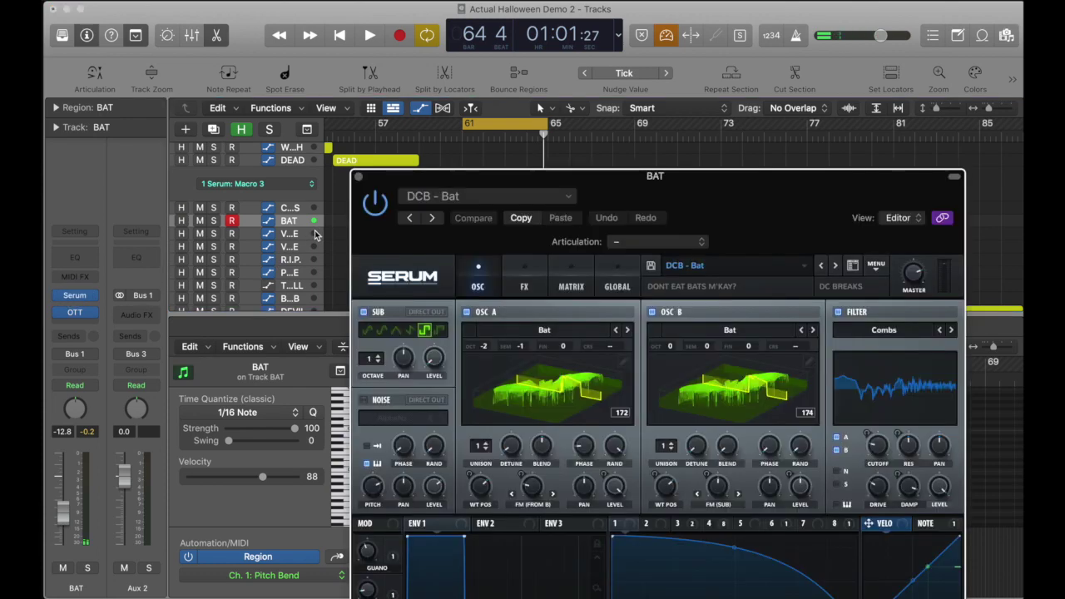
{"action": "left_click_drag", "start_coordinate": [564, 191], "coordinate": [393, 74]}
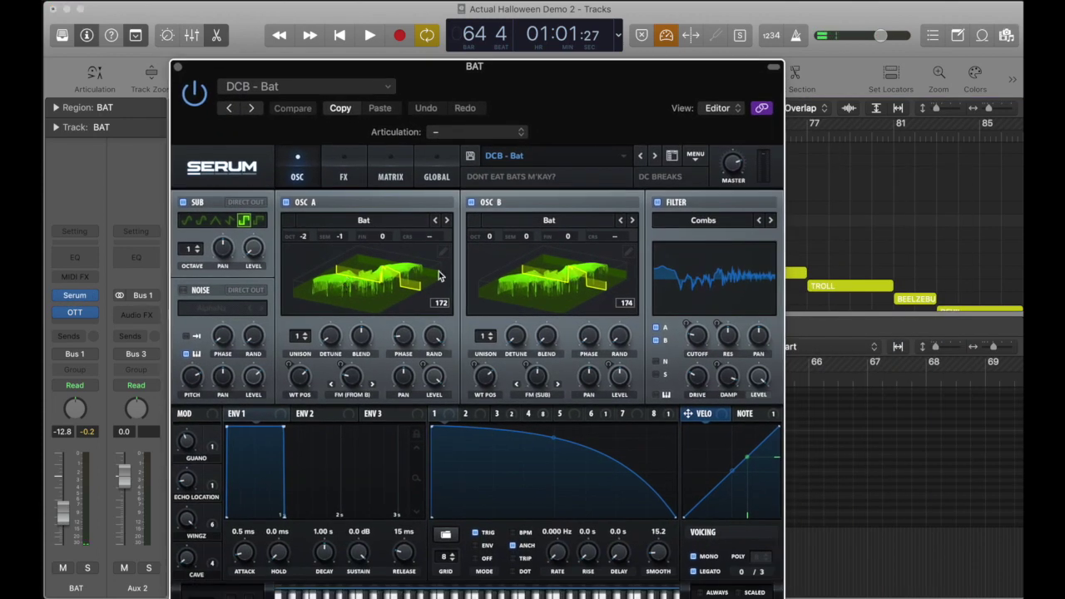
{"action": "left_click_drag", "start_coordinate": [482, 84], "coordinate": [491, 50]}
{"action": "left_click_drag", "start_coordinate": [506, 582], "coordinate": [407, 591]}
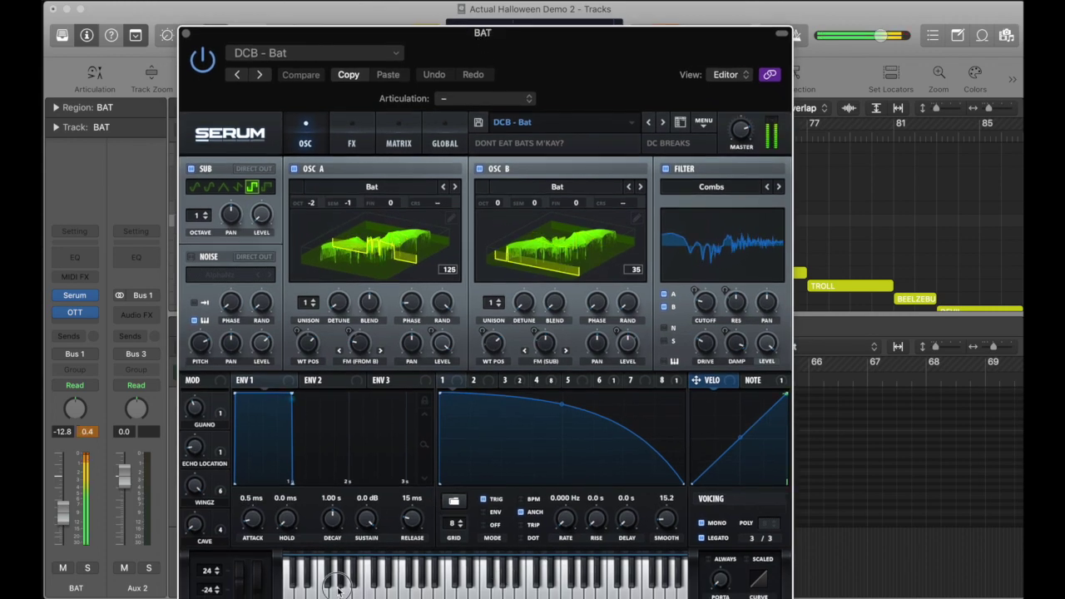
{"action": "left_click", "coordinate": [406, 588]}
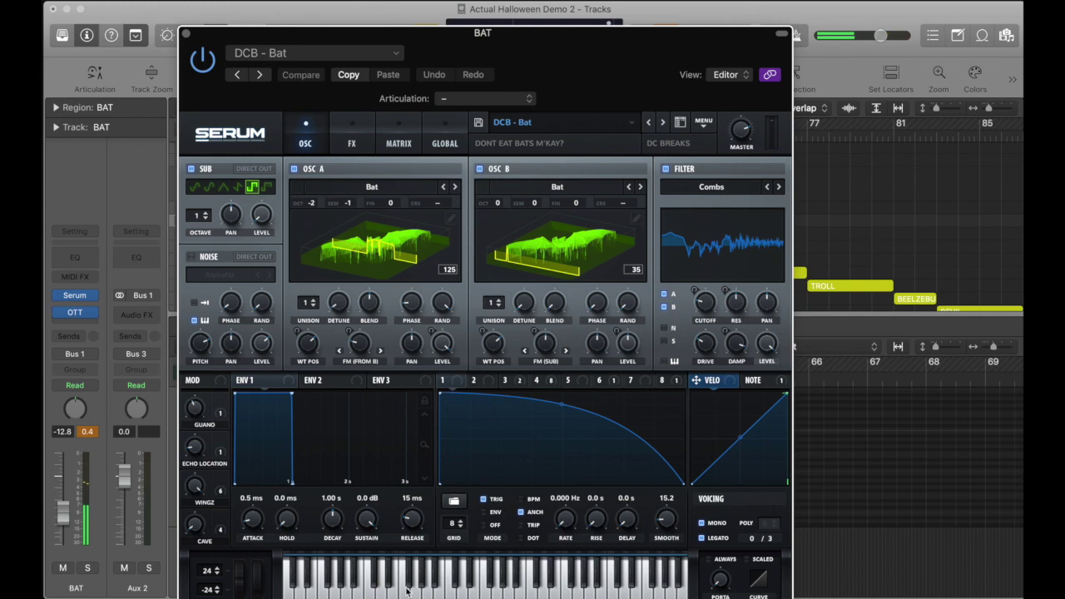
Step: Adjust the Bat preset's GUANO, ECHO LOCATION, WINGZ and CAVE macros while auditioning the sound
{"action": "mouse_move", "coordinate": [194, 505]}
{"action": "left_mouse_down"}
{"action": "mouse_move", "coordinate": [205, 508]}
{"action": "mouse_move", "coordinate": [201, 476]}
{"action": "mouse_move", "coordinate": [197, 545]}
{"action": "mouse_move", "coordinate": [198, 504]}
{"action": "left_mouse_up"}
{"action": "mouse_move", "coordinate": [200, 456]}
{"action": "left_mouse_down"}
{"action": "mouse_move", "coordinate": [207, 399]}
{"action": "mouse_move", "coordinate": [210, 455]}
{"action": "left_mouse_up"}
{"action": "left_click_drag", "start_coordinate": [199, 529], "coordinate": [204, 497]}
{"action": "left_click_drag", "start_coordinate": [199, 415], "coordinate": [198, 449]}
{"action": "mouse_move", "coordinate": [200, 491]}
{"action": "left_mouse_down"}
{"action": "mouse_move", "coordinate": [214, 430]}
{"action": "mouse_move", "coordinate": [199, 500]}
{"action": "left_mouse_up"}
{"action": "left_click_drag", "start_coordinate": [198, 415], "coordinate": [211, 340]}
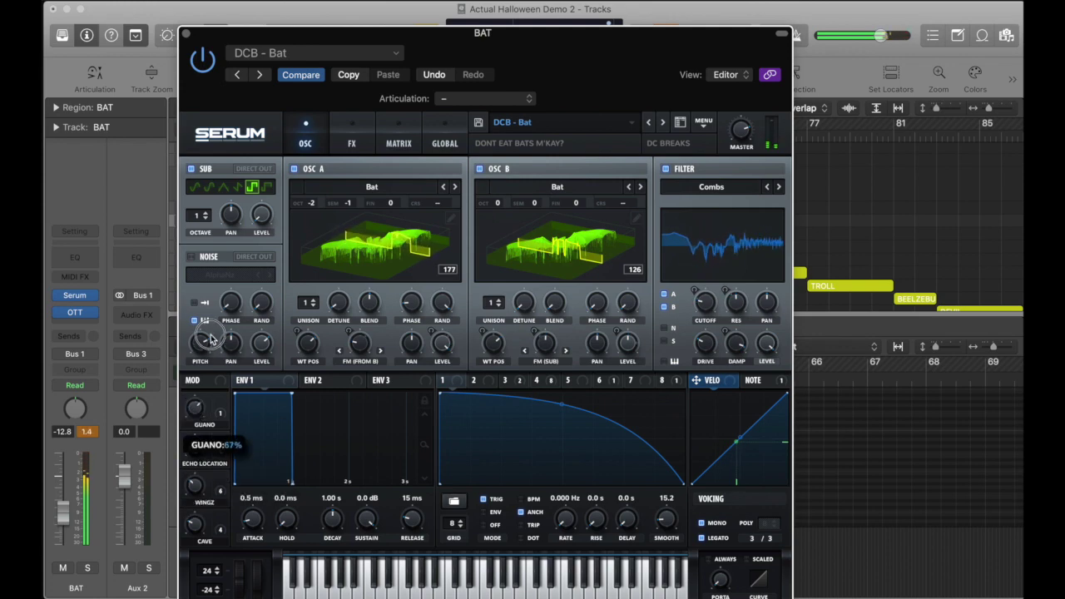
{"action": "left_click_drag", "start_coordinate": [196, 487], "coordinate": [216, 402]}
{"action": "left_click_drag", "start_coordinate": [200, 523], "coordinate": [200, 592]}
{"action": "left_click_drag", "start_coordinate": [198, 490], "coordinate": [195, 598]}
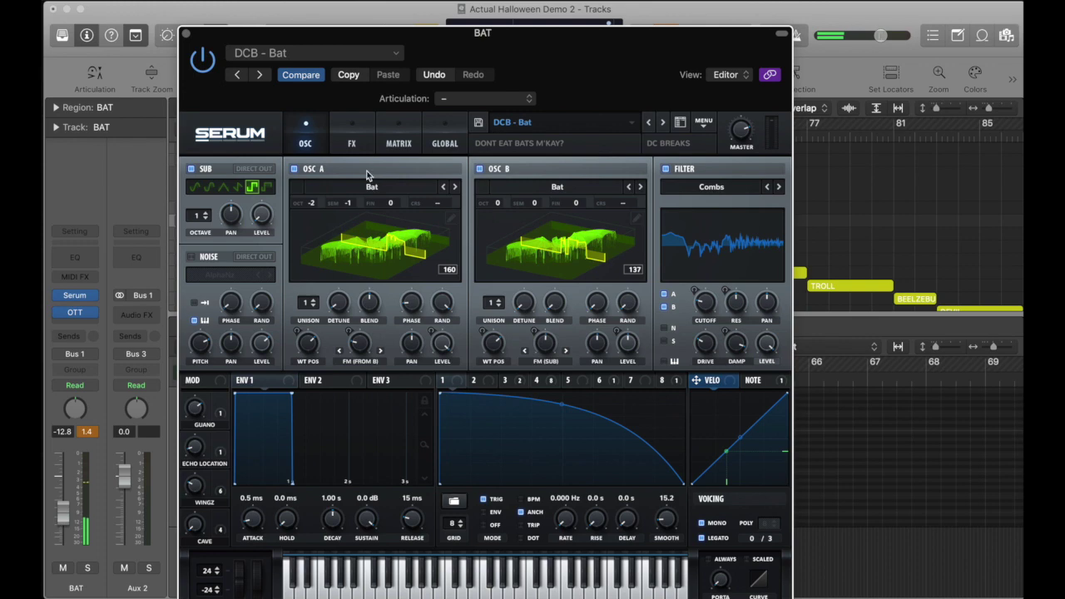
Step: Examine the Bat preset's effects chain, including the reverb mix, and return to the oscillator page
{"action": "left_click", "coordinate": [352, 141]}
{"action": "left_click", "coordinate": [246, 256]}
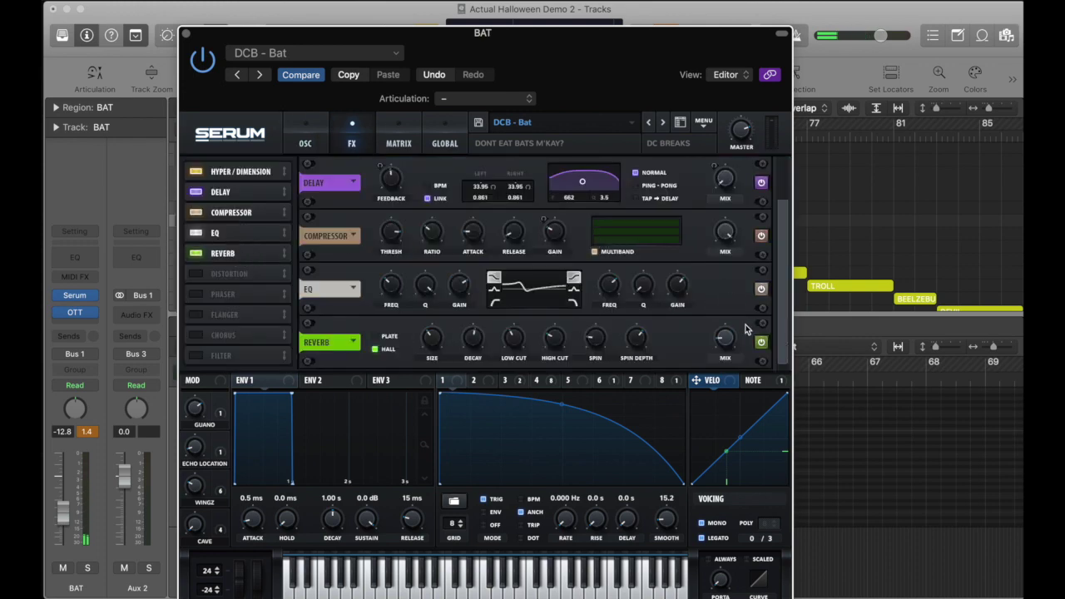
{"action": "left_click", "coordinate": [728, 343]}
{"action": "left_click", "coordinate": [297, 139]}
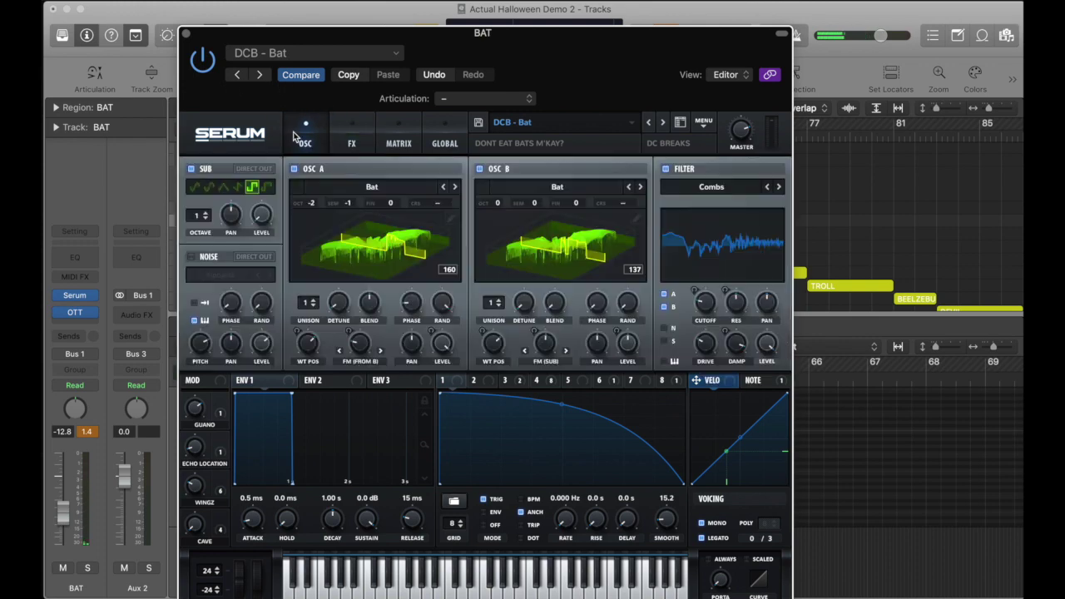
Step: Vary the Bat preset's WINGZ, ECHO LOCATION and GUANO macros again while playing, and close the plug-in
{"action": "left_click_drag", "start_coordinate": [196, 482], "coordinate": [207, 418]}
{"action": "left_click_drag", "start_coordinate": [198, 446], "coordinate": [209, 351]}
{"action": "left_click_drag", "start_coordinate": [203, 401], "coordinate": [204, 369]}
{"action": "left_click_drag", "start_coordinate": [192, 480], "coordinate": [196, 596]}
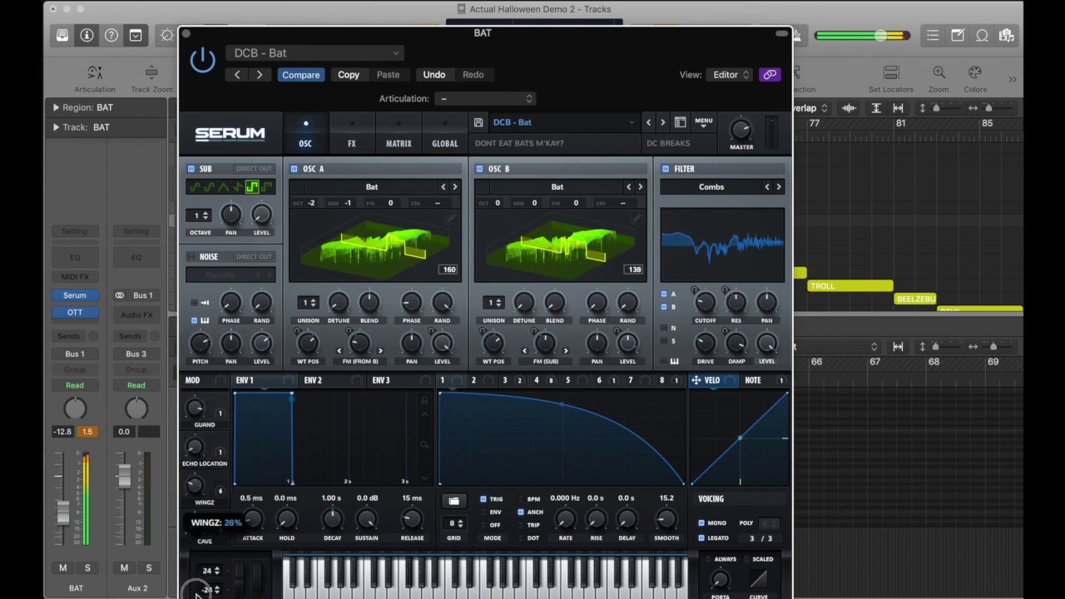
{"action": "left_click_drag", "start_coordinate": [199, 492], "coordinate": [199, 526]}
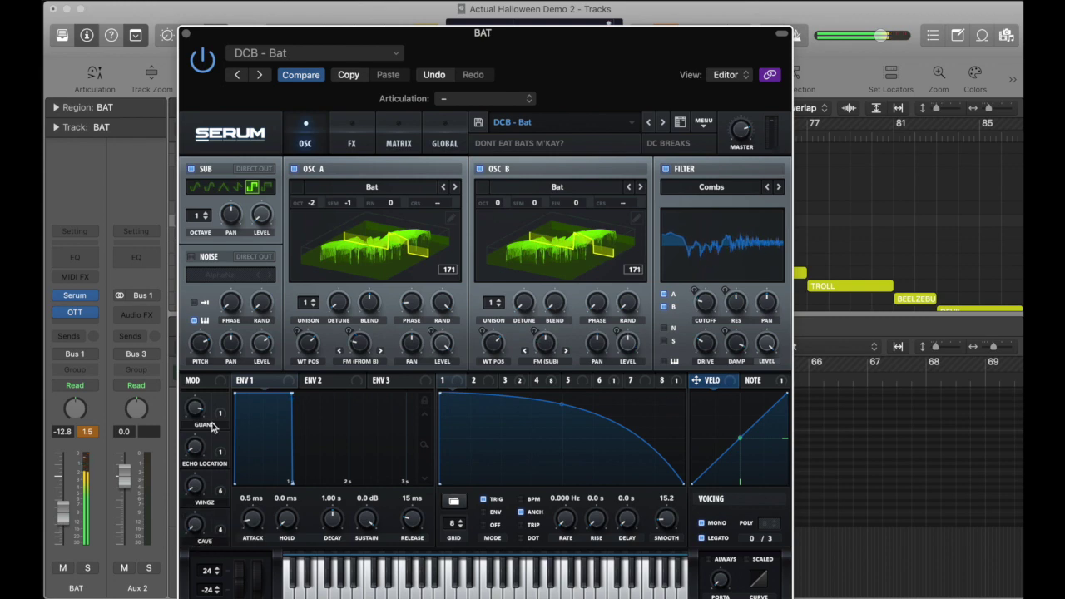
{"action": "left_click", "coordinate": [185, 34]}
Step: Move the cycle range to bars 65 to 69 and open the Serum instrument on the first VAMPIRE track
{"action": "scroll", "coordinate": [449, 167], "scroll_direction": "right", "scroll_amount": 3}
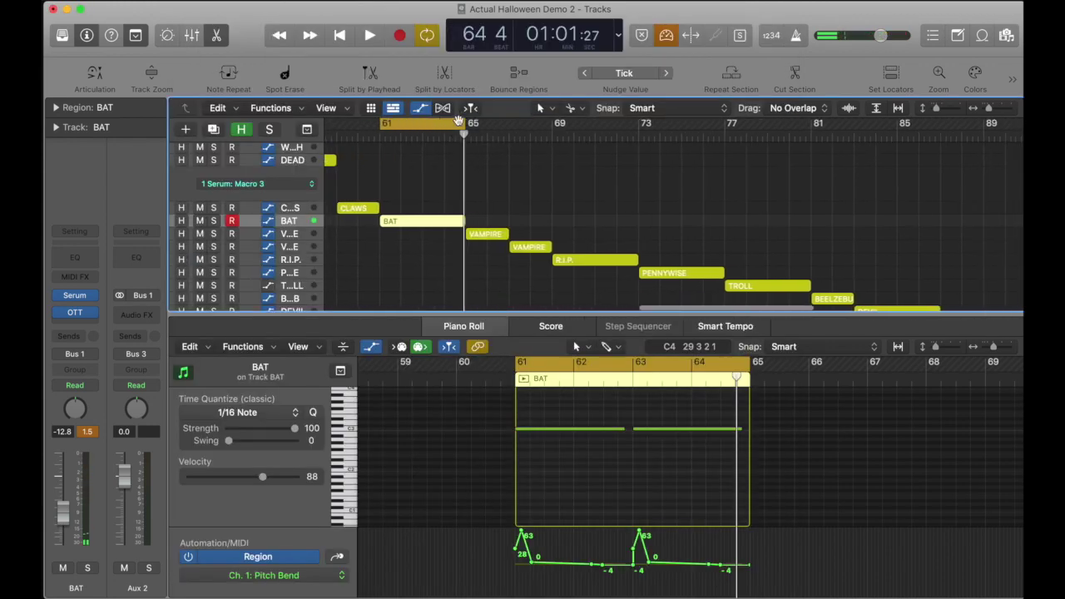
{"action": "left_click_drag", "start_coordinate": [492, 129], "coordinate": [527, 129]}
{"action": "left_click", "coordinate": [299, 236]}
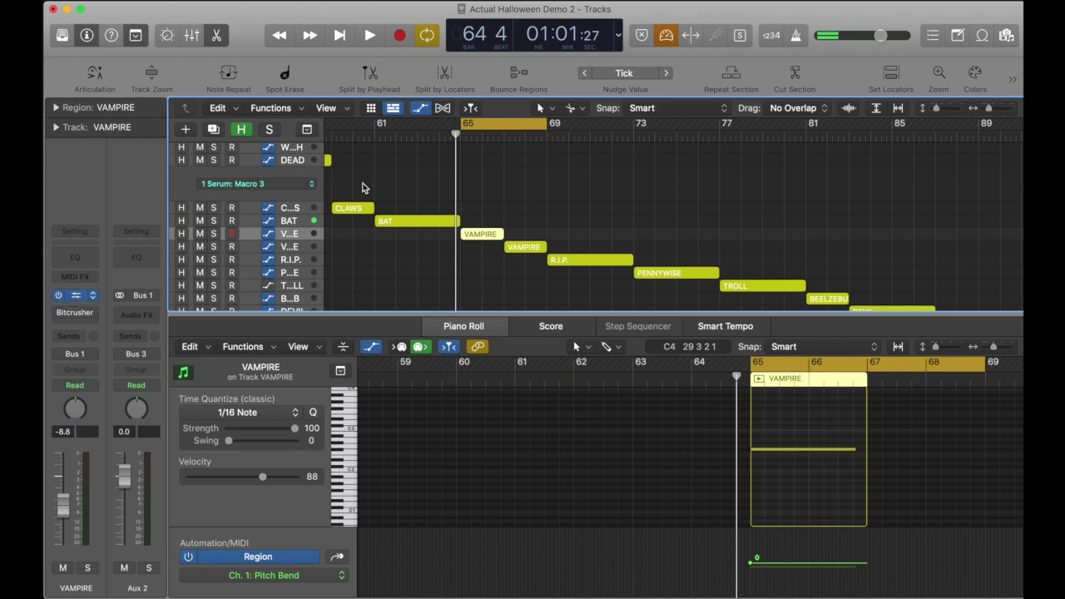
{"action": "key", "text": "v"}
{"action": "left_click_drag", "start_coordinate": [638, 174], "coordinate": [559, 43]}
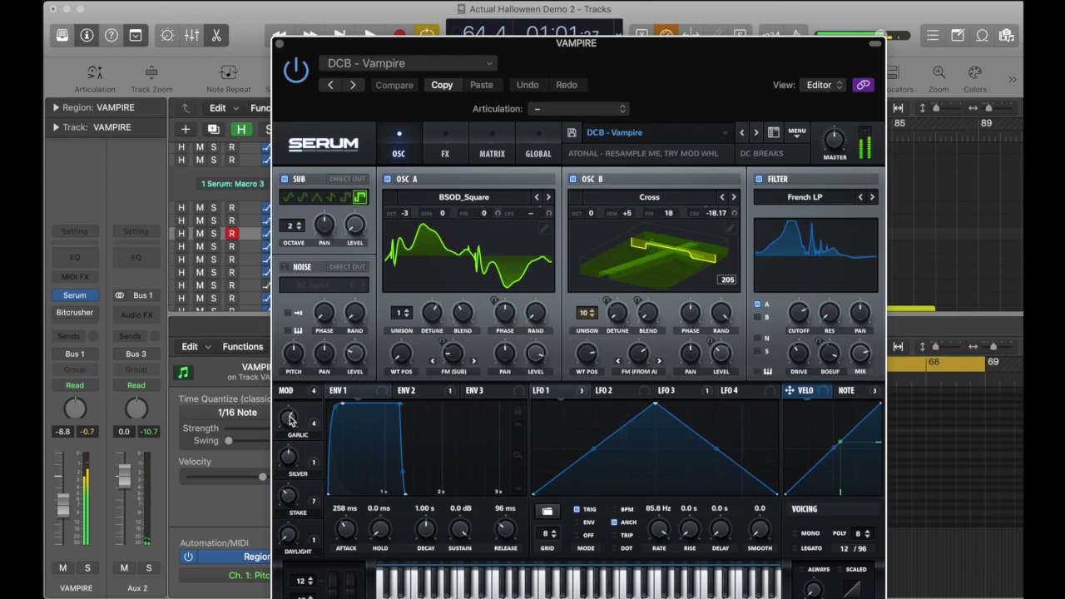
{"action": "left_click_drag", "start_coordinate": [531, 41], "coordinate": [504, 7]}
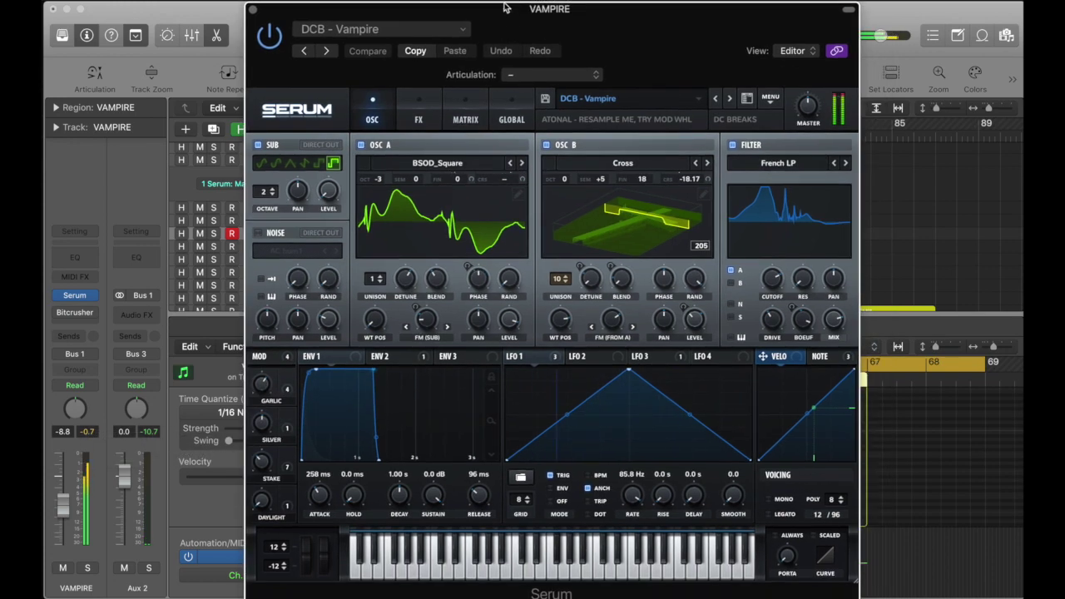
Step: Adjust the Vampire preset's GARLIC, SILVER, STAKE and DAYLIGHT macros while auditioning, set GARLIC to 61%, and close the plug-in
{"action": "mouse_move", "coordinate": [260, 390]}
{"action": "left_mouse_down"}
{"action": "mouse_move", "coordinate": [265, 373]}
{"action": "mouse_move", "coordinate": [267, 404]}
{"action": "mouse_move", "coordinate": [269, 393]}
{"action": "left_mouse_up"}
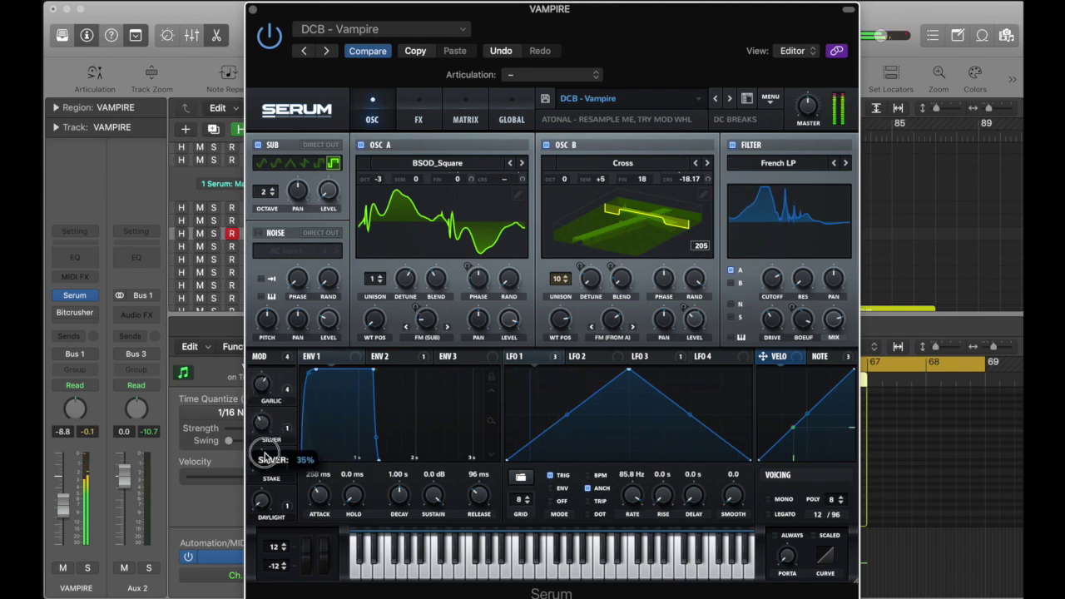
{"action": "mouse_move", "coordinate": [262, 460]}
{"action": "left_mouse_down"}
{"action": "mouse_move", "coordinate": [268, 437]}
{"action": "mouse_move", "coordinate": [268, 507]}
{"action": "mouse_move", "coordinate": [266, 462]}
{"action": "left_mouse_up"}
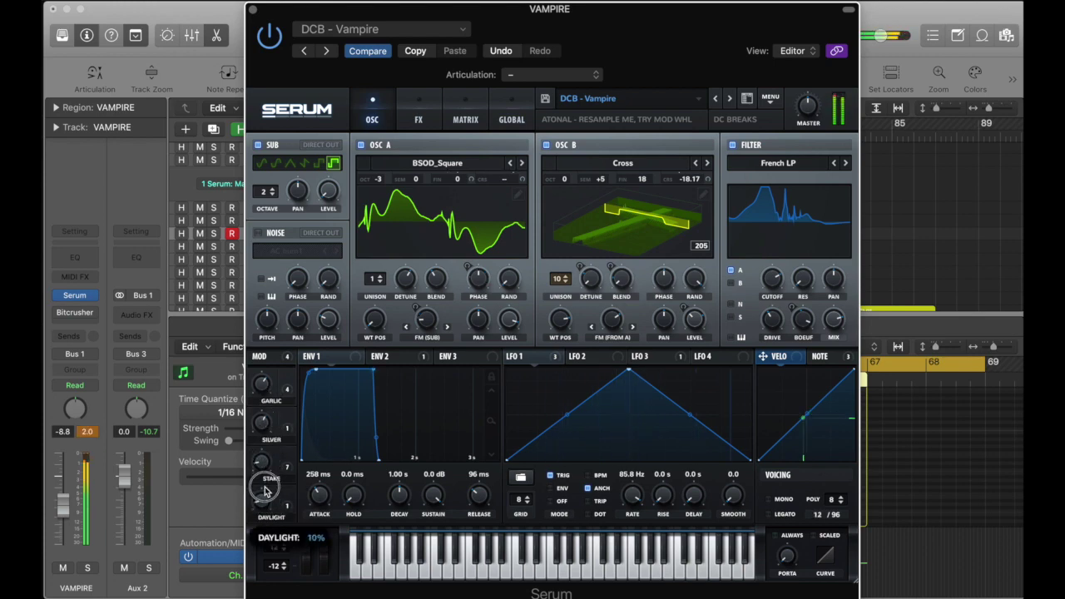
{"action": "left_click_drag", "start_coordinate": [262, 384], "coordinate": [267, 366]}
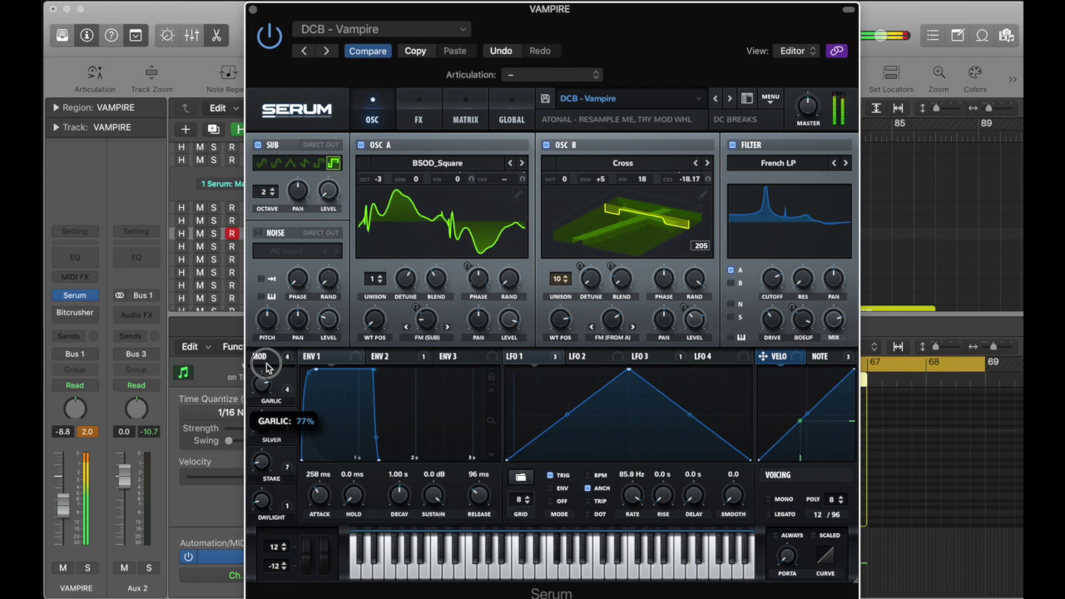
{"action": "mouse_move", "coordinate": [265, 380]}
{"action": "left_mouse_down"}
{"action": "mouse_move", "coordinate": [265, 408]}
{"action": "mouse_move", "coordinate": [265, 386]}
{"action": "left_mouse_up"}
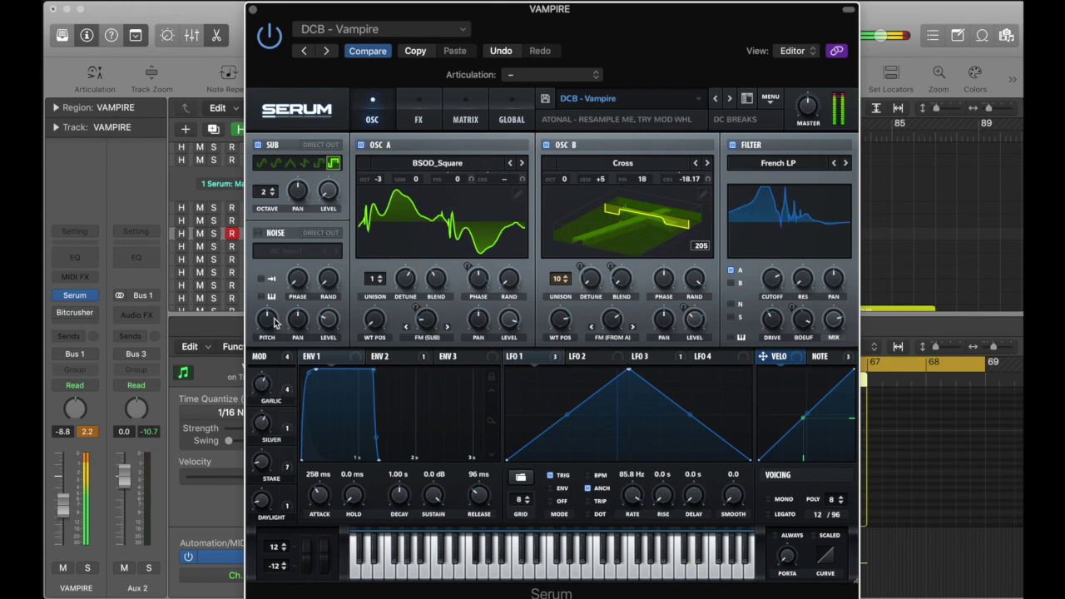
{"action": "mouse_move", "coordinate": [269, 389]}
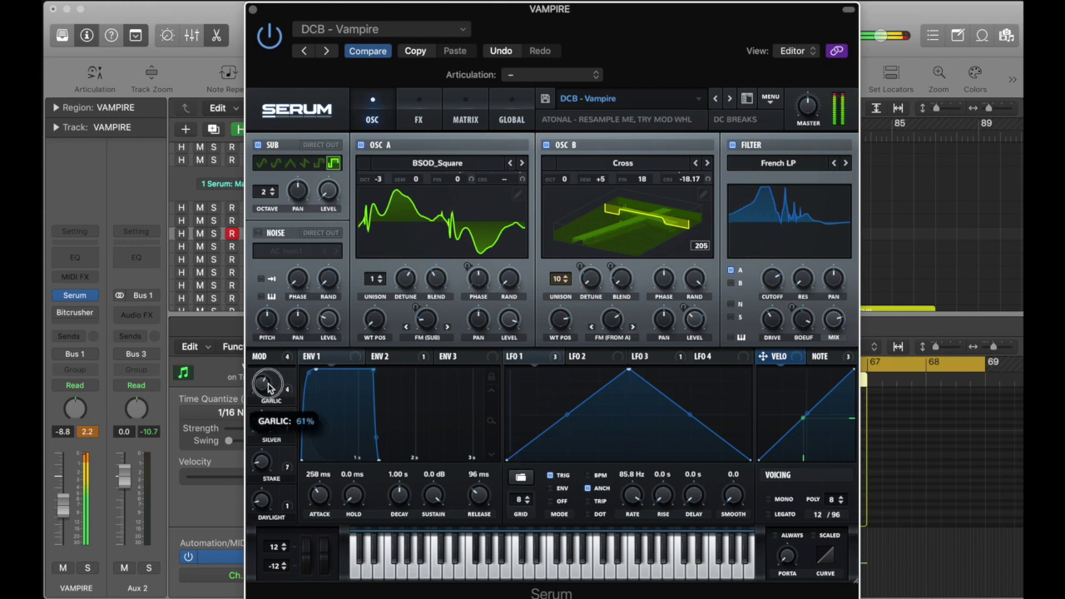
{"action": "left_click", "coordinate": [252, 10]}
Step: Set the cycle range to bars 69 to 79 and select the R.I.P. track
{"action": "left_click_drag", "start_coordinate": [549, 124], "coordinate": [761, 131]}
{"action": "left_click", "coordinate": [304, 264]}
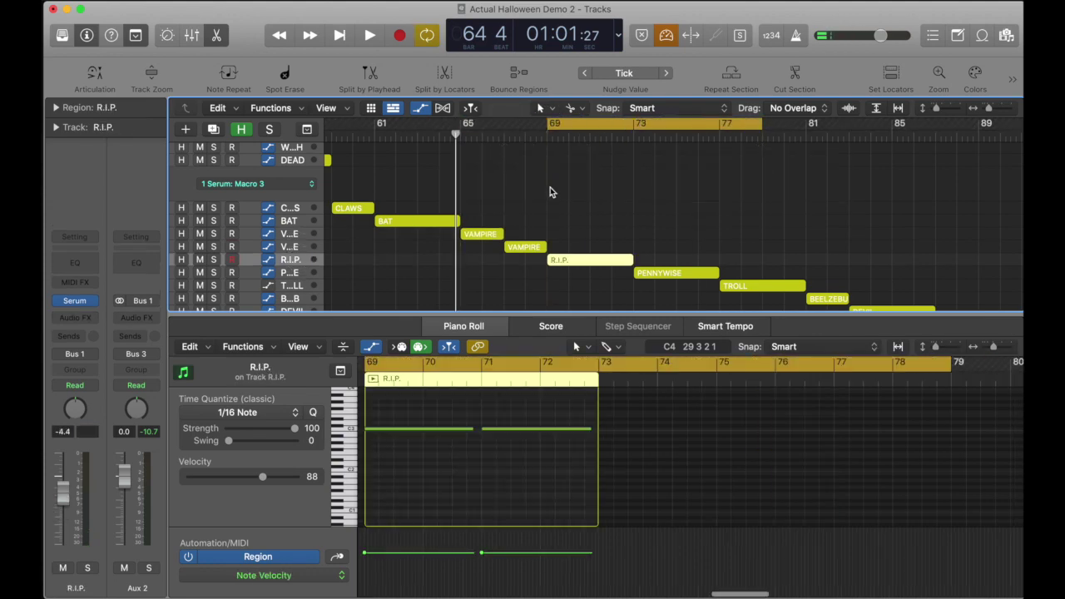
{"action": "scroll", "coordinate": [370, 233], "scroll_direction": "down", "scroll_amount": 3}
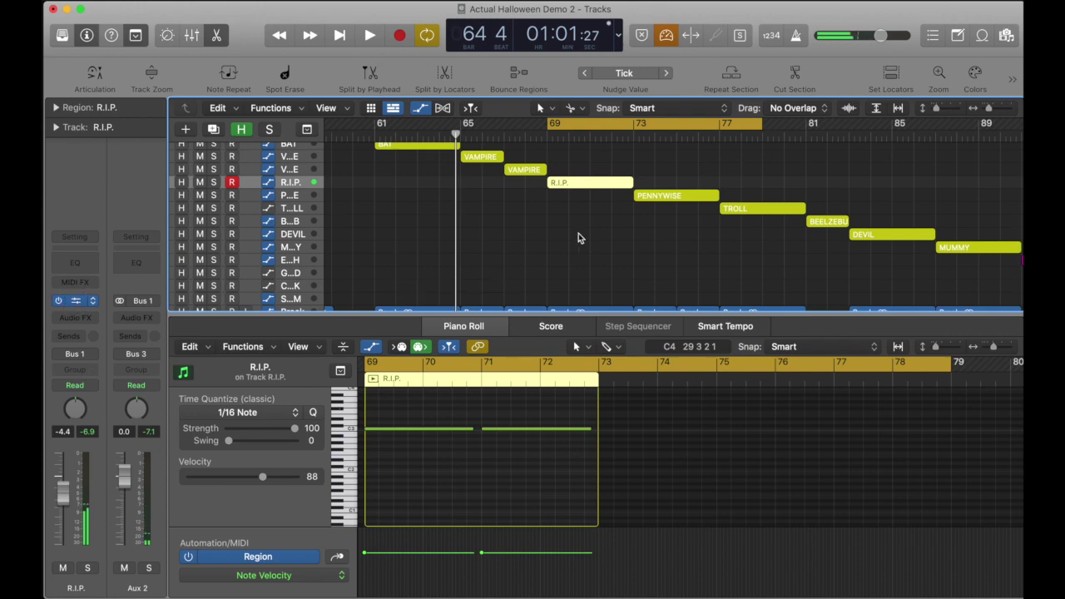
Step: Open the R.I.P. track's Serum instrument, vary its TOMB and DECAY macros while auditioning the preset, and close the plug-in
{"action": "key", "text": "v"}
{"action": "left_click_drag", "start_coordinate": [637, 176], "coordinate": [520, 10]}
{"action": "left_click_drag", "start_coordinate": [240, 386], "coordinate": [256, 317]}
{"action": "left_click_drag", "start_coordinate": [242, 422], "coordinate": [244, 478]}
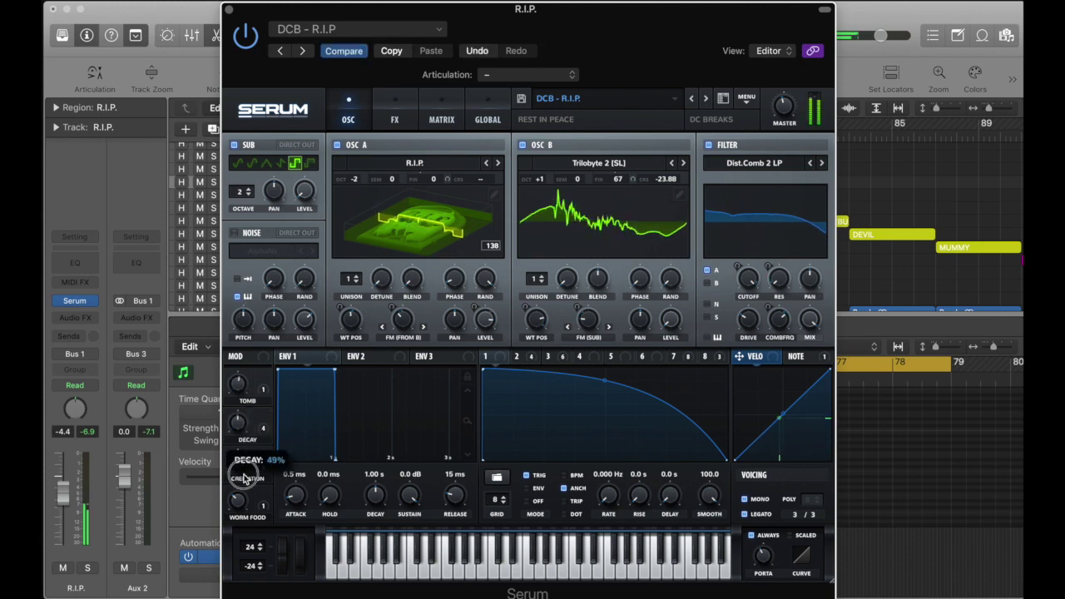
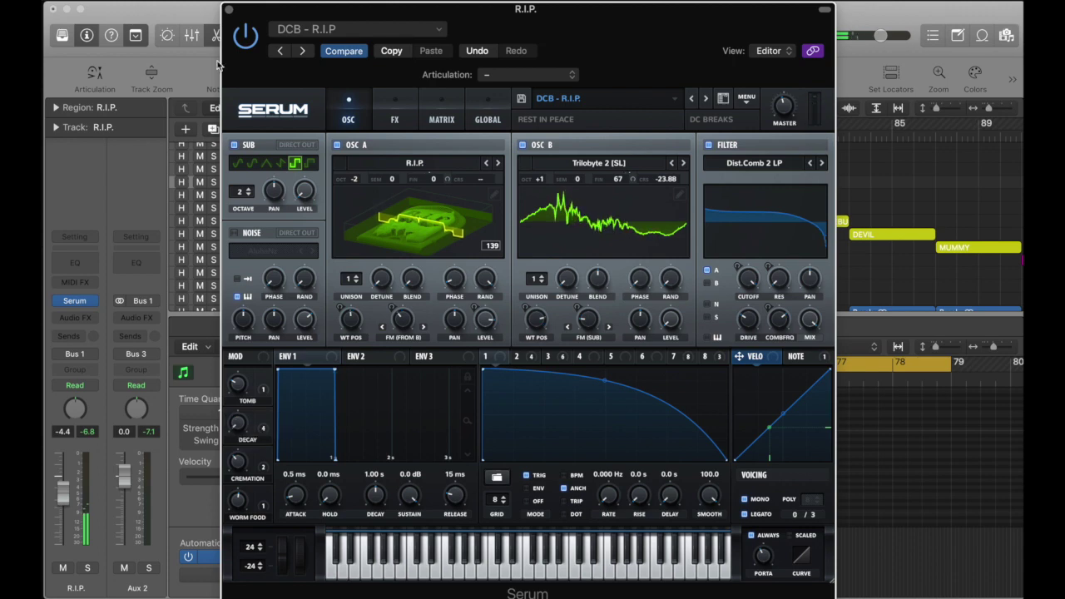
{"action": "left_click", "coordinate": [230, 12]}
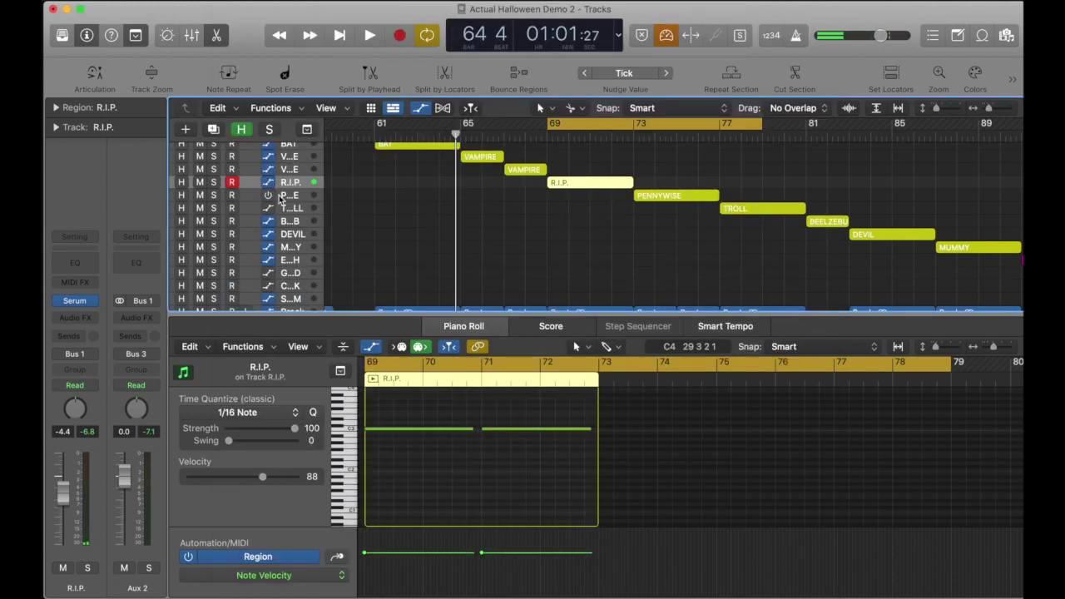
Step: Select the PENNYWISE track, open its Serum instrument, and set the cycle range to bars 73 to 77
{"action": "left_click", "coordinate": [245, 200]}
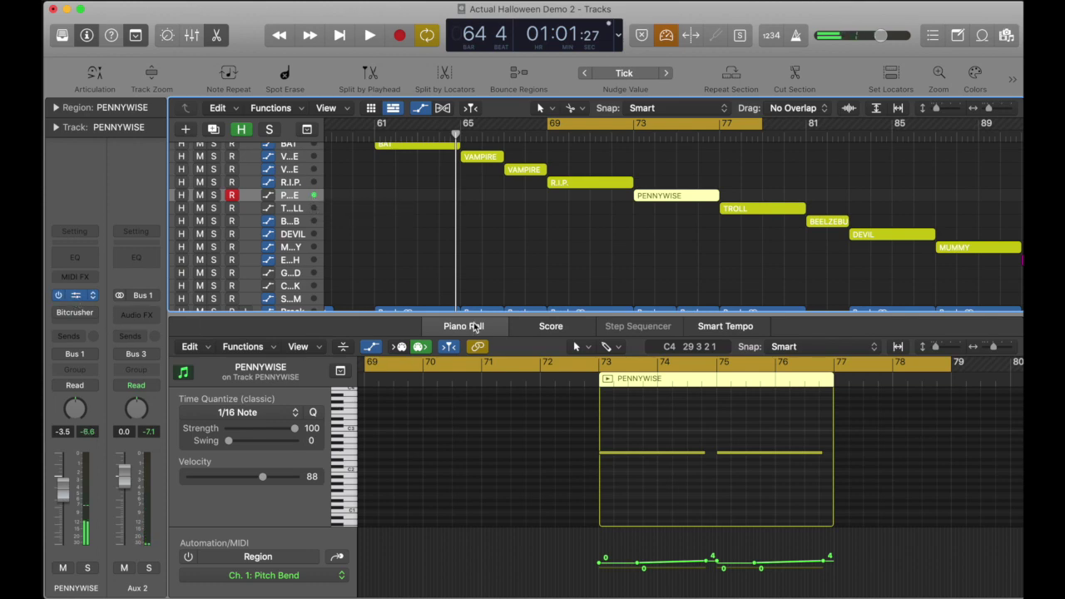
{"action": "left_click", "coordinate": [74, 295]}
{"action": "left_click_drag", "start_coordinate": [633, 120], "coordinate": [720, 125]}
{"action": "left_click_drag", "start_coordinate": [707, 183], "coordinate": [688, 333]}
{"action": "double_click", "coordinate": [657, 195]}
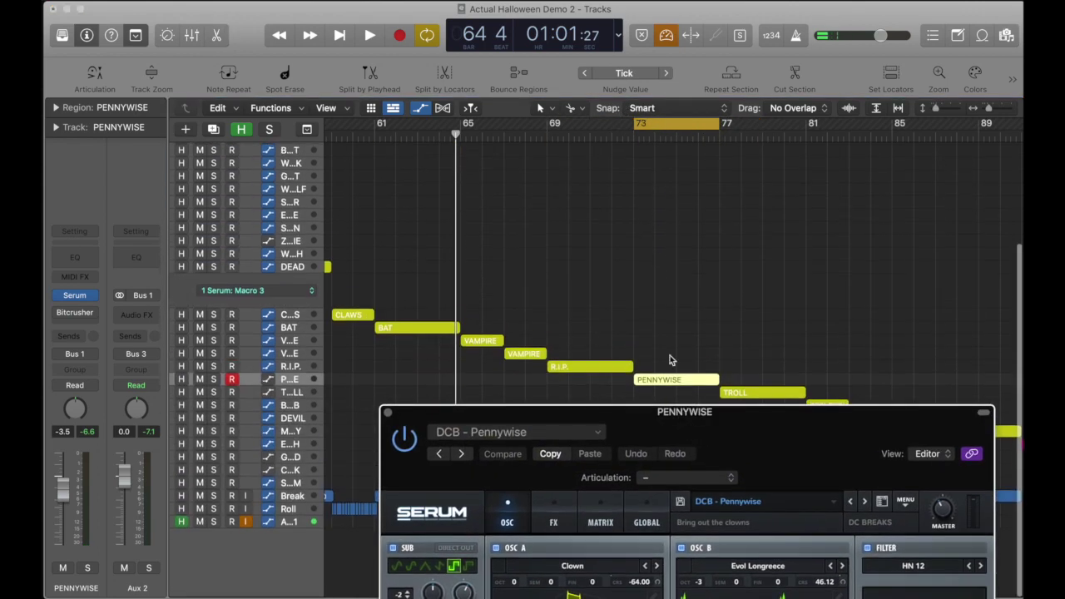
{"action": "double_click", "coordinate": [672, 380]}
{"action": "left_click_drag", "start_coordinate": [680, 399], "coordinate": [231, 73]}
Step: Audition the PENNYWISE region with the whole Serum window in view, stop playback, and close the plug-in
{"action": "key", "text": "space"}
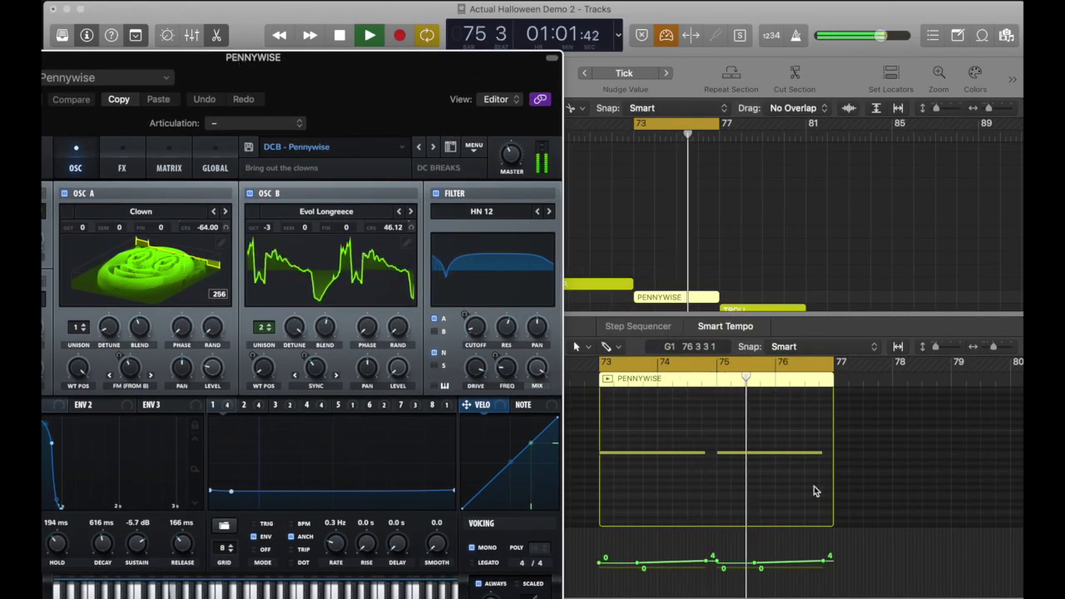
{"action": "left_click_drag", "start_coordinate": [305, 75], "coordinate": [559, 77]}
{"action": "key", "text": "space"}
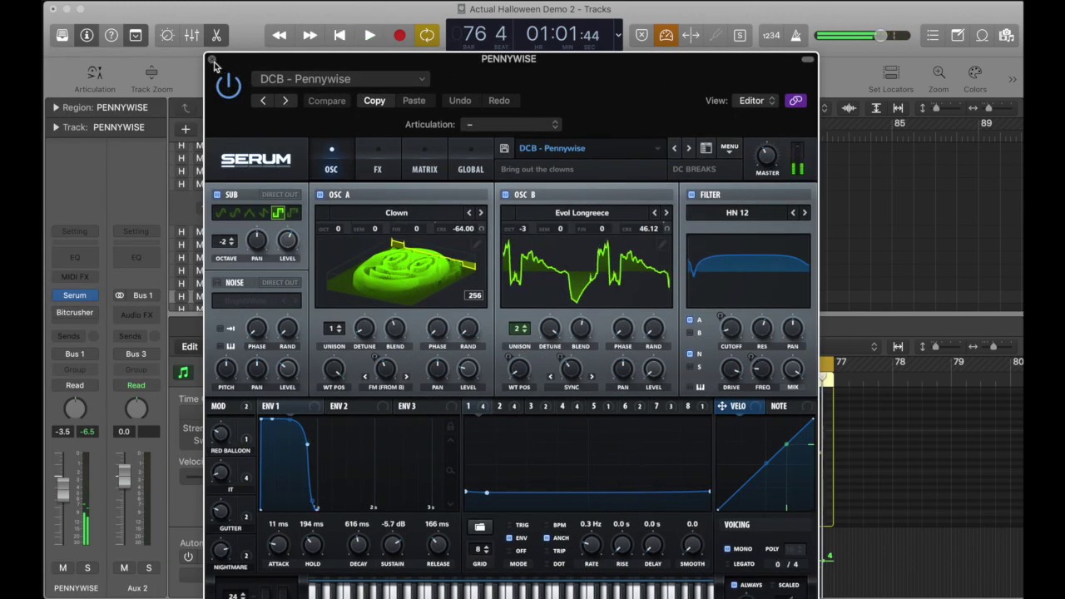
{"action": "left_click", "coordinate": [212, 60]}
Step: Move the cycle range to bars 77 to 81 and open the Serum instrument on the TROLL track
{"action": "scroll", "coordinate": [509, 124], "scroll_direction": "right", "scroll_amount": 5}
{"action": "scroll", "coordinate": [509, 123], "scroll_direction": "down", "scroll_amount": 2}
{"action": "left_click_drag", "start_coordinate": [507, 121], "coordinate": [678, 122]}
{"action": "left_click", "coordinate": [295, 249]}
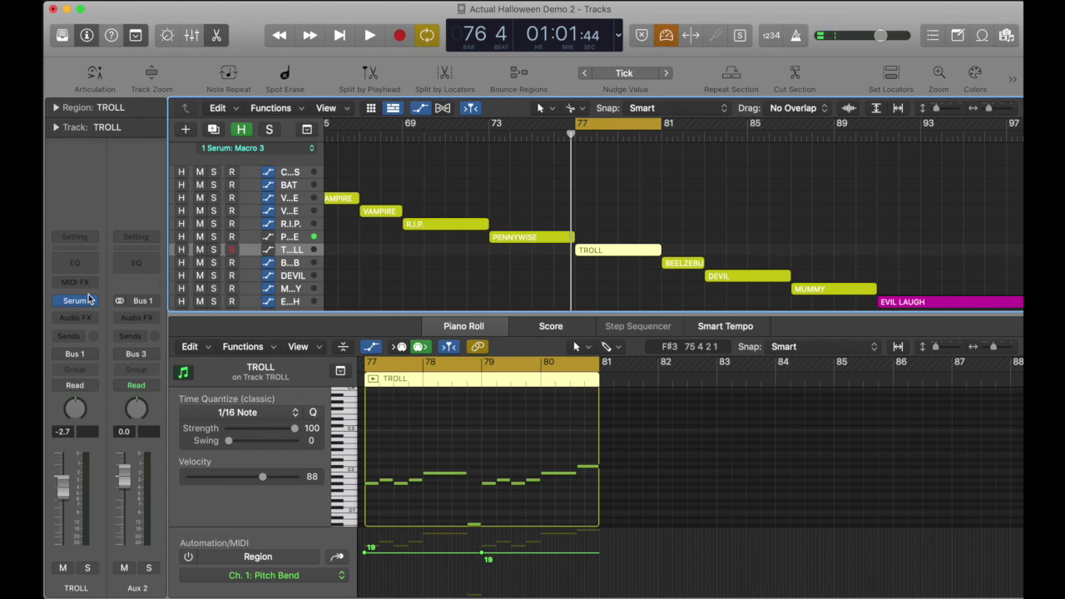
{"action": "key", "text": "v"}
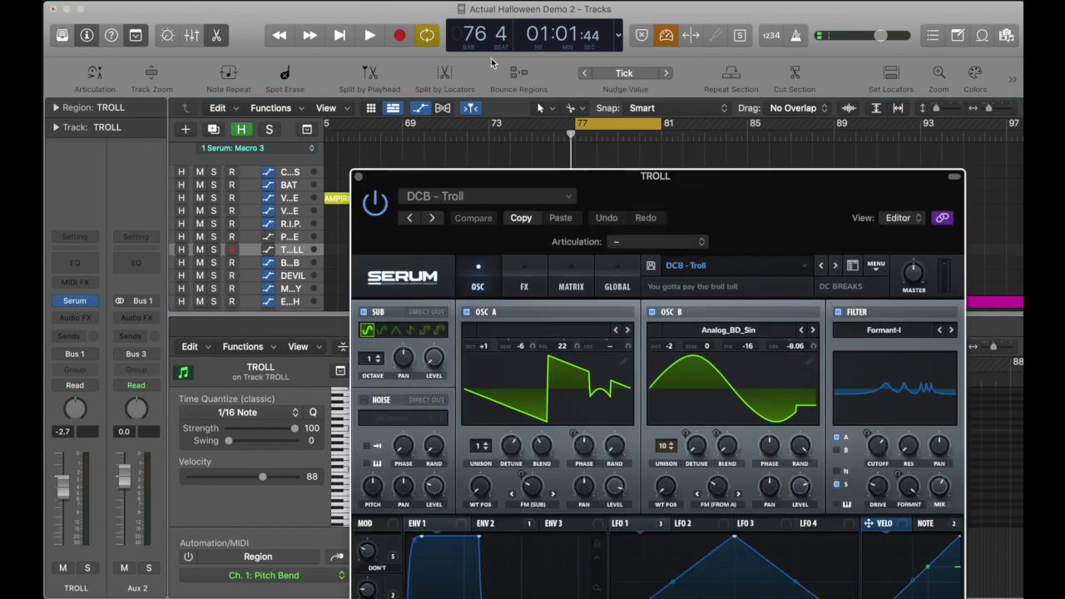
Step: Adjust the Troll preset's DON'T, FEED, THE and TROLL macros while auditioning, set TROLL to 24%, and close the plug-in
{"action": "key", "text": "space"}
{"action": "left_click_drag", "start_coordinate": [626, 176], "coordinate": [542, 37]}
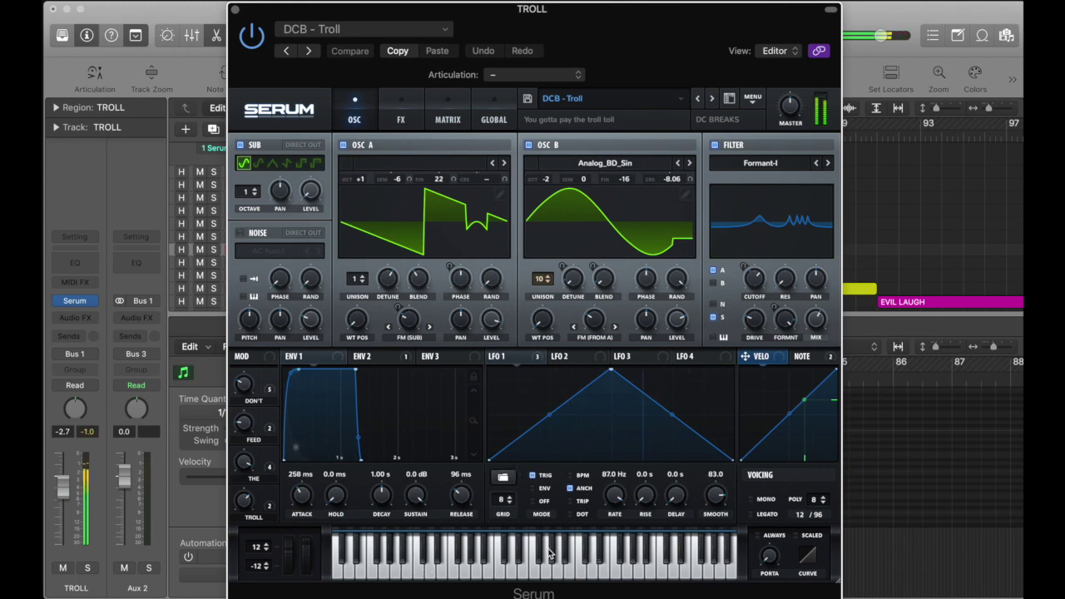
{"action": "left_click_drag", "start_coordinate": [246, 384], "coordinate": [256, 347]}
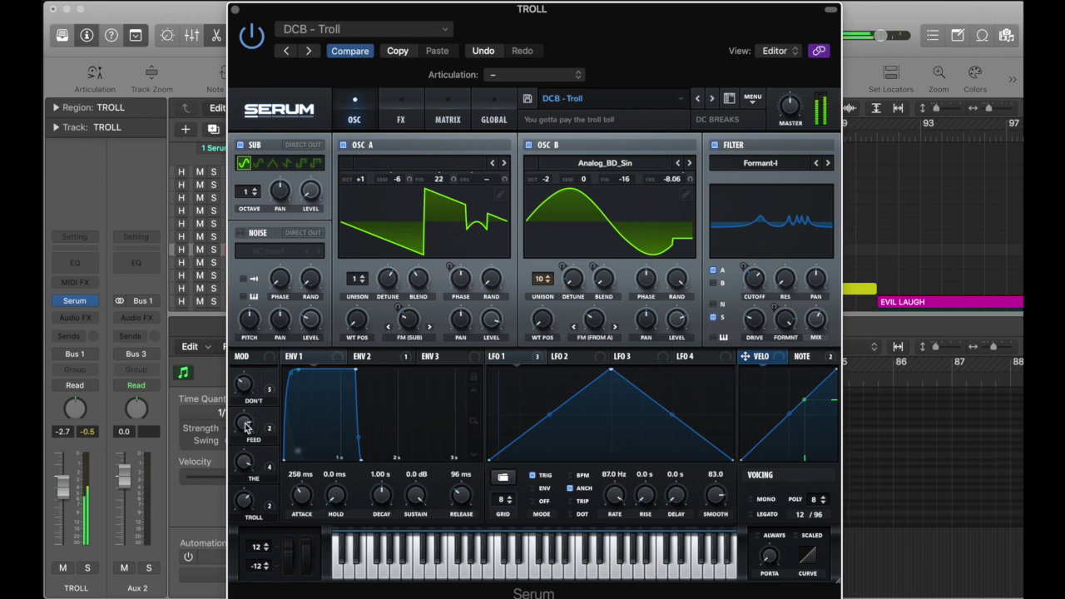
{"action": "left_click_drag", "start_coordinate": [246, 428], "coordinate": [252, 552]}
{"action": "left_click_drag", "start_coordinate": [252, 458], "coordinate": [253, 415]}
{"action": "left_click_drag", "start_coordinate": [250, 502], "coordinate": [249, 565]}
{"action": "left_click_drag", "start_coordinate": [251, 424], "coordinate": [252, 409]}
{"action": "left_click_drag", "start_coordinate": [250, 383], "coordinate": [250, 376]}
{"action": "left_click_drag", "start_coordinate": [246, 499], "coordinate": [250, 473]}
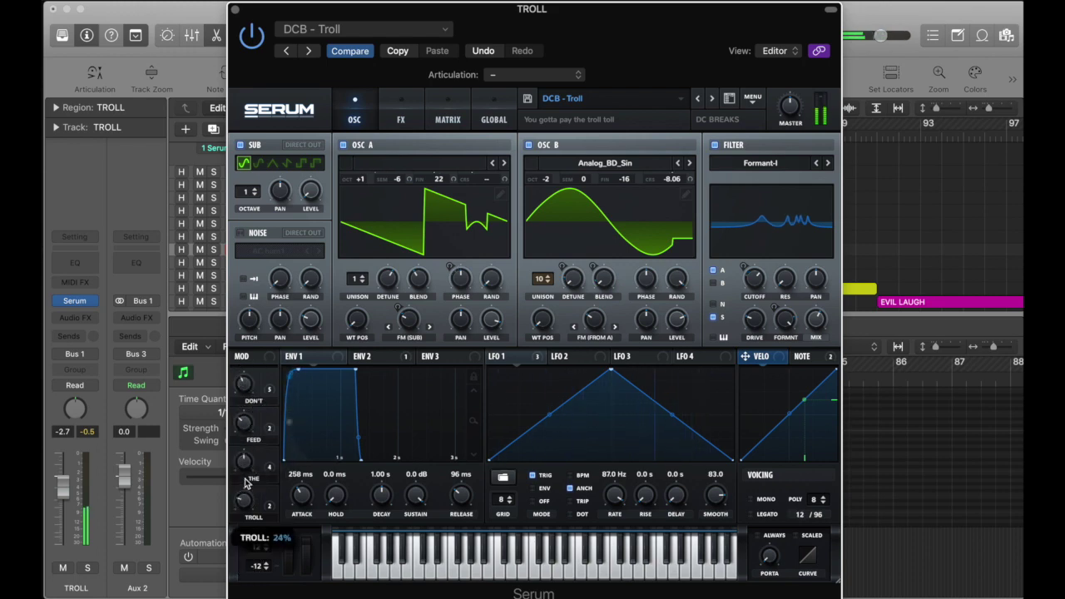
{"action": "left_click", "coordinate": [236, 10]}
Step: Set the cycle range to bars 81 to 83 and select the BEELZEBUB track
{"action": "left_click", "coordinate": [618, 125]}
{"action": "left_click_drag", "start_coordinate": [670, 125], "coordinate": [774, 127]}
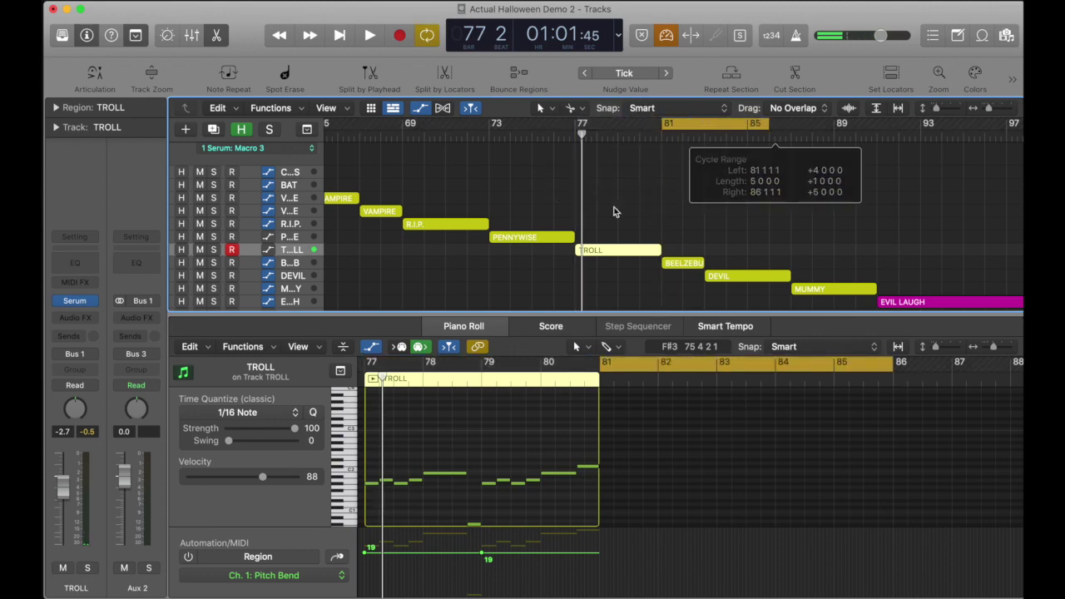
{"action": "left_click", "coordinate": [291, 265]}
{"action": "scroll", "coordinate": [641, 211], "scroll_direction": "right", "scroll_amount": 3}
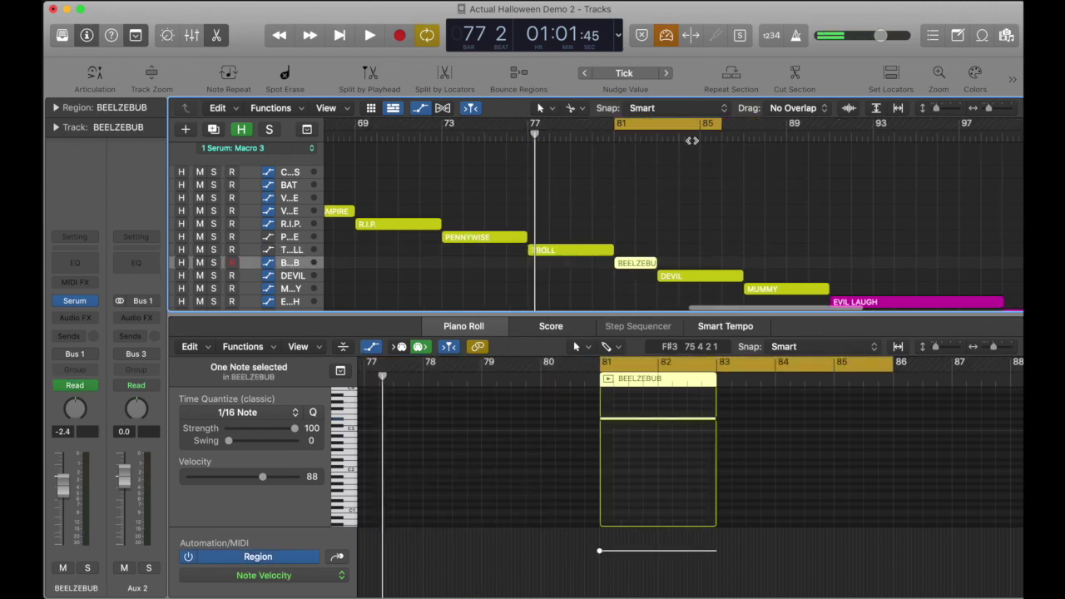
{"action": "left_click_drag", "start_coordinate": [712, 125], "coordinate": [656, 153]}
Step: Audition the Beelzebub preset in its Serum window, varying the EKRON, EVIL and FIRE macros and the pitch bend, and close the plug-in
{"action": "key", "text": "space"}
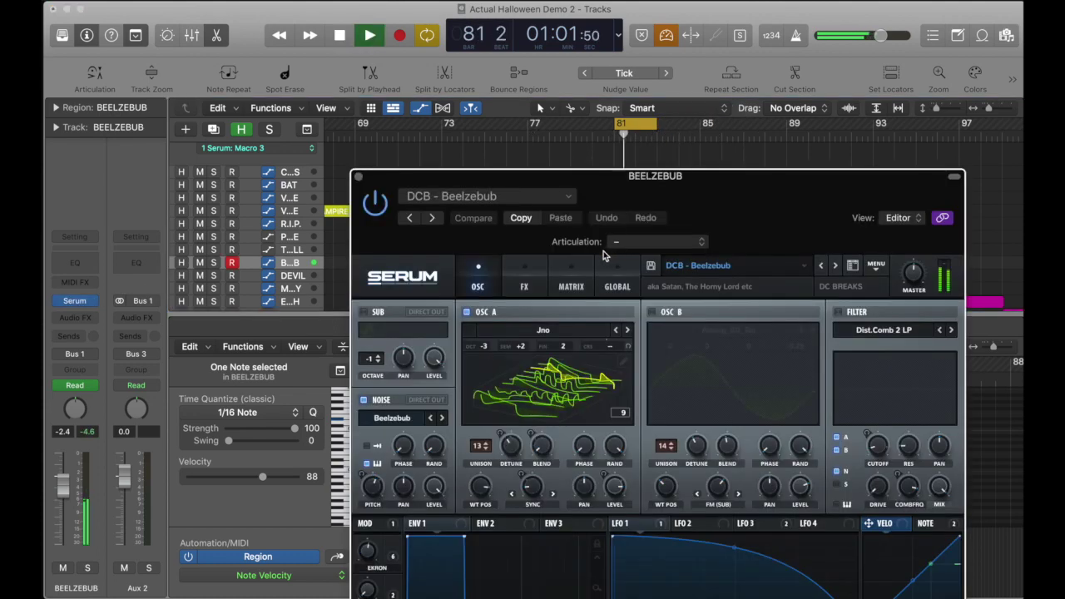
{"action": "left_click_drag", "start_coordinate": [635, 184], "coordinate": [580, 17]}
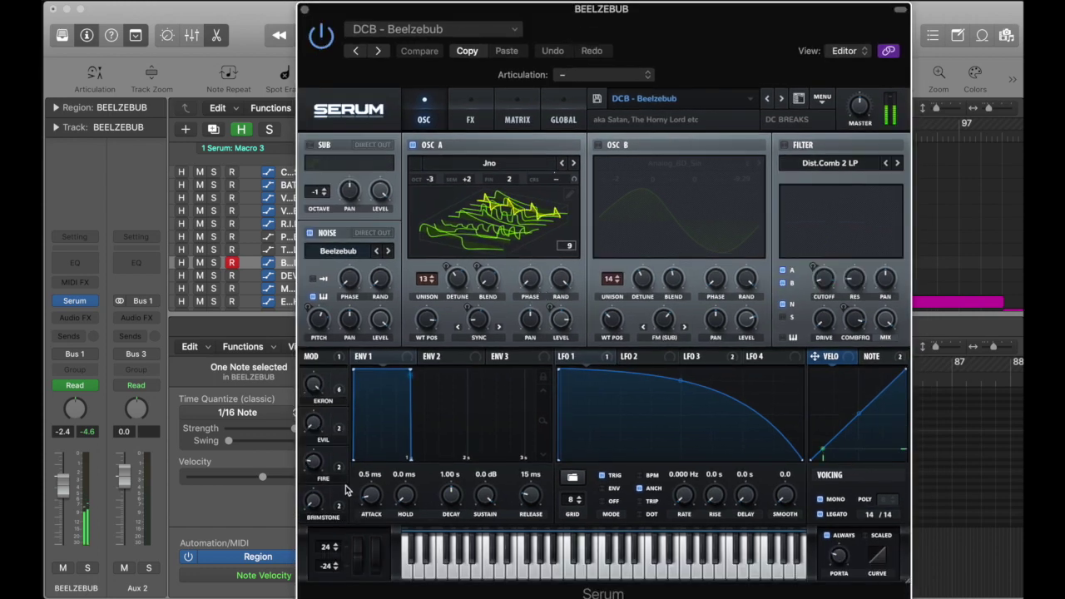
{"action": "mouse_move", "coordinate": [346, 490]}
{"action": "left_click_drag", "start_coordinate": [314, 387], "coordinate": [323, 366]}
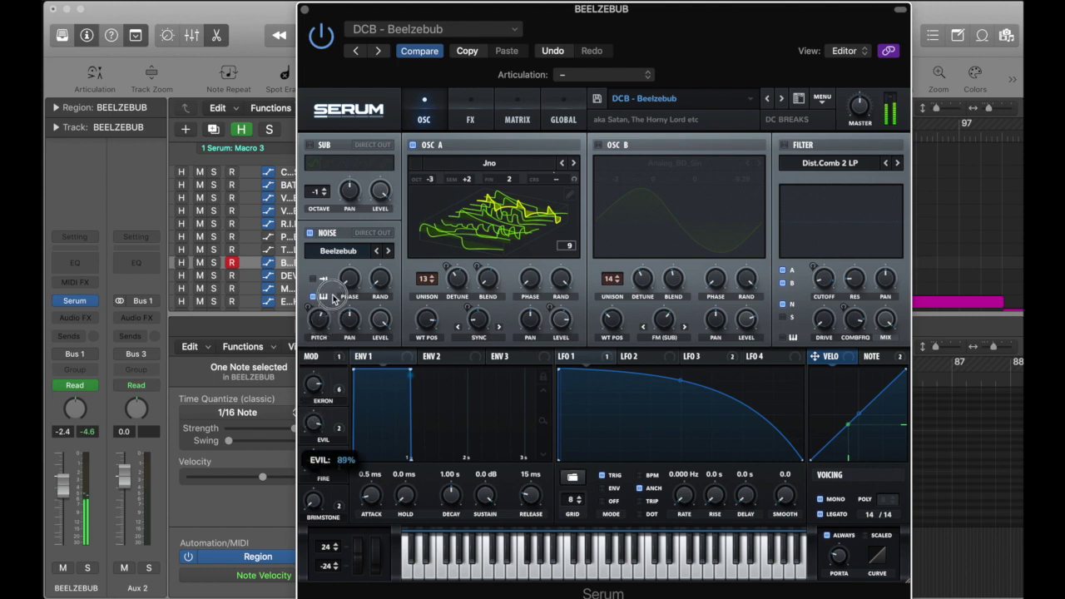
{"action": "mouse_move", "coordinate": [363, 557]}
{"action": "left_mouse_down"}
{"action": "mouse_move", "coordinate": [367, 501]}
{"action": "mouse_move", "coordinate": [361, 551]}
{"action": "left_mouse_up"}
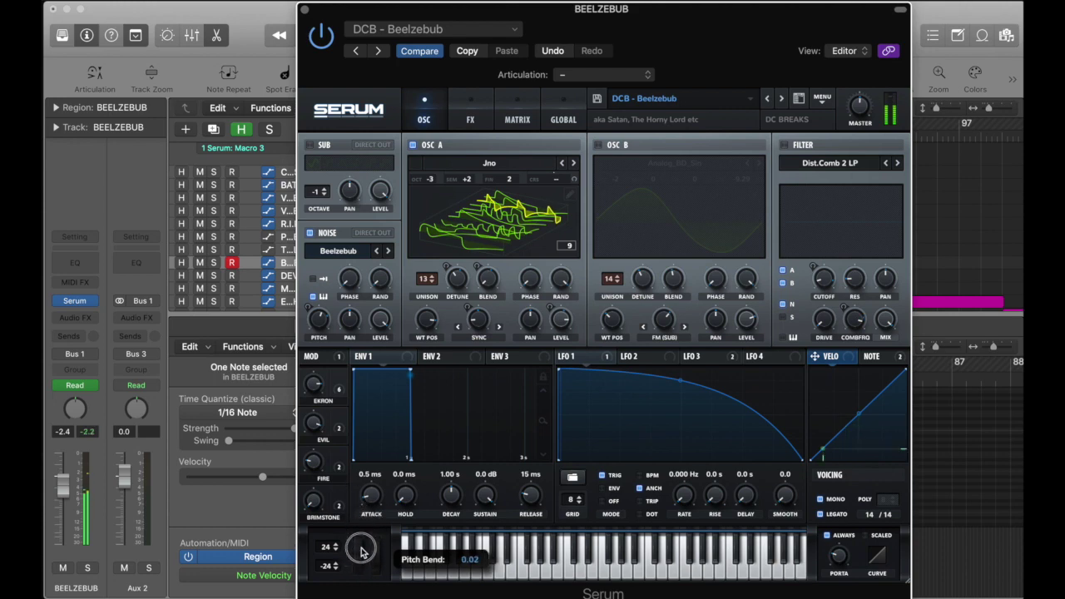
{"action": "left_click_drag", "start_coordinate": [364, 507], "coordinate": [336, 461]}
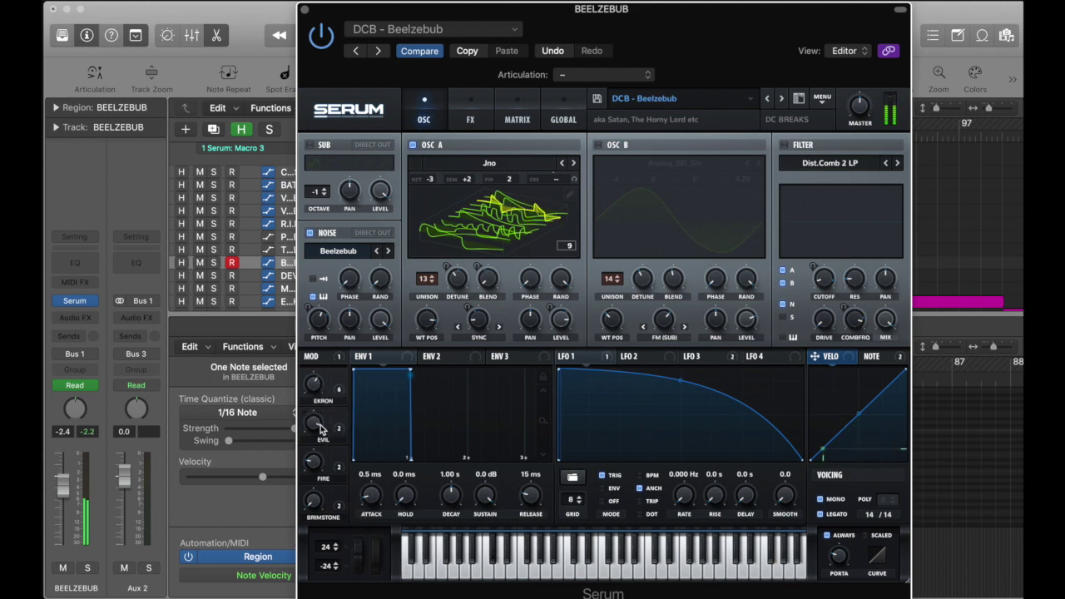
{"action": "left_click_drag", "start_coordinate": [359, 553], "coordinate": [370, 492]}
{"action": "left_click_drag", "start_coordinate": [320, 465], "coordinate": [329, 393]}
{"action": "left_click_drag", "start_coordinate": [357, 539], "coordinate": [366, 519]}
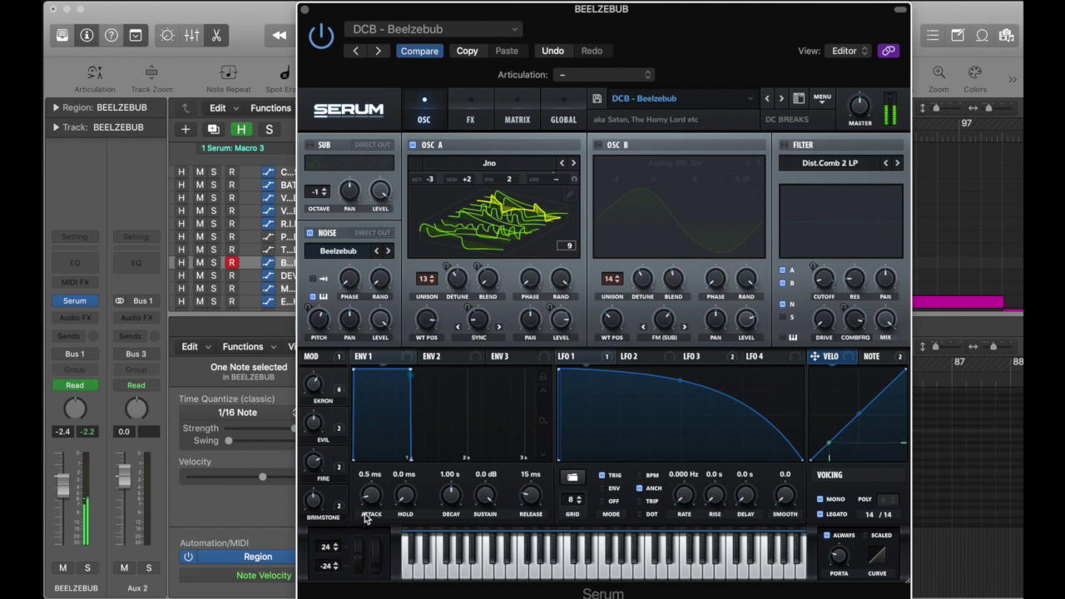
{"action": "left_click", "coordinate": [305, 11]}
Step: Set the cycle range to bars 83 to 92 and open the Serum instrument on the DEVIL track
{"action": "left_click_drag", "start_coordinate": [657, 125], "coordinate": [847, 128]}
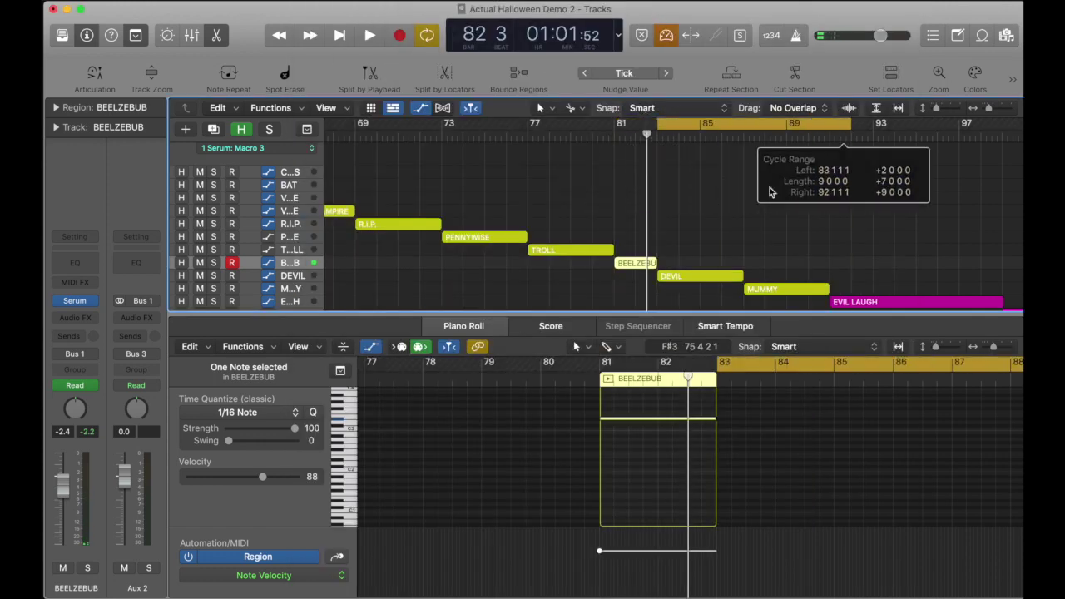
{"action": "left_click", "coordinate": [298, 275]}
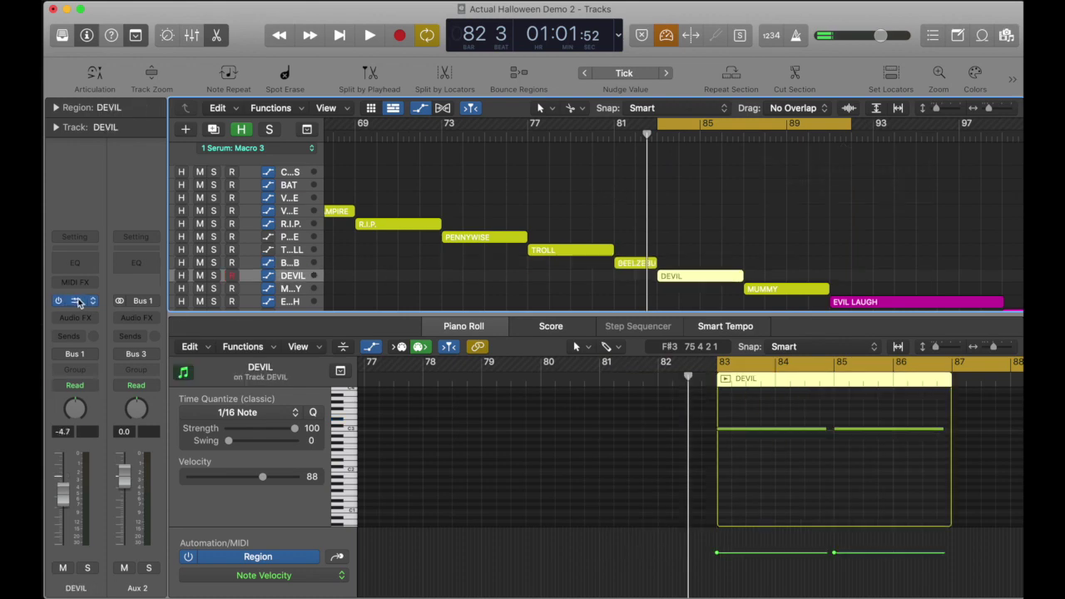
{"action": "key", "text": "v"}
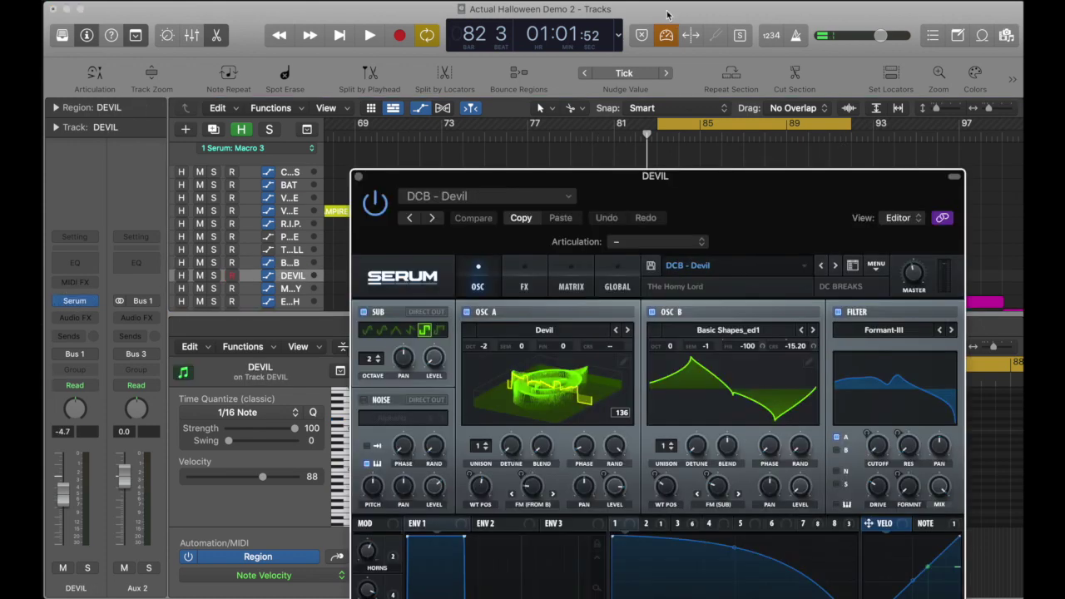
Step: Audition the Devil preset while varying its HORNS, TAIL, FORK and HELL macros, and close the plug-in
{"action": "key", "text": "space"}
{"action": "left_click_drag", "start_coordinate": [719, 206], "coordinate": [650, 40]}
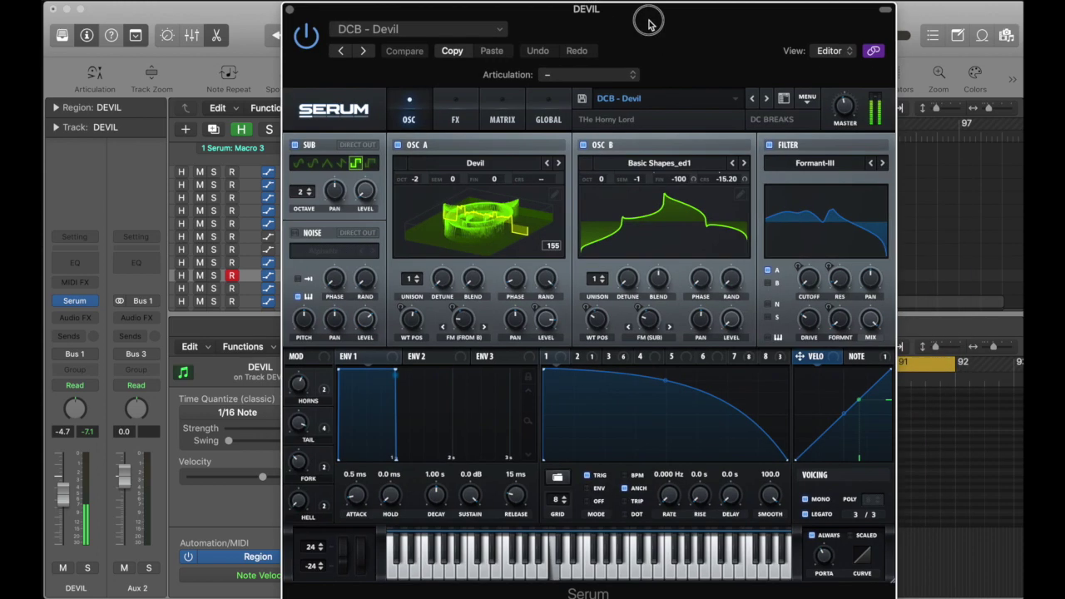
{"action": "mouse_move", "coordinate": [301, 375]}
{"action": "left_click_drag", "start_coordinate": [301, 375], "coordinate": [310, 347]}
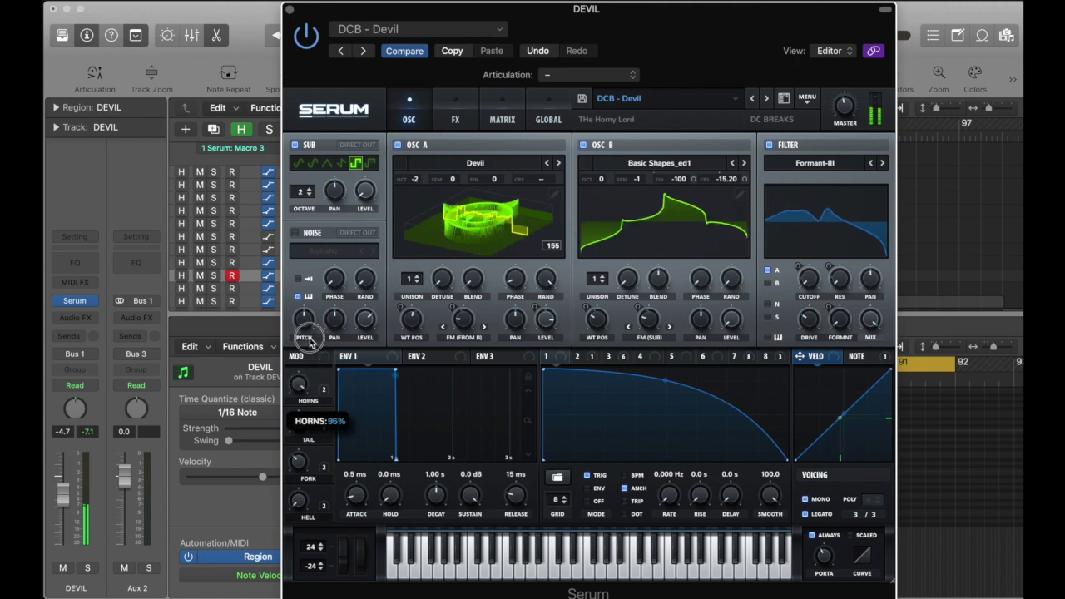
{"action": "left_click_drag", "start_coordinate": [304, 395], "coordinate": [309, 354]}
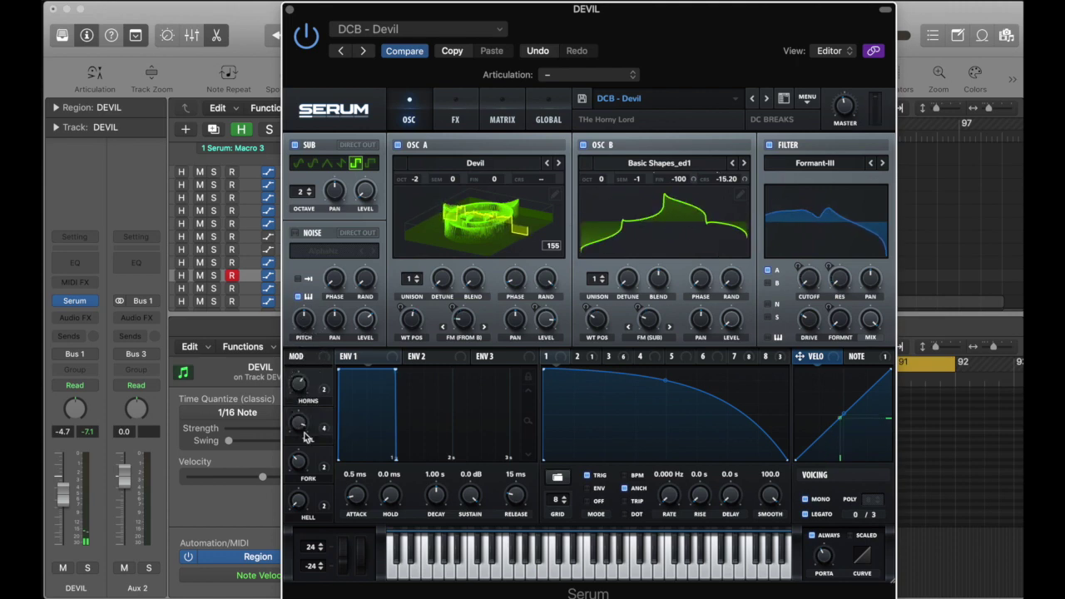
{"action": "left_click_drag", "start_coordinate": [303, 384], "coordinate": [307, 356]}
{"action": "left_click_drag", "start_coordinate": [303, 460], "coordinate": [313, 386]}
{"action": "mouse_move", "coordinate": [300, 500]}
{"action": "left_mouse_down"}
{"action": "mouse_move", "coordinate": [306, 446]}
{"action": "mouse_move", "coordinate": [304, 513]}
{"action": "left_mouse_up"}
{"action": "left_click_drag", "start_coordinate": [301, 426], "coordinate": [311, 401]}
{"action": "left_click_drag", "start_coordinate": [303, 463], "coordinate": [307, 528]}
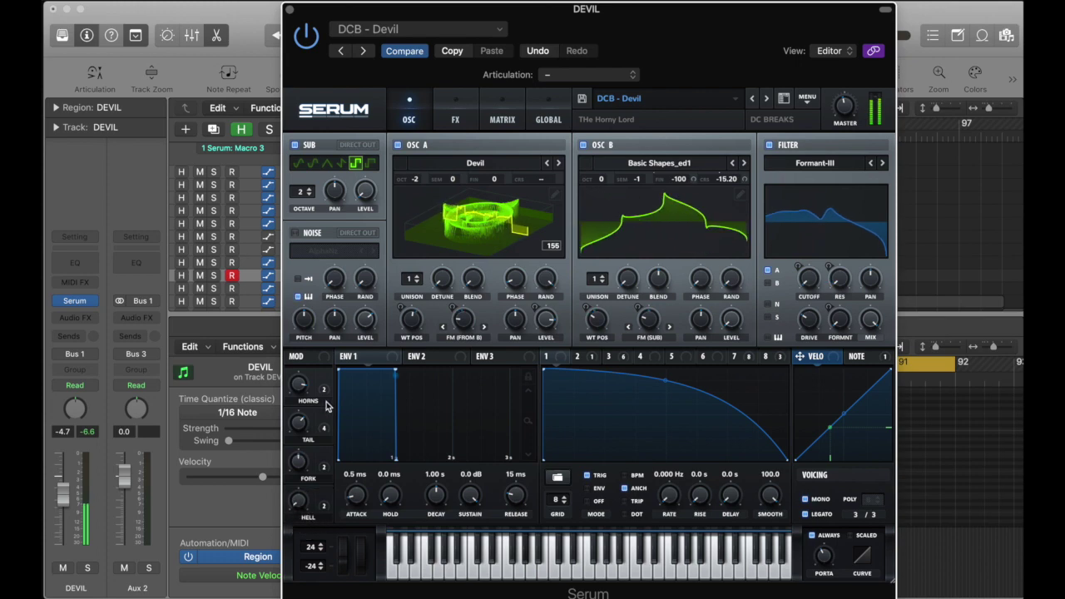
{"action": "left_click", "coordinate": [290, 10]}
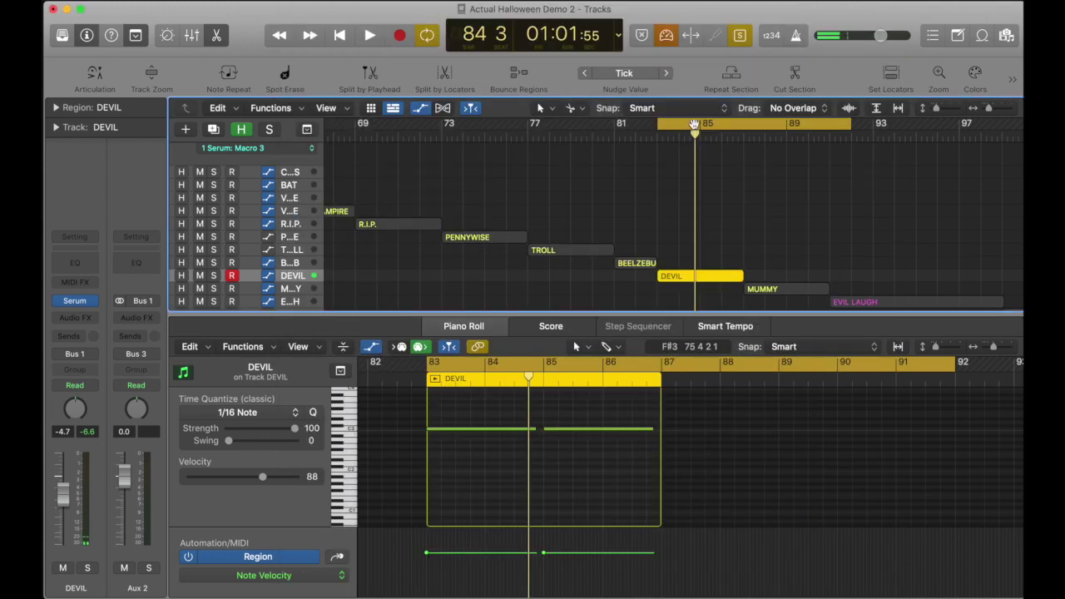
Step: Select the MUMMY track, set the cycle range to bars 87 to 92, and open the track's Serum instrument
{"action": "left_click", "coordinate": [290, 290]}
{"action": "scroll", "coordinate": [552, 209], "scroll_direction": "right", "scroll_amount": 5}
{"action": "scroll", "coordinate": [579, 198], "scroll_direction": "down", "scroll_amount": 3}
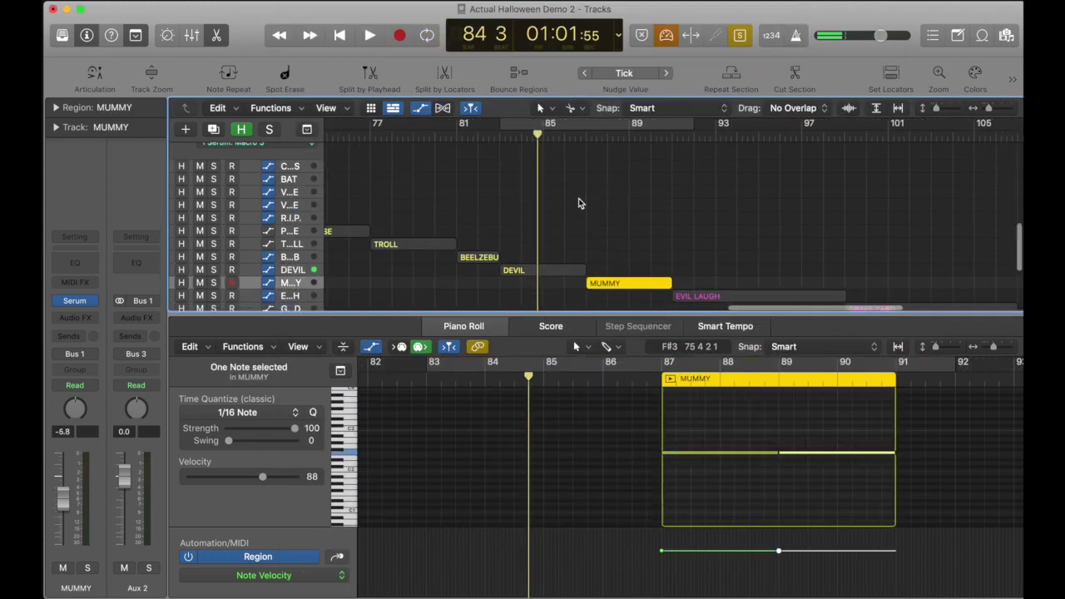
{"action": "left_click_drag", "start_coordinate": [590, 133], "coordinate": [657, 169]}
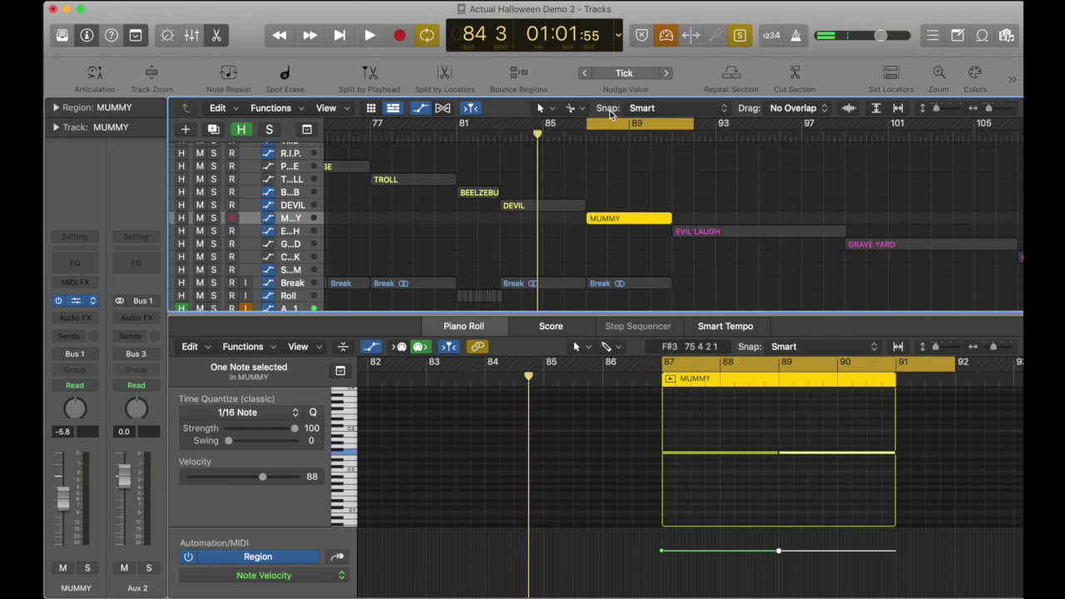
{"action": "key", "text": "v"}
Step: Audition the Mummy preset while examining its LFO 3, 4, 2 and 7 shapes, stop playback, and move the plug-in window off the tracks
{"action": "key", "text": "space"}
{"action": "left_click_drag", "start_coordinate": [690, 189], "coordinate": [639, 94]}
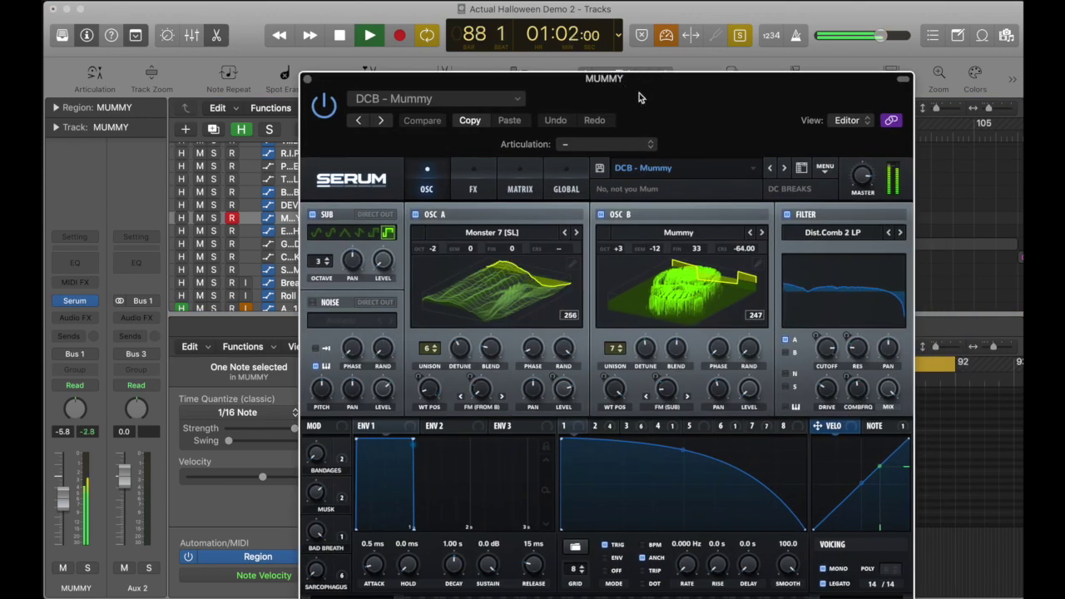
{"action": "left_click_drag", "start_coordinate": [323, 89], "coordinate": [299, 59]}
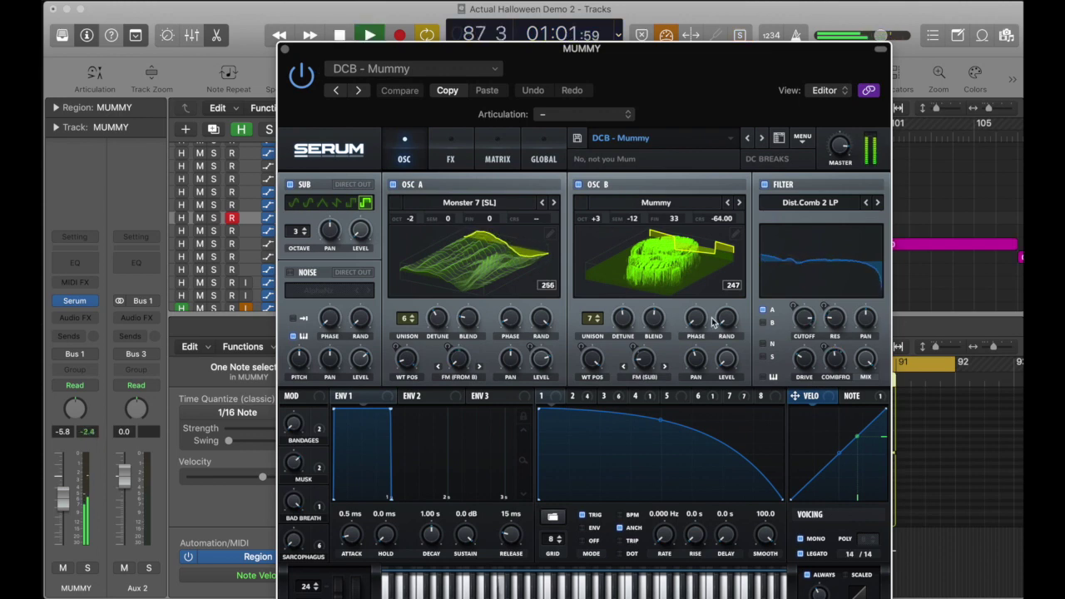
{"action": "left_click", "coordinate": [614, 397]}
{"action": "left_click", "coordinate": [638, 398]}
{"action": "left_click", "coordinate": [586, 401]}
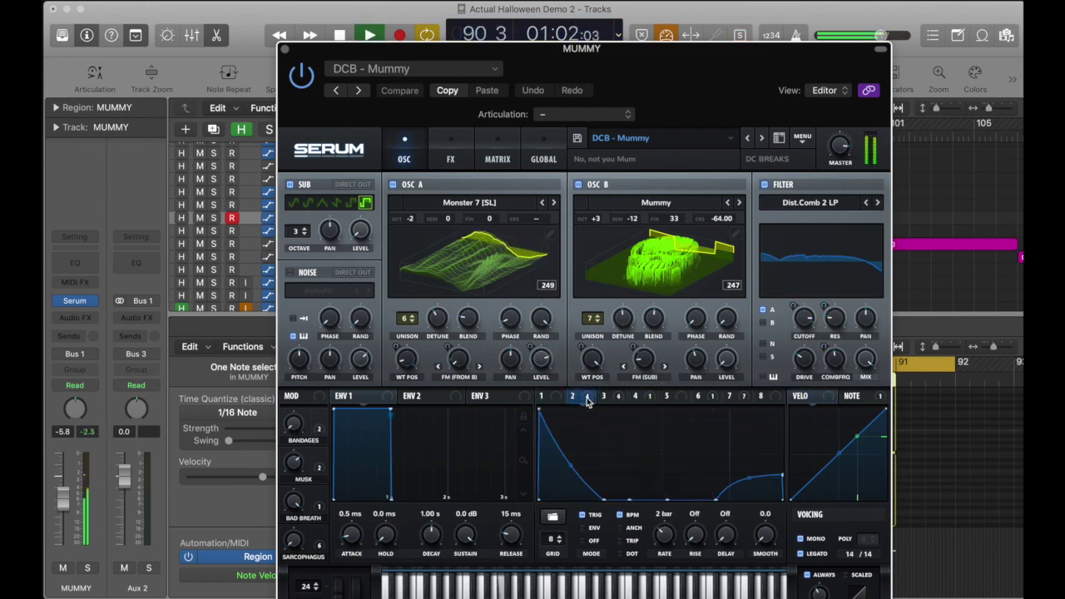
{"action": "left_click", "coordinate": [729, 398]}
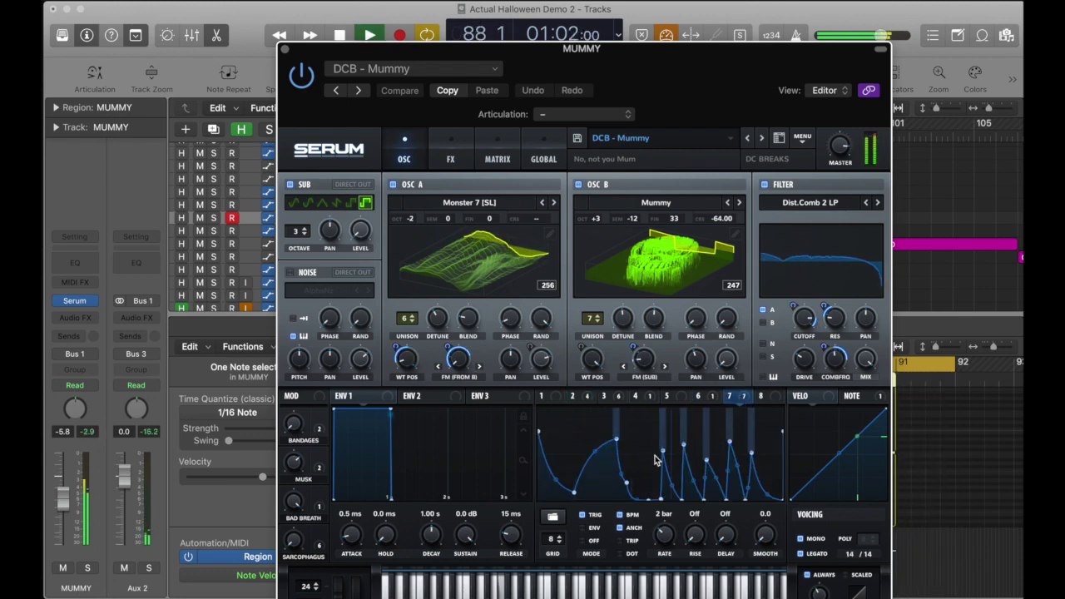
{"action": "key", "text": "space"}
{"action": "left_click_drag", "start_coordinate": [629, 95], "coordinate": [578, 404]}
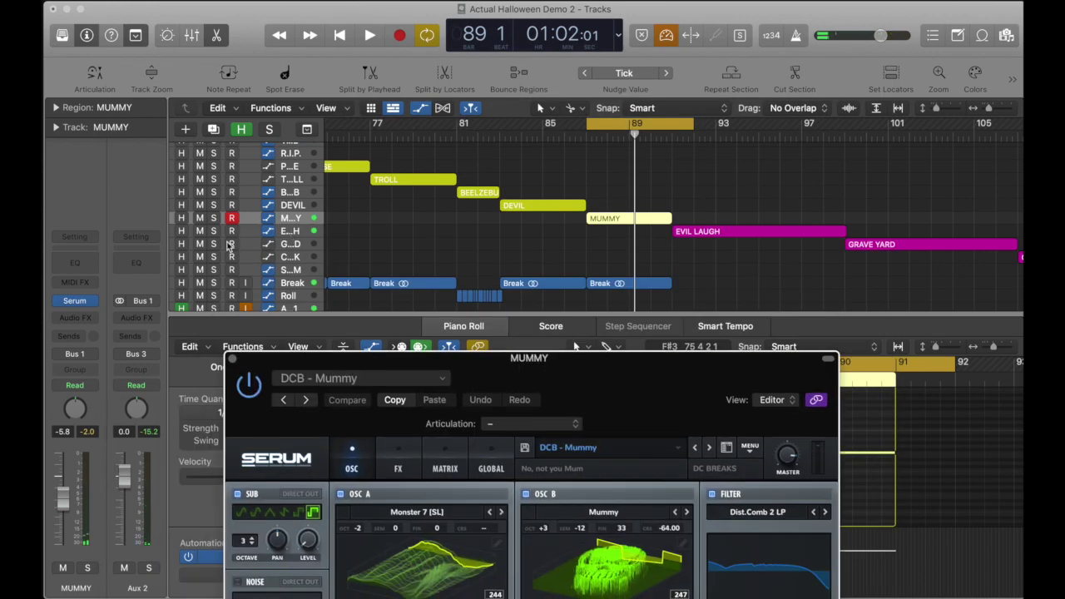
Step: Return to the MUMMY track, move its Serum window fully into view, and start playback
{"action": "key", "text": "Down"}
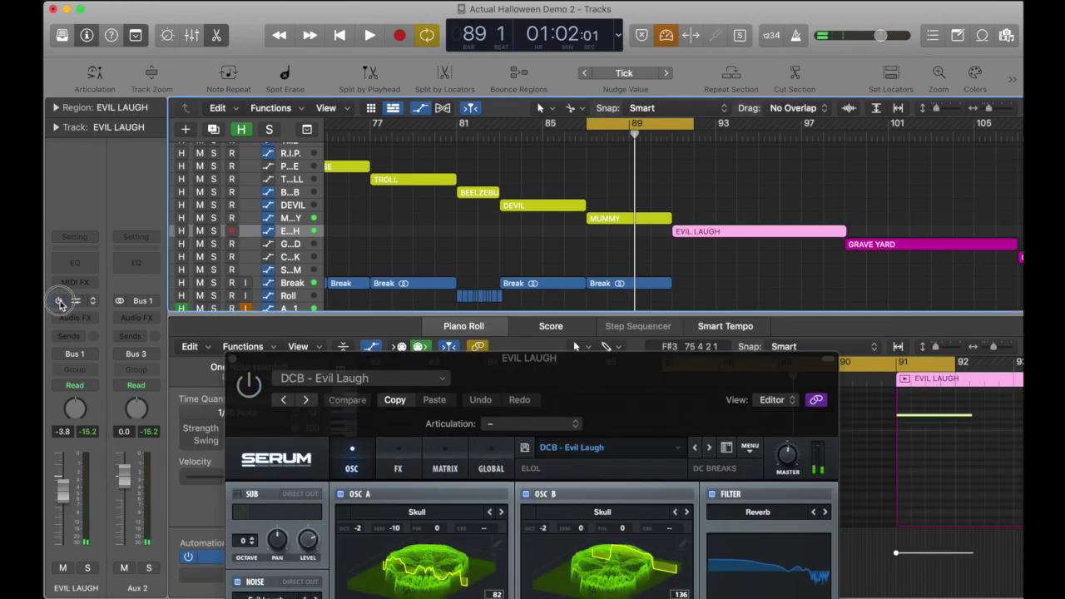
{"action": "key", "text": "Left"}
{"action": "left_click_drag", "start_coordinate": [597, 378], "coordinate": [541, 63]}
{"action": "left_click_drag", "start_coordinate": [619, 76], "coordinate": [644, 60]}
{"action": "key", "text": "space"}
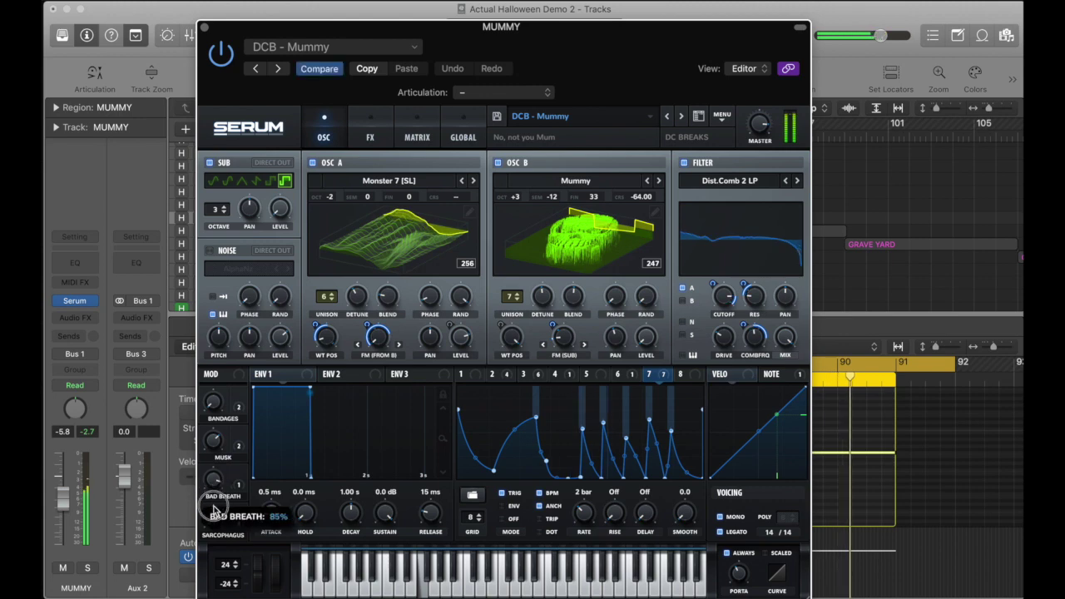
Step: Examine which parameters the BAD BREATH, MUSK, BANDAGES and SARCOPHAGUS macros modulate, and raise SARCOPHAGUS to 93%
{"action": "right_click", "coordinate": [236, 475]}
{"action": "left_click", "coordinate": [237, 439]}
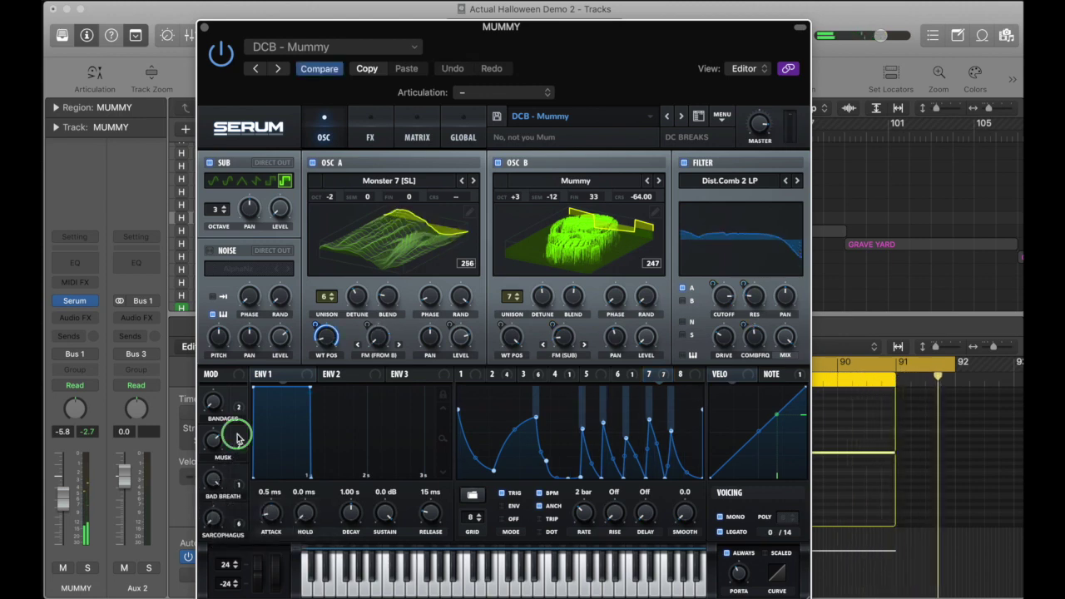
{"action": "right_click", "coordinate": [237, 440]}
{"action": "left_click", "coordinate": [239, 400]}
{"action": "right_click", "coordinate": [239, 400]}
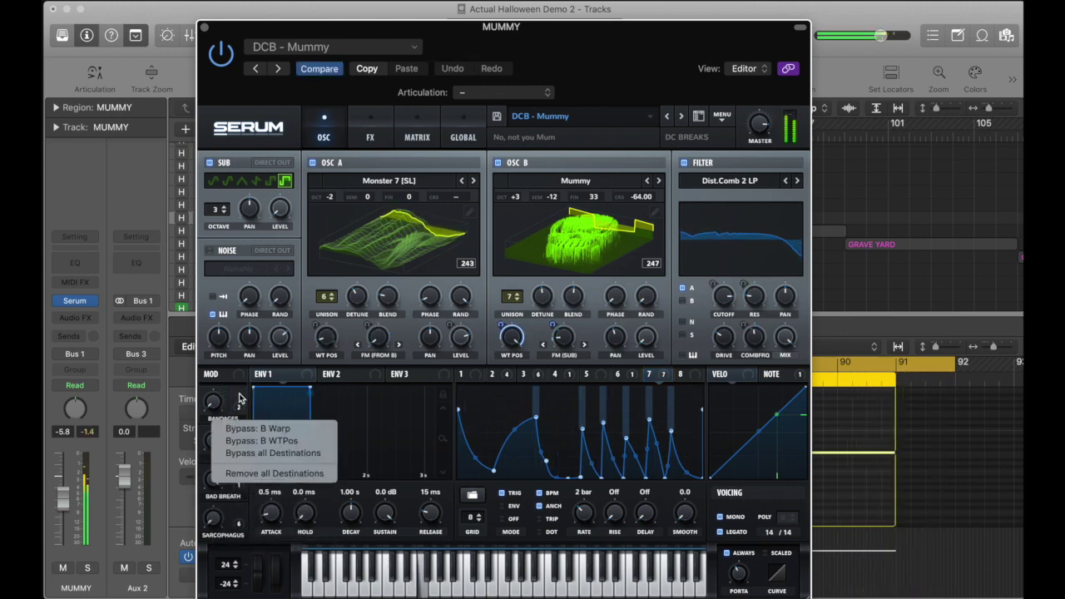
{"action": "left_click", "coordinate": [238, 513]}
{"action": "right_click", "coordinate": [238, 513]}
{"action": "left_click", "coordinate": [215, 517]}
{"action": "left_click_drag", "start_coordinate": [215, 517], "coordinate": [217, 468]}
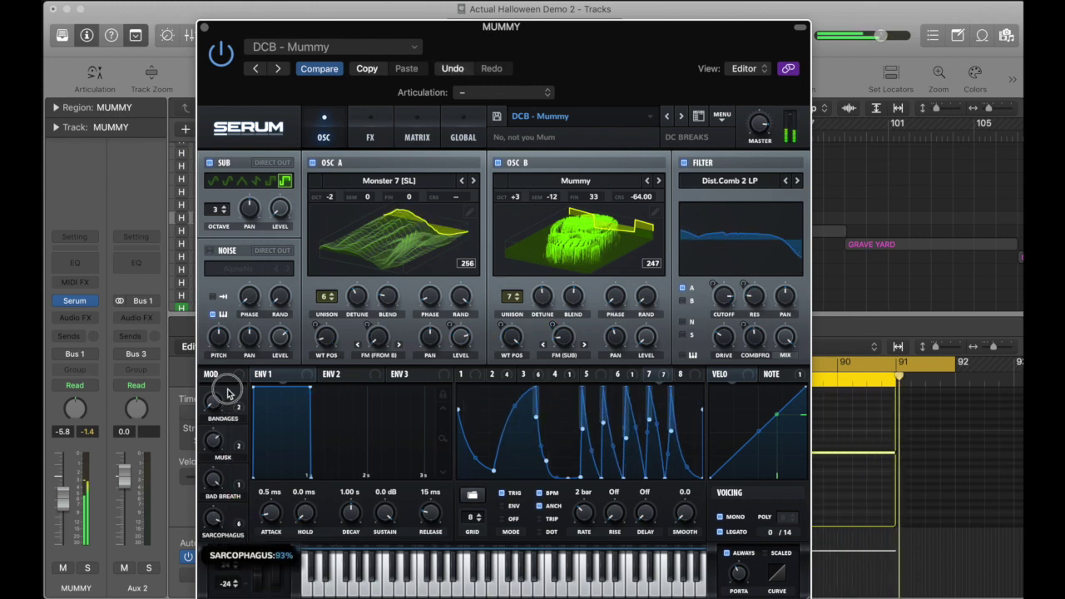
Step: Shorten the cycle range to bars 87 to 91, moving the Mummy plug-in window aside and back into view
{"action": "left_click_drag", "start_coordinate": [540, 61], "coordinate": [594, 367]}
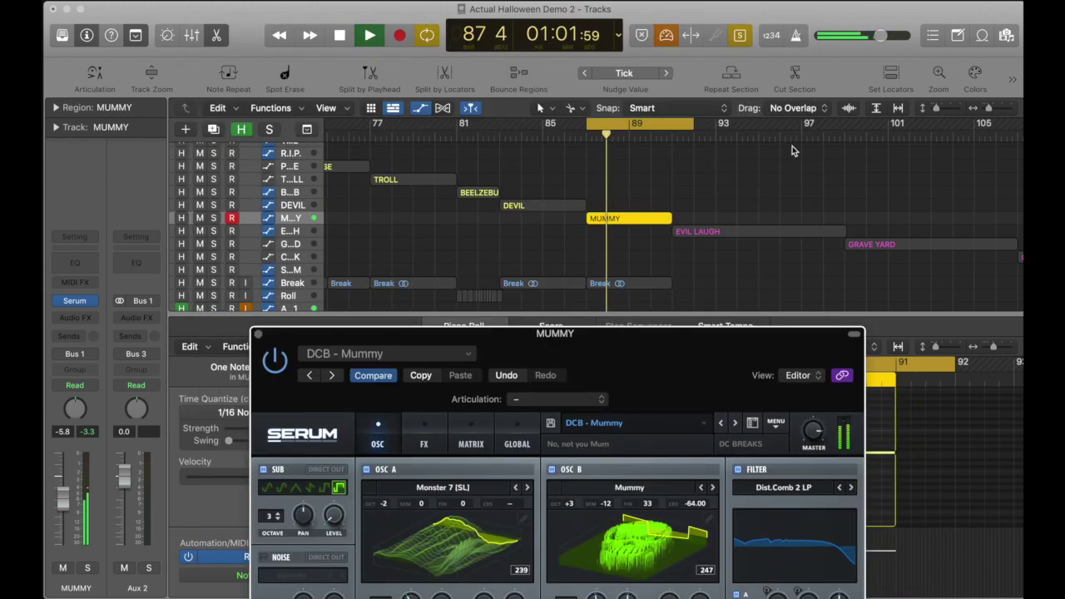
{"action": "left_click_drag", "start_coordinate": [688, 134], "coordinate": [667, 135]}
{"action": "left_click_drag", "start_coordinate": [666, 333], "coordinate": [670, 127]}
{"action": "left_click_drag", "start_coordinate": [646, 183], "coordinate": [635, 64]}
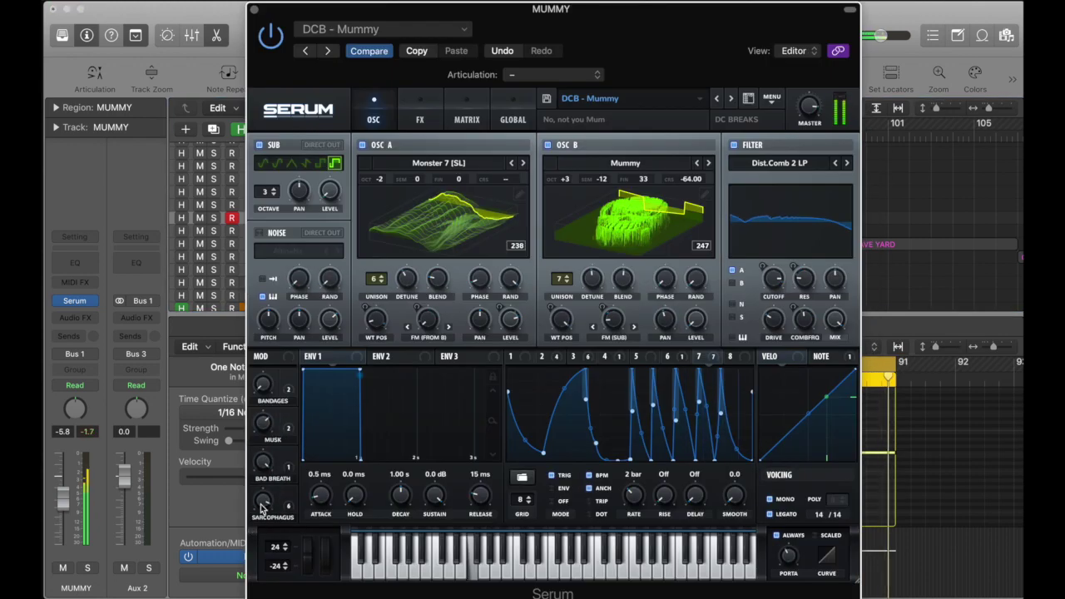
Step: Audition the Mummy preset while varying its SARCOPHAGUS macro, stop playback, and close the plug-in
{"action": "left_click_drag", "start_coordinate": [280, 418], "coordinate": [263, 556]}
{"action": "left_click_drag", "start_coordinate": [265, 497], "coordinate": [264, 569]}
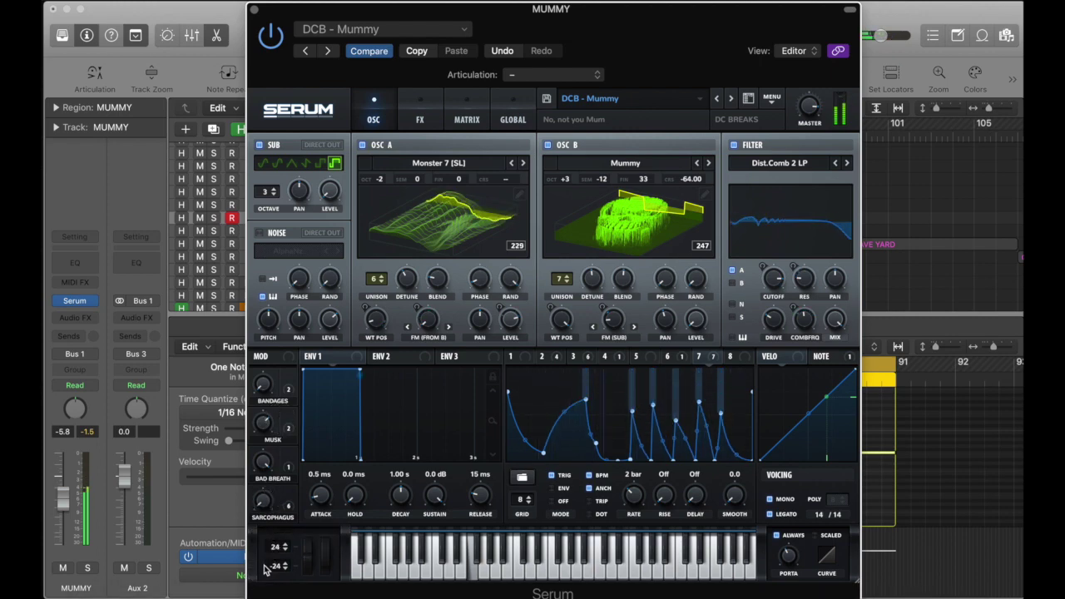
{"action": "left_click", "coordinate": [266, 510]}
{"action": "left_click_drag", "start_coordinate": [265, 505], "coordinate": [263, 575]}
{"action": "key", "text": "space"}
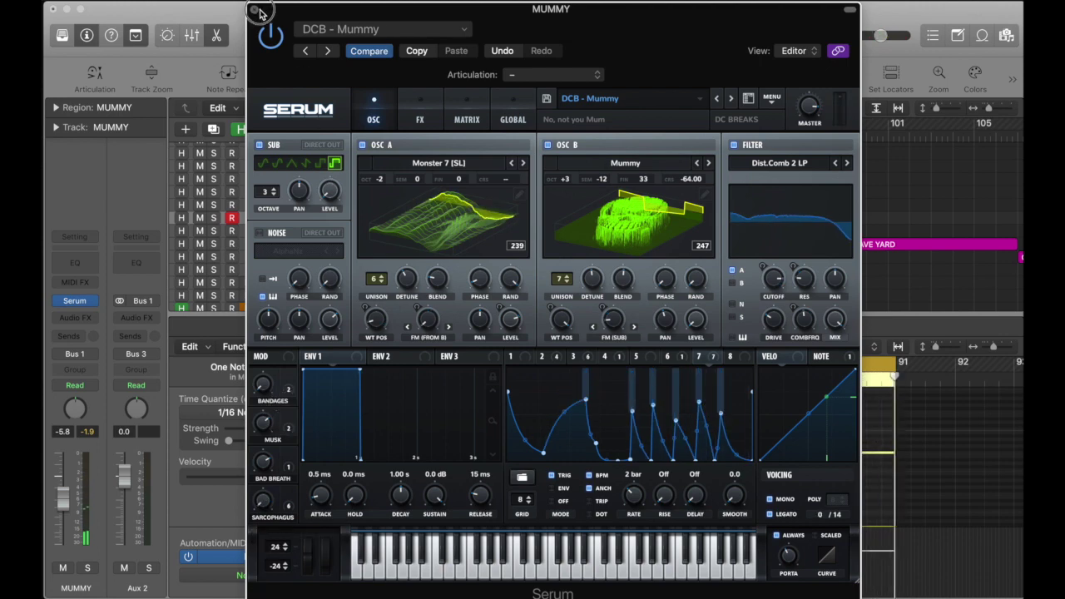
{"action": "left_click", "coordinate": [257, 10]}
Step: Select the EVIL LAUGH track and set the cycle range to bars 91 to 124
{"action": "left_click", "coordinate": [620, 129]}
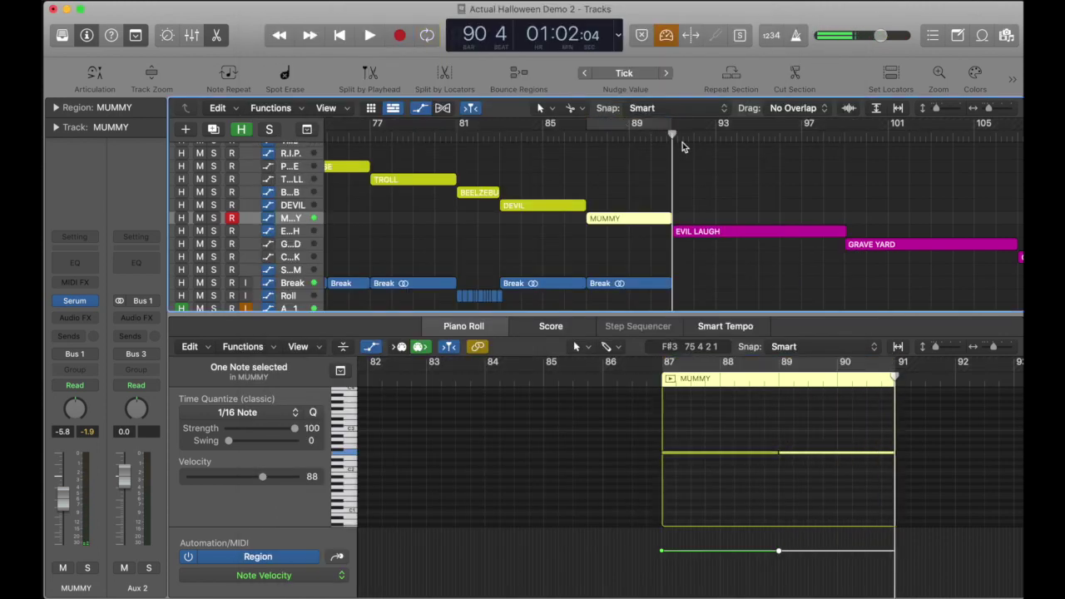
{"action": "key", "text": "super+Left"}
{"action": "key", "text": "super+Left"}
{"action": "key", "text": "super+Left"}
{"action": "key", "text": "super+Left"}
{"action": "left_click", "coordinate": [299, 229]}
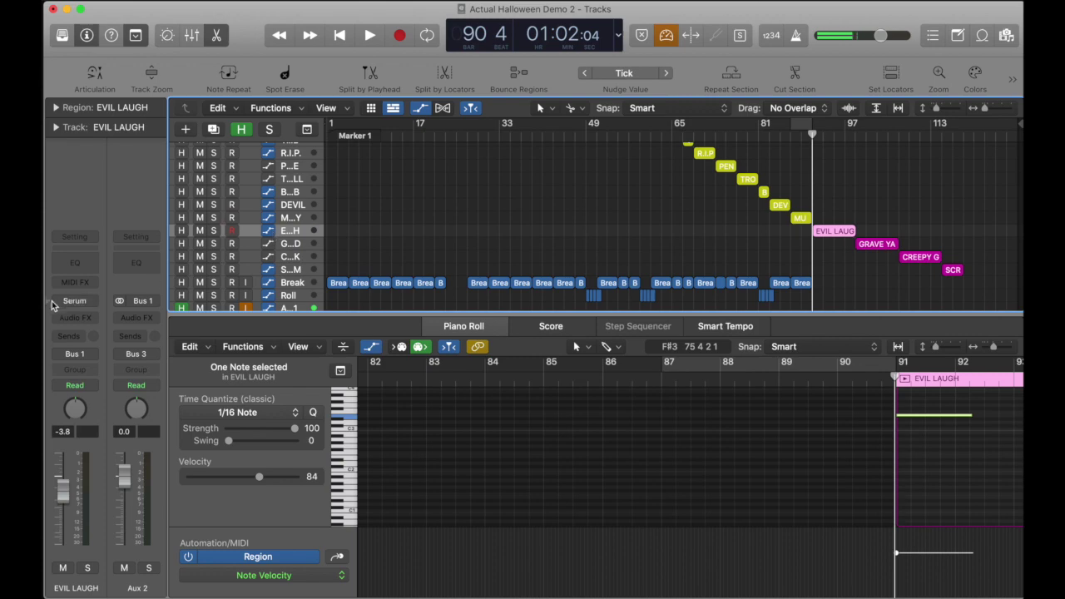
{"action": "left_click_drag", "start_coordinate": [814, 125], "coordinate": [988, 125]}
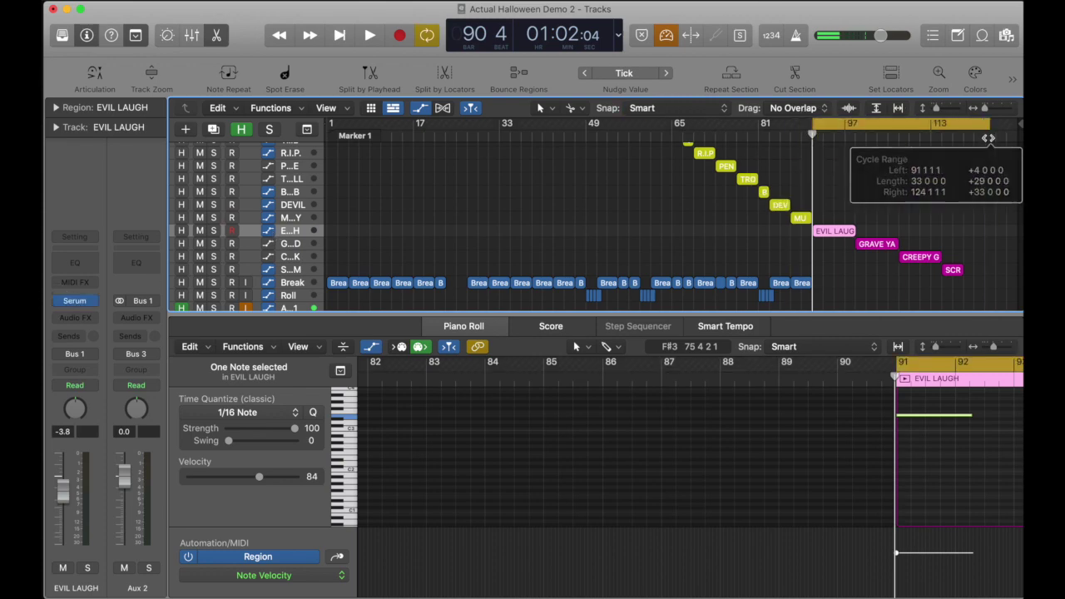
Step: Audition the Evil Laugh preset in Serum while examining its oscillator, effects and modulation matrix pages, and close the plug-in
{"action": "key", "text": "space"}
{"action": "mouse_move", "coordinate": [89, 300]}
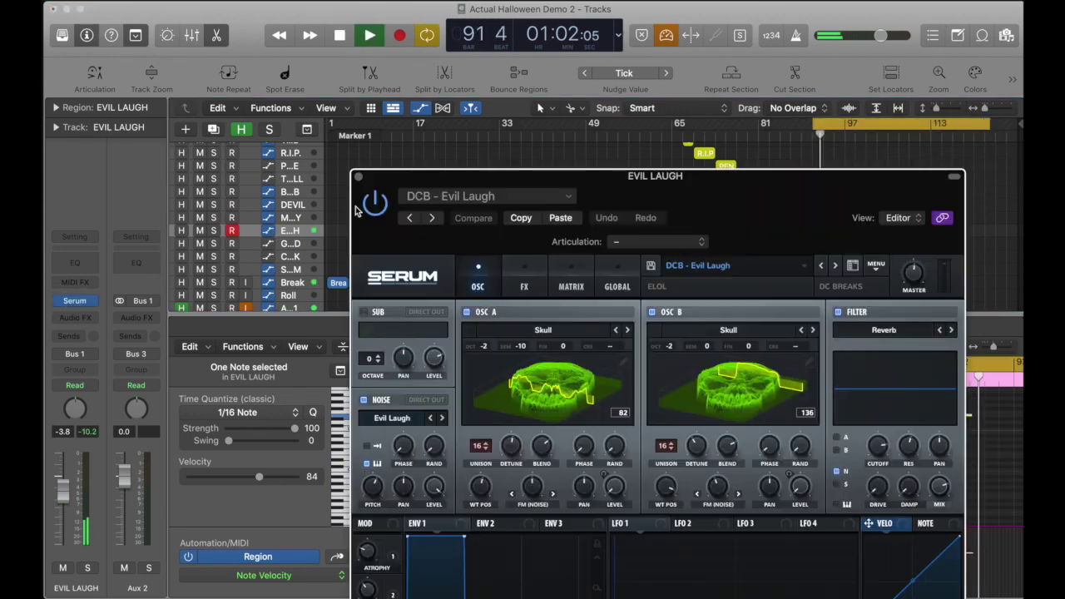
{"action": "left_click", "coordinate": [90, 300]}
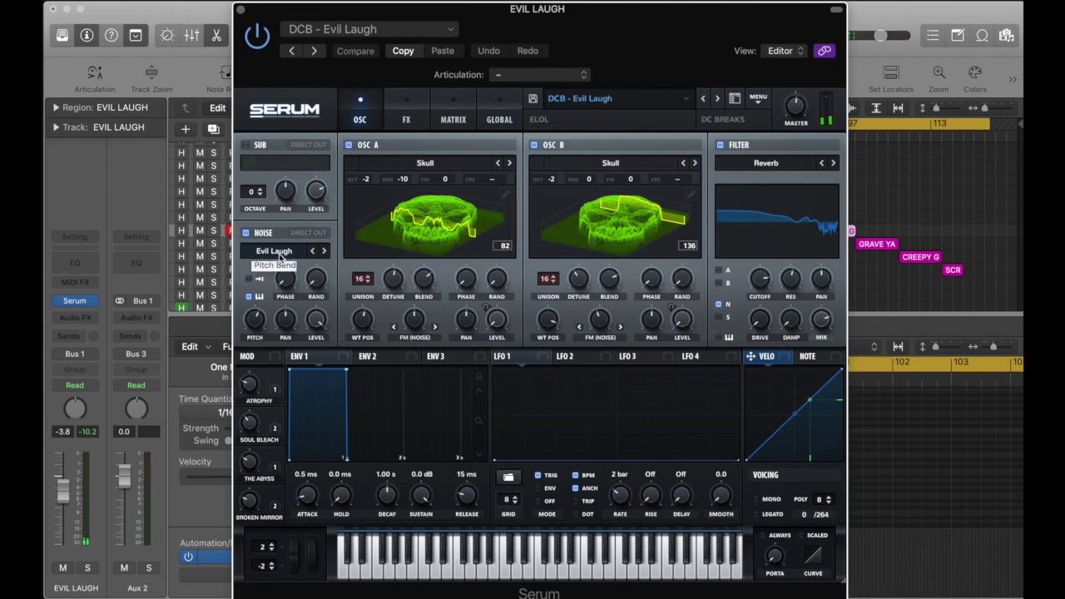
{"action": "left_click", "coordinate": [407, 115]}
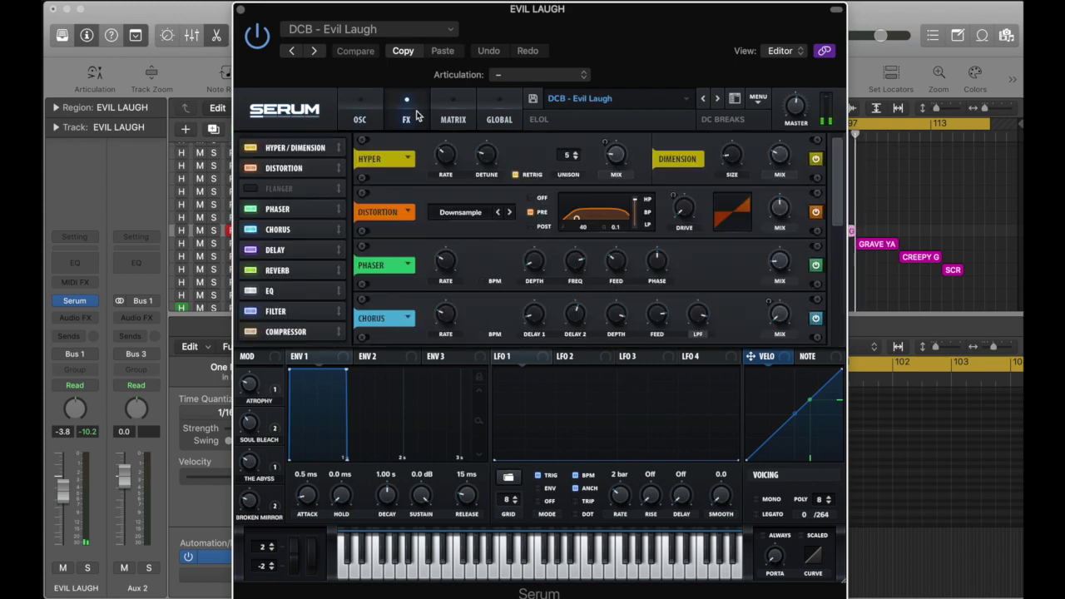
{"action": "left_click", "coordinate": [463, 113]}
{"action": "left_click", "coordinate": [359, 115]}
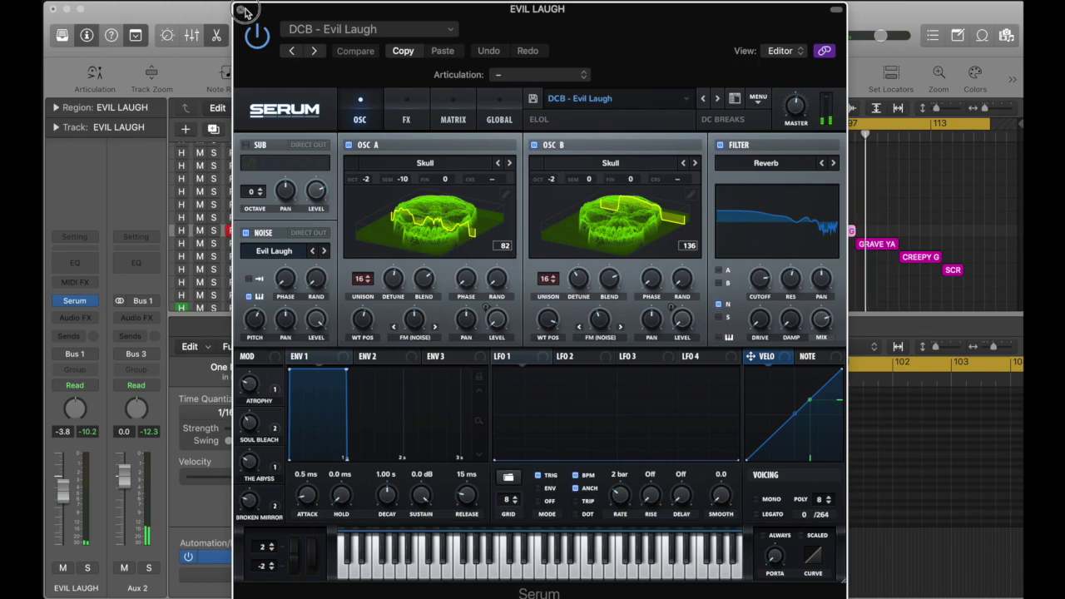
{"action": "left_click", "coordinate": [242, 10]}
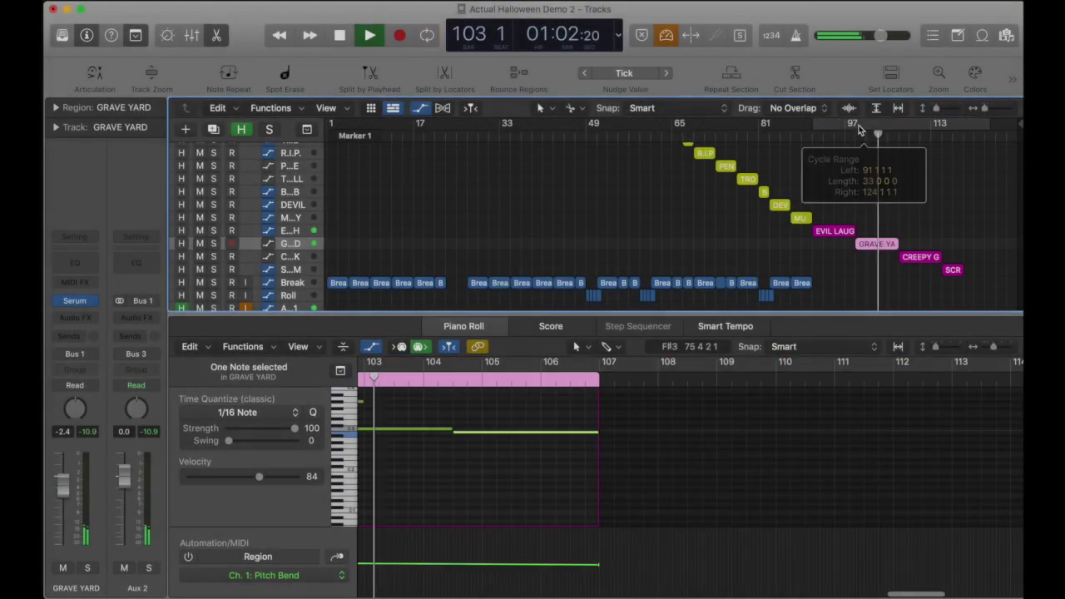
Step: Set the cycle range to bars 99 to 121, solo the GRAVE YARD track, and mute the EVIL LAUGH track
{"action": "mouse_move", "coordinate": [860, 131]}
{"action": "left_mouse_down"}
{"action": "mouse_move", "coordinate": [982, 133]}
{"action": "mouse_move", "coordinate": [920, 125]}
{"action": "left_mouse_up"}
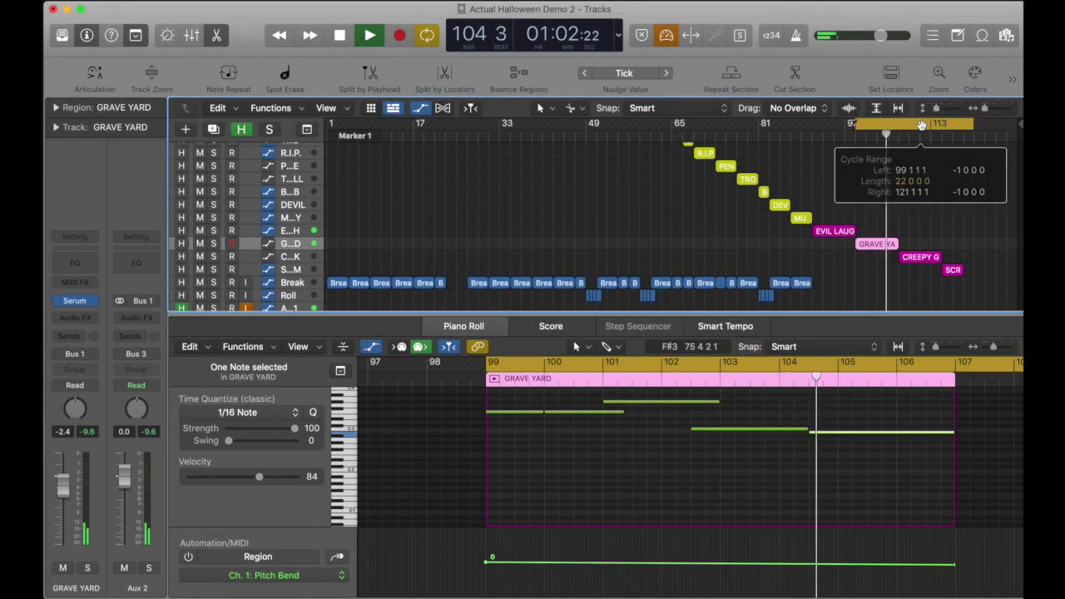
{"action": "left_click", "coordinate": [213, 243]}
{"action": "left_click", "coordinate": [295, 233]}
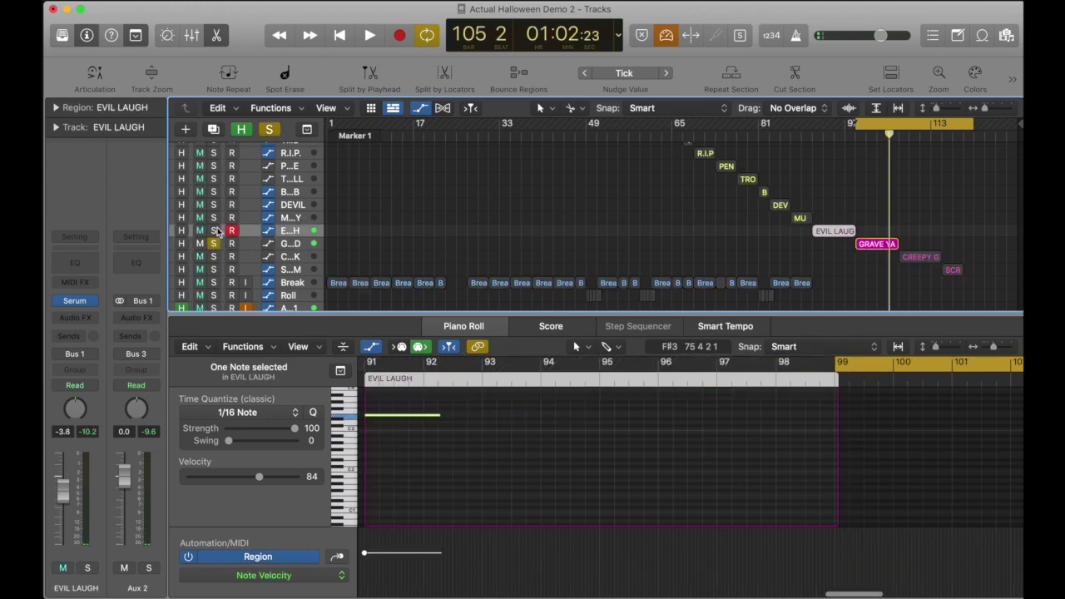
{"action": "left_click", "coordinate": [199, 232]}
{"action": "left_click", "coordinate": [297, 247]}
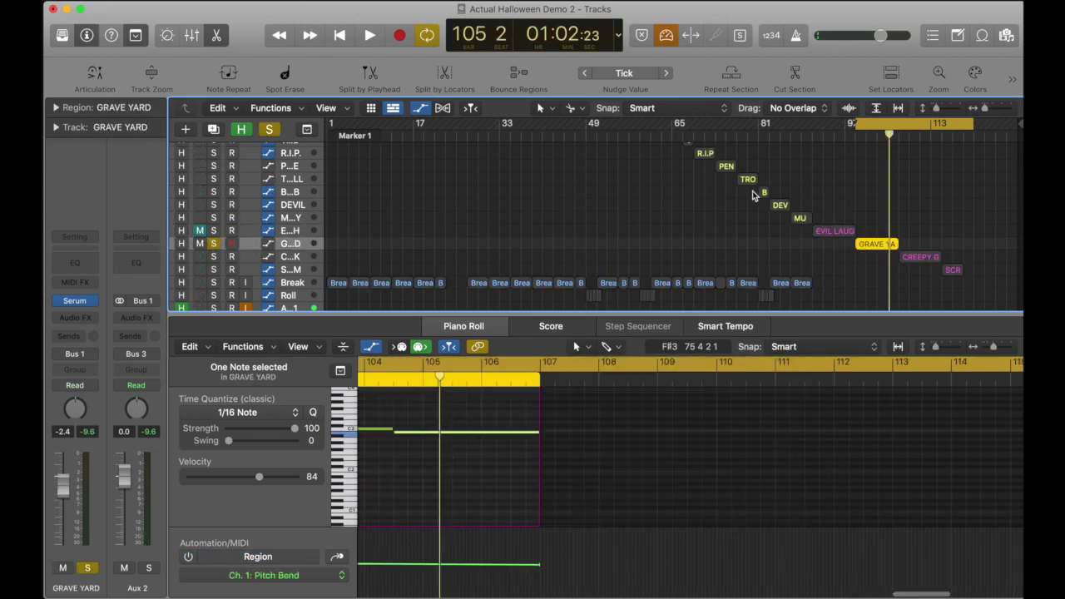
Step: Enlarge the GRAVE YARD track to show its Macro 2 automation, and bring its Serum instrument fully into view
{"action": "key", "text": "ctrl+z"}
{"action": "scroll", "coordinate": [822, 181], "scroll_direction": "right", "scroll_amount": 5}
{"action": "scroll", "coordinate": [839, 202], "scroll_direction": "right", "scroll_amount": 3}
{"action": "scroll", "coordinate": [818, 200], "scroll_direction": "down", "scroll_amount": 3}
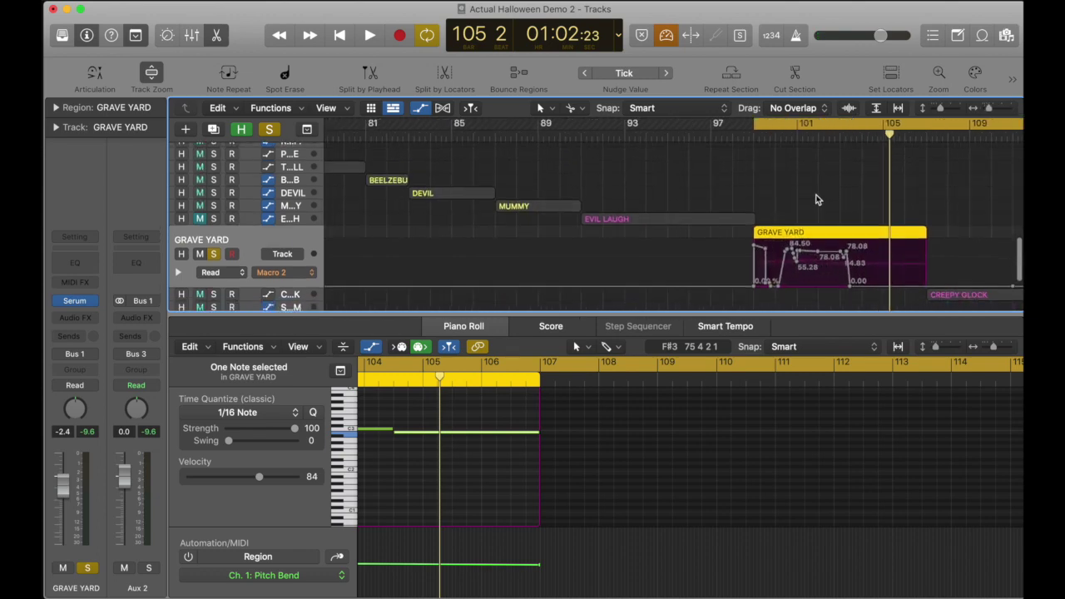
{"action": "scroll", "coordinate": [818, 198], "scroll_direction": "right", "scroll_amount": 8}
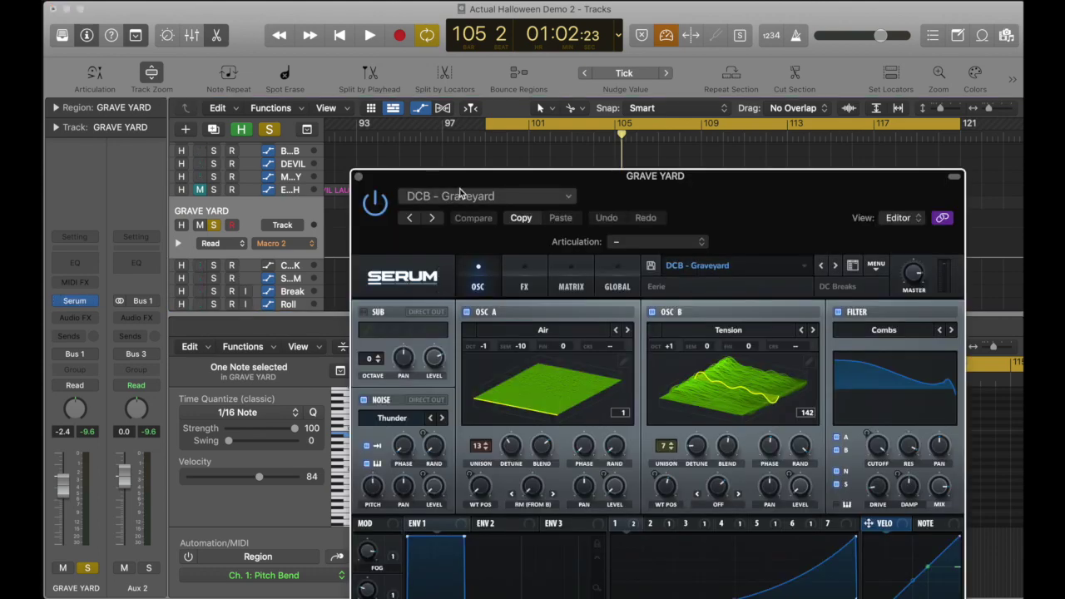
{"action": "left_click_drag", "start_coordinate": [462, 192], "coordinate": [403, 40]}
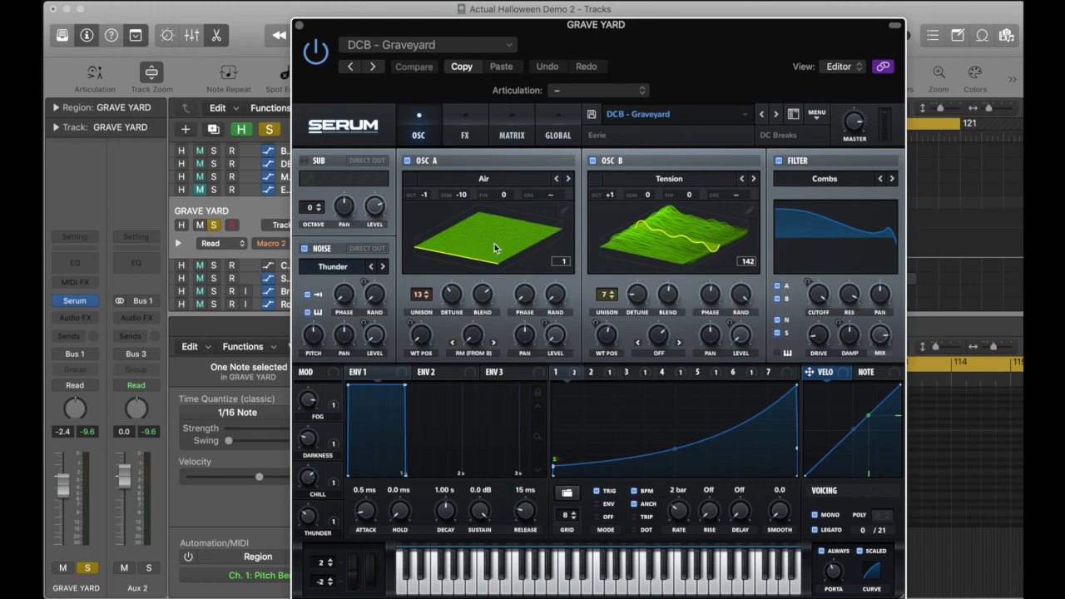
Step: Shorten the cycle range to bars 99 to 111, moving the Graveyard plug-in window aside and back into view
{"action": "left_click_drag", "start_coordinate": [554, 34], "coordinate": [533, 317]}
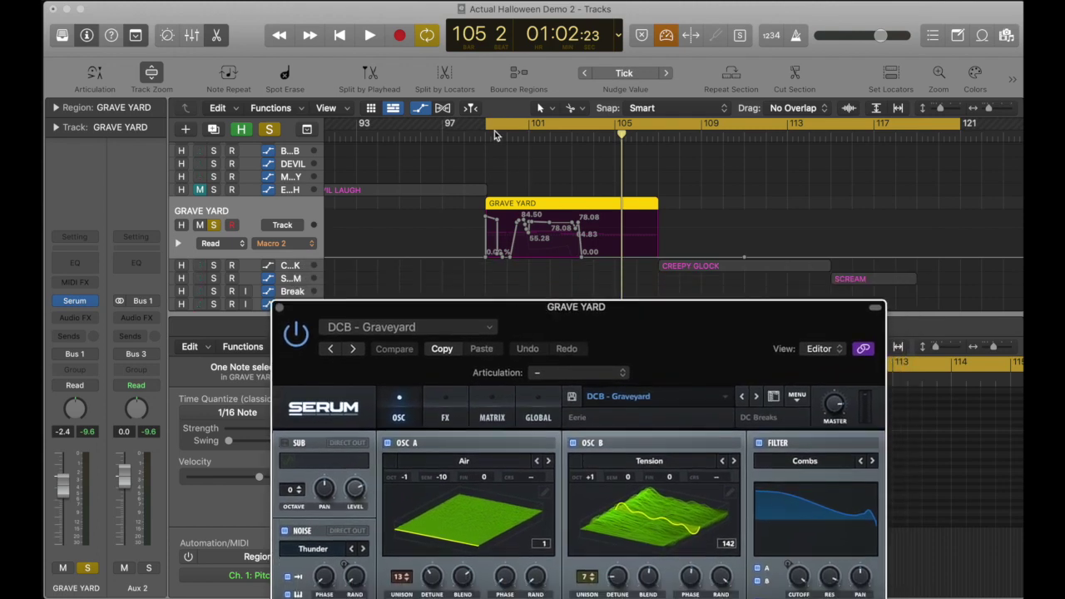
{"action": "left_click_drag", "start_coordinate": [612, 302], "coordinate": [607, 239]}
{"action": "left_click_drag", "start_coordinate": [497, 129], "coordinate": [743, 127]}
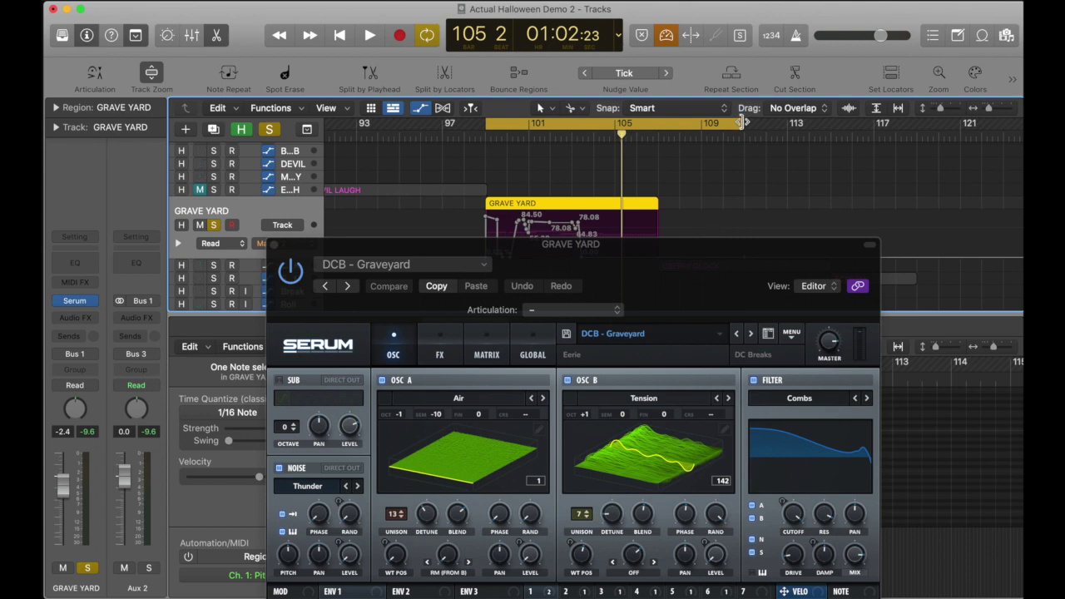
{"action": "left_click_drag", "start_coordinate": [699, 259], "coordinate": [675, 85]}
Step: Audition the Graveyard preset while varying its DARKNESS, FOG and CHILL macros, close the plug-in, and stop playback
{"action": "key", "text": "space"}
{"action": "mouse_move", "coordinate": [285, 486]}
{"action": "left_click_drag", "start_coordinate": [286, 486], "coordinate": [287, 598]}
{"action": "mouse_move", "coordinate": [286, 444]}
{"action": "left_mouse_down"}
{"action": "mouse_move", "coordinate": [288, 543]}
{"action": "mouse_move", "coordinate": [305, 450]}
{"action": "left_mouse_up"}
{"action": "left_click_drag", "start_coordinate": [292, 519], "coordinate": [300, 353]}
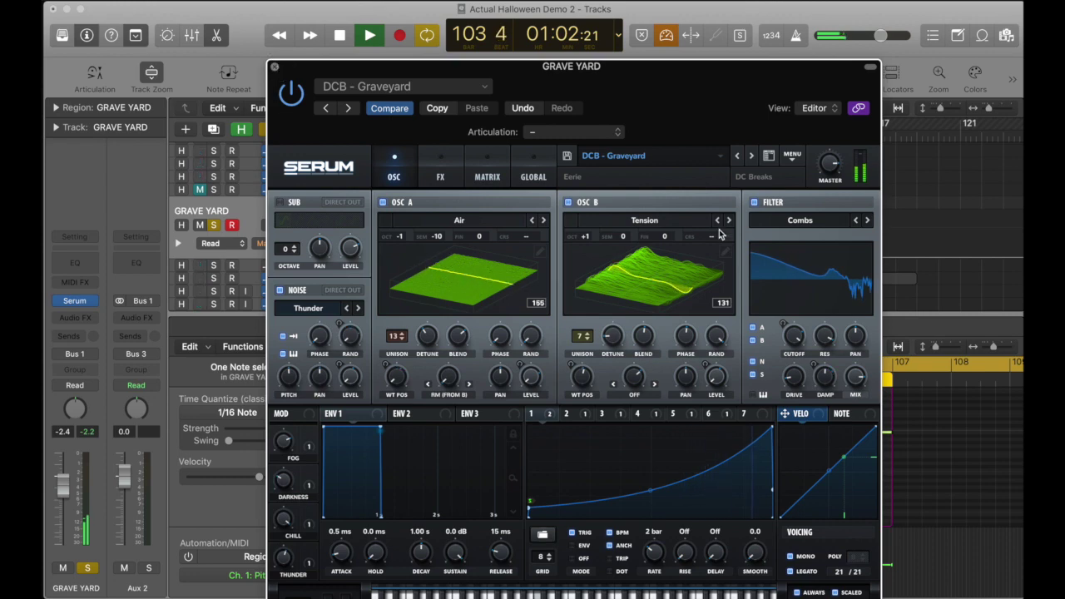
{"action": "left_click", "coordinate": [276, 67]}
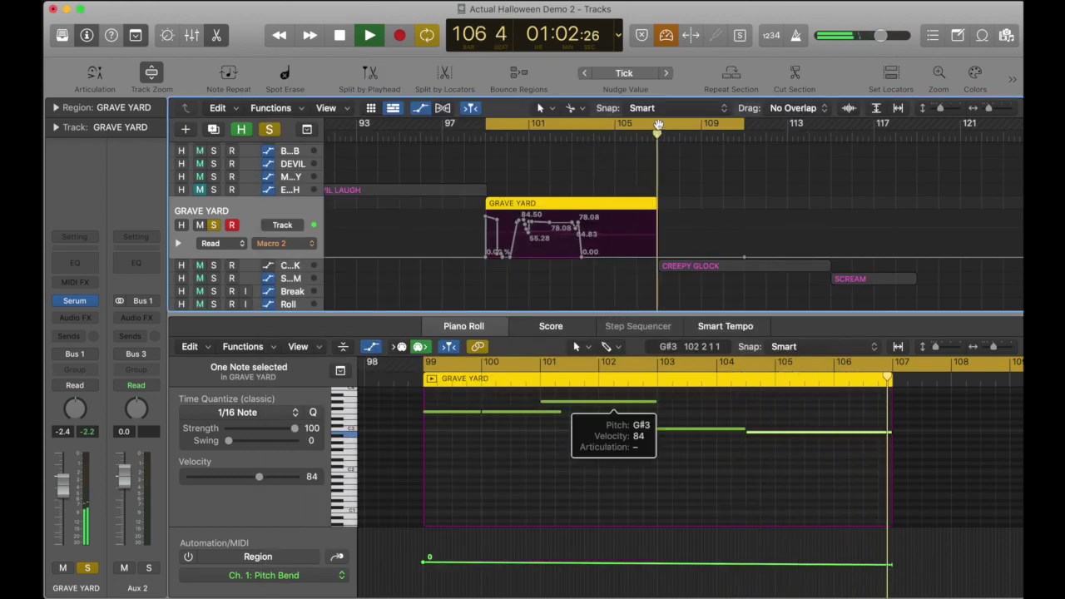
{"action": "key", "text": "space"}
Step: Move the cycle range's start to bar 107, and select and solo the CREEPY GLOCK track
{"action": "left_click_drag", "start_coordinate": [662, 122], "coordinate": [1008, 130]}
{"action": "left_click", "coordinate": [311, 270]}
{"action": "left_click", "coordinate": [213, 207]}
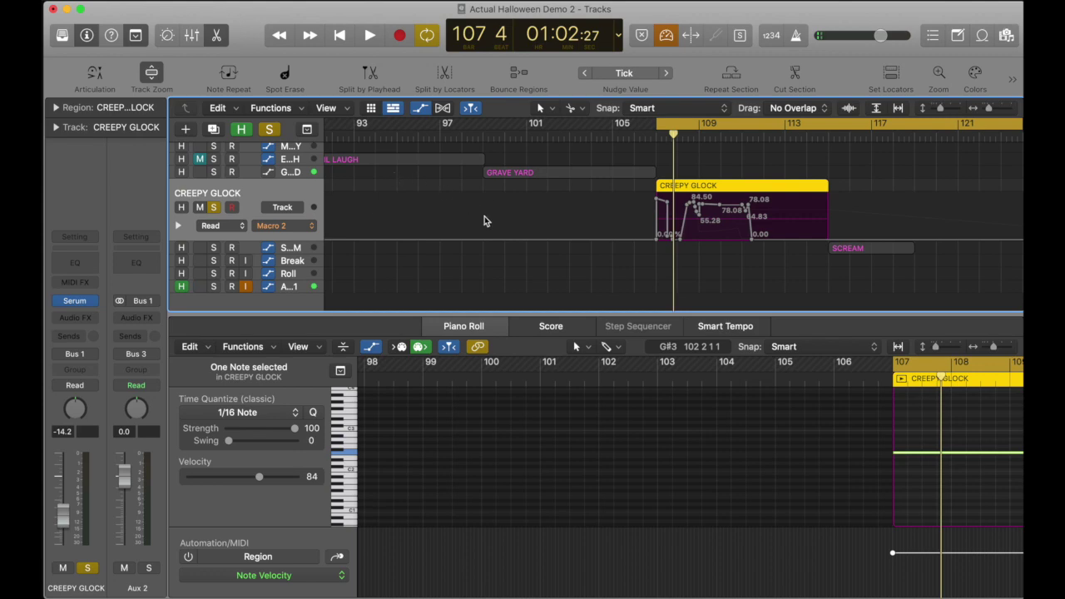
Step: Set the cycle range to bars 107 to 115 and bring the CREEPY GLOCK track's Serum instrument fully into view
{"action": "key", "text": "space"}
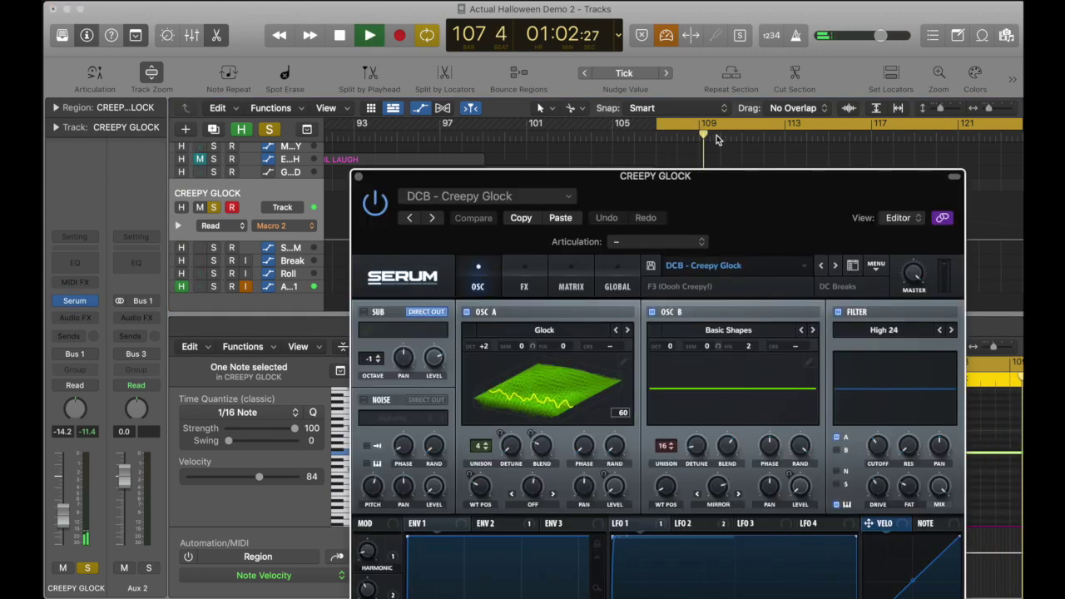
{"action": "key", "text": "v"}
{"action": "left_click_drag", "start_coordinate": [657, 125], "coordinate": [828, 125]}
{"action": "key", "text": "space"}
{"action": "left_click_drag", "start_coordinate": [786, 217], "coordinate": [594, 80]}
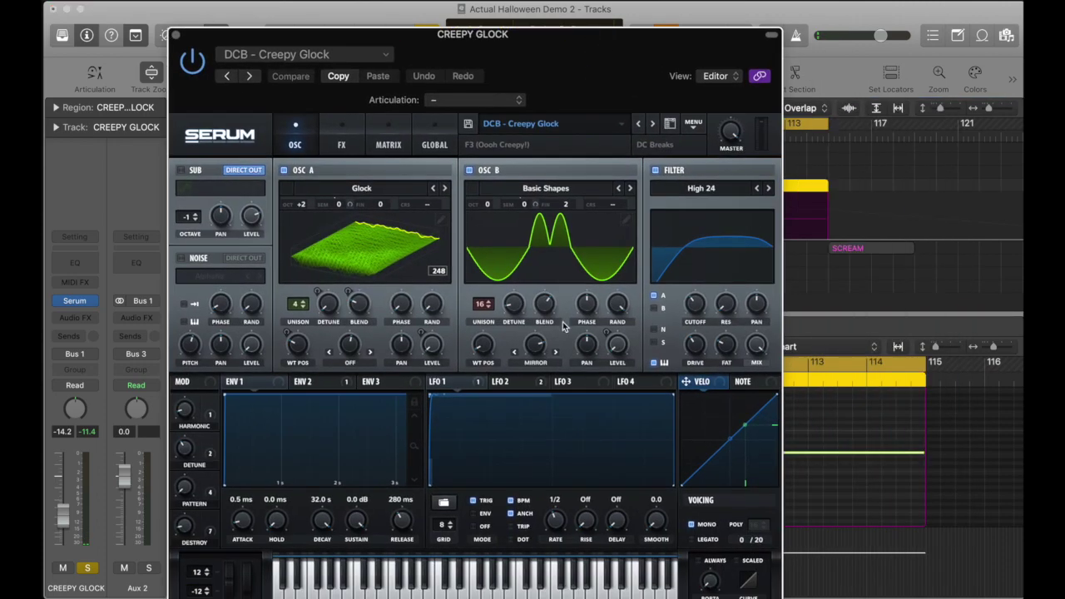
Step: Show the LFO 2 shape in the Creepy Glock preset and try out its PATTERN macro
{"action": "left_click", "coordinate": [509, 381]}
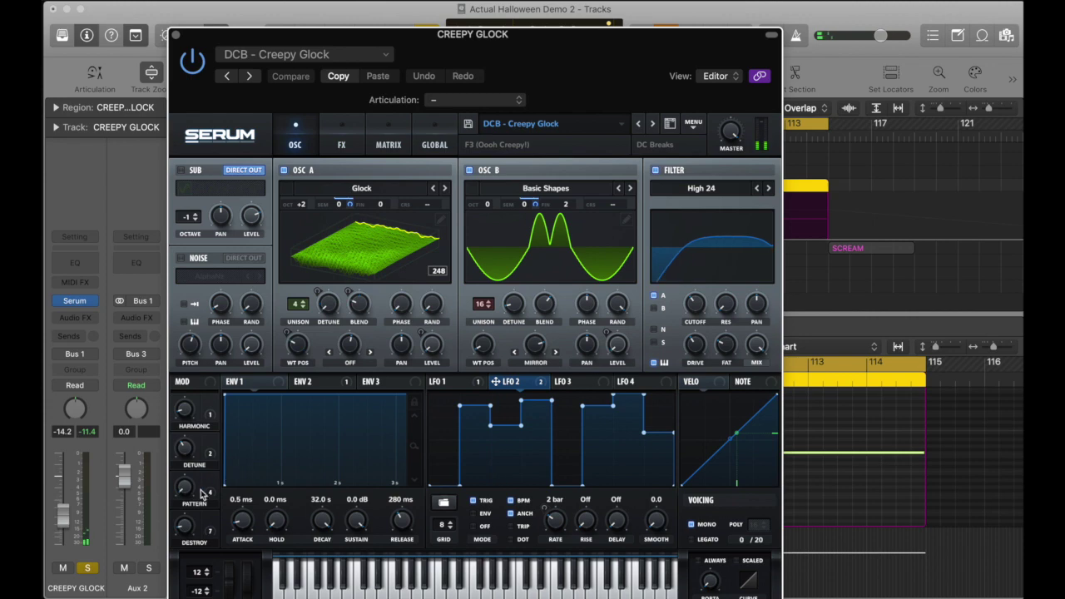
{"action": "left_click_drag", "start_coordinate": [189, 494], "coordinate": [190, 474]}
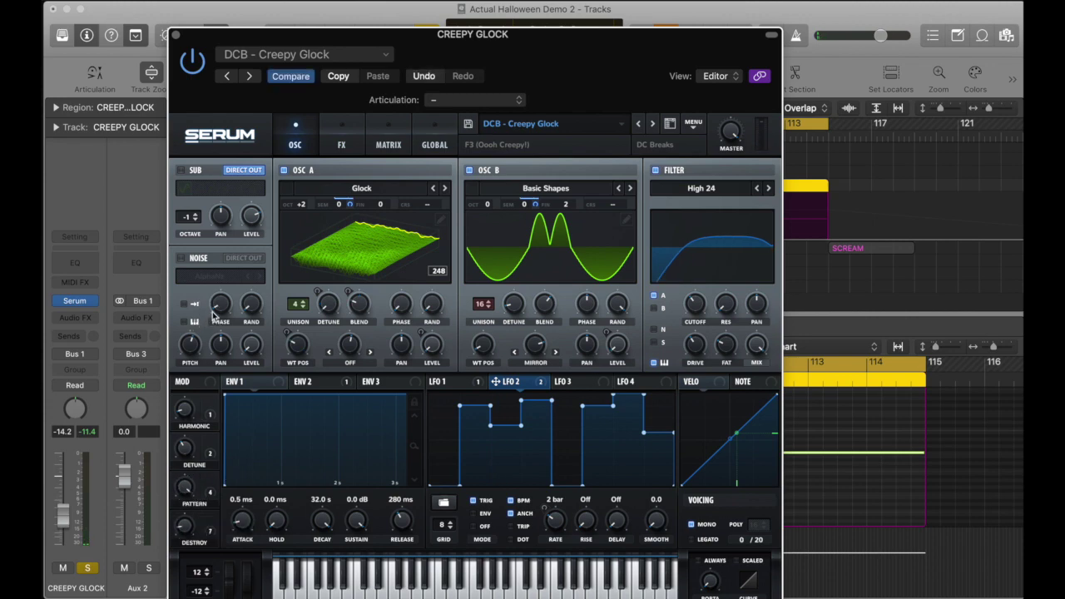
{"action": "mouse_move", "coordinate": [214, 316]}
Step: Audition the Creepy Glock preset while sweeping the HARMONIC macro and the DETUNE macro up and back down
{"action": "mouse_move", "coordinate": [188, 415]}
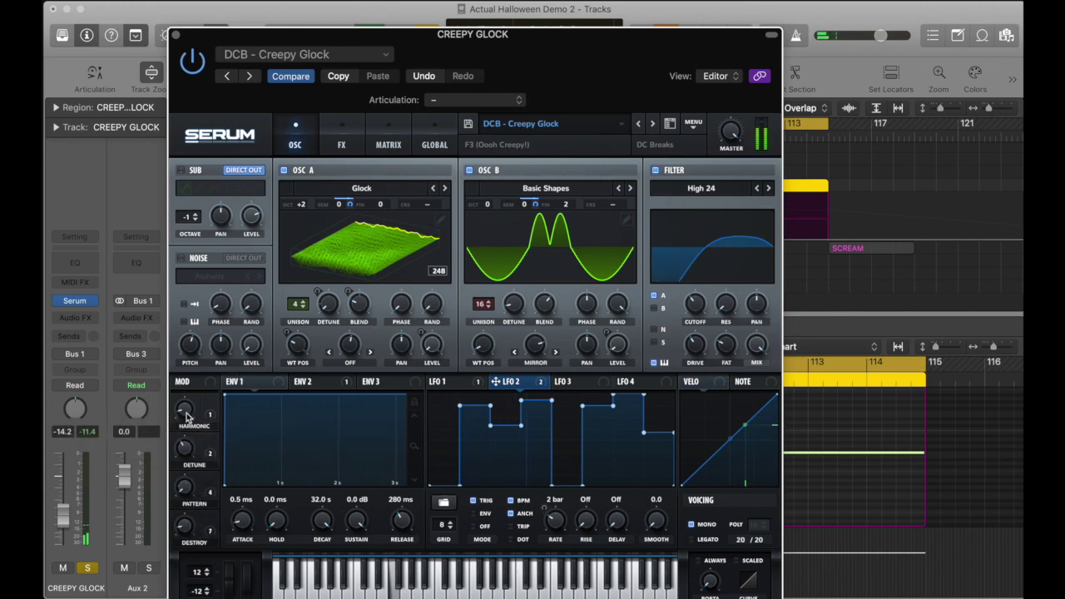
{"action": "left_click_drag", "start_coordinate": [188, 418], "coordinate": [189, 390]}
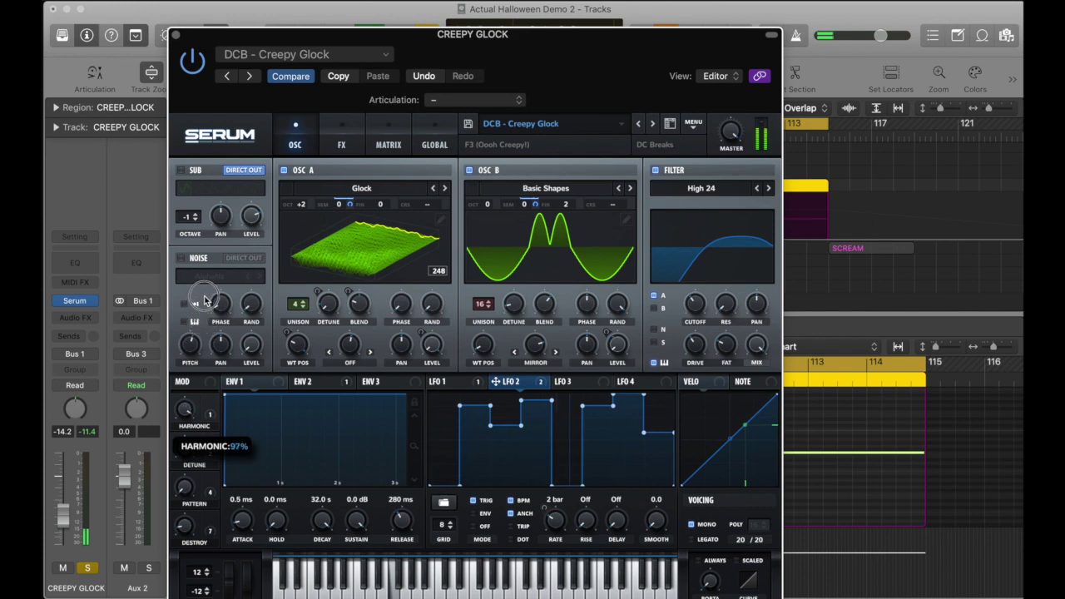
{"action": "left_click_drag", "start_coordinate": [205, 297], "coordinate": [205, 317]}
{"action": "left_click_drag", "start_coordinate": [187, 453], "coordinate": [193, 413]}
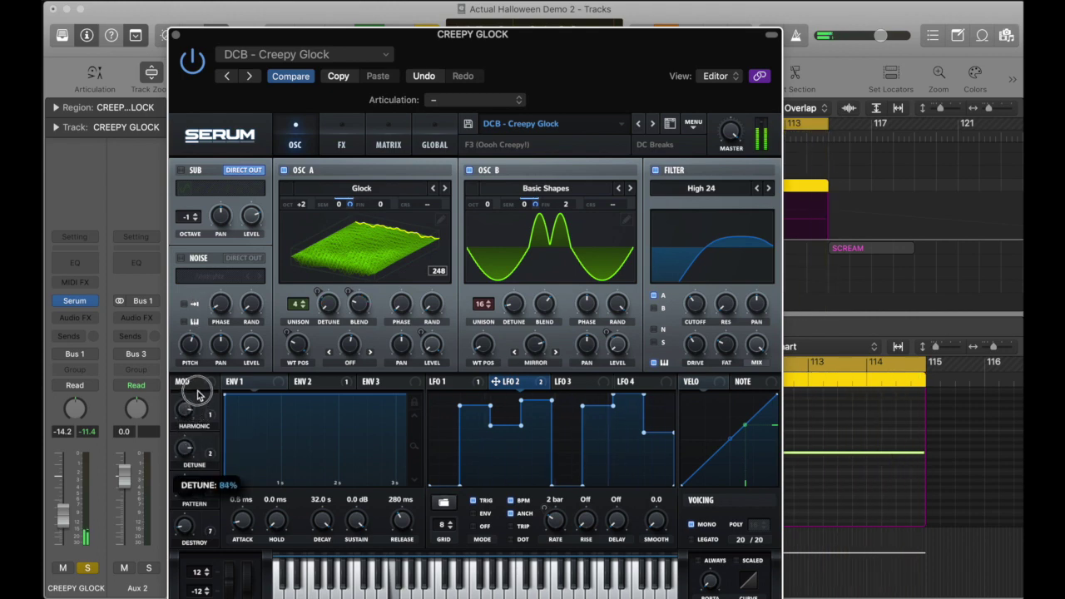
{"action": "left_click_drag", "start_coordinate": [199, 379], "coordinate": [199, 379]}
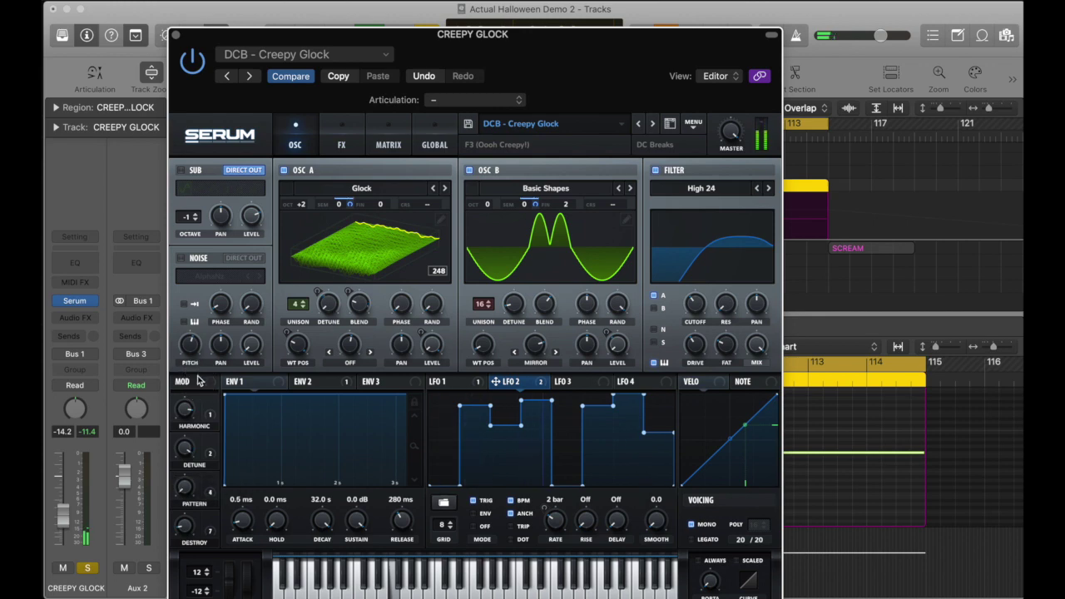
Step: Audition the DESTROY macro's effect on the Creepy Glock sound, turn it back down, and close the plug-in
{"action": "mouse_move", "coordinate": [187, 534]}
{"action": "left_mouse_down"}
{"action": "mouse_move", "coordinate": [198, 423]}
{"action": "mouse_move", "coordinate": [190, 553]}
{"action": "left_mouse_up"}
{"action": "left_click_drag", "start_coordinate": [187, 529], "coordinate": [187, 502]}
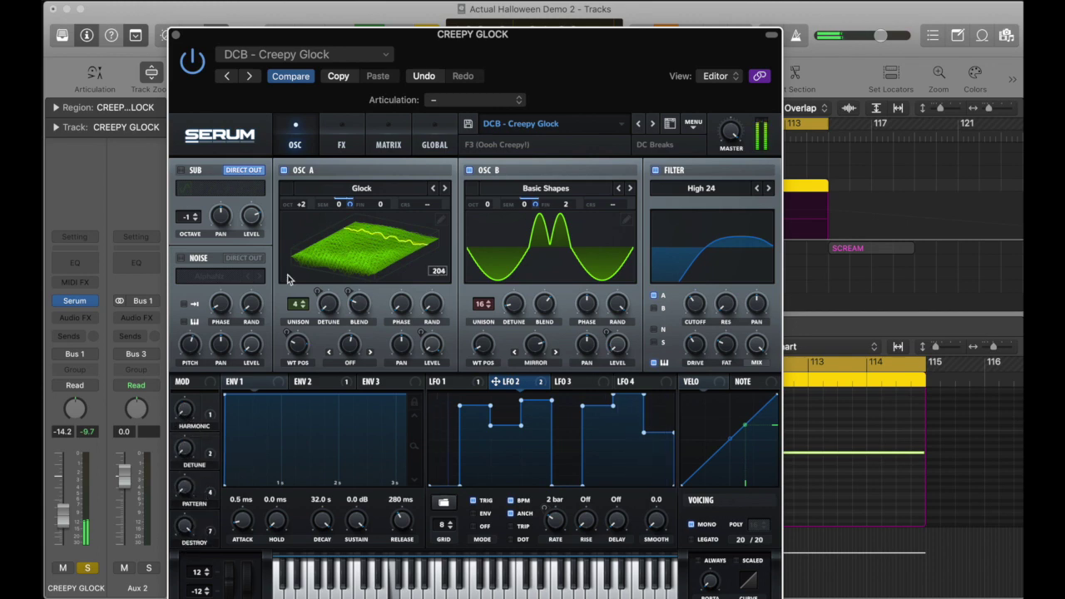
{"action": "left_click_drag", "start_coordinate": [191, 525], "coordinate": [193, 575]}
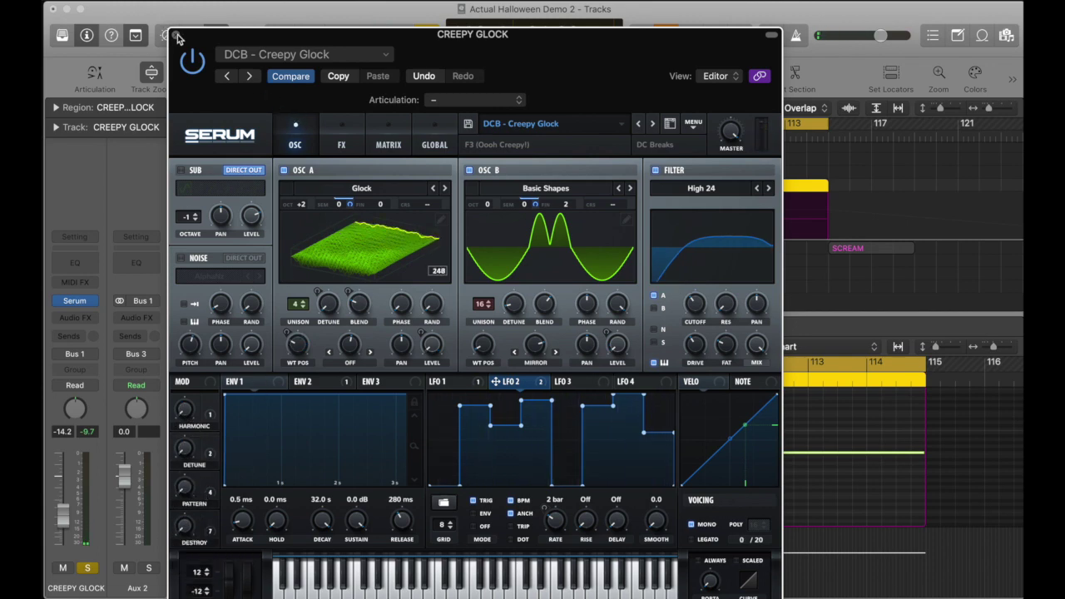
{"action": "key", "text": "super+w"}
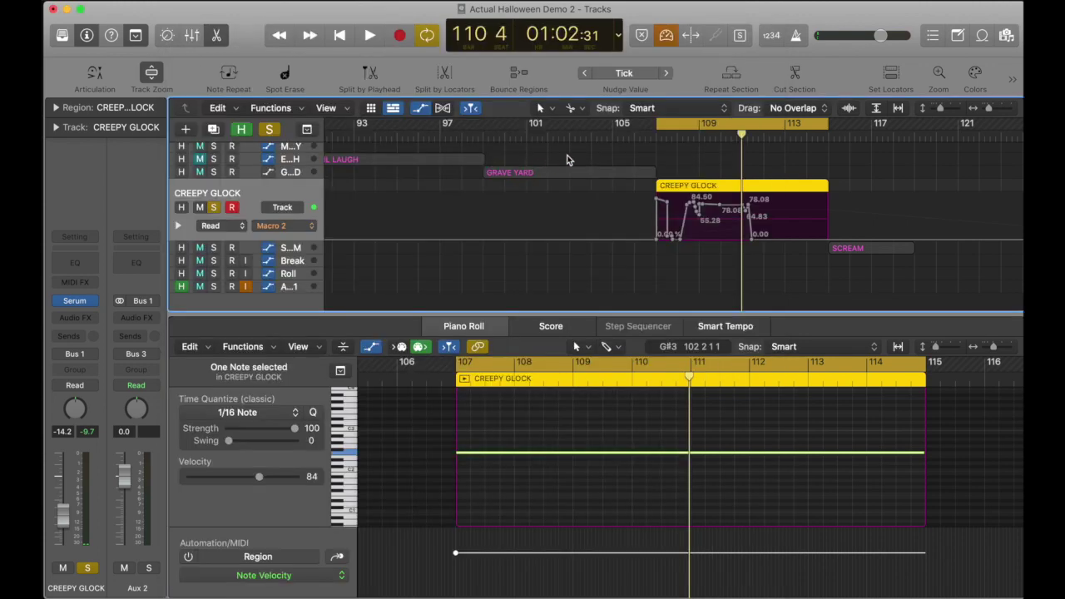
Step: Move the cycle range to bars 115 to 123, starting at the SCREAM region
{"action": "scroll", "coordinate": [598, 168], "scroll_direction": "right", "scroll_amount": 4}
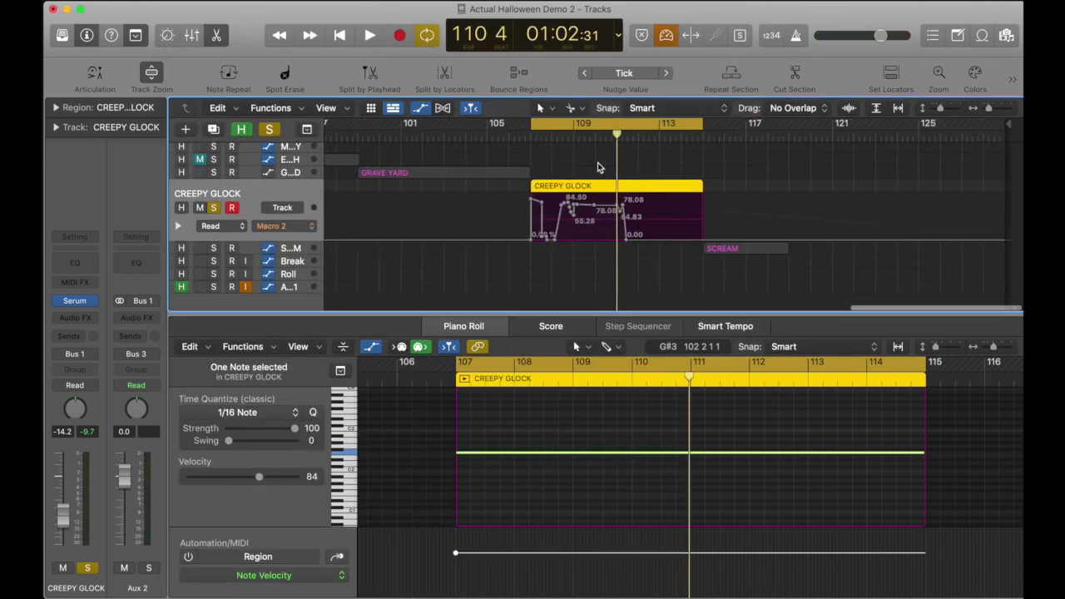
{"action": "left_click", "coordinate": [683, 125]}
{"action": "left_click_drag", "start_coordinate": [714, 126], "coordinate": [885, 133]}
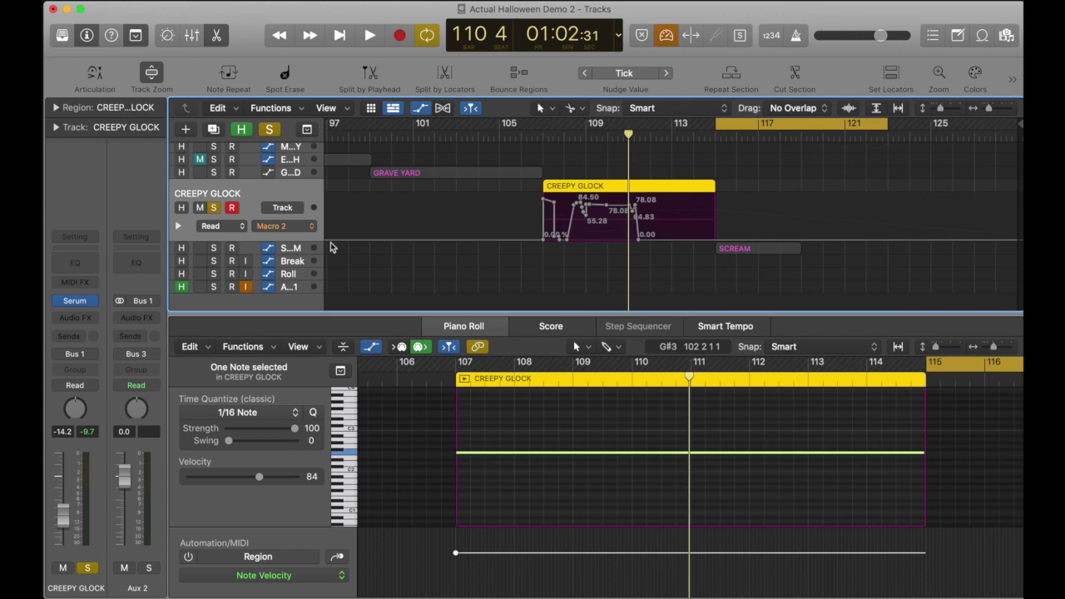
Step: Select the SCREAM track, take the solo off the CREEPY GLOCK track, and solo SCREAM instead
{"action": "left_click", "coordinate": [304, 249]}
{"action": "left_click", "coordinate": [214, 185]}
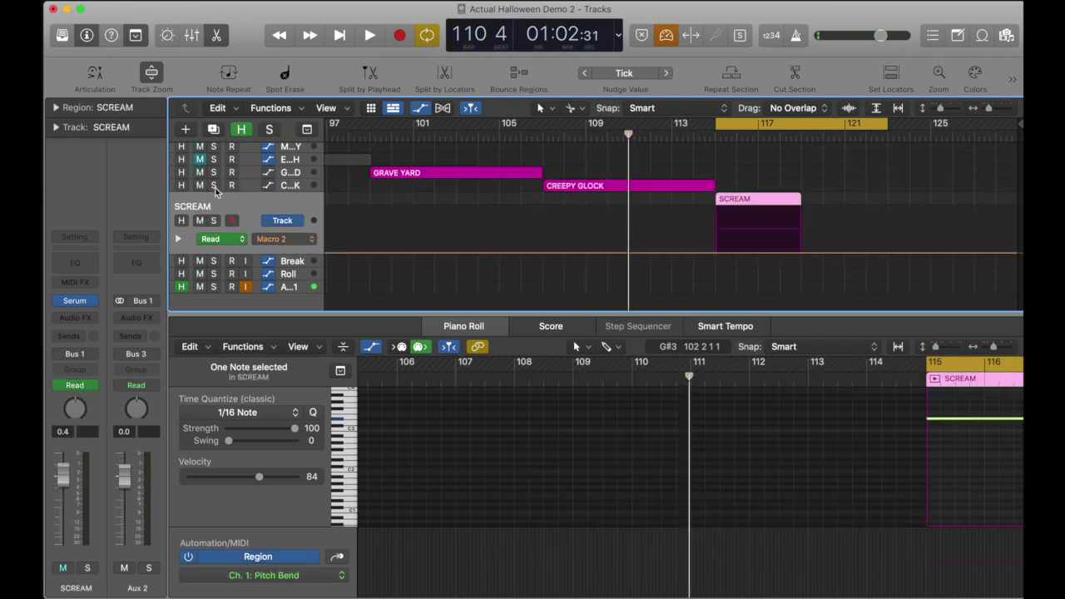
{"action": "left_click", "coordinate": [214, 220]}
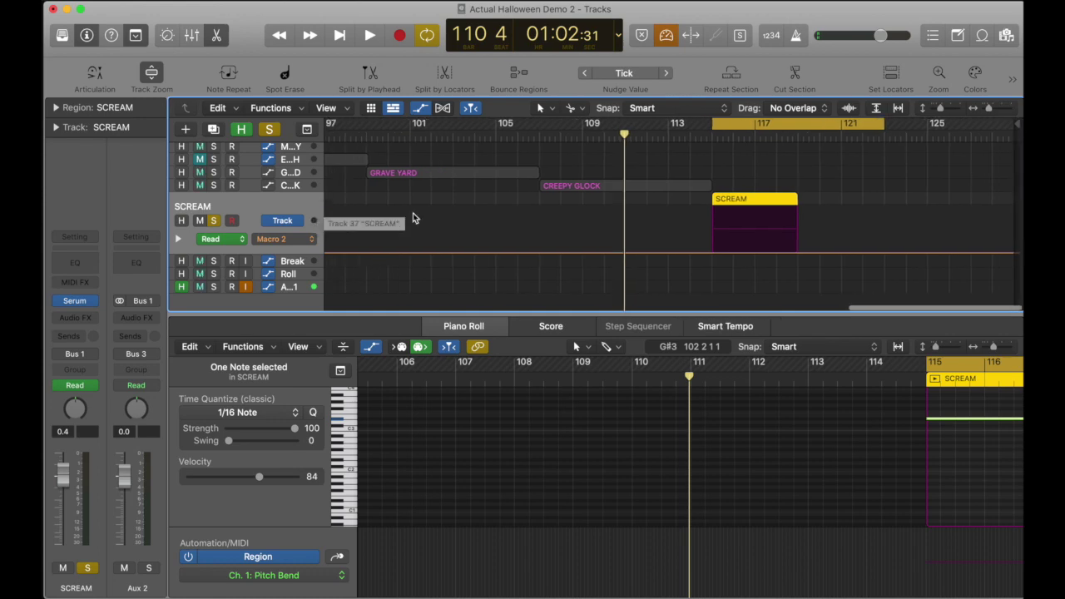
Step: Play the soloed SCREAM region, open the track's Serum instrument, and stop playback
{"action": "key", "text": "space"}
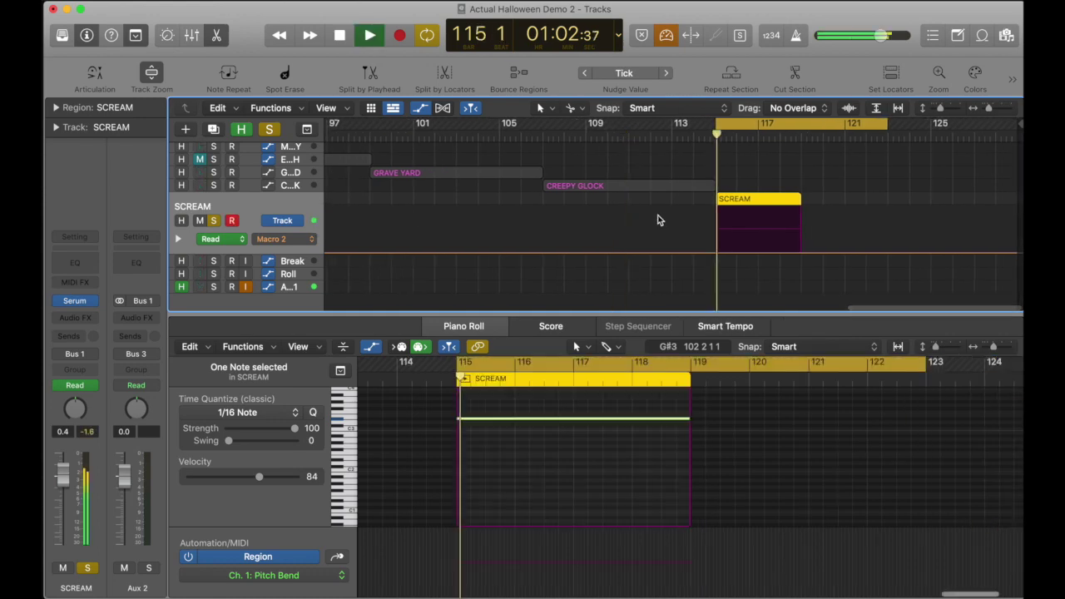
{"action": "left_click", "coordinate": [75, 301]}
{"action": "key", "text": "space"}
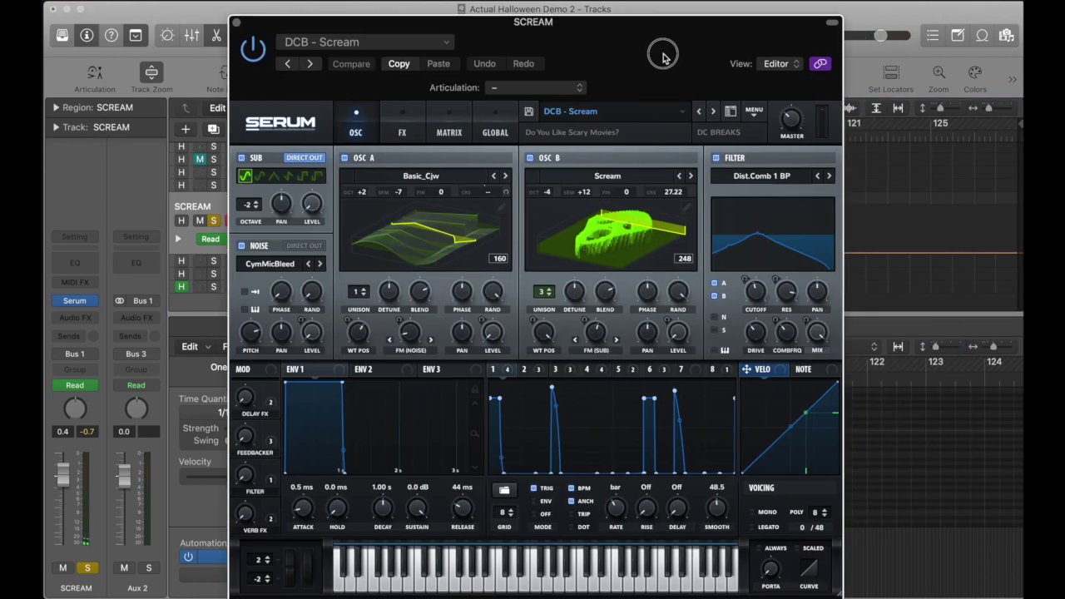
Step: Audition the Scream preset while adjusting its noise level and playing notes on Serum's keyboard, and close the plug-in
{"action": "key", "text": "space"}
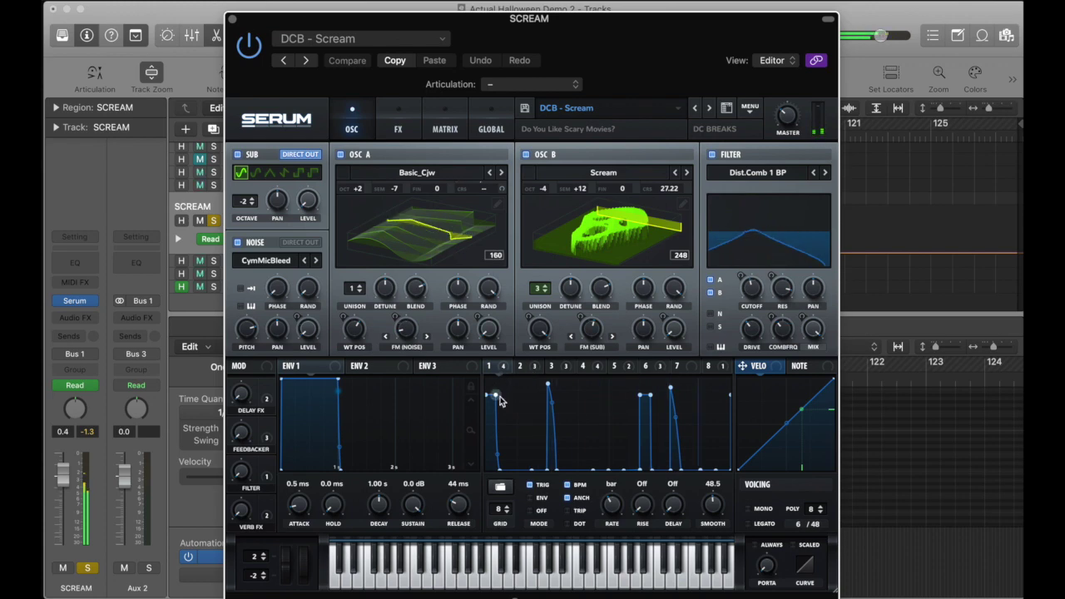
{"action": "mouse_move", "coordinate": [308, 329]}
{"action": "left_mouse_down"}
{"action": "mouse_move", "coordinate": [311, 287]}
{"action": "mouse_move", "coordinate": [310, 314]}
{"action": "left_mouse_up"}
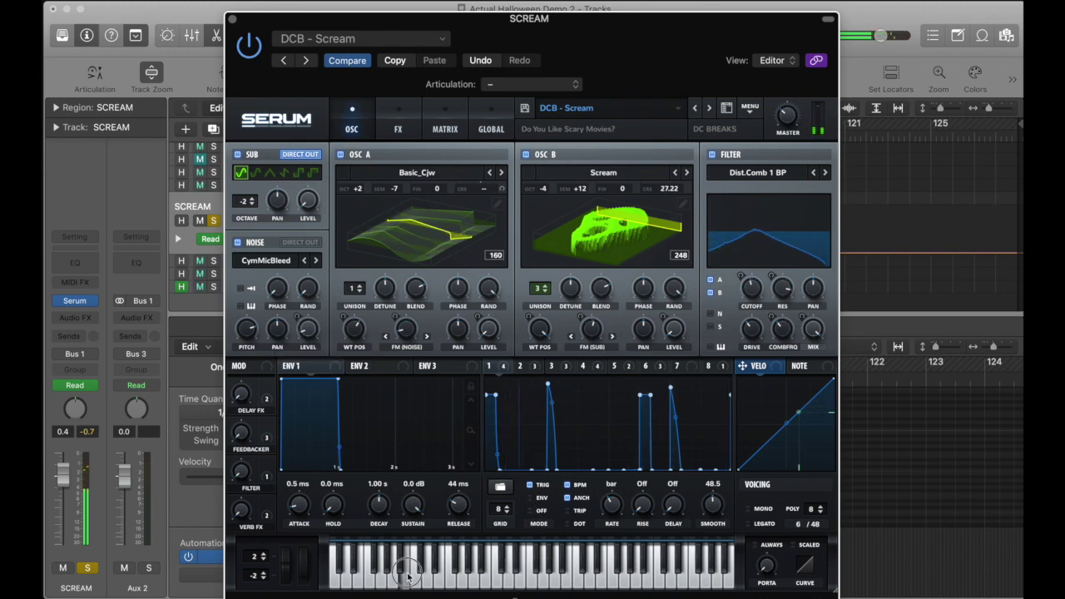
{"action": "left_click", "coordinate": [472, 576]}
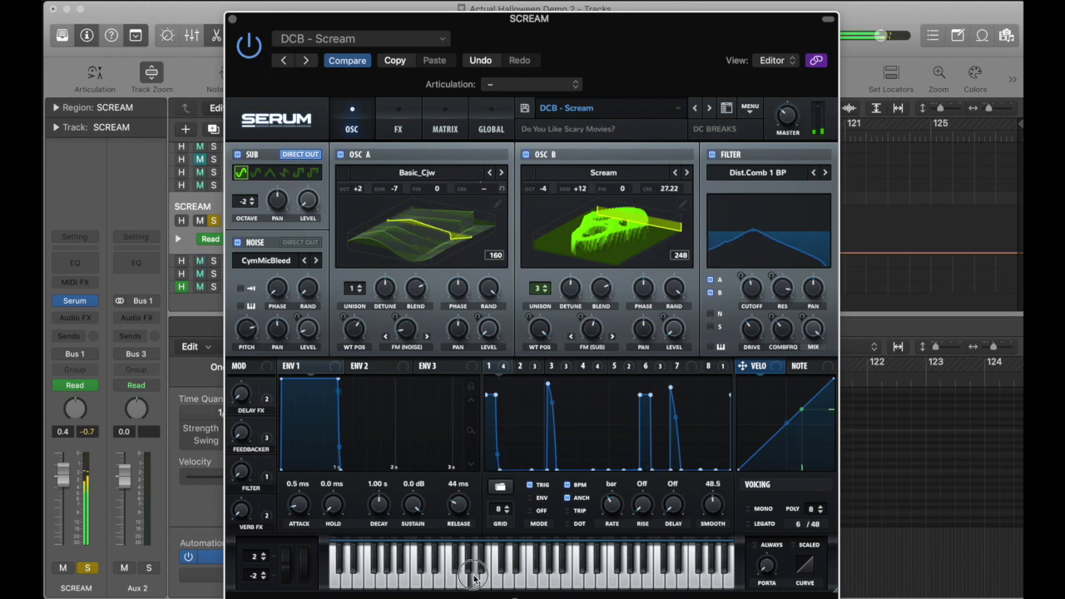
{"action": "left_click", "coordinate": [232, 18]}
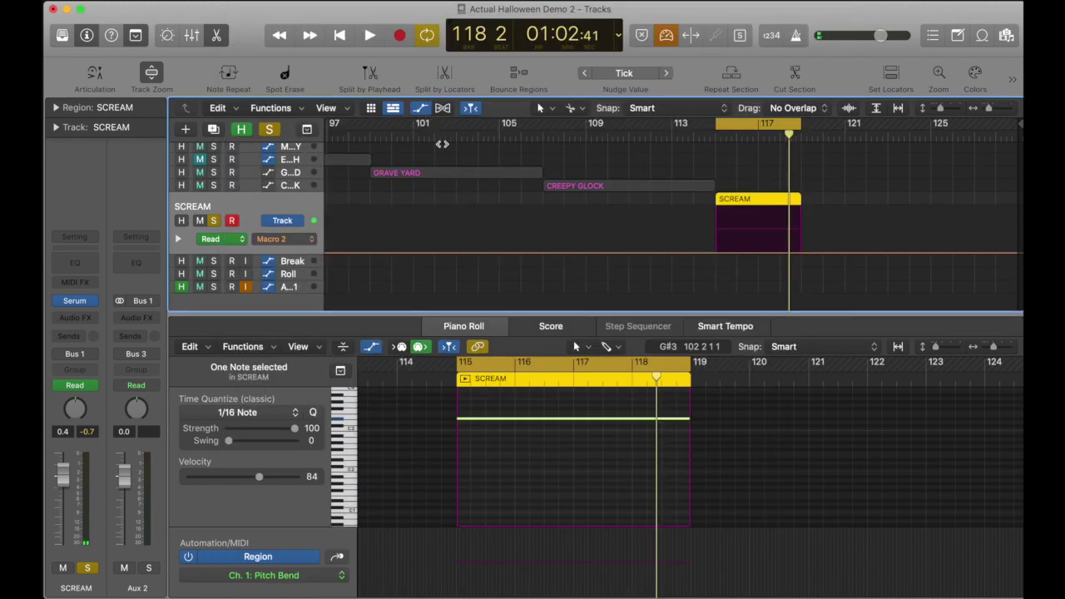
Step: Reopen the SCREAM track's Serum instrument, switch its interface to the red-and-black horror skin, and bring the whole window into view
{"action": "left_click", "coordinate": [734, 166]}
{"action": "left_click", "coordinate": [257, 200]}
{"action": "left_click", "coordinate": [78, 302]}
{"action": "left_click", "coordinate": [283, 123]}
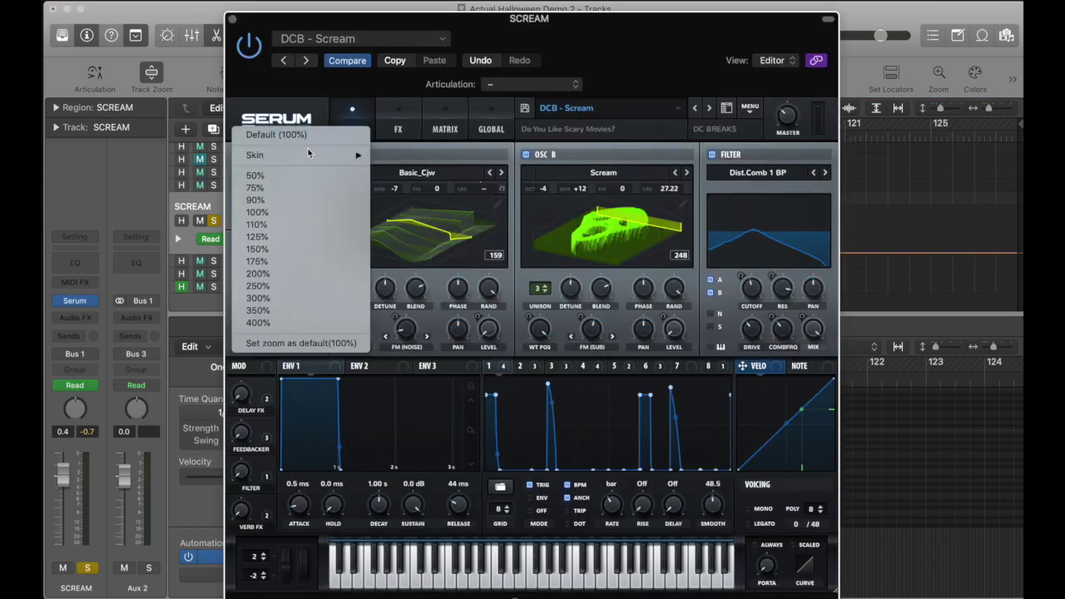
{"action": "mouse_move", "coordinate": [307, 154]}
{"action": "left_click", "coordinate": [410, 153]}
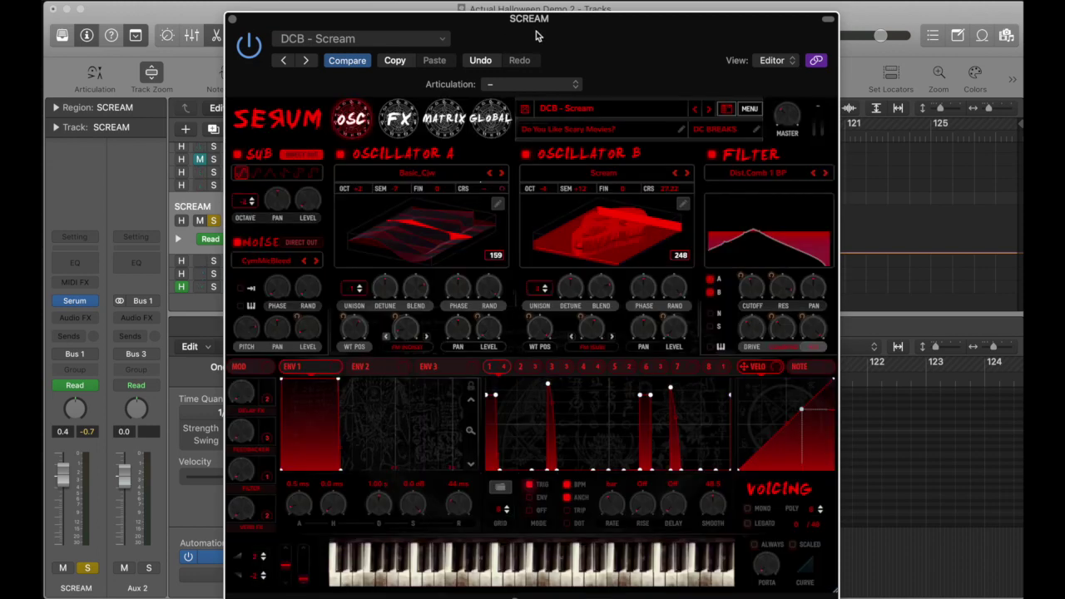
{"action": "left_click_drag", "start_coordinate": [536, 36], "coordinate": [518, 26]}
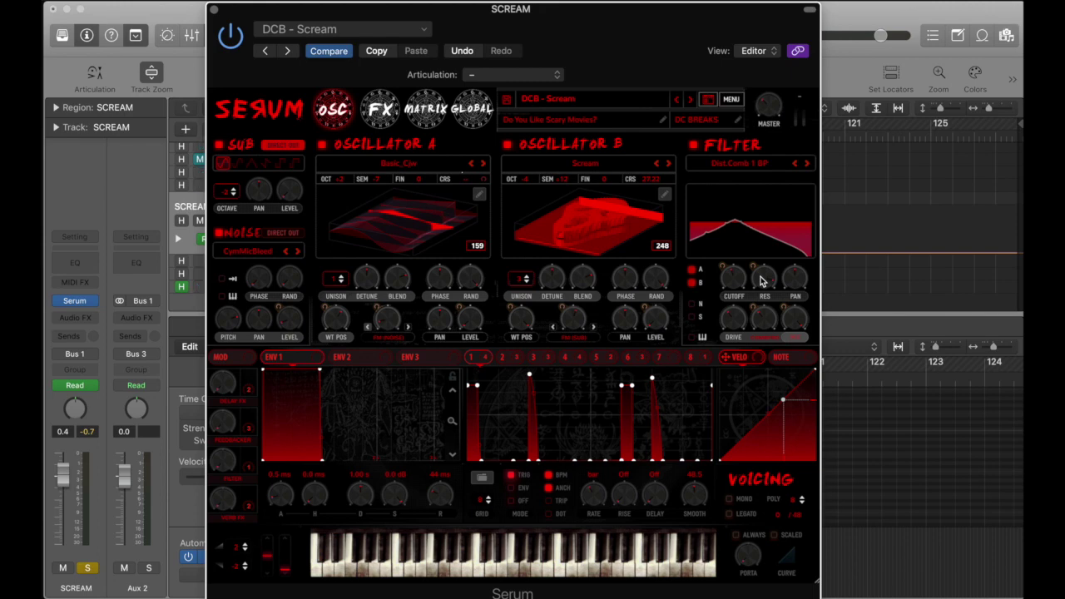
{"action": "mouse_move", "coordinate": [759, 281]}
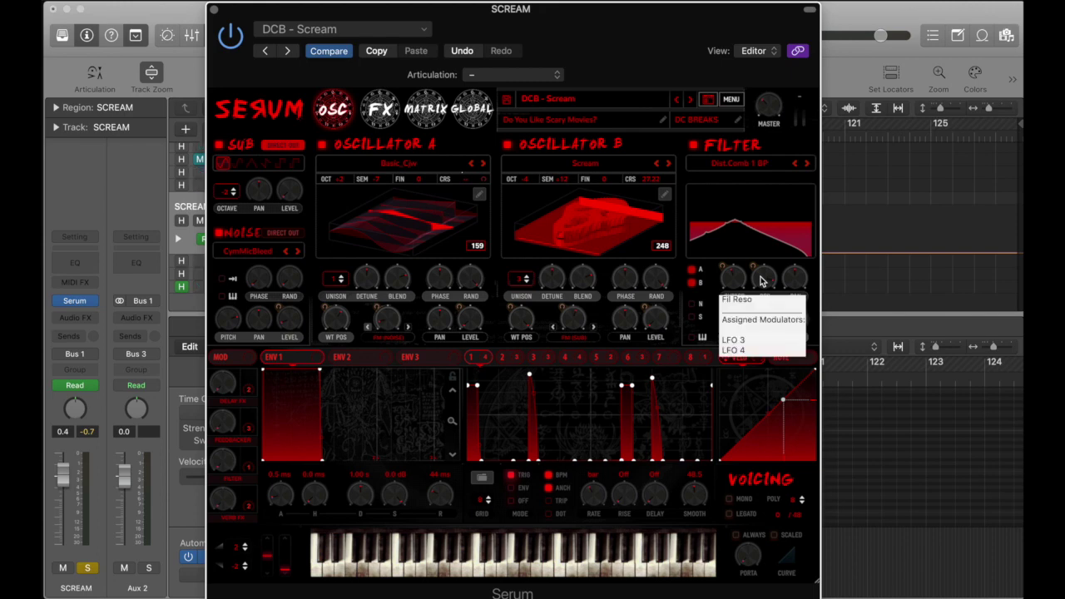